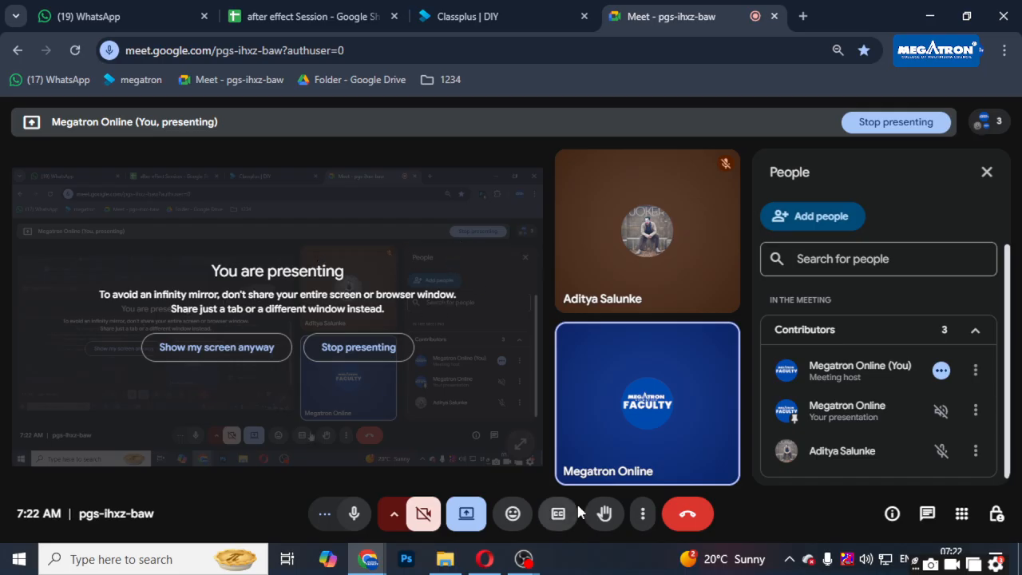
left_click(642, 513)
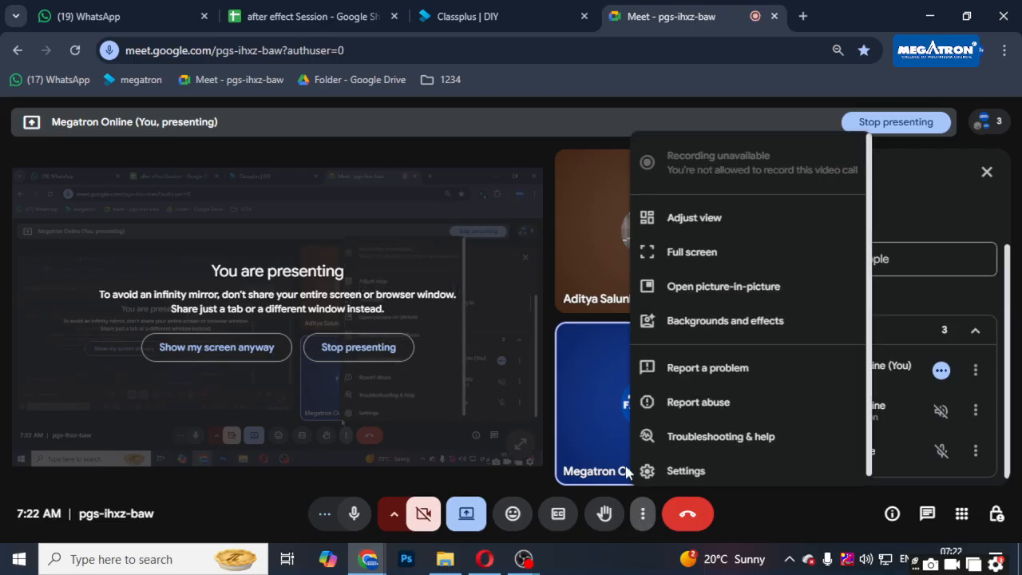
left_click(466, 515)
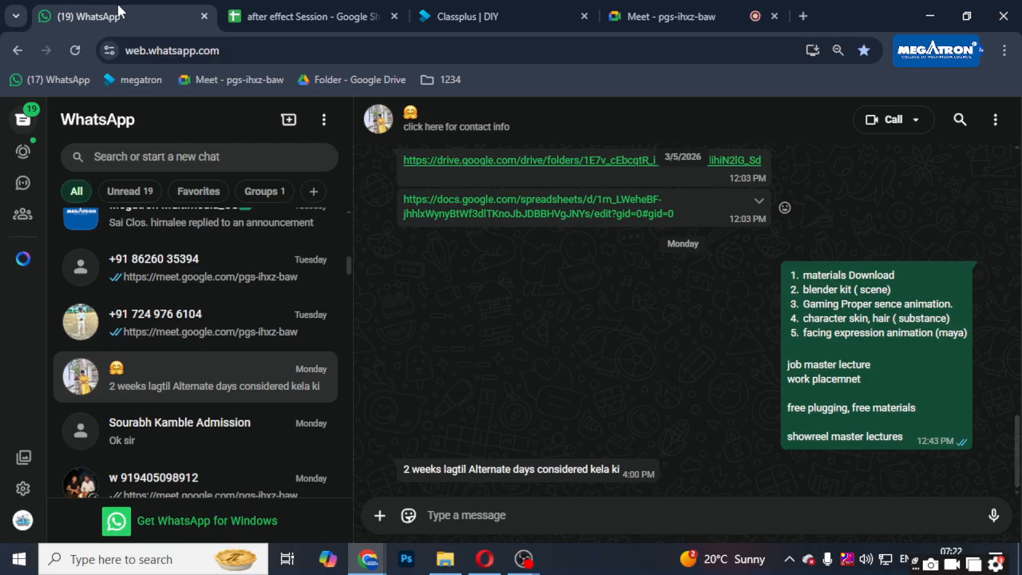
left_click(119, 11)
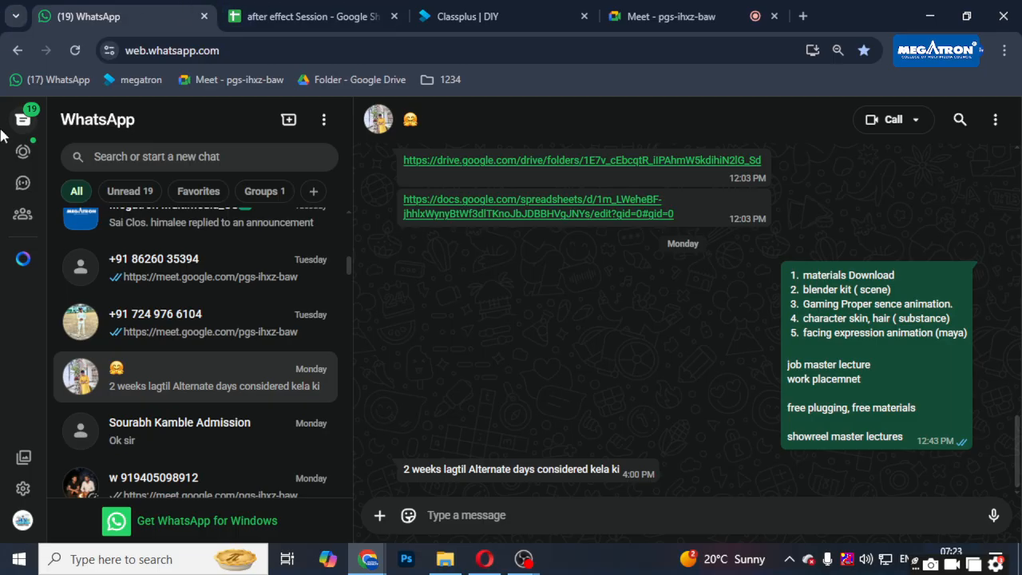
left_click(718, 16)
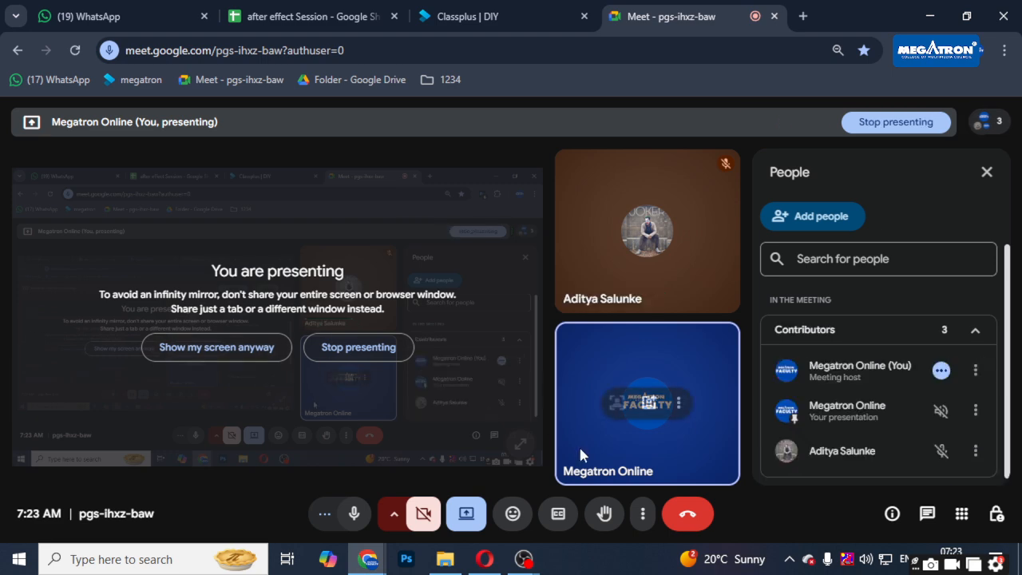
- Search the computer for "after" and launch Adobe After Effects 2022
key("super")
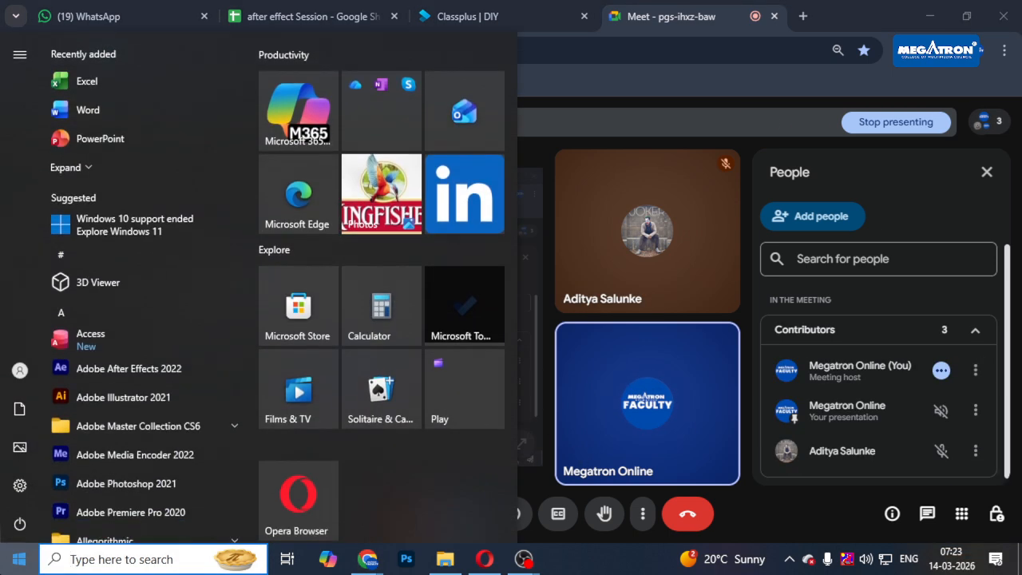
type("after")
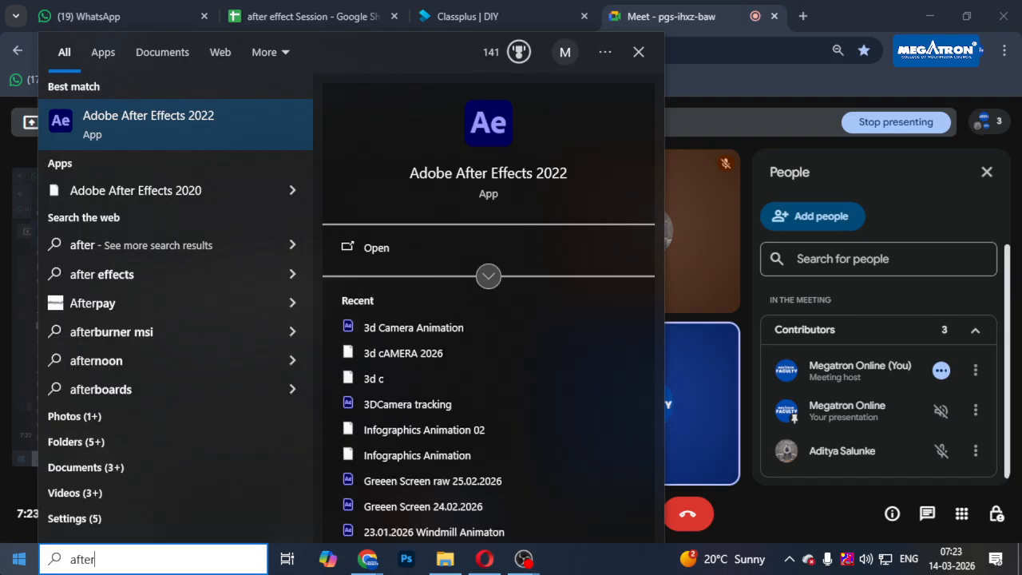
key("Return")
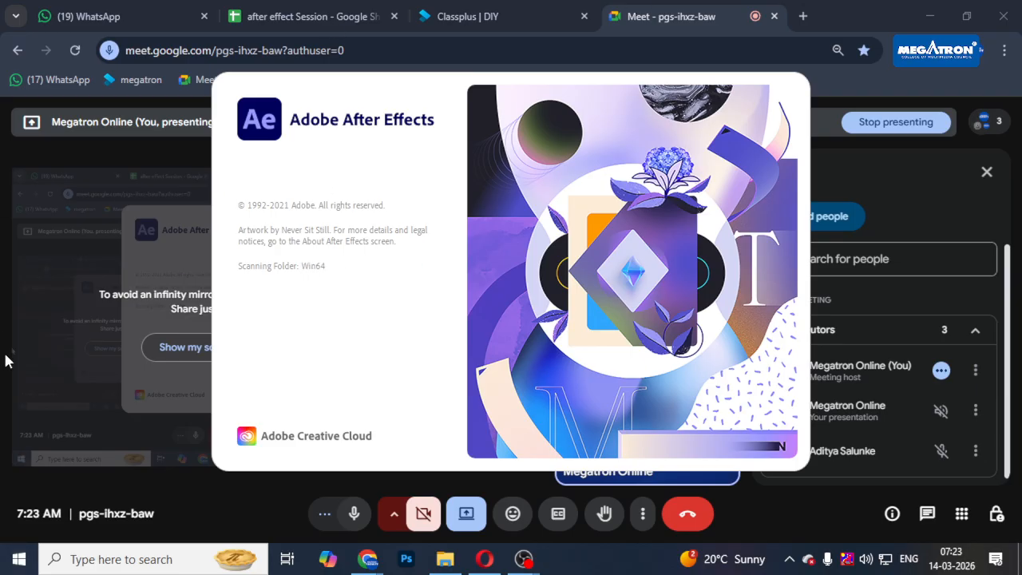
left_click(88, 16)
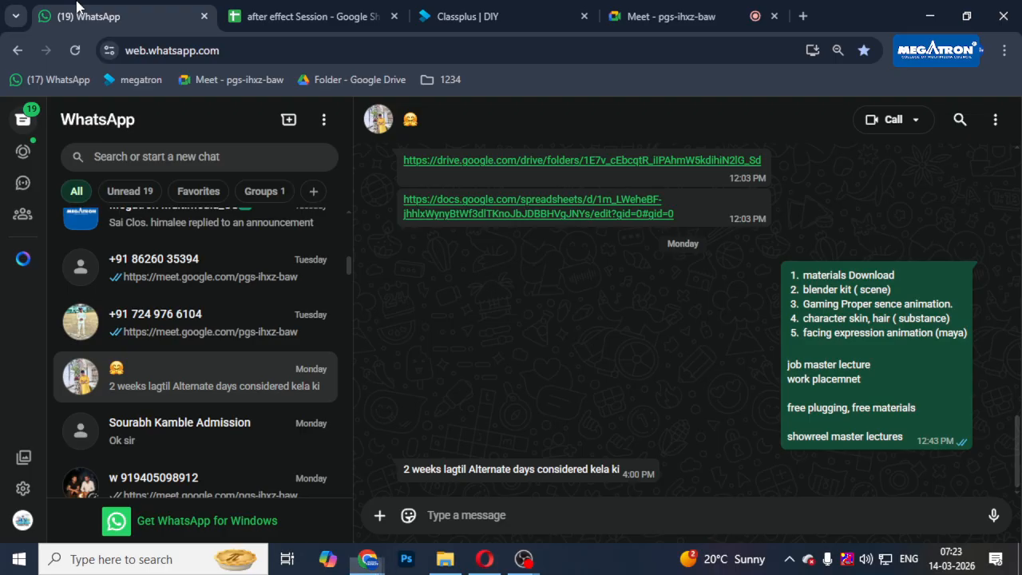
scroll(212, 351, "up", 10)
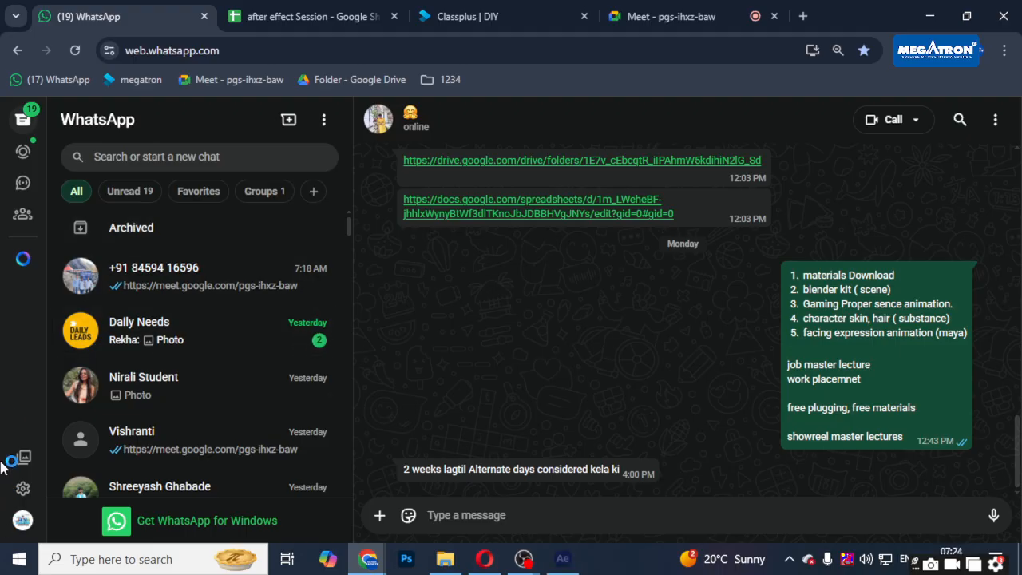
left_click(568, 558)
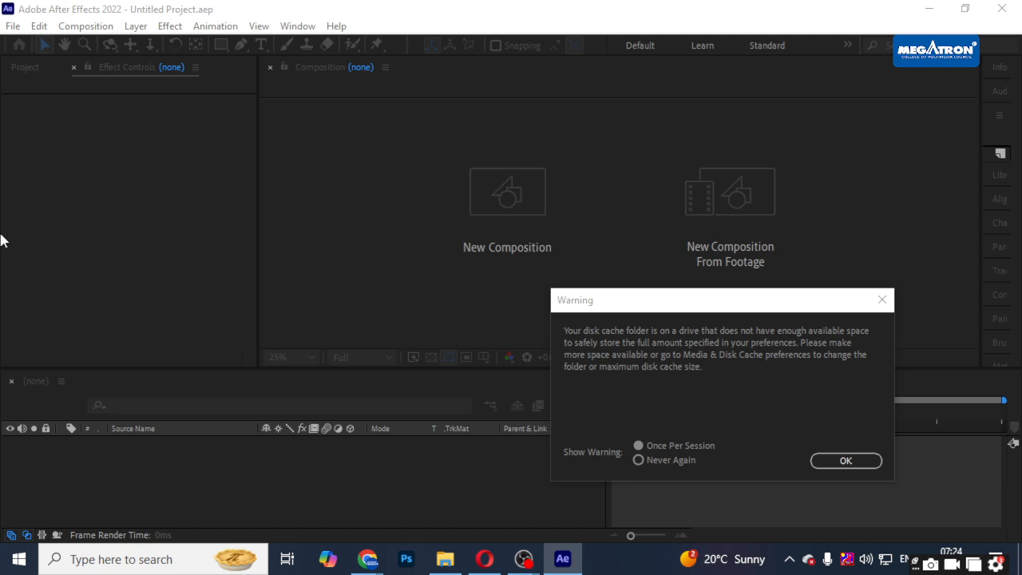
mouse_move(372, 566)
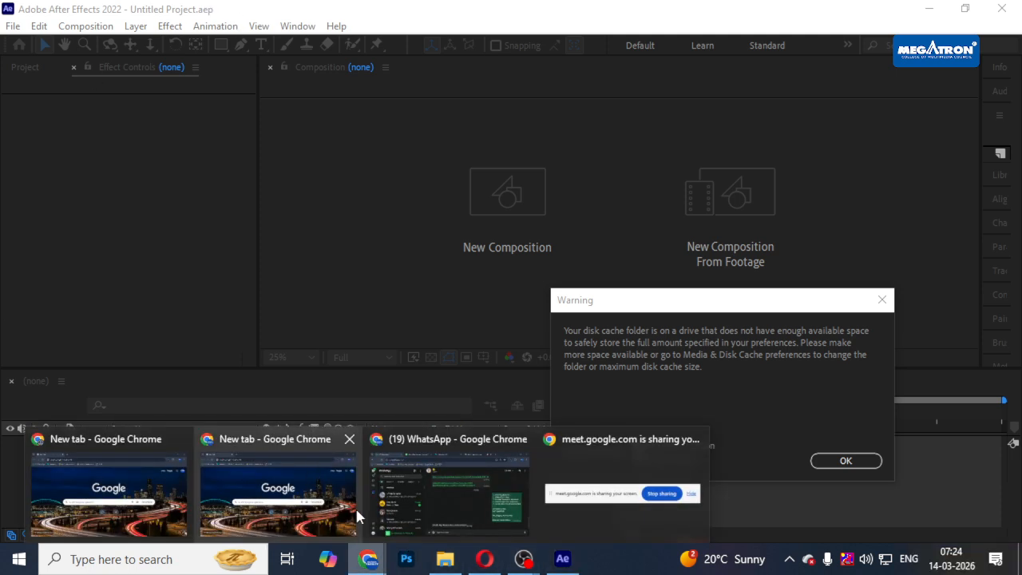
left_click(411, 491)
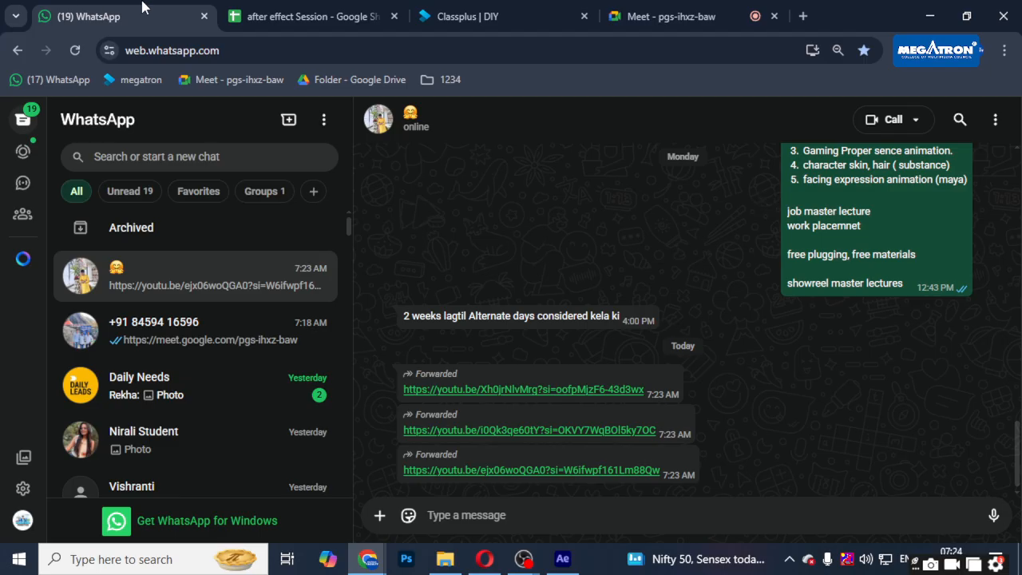
left_click(803, 16)
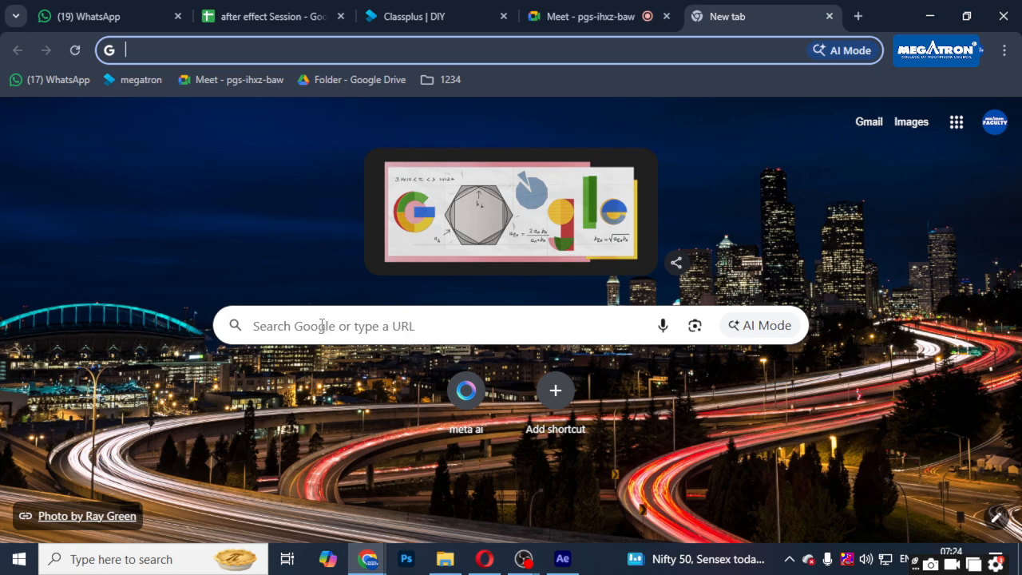
left_click(321, 325)
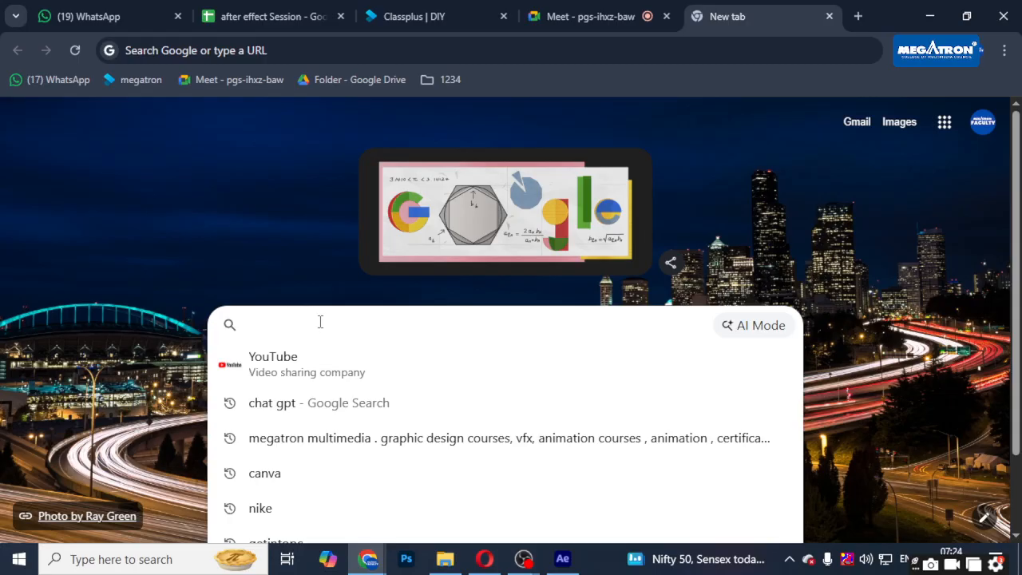
left_click(237, 208)
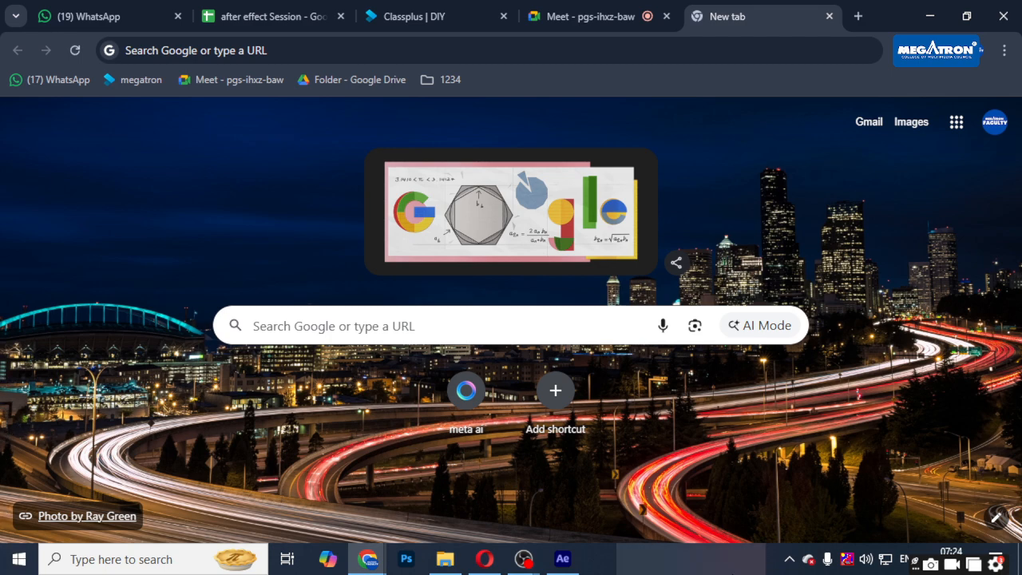
- Switch to After Effects, dismiss the disk cache warning and start a new project
mouse_move(563, 559)
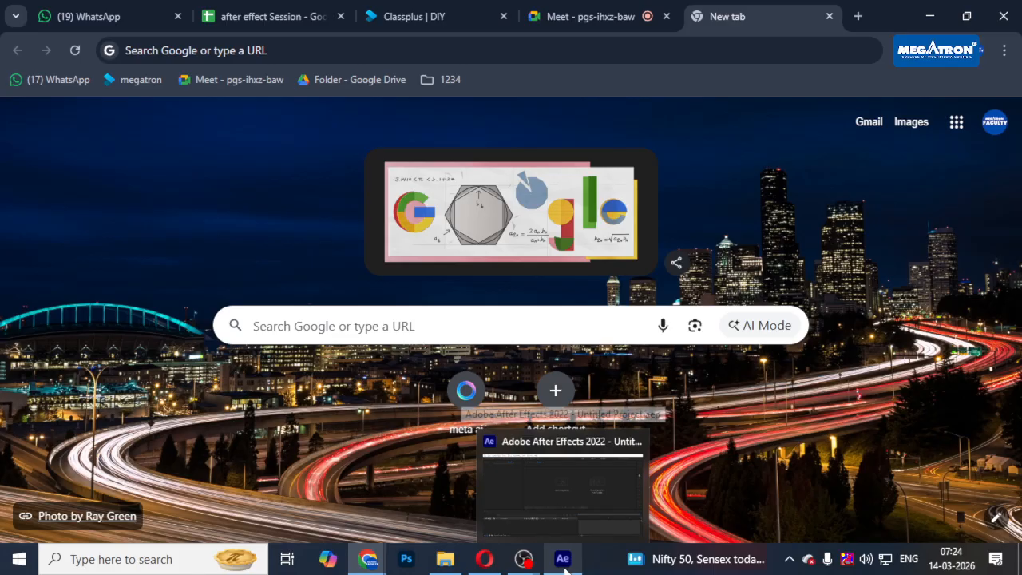
left_click(559, 512)
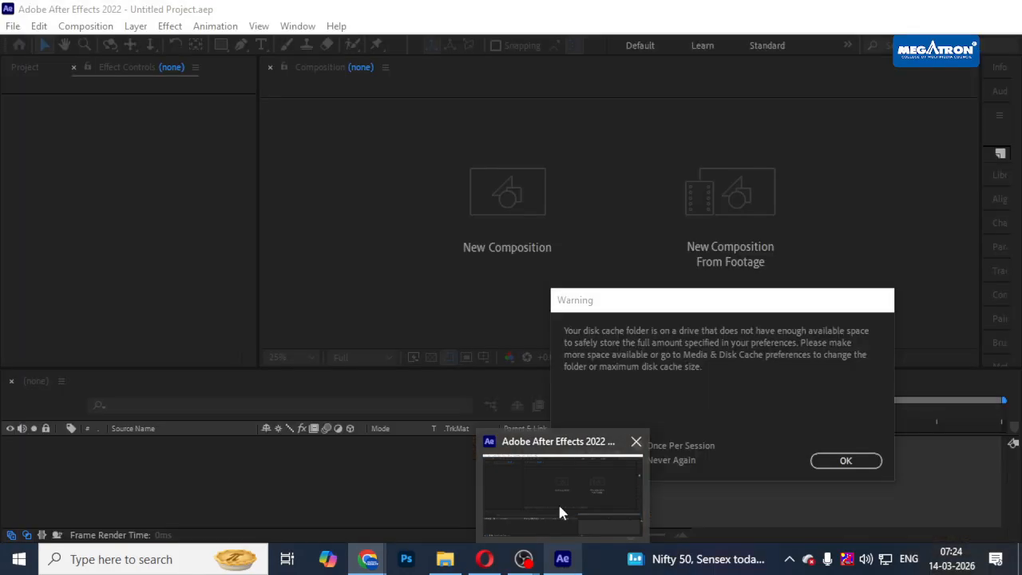
left_click(859, 462)
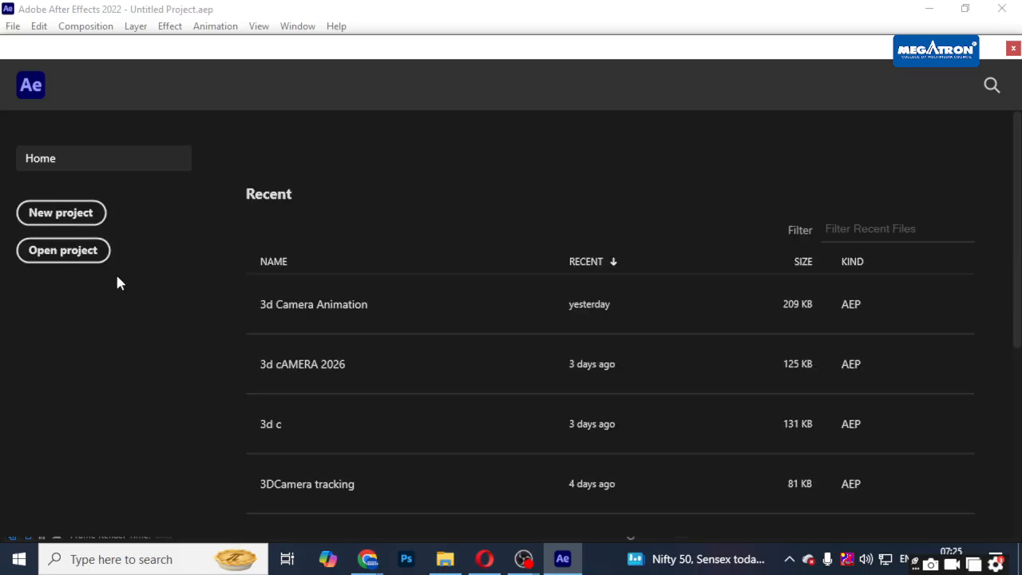
left_click(61, 213)
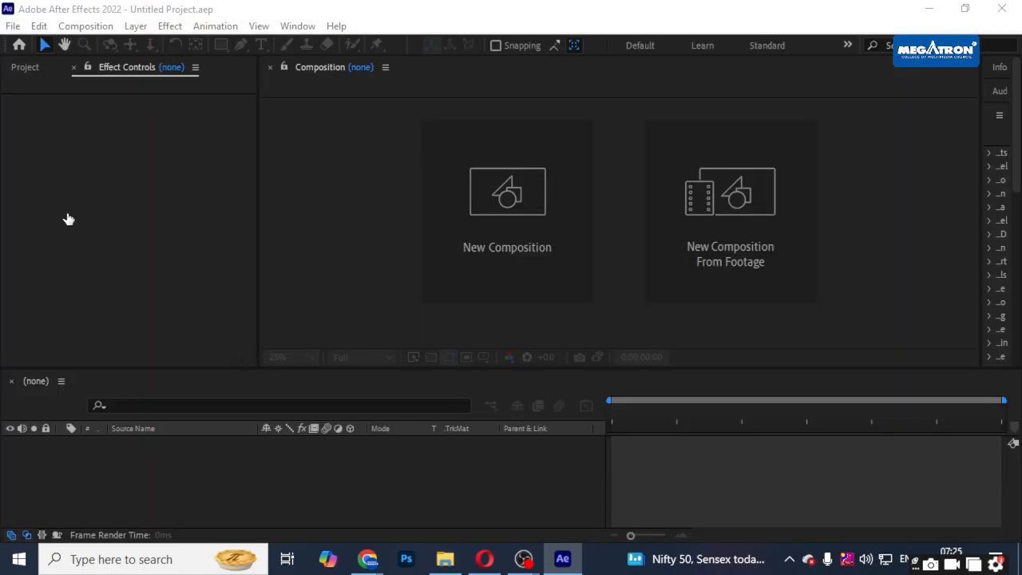
- Create a 1920 x 1080 composition at 25 fps, 5 seconds long, with a very dark red background
left_click(466, 261)
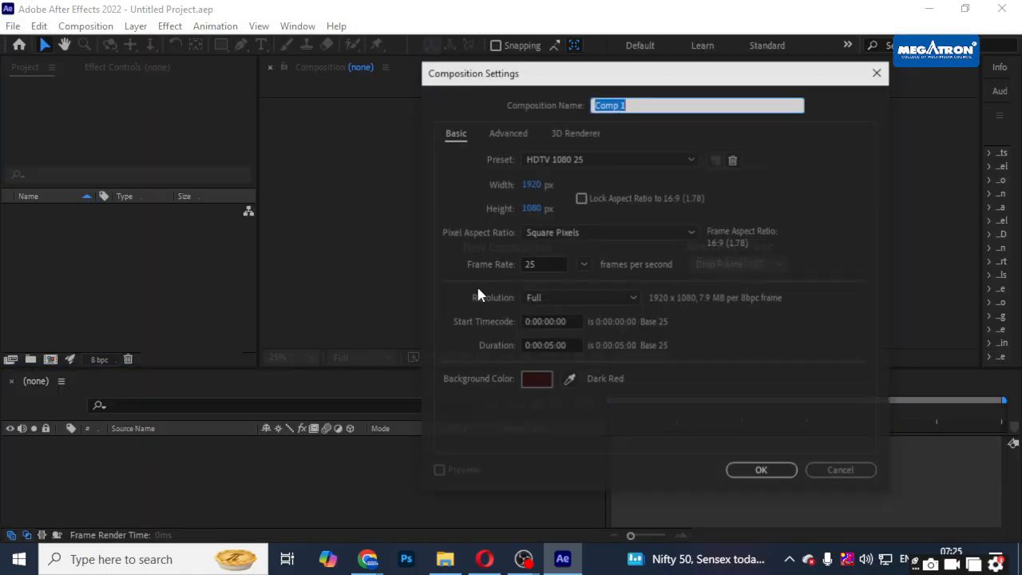
left_click(537, 382)
mouse_move(649, 382)
left_mouse_down()
mouse_move(652, 406)
mouse_move(655, 397)
left_mouse_up()
left_click(842, 226)
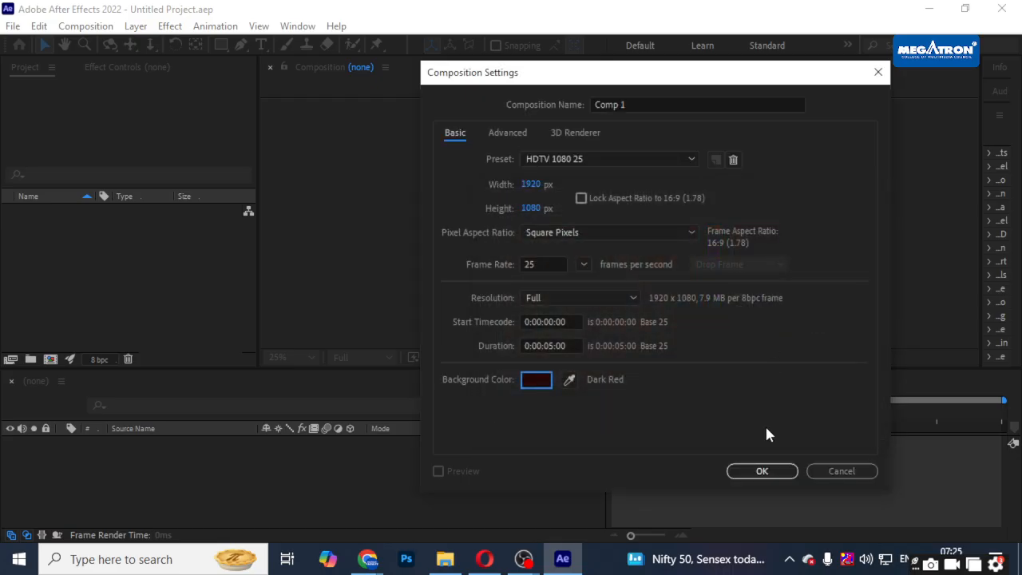
left_click(769, 470)
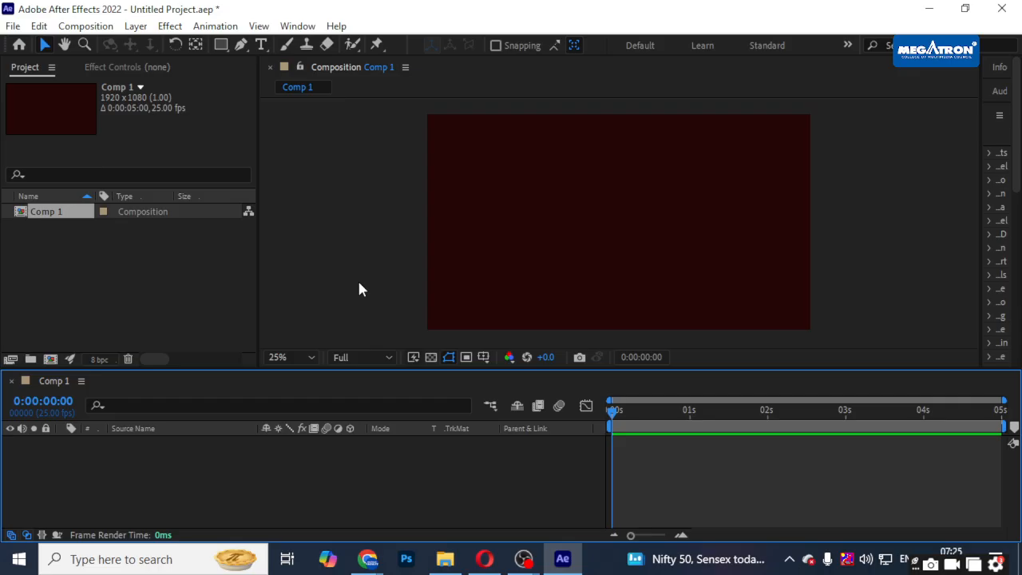
- Save the project as "1 pont tracking" in the lecture folder on Local Disk (G:)
key("ctrl+s")
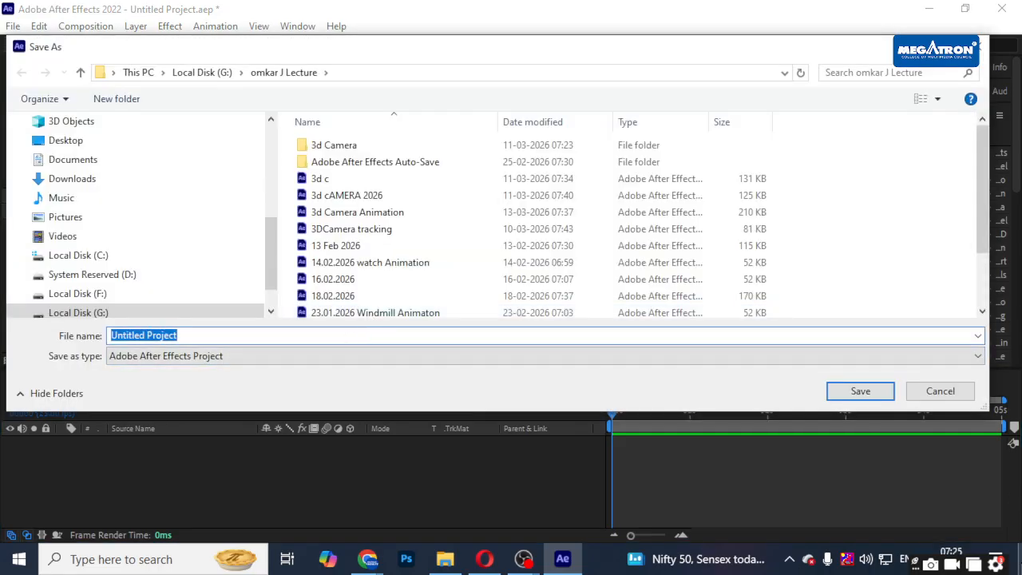
type("1 pont tracking")
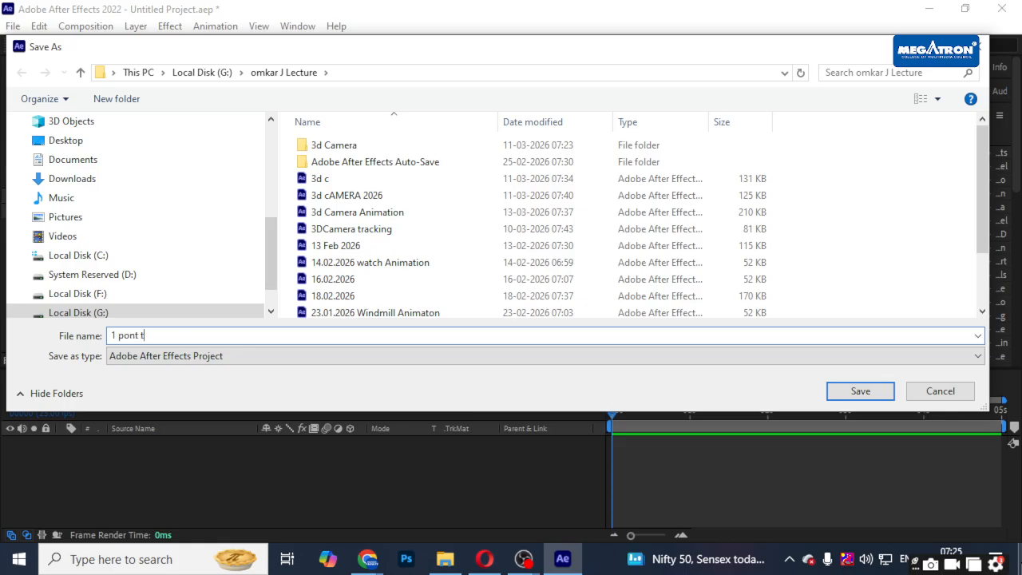
key("Return")
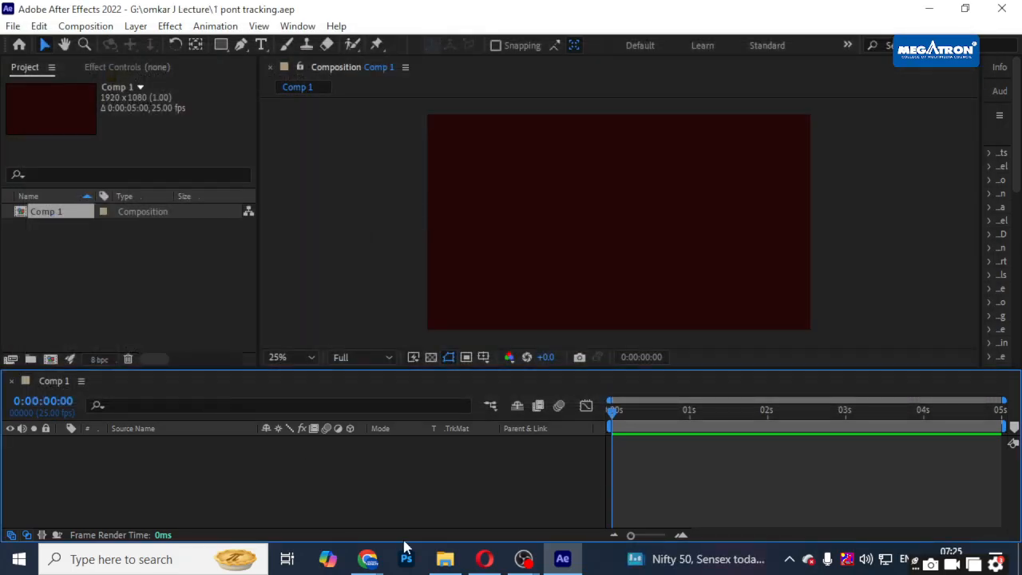
mouse_move(444, 565)
left_click(446, 529)
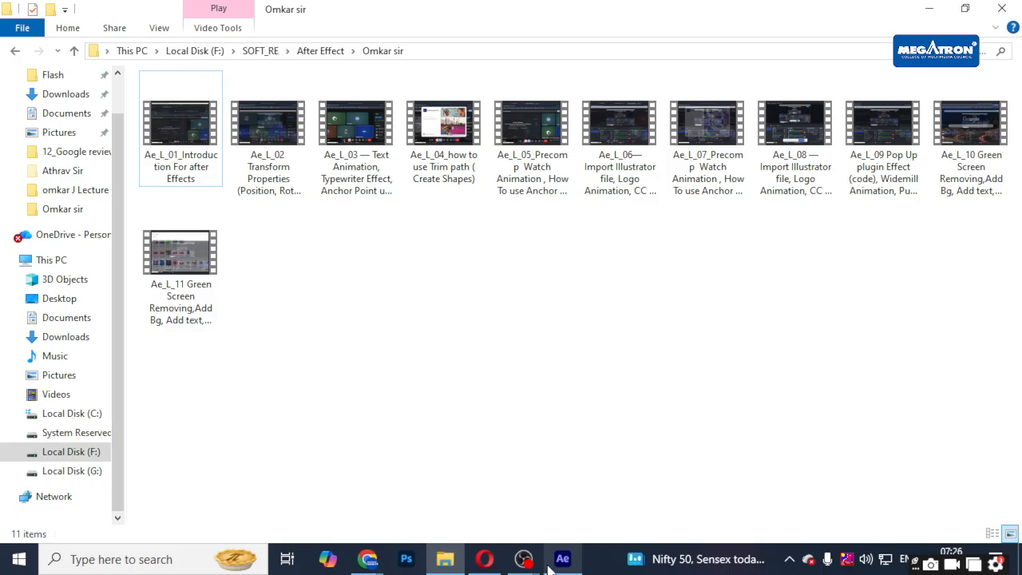
mouse_move(559, 564)
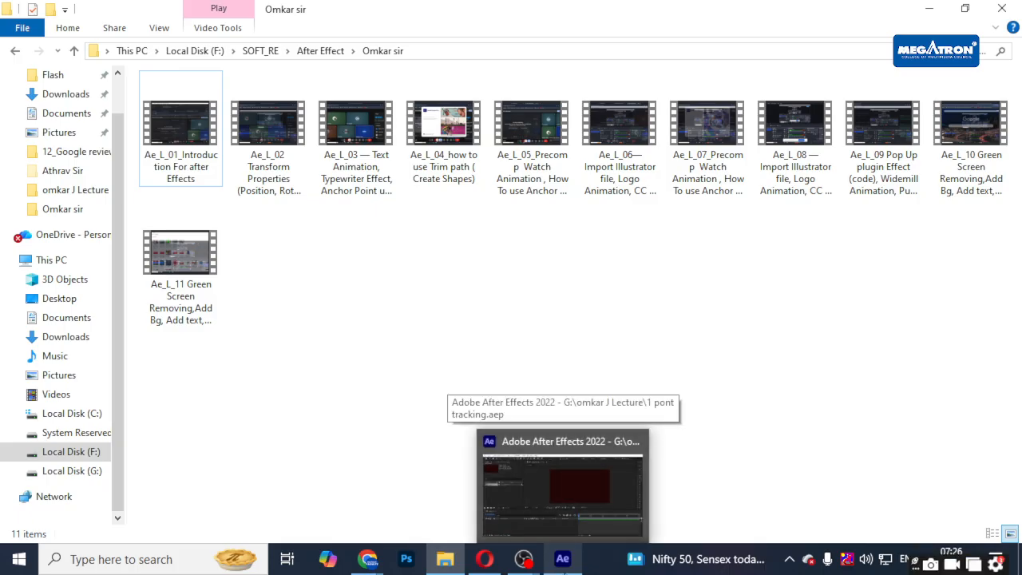
left_click(559, 487)
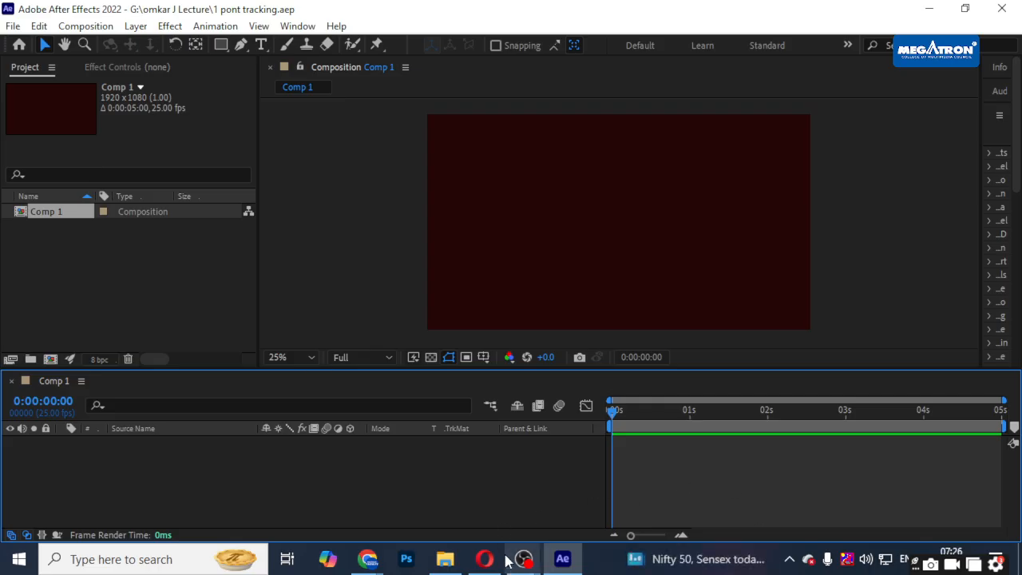
- Switch to Chrome, open the first YouTube link forwarded today in the WhatsApp chat, and skip the video's ad
mouse_move(363, 557)
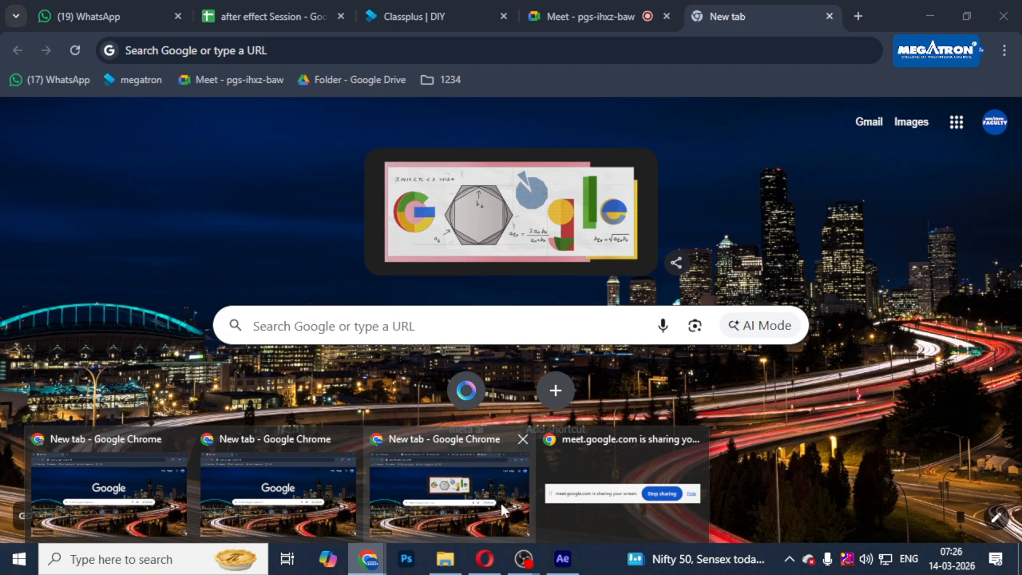
left_click(503, 509)
left_click(78, 17)
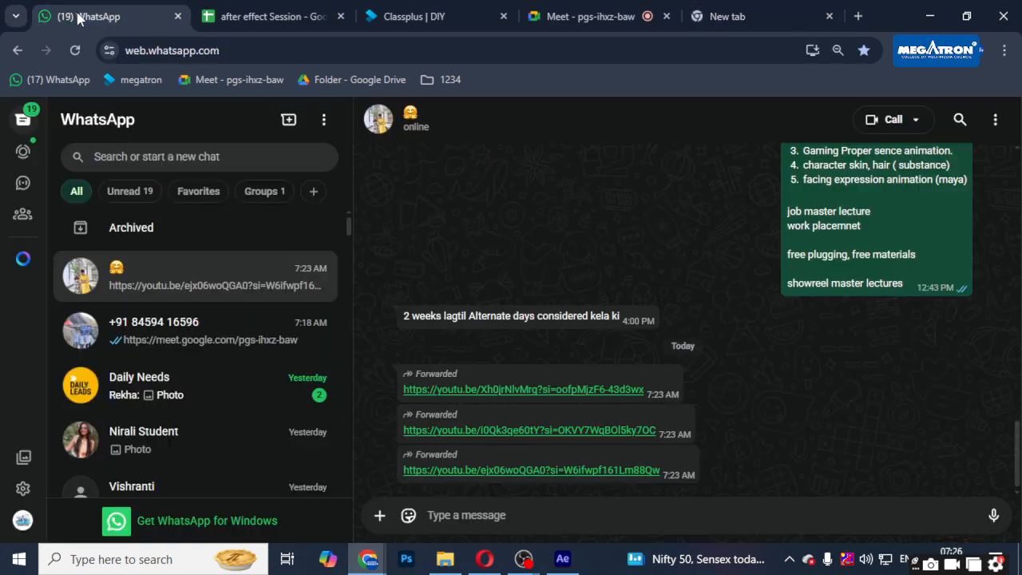
left_click(491, 389)
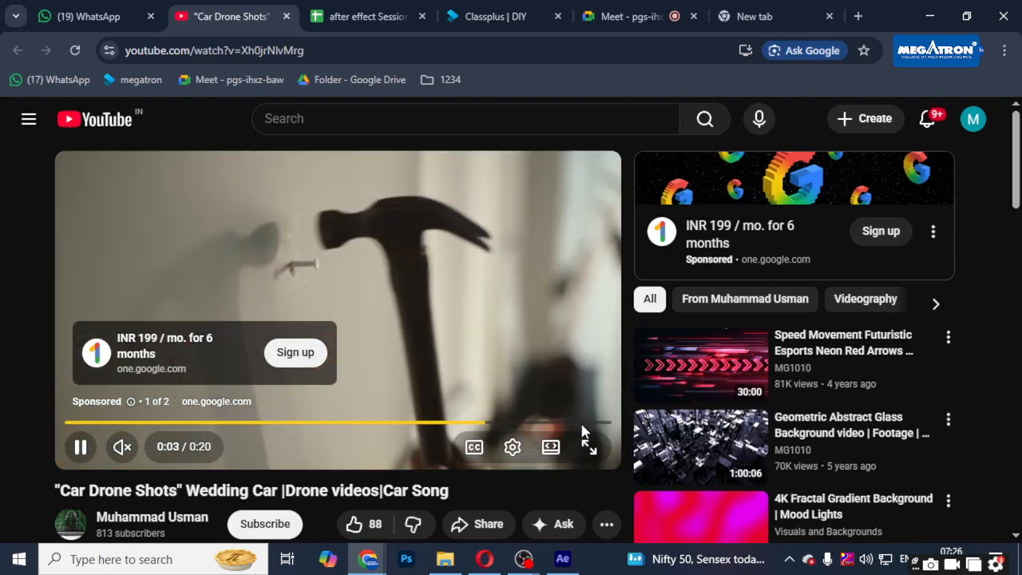
left_click(563, 399)
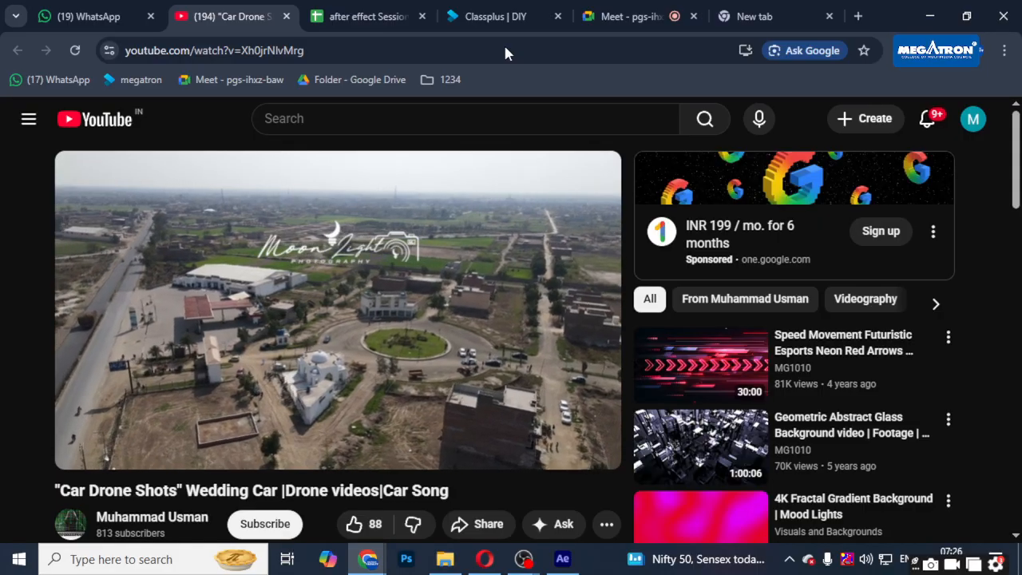
- Copy the full web address of the "Car Drone Shots" YouTube video
left_click(505, 46)
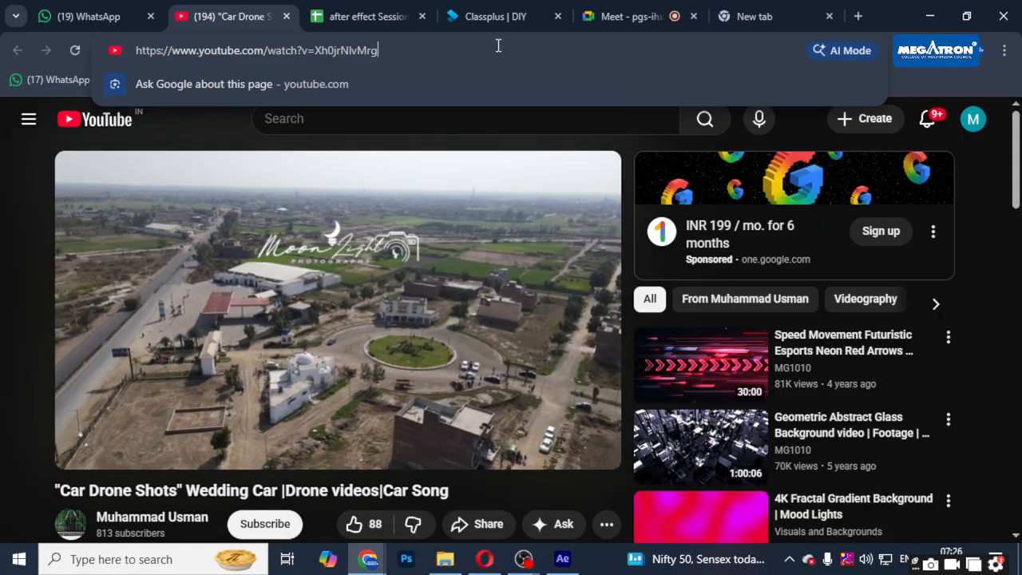
left_click_drag(500, 46, 10, 6)
key("ctrl+c")
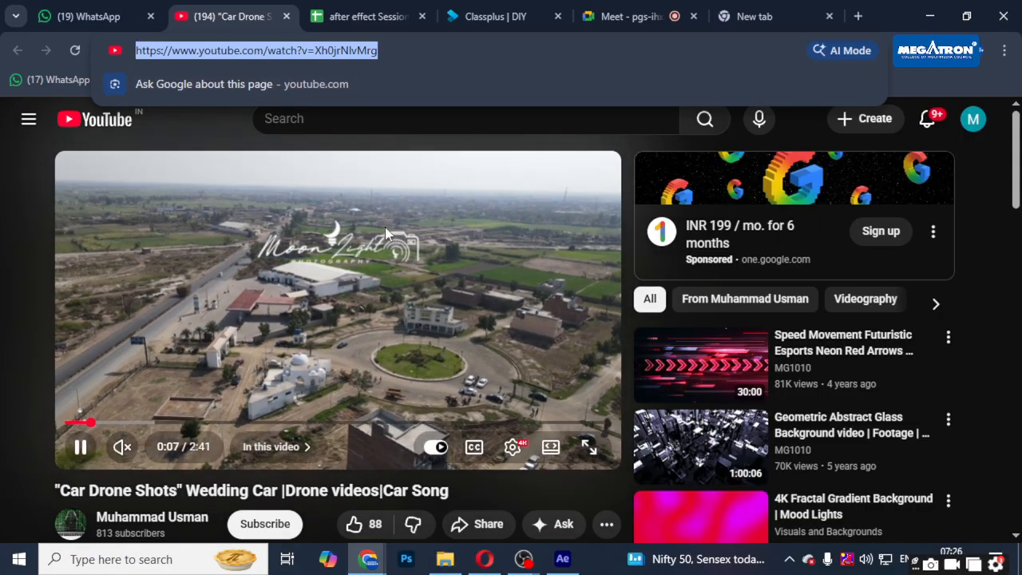
left_click(395, 227)
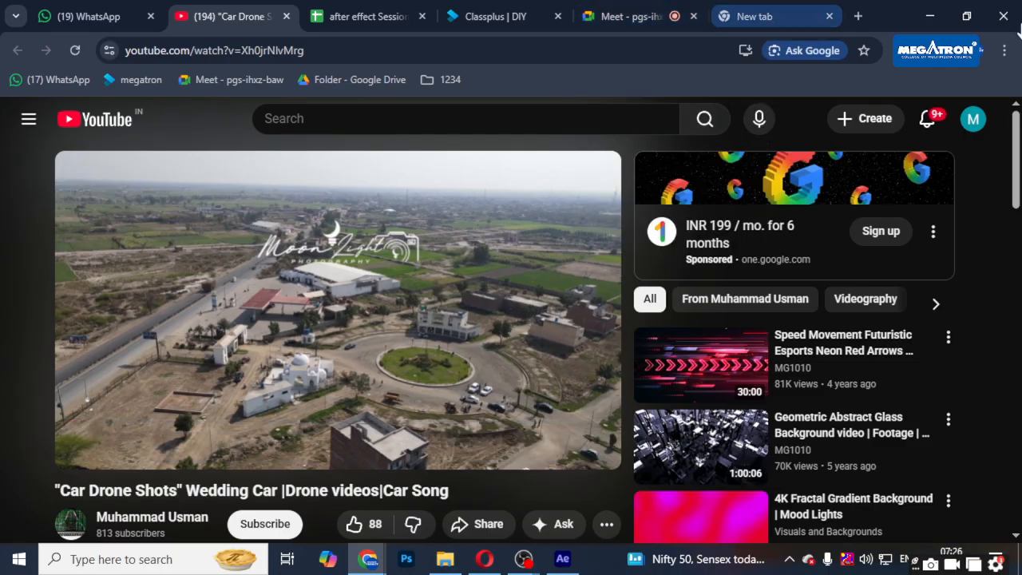
- Open YouTube in a new tab and search it for the copied "Car Drone Shots" video address
left_click(758, 12)
left_click(359, 323)
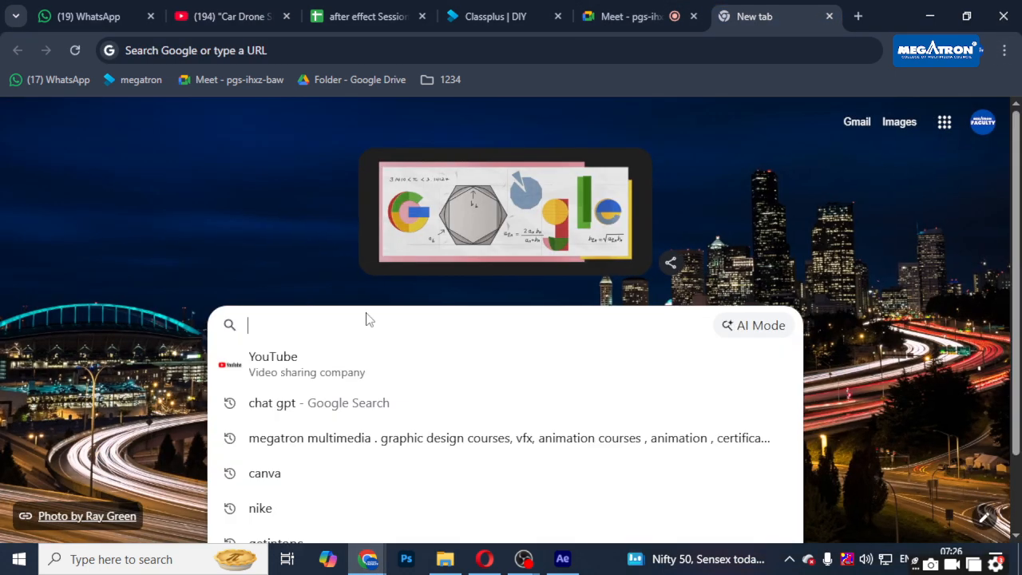
type("youtube")
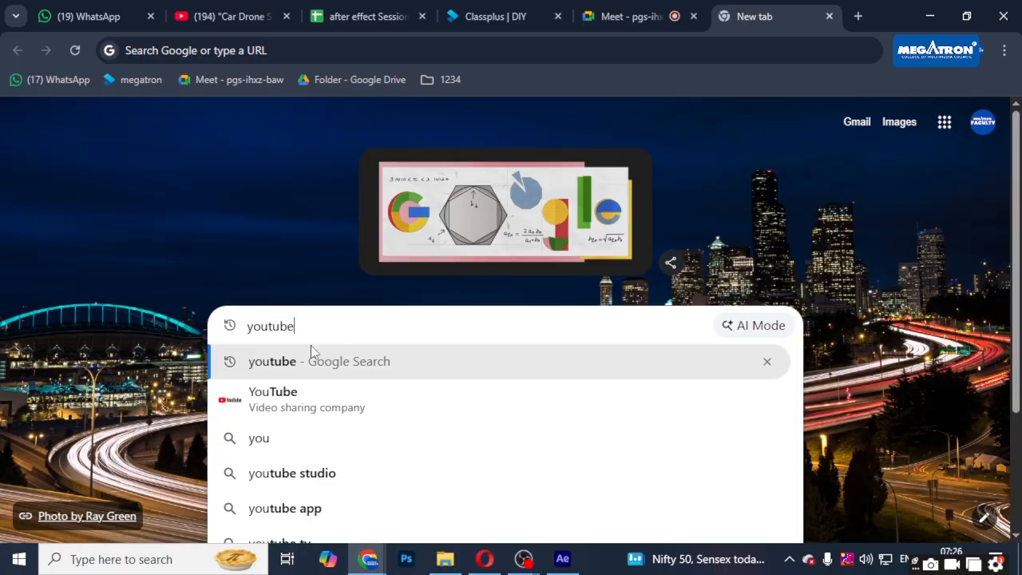
key("Return")
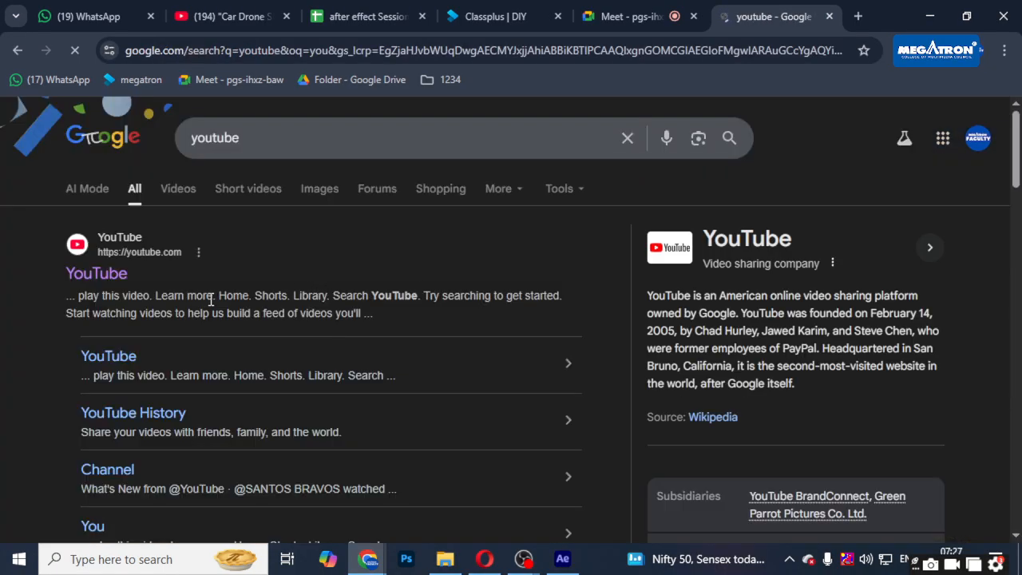
left_click(73, 276)
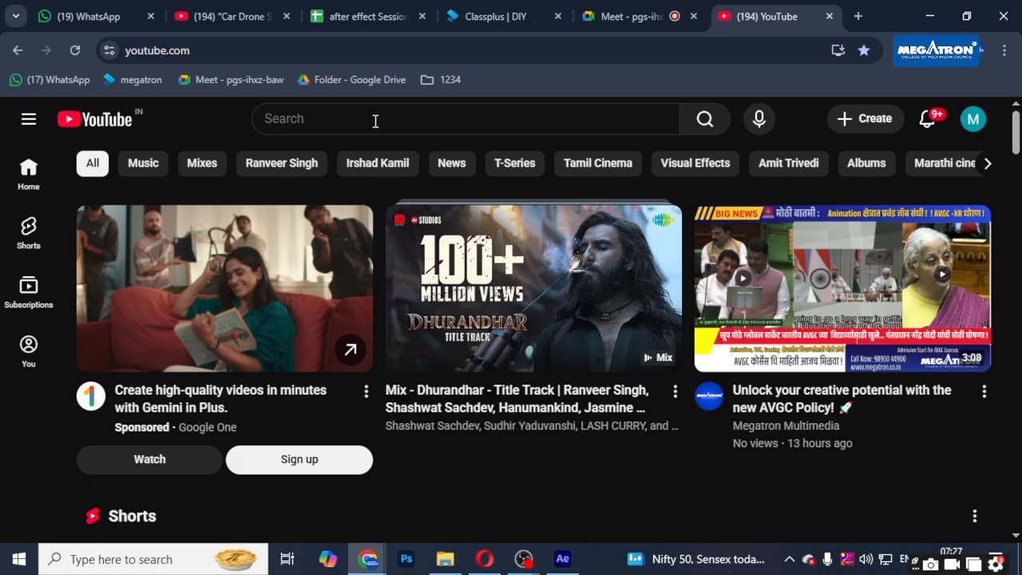
left_click(376, 120)
key("ctrl+v")
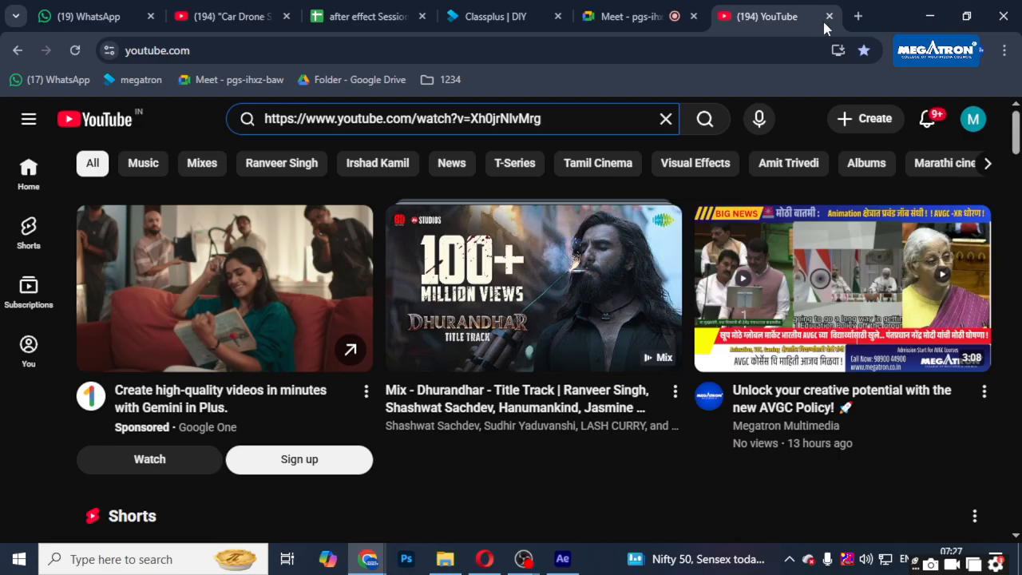
key("Return")
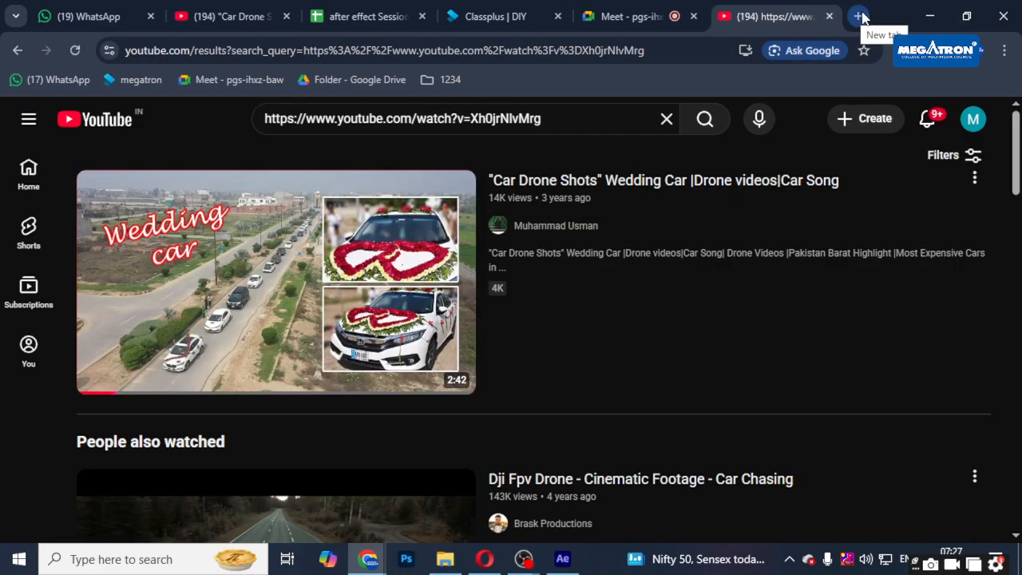
- Search Google in a new tab for "youtube video download" and open the VidsSave result
left_click(856, 16)
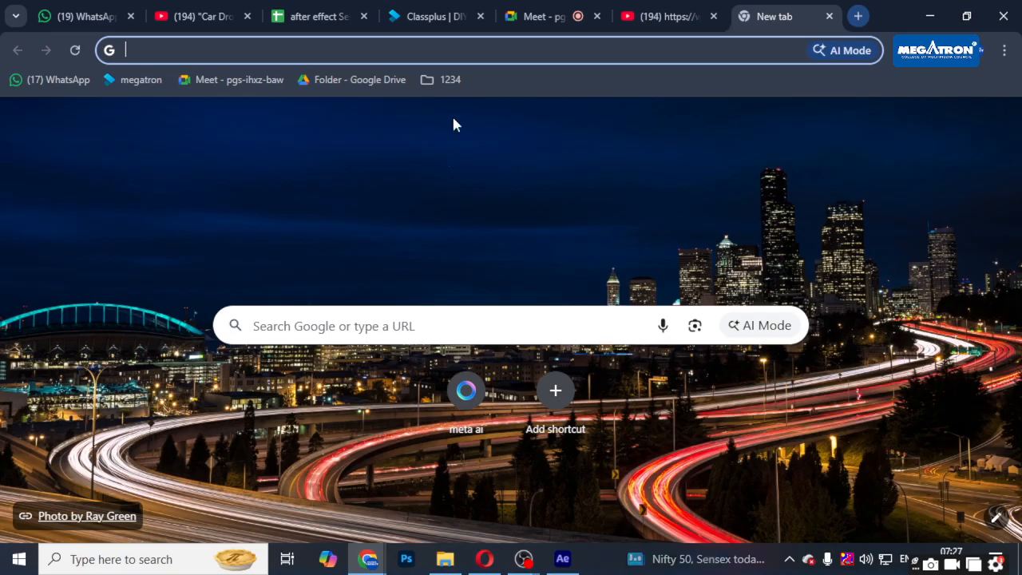
left_click(388, 326)
type("youtube v")
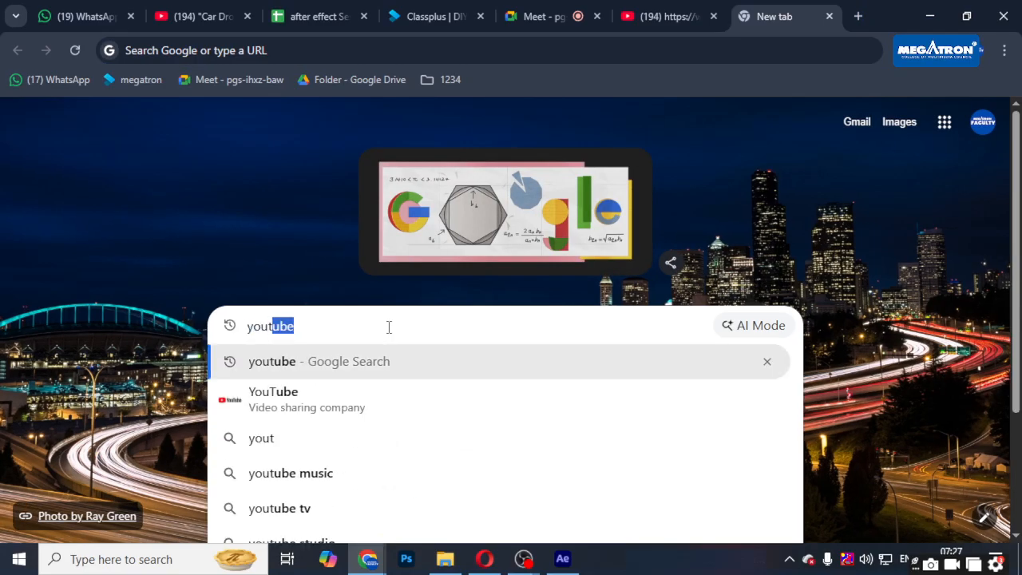
type("ideo ")
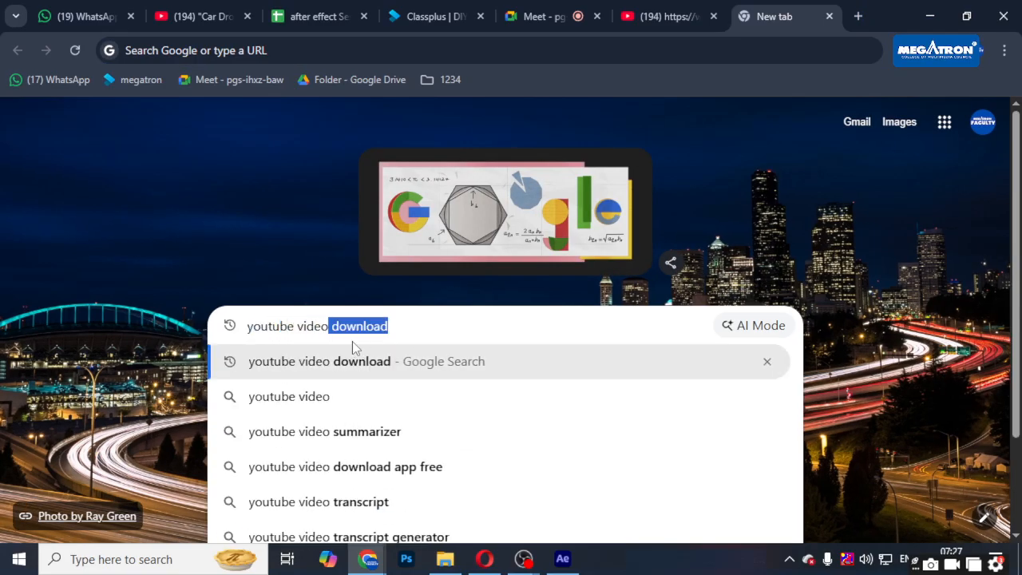
type("download")
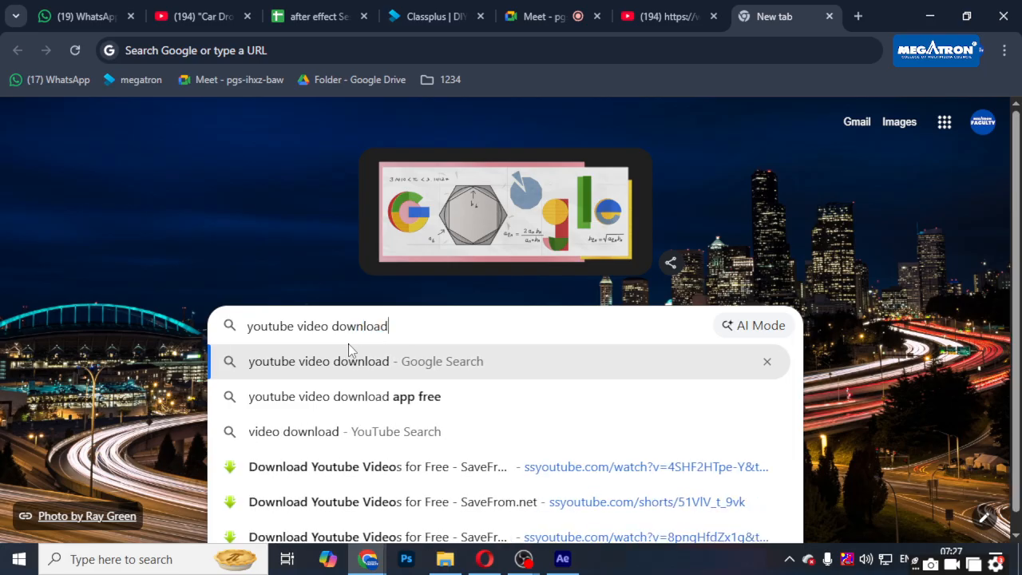
key("Return")
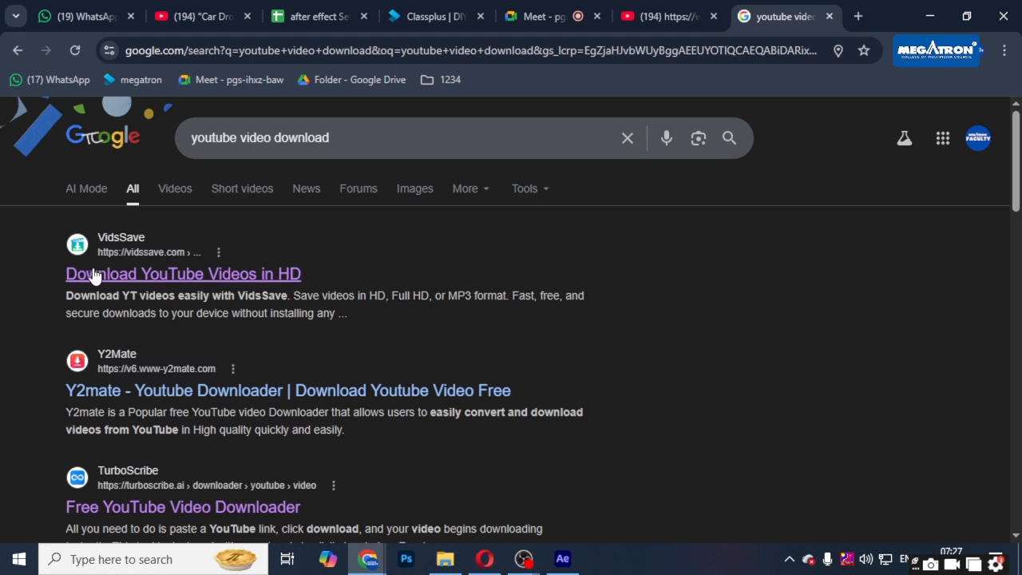
left_click(109, 280)
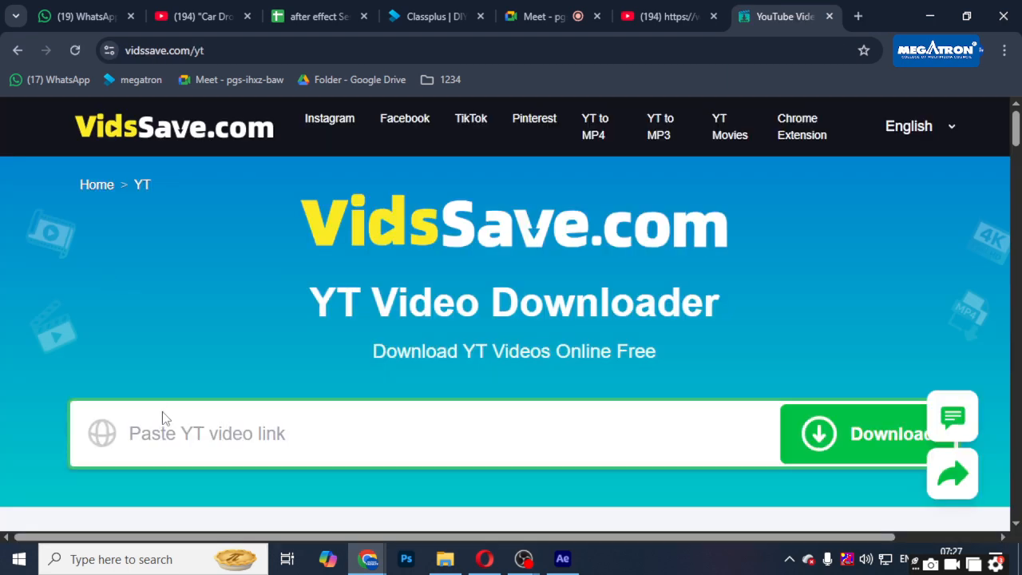
type("https://www.youtube.com/watch?v=Xh0jrNlvMrg")
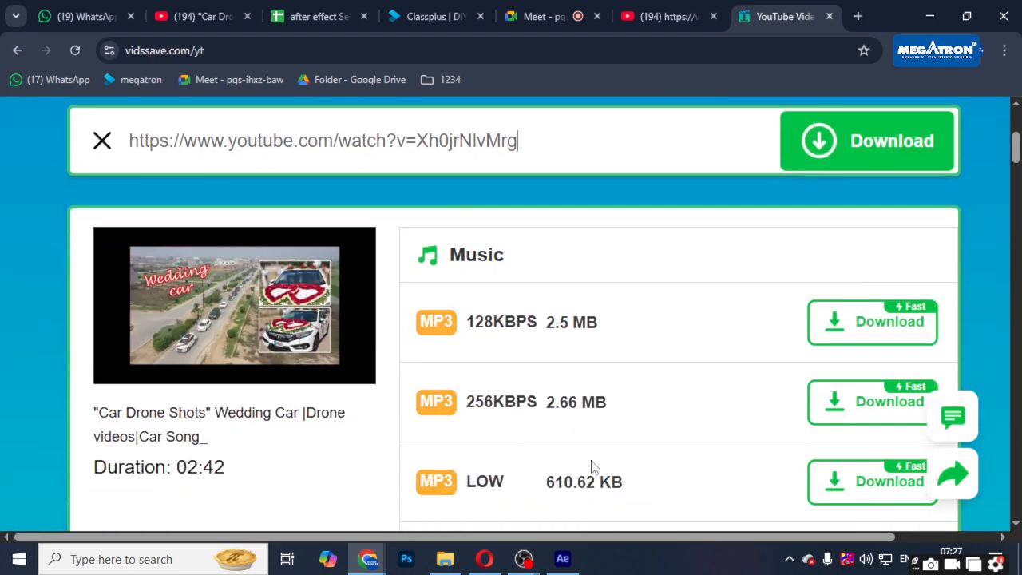
scroll(702, 339, "down", 6)
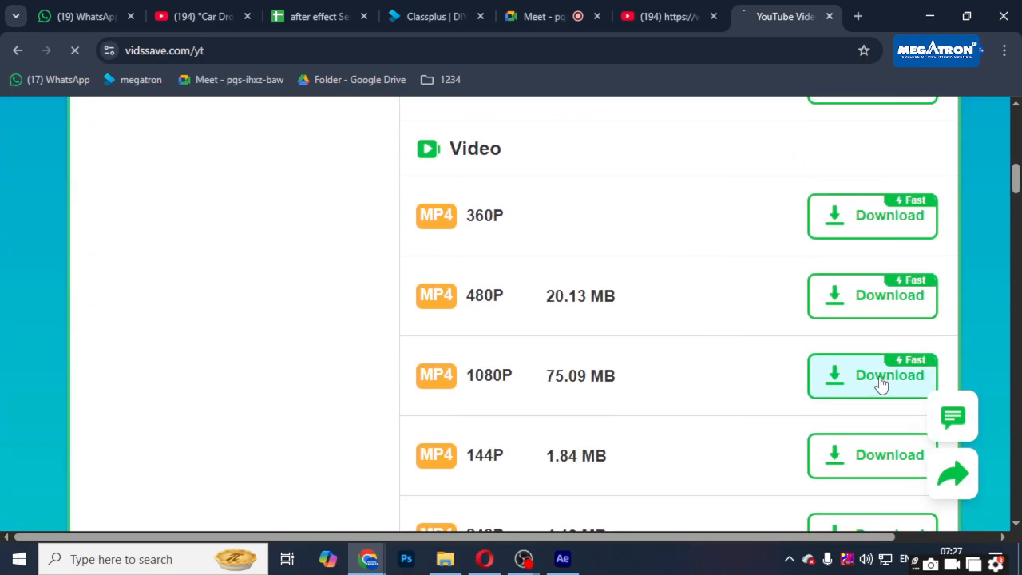
left_click(880, 384)
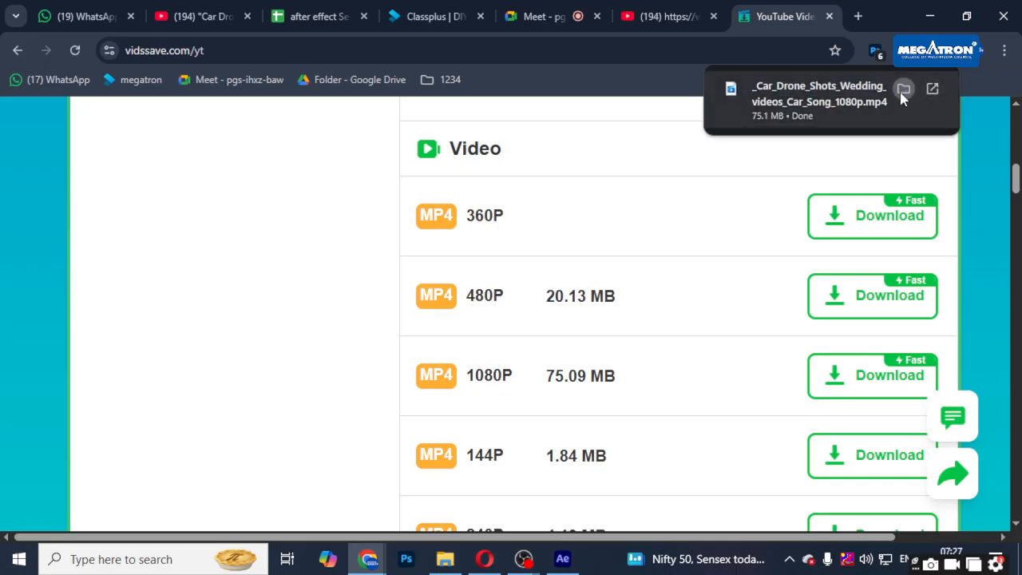
- Show the downloaded car drone MP4 in its folder and import it into the After Effects project
left_click(903, 90)
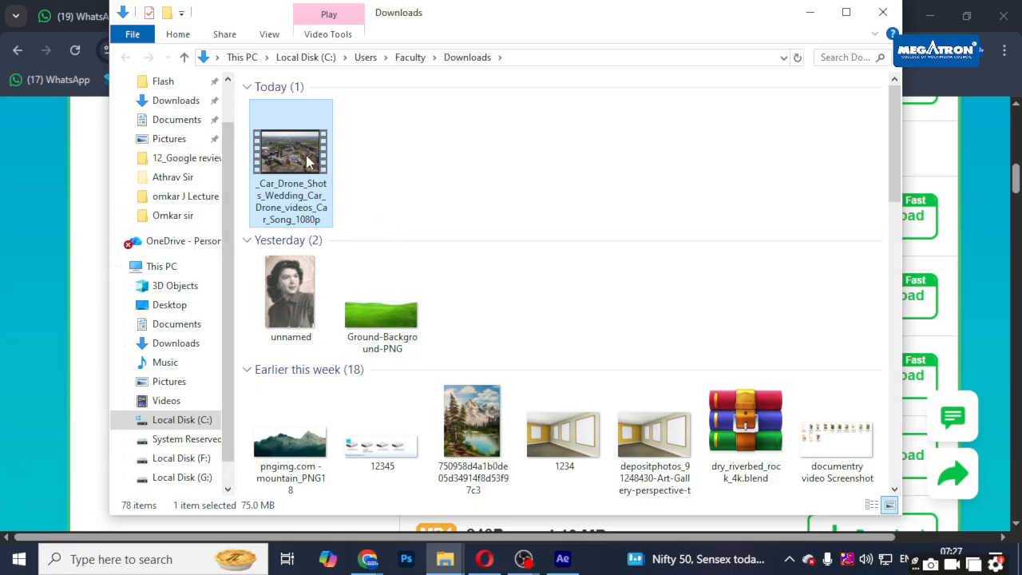
left_click_drag(306, 162, 85, 279)
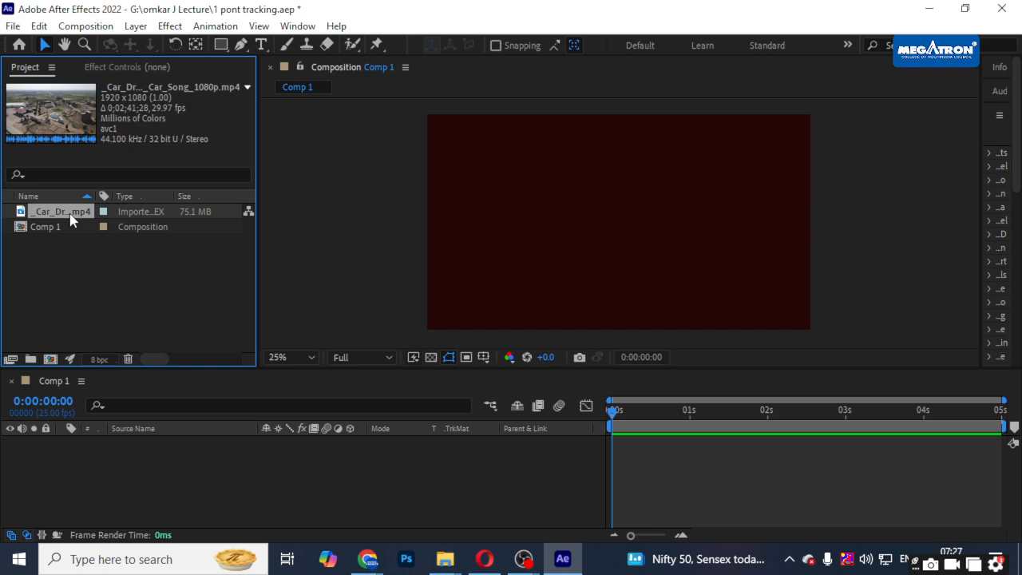
mouse_move(70, 214)
left_mouse_down()
mouse_move(118, 484)
mouse_move(107, 460)
mouse_move(105, 247)
mouse_move(80, 230)
left_mouse_up()
- Open the car drone footage for preview, find the decorated white car shot, and set the in point at 0;00;14;20
double_click(73, 214)
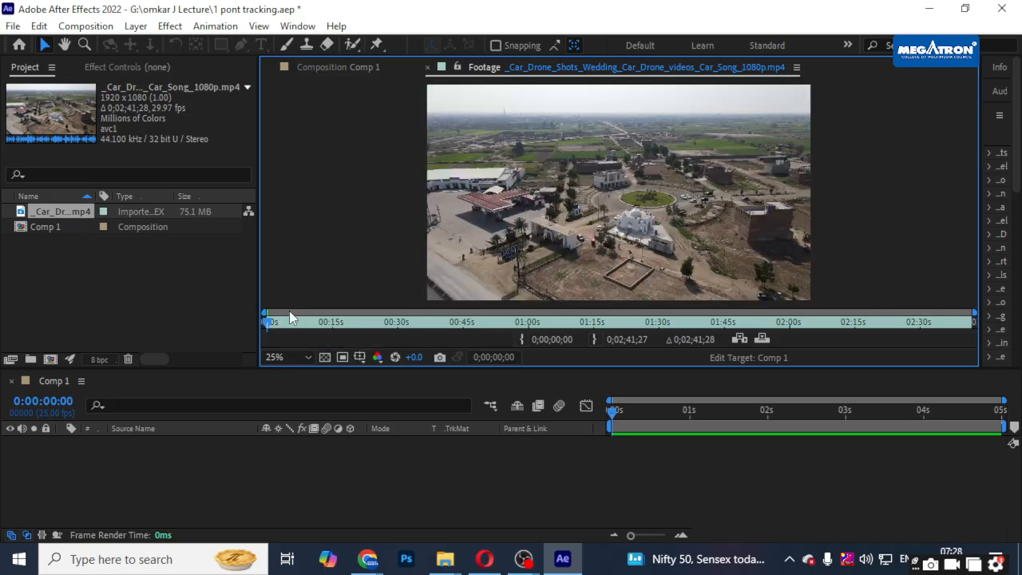
key("space")
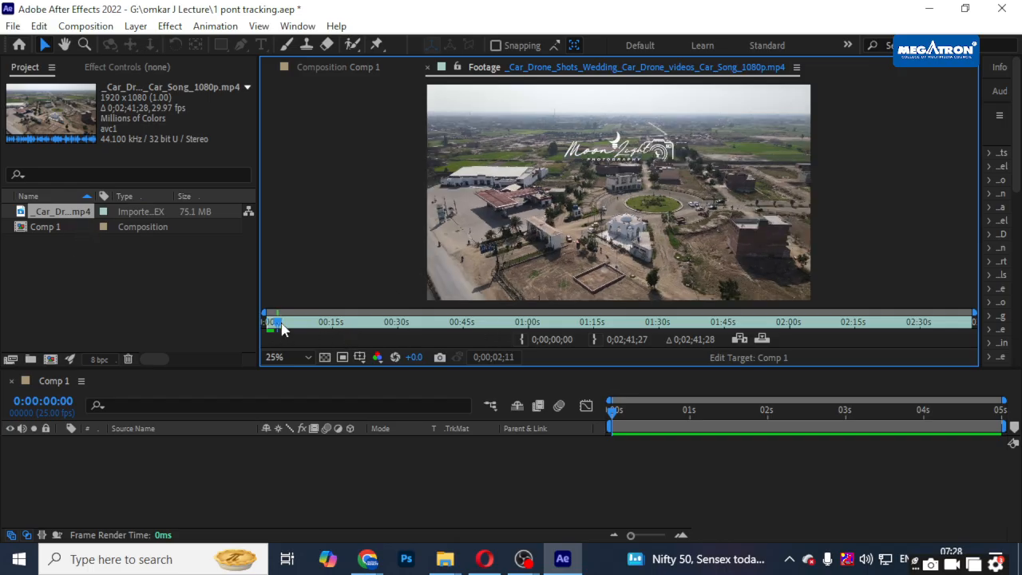
left_click_drag(275, 323, 326, 335)
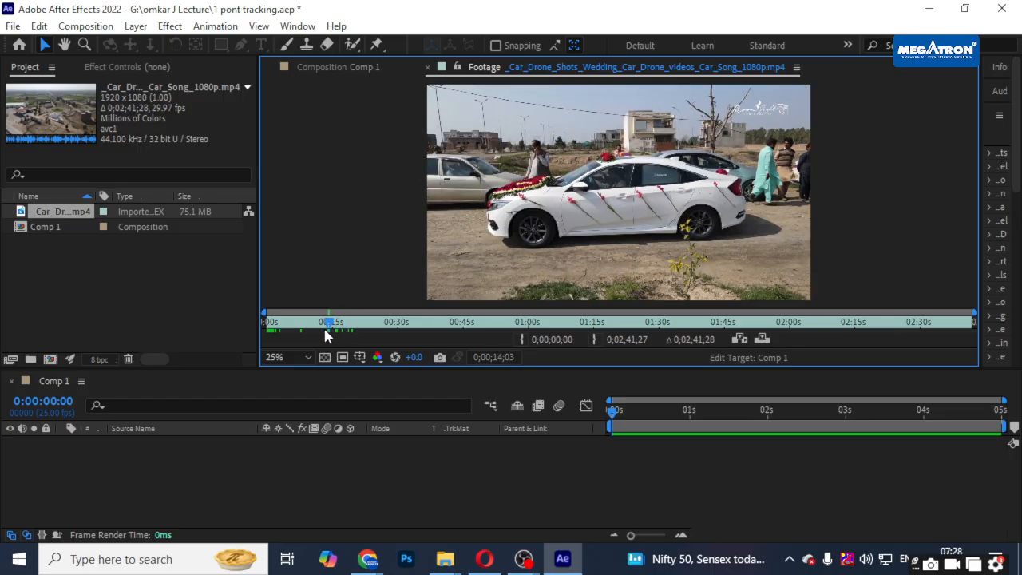
left_click(521, 342)
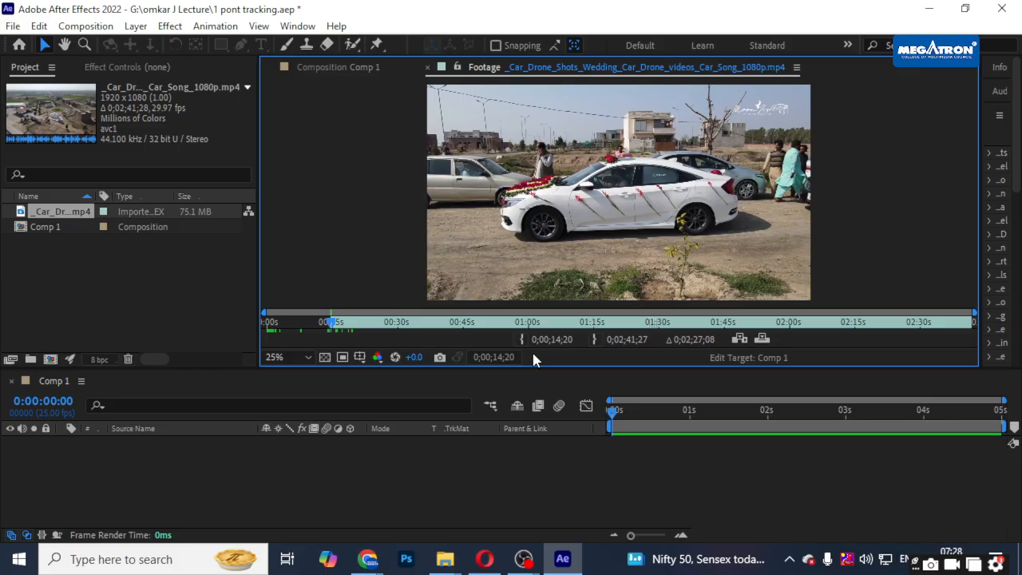
- Set the footage's out point at 0;00;16;15 and insert the trimmed white car section into Comp 1
key("space")
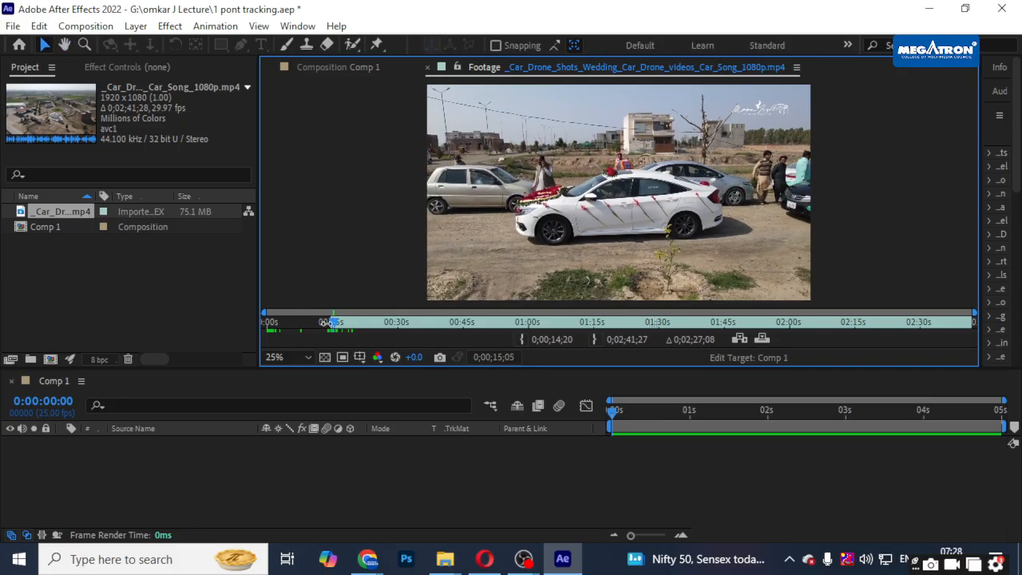
left_click_drag(333, 322, 345, 328)
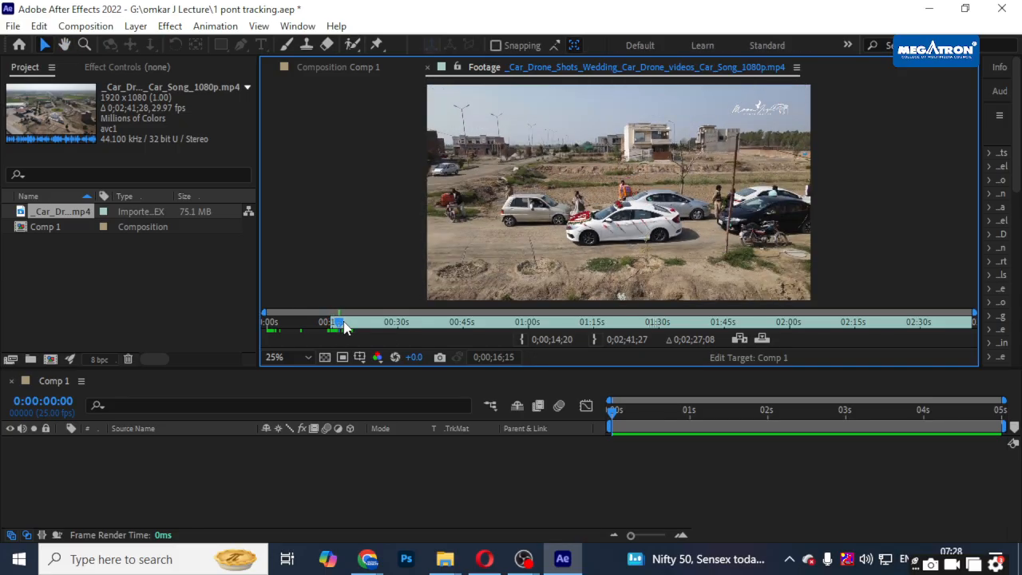
left_click(595, 341)
left_click(739, 339)
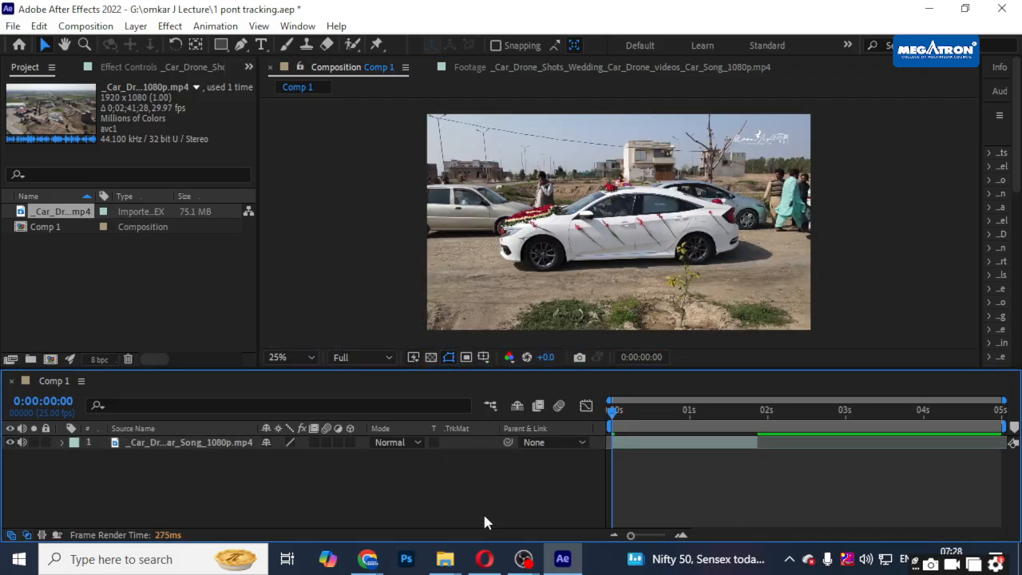
- Extend the car footage layer to the end of the 5-second composition, scrub through it, and lock the layer
left_click_drag(756, 442, 1011, 444)
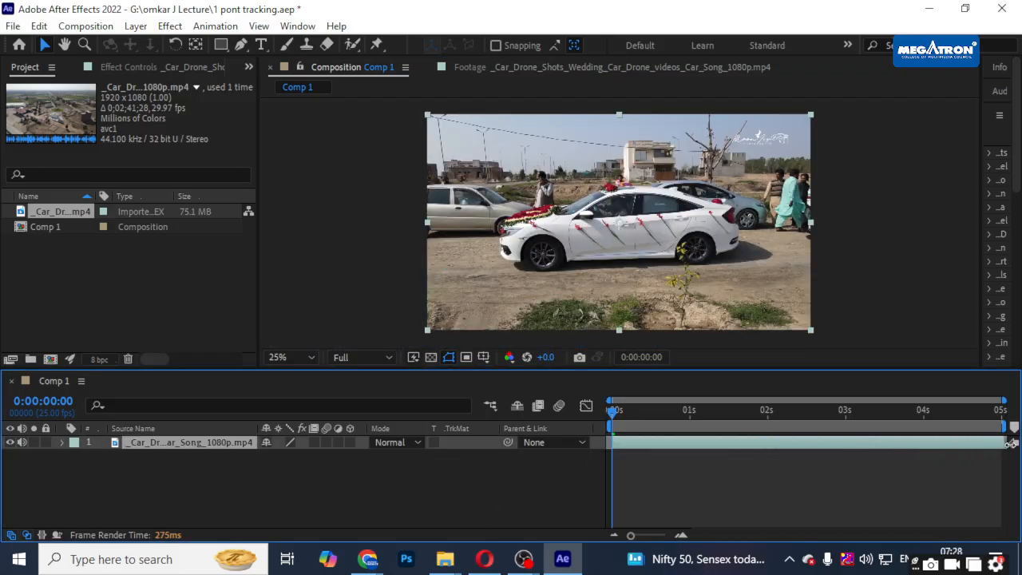
left_click_drag(666, 411, 608, 409)
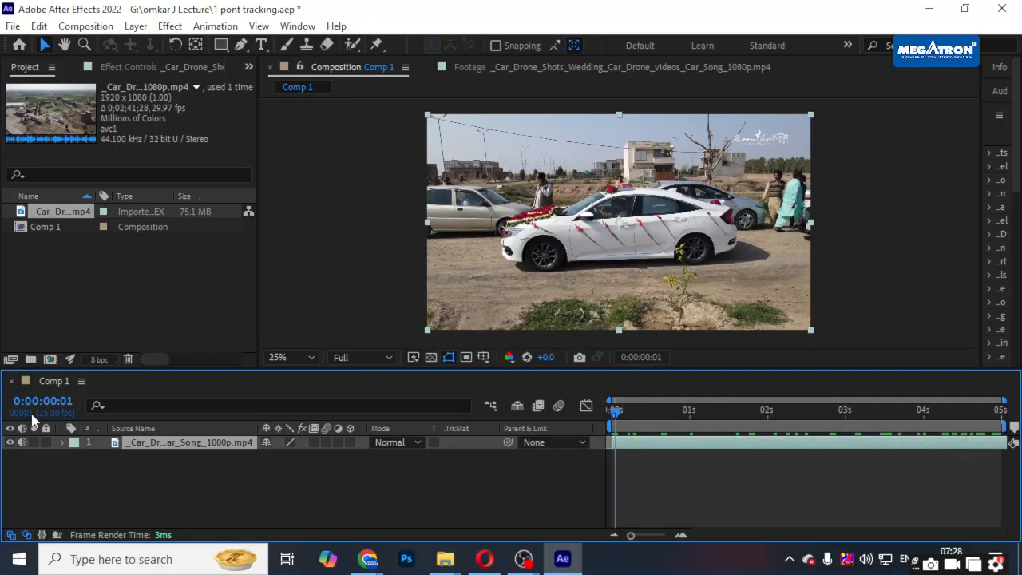
left_click(46, 443)
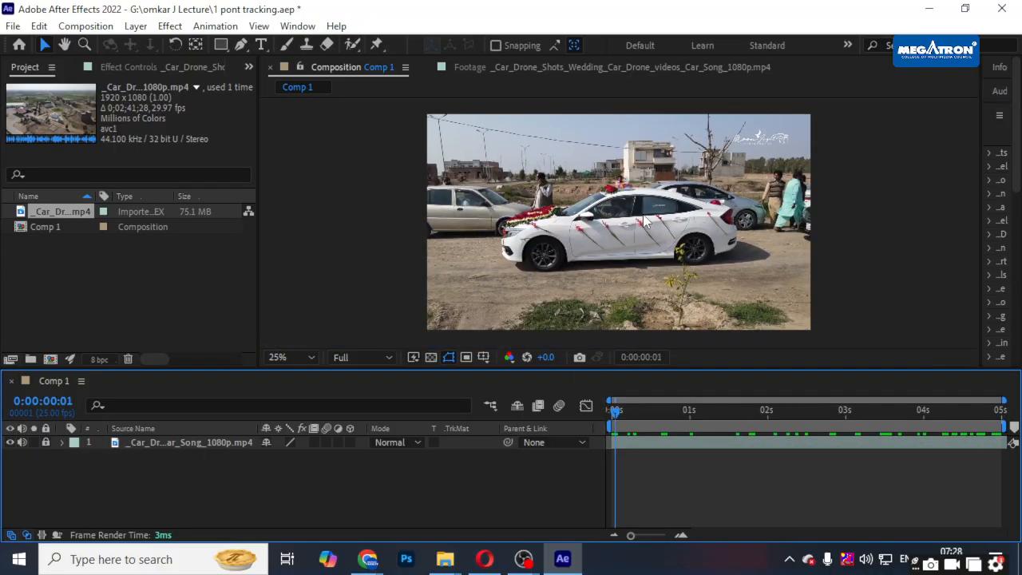
- Reopen the car drone footage and try to set its in point at the aerial road shot, at 0;00;42;11
double_click(71, 214)
left_click_drag(330, 329, 452, 324)
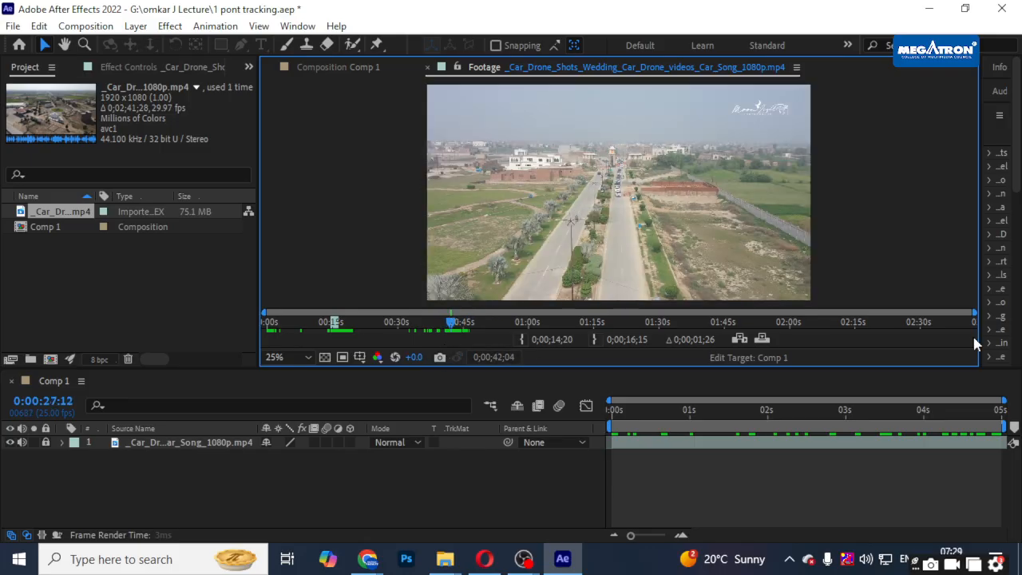
left_click(524, 340)
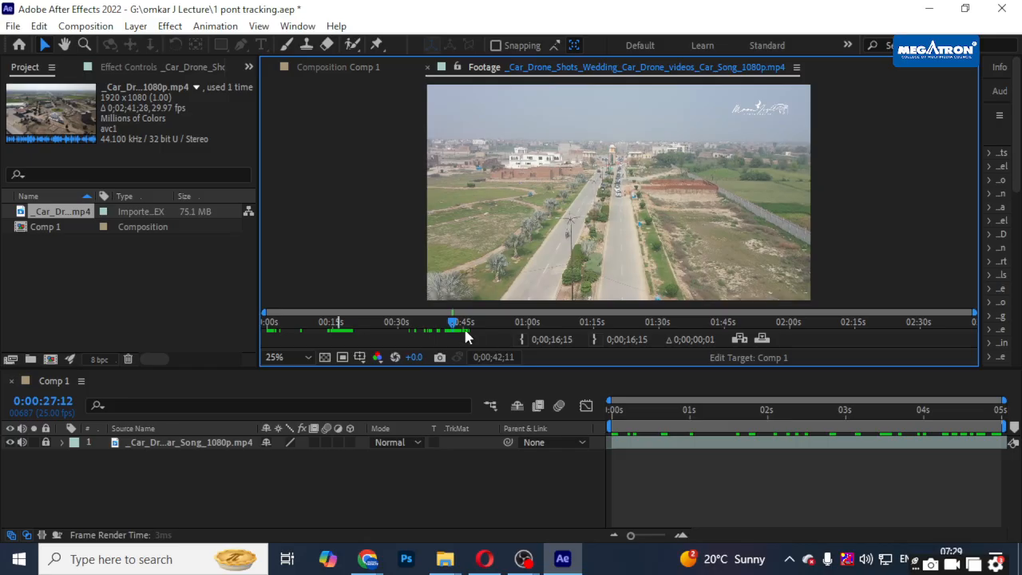
- Set the footage's out point at 0;00;52;07 on the car convoy shot and insert the section into Comp 1 as another layer
left_click_drag(454, 324, 495, 333)
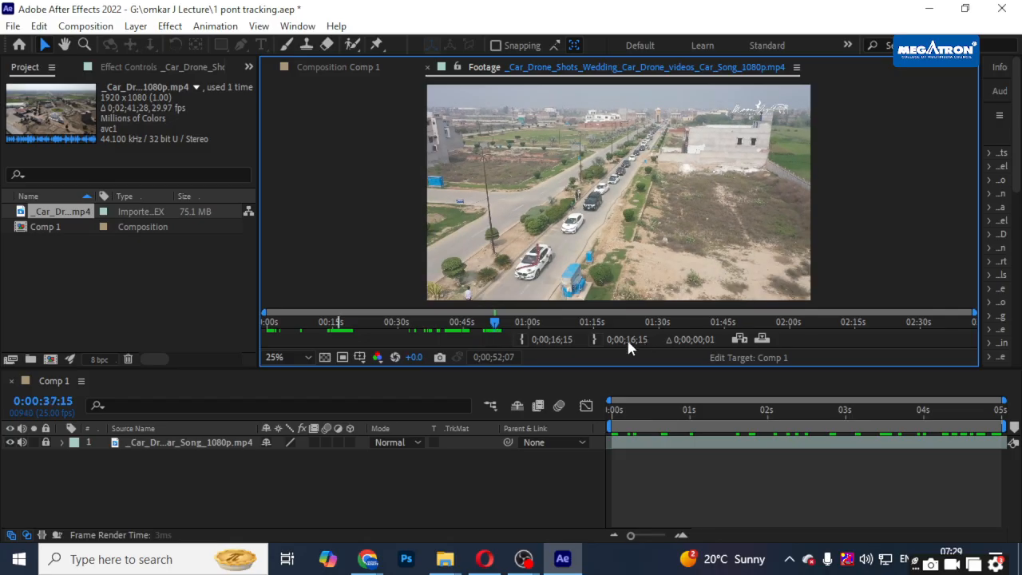
left_click(595, 339)
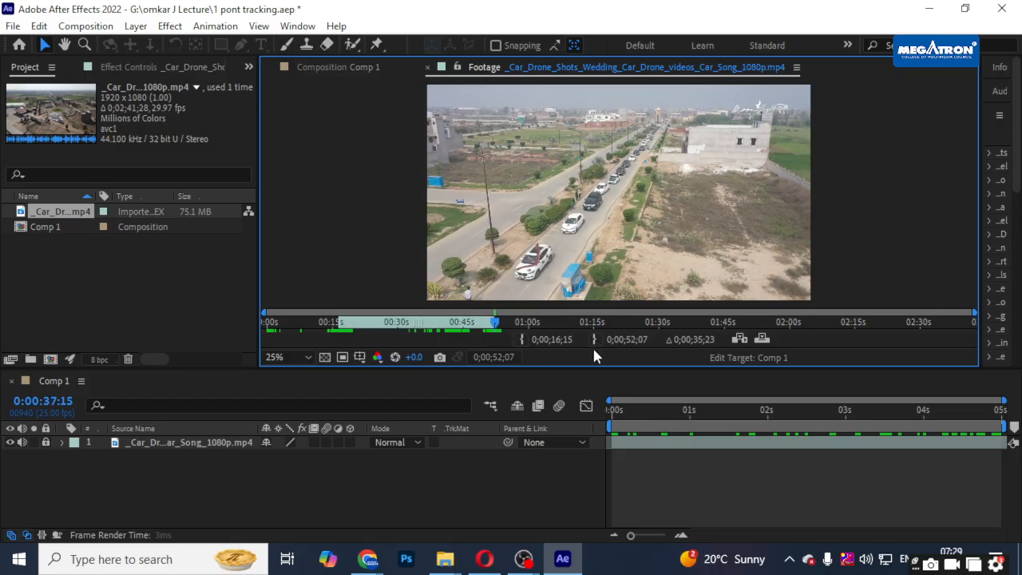
left_click(739, 340)
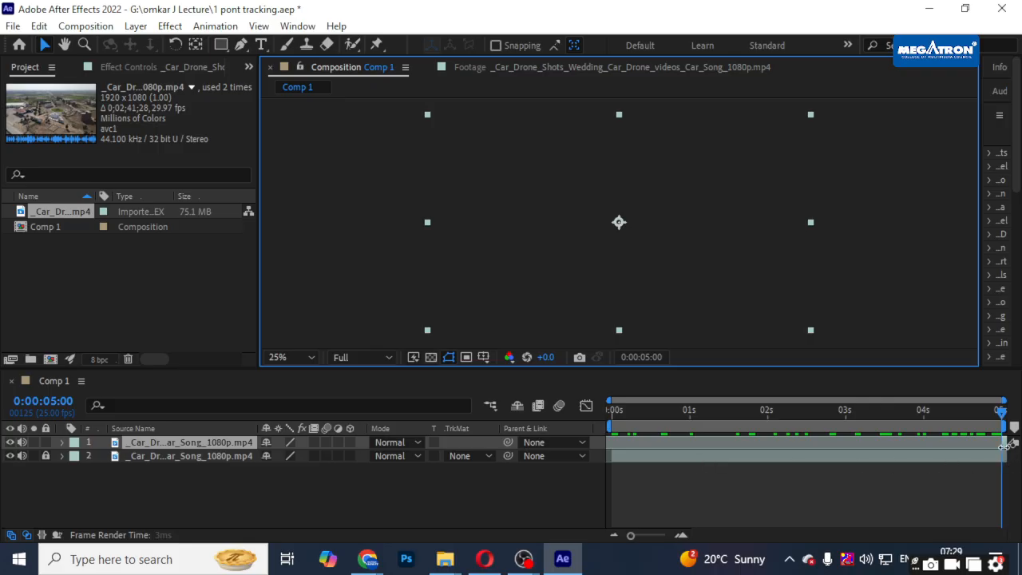
- Extend the newly inserted footage layer back to the start of Comp 1 and return the current time to 0:00:00:00
left_click_drag(1005, 446, 597, 423)
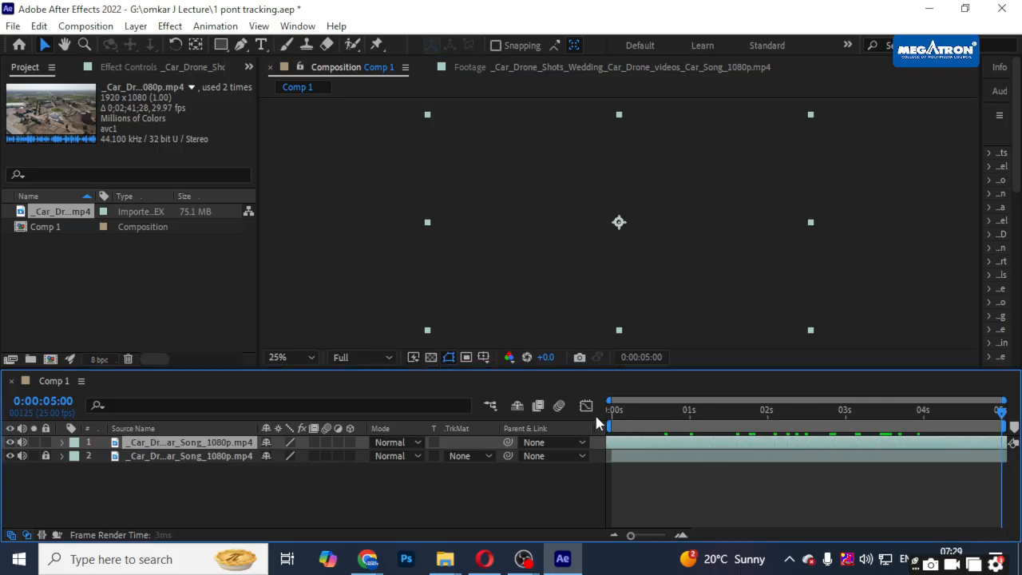
key("Home")
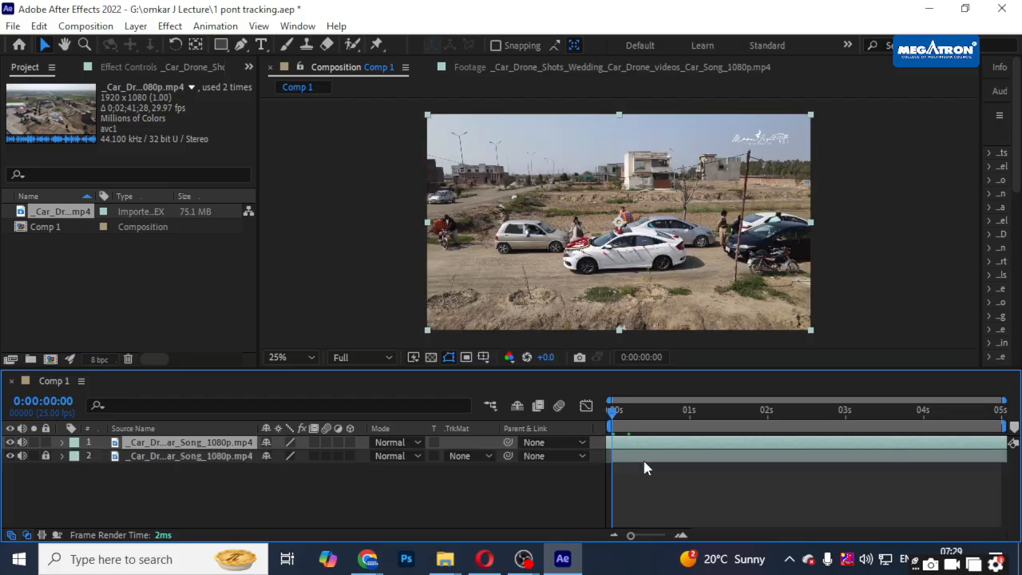
left_click(647, 469)
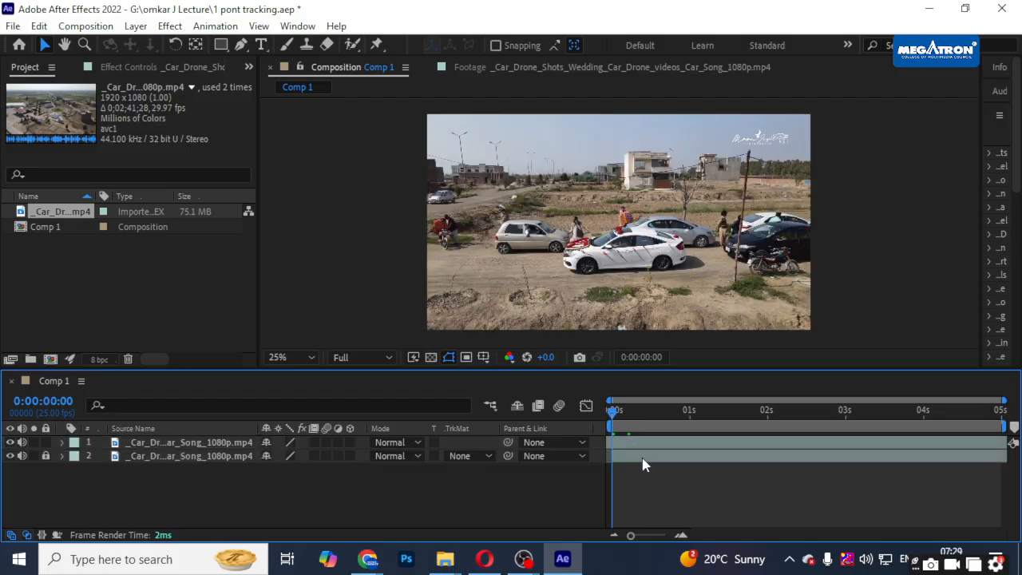
- Delete the lower car footage layer from Comp 1 and inspect the remaining layer's audio levels
left_click(170, 461)
key("Delete")
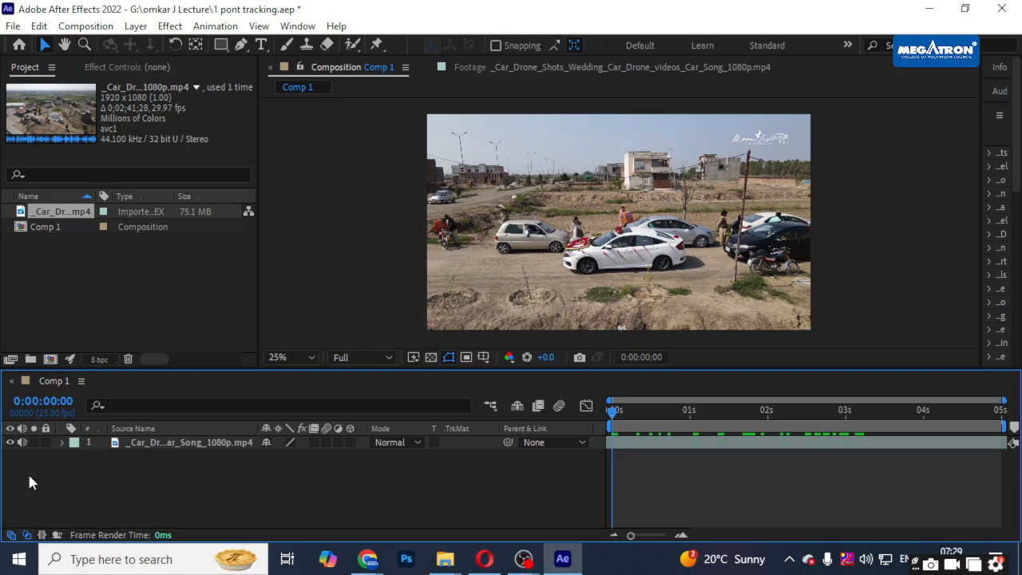
left_click(61, 442)
left_click(75, 471)
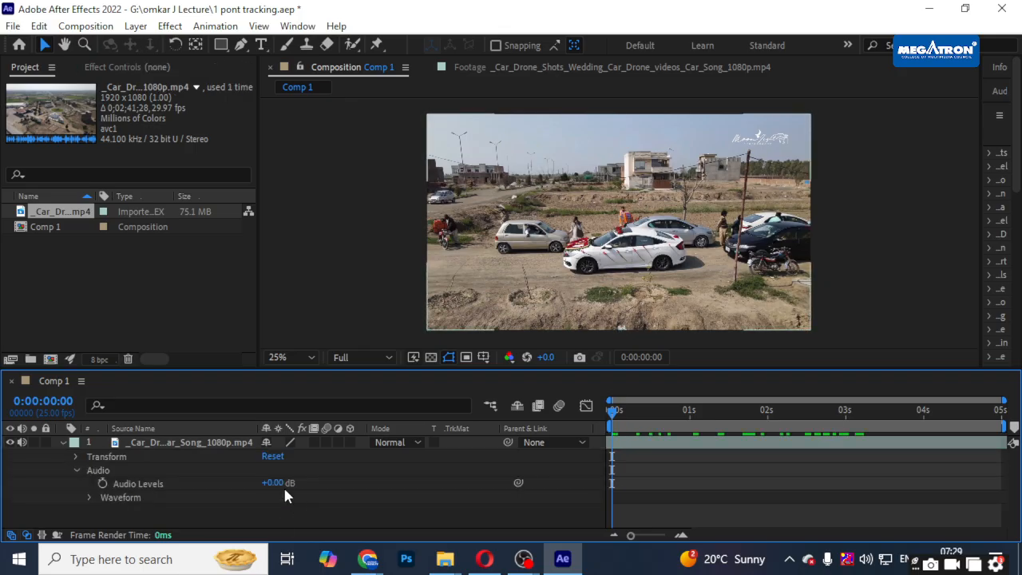
left_click(144, 483)
left_click(61, 442)
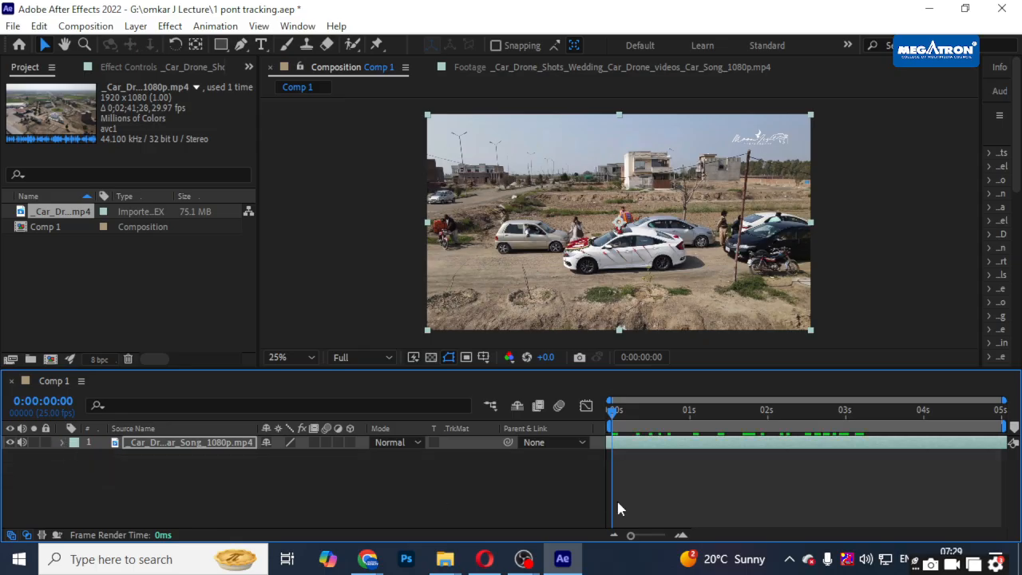
- Preview the remaining footage layer, return the current time to 0:00:00:00, and restore the deleted layer
left_click(660, 507)
key("space")
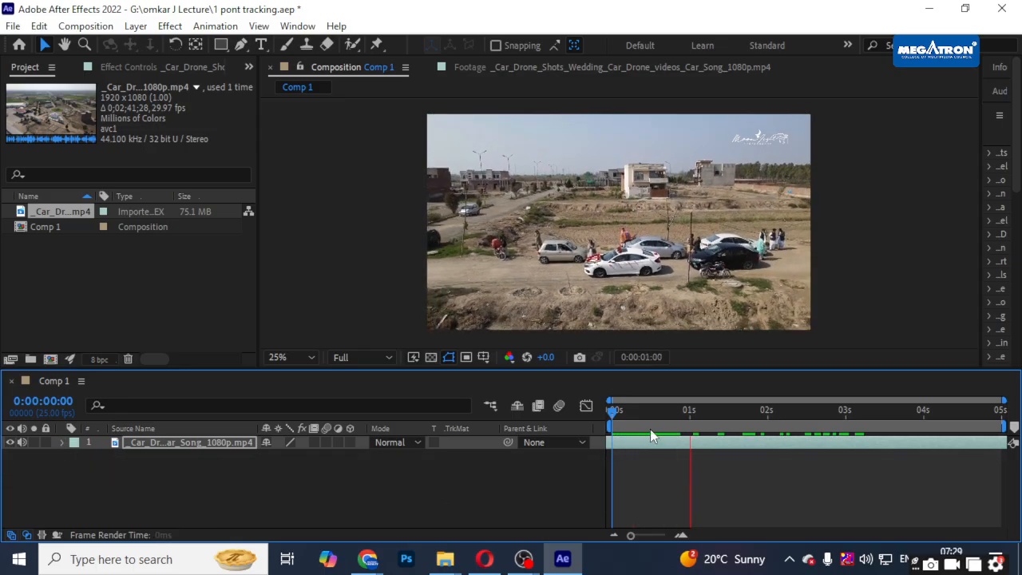
left_click(818, 439)
left_click_drag(818, 435, 650, 451)
key("Home")
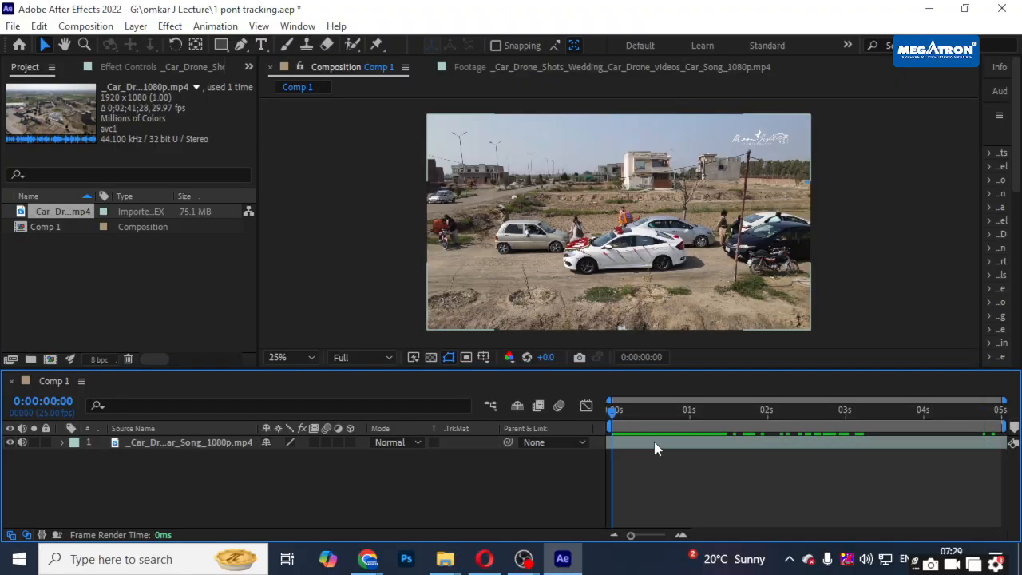
key("ctrl+d")
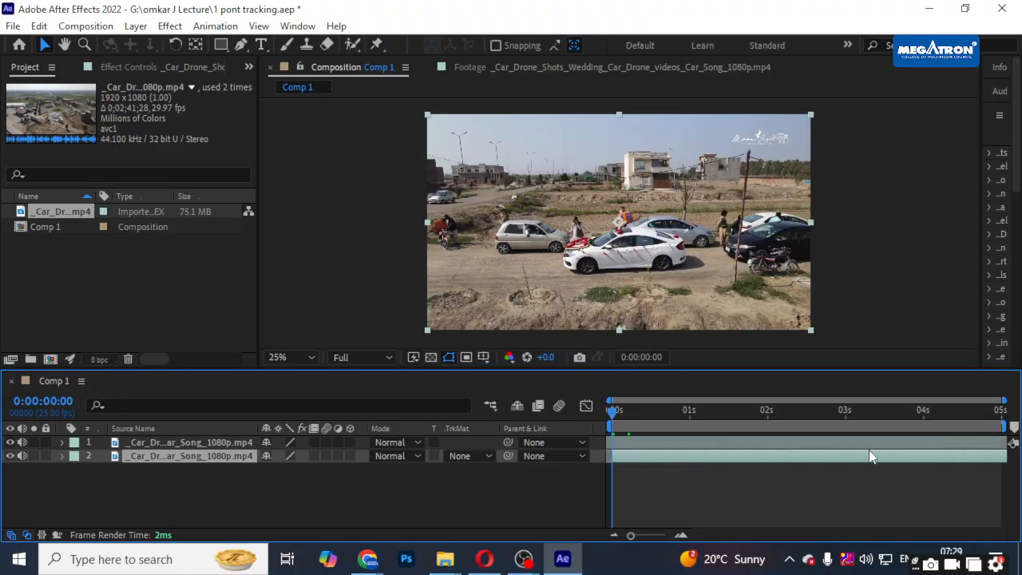
- Shift both footage layers earlier in Comp 1, moving the upper one much farther
left_click(750, 444)
left_click_drag(756, 455, 733, 457)
mouse_move(661, 441)
left_mouse_down()
mouse_move(753, 439)
mouse_move(675, 442)
left_mouse_up()
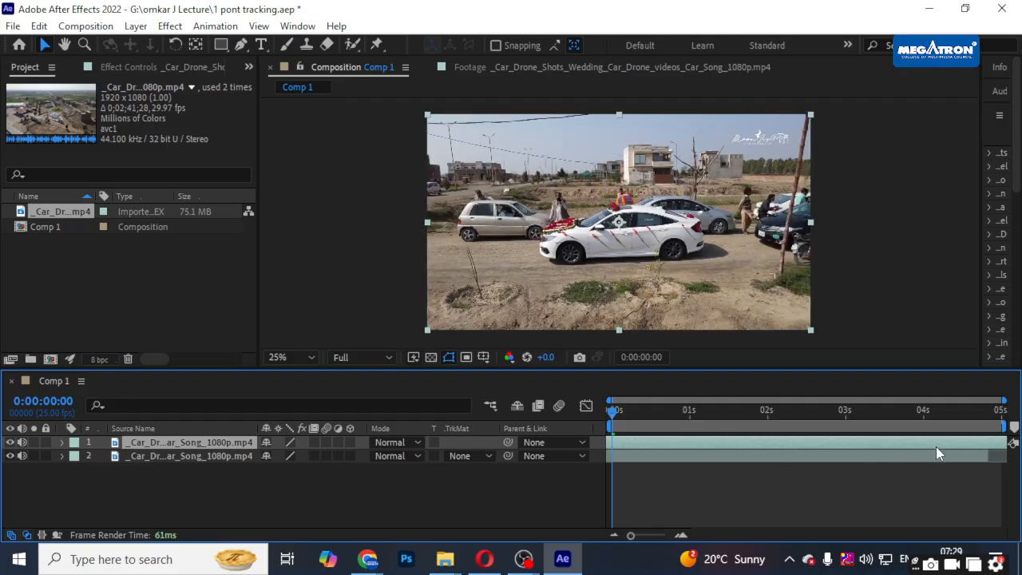
left_click_drag(939, 443, 578, 438)
- Set the duration of Comp 1 to 0:01:05:00 in the composition settings
right_click(850, 197)
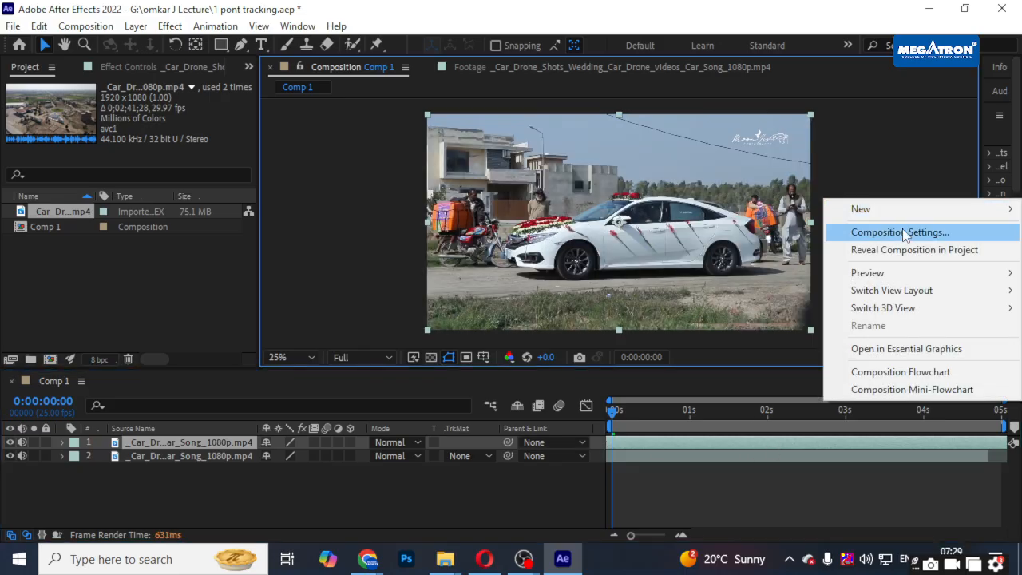
left_click(903, 233)
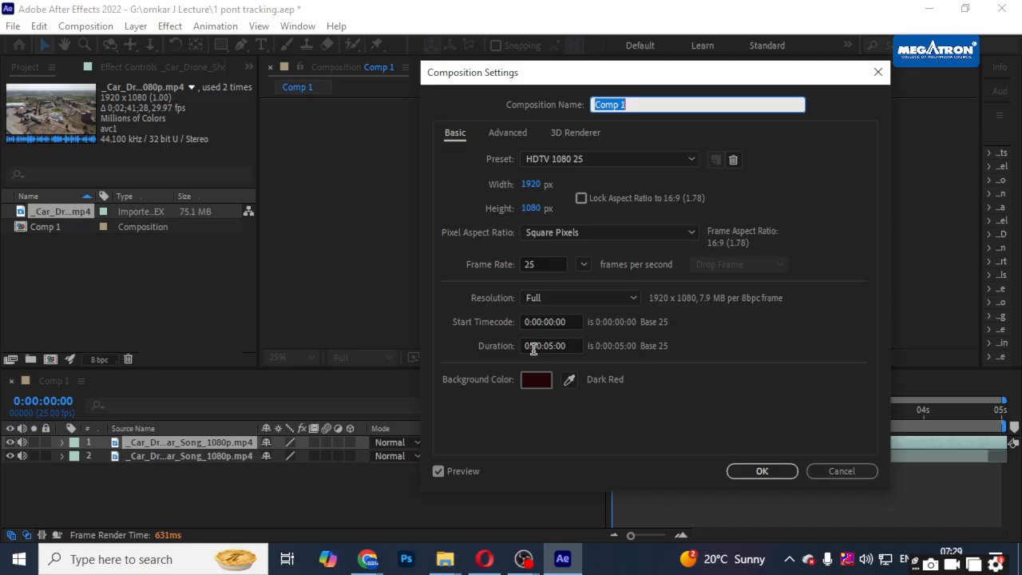
left_click(537, 345)
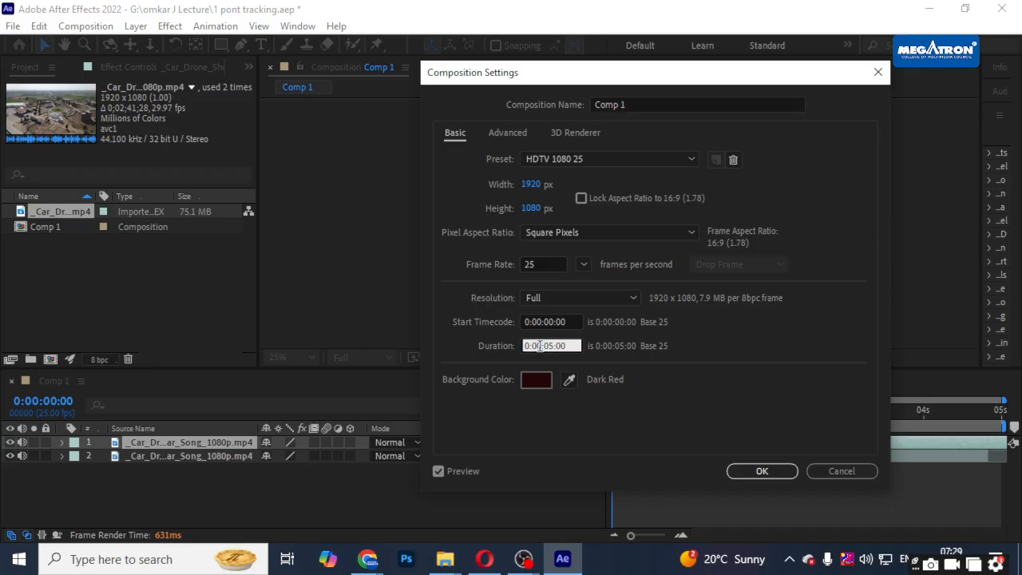
left_click(757, 470)
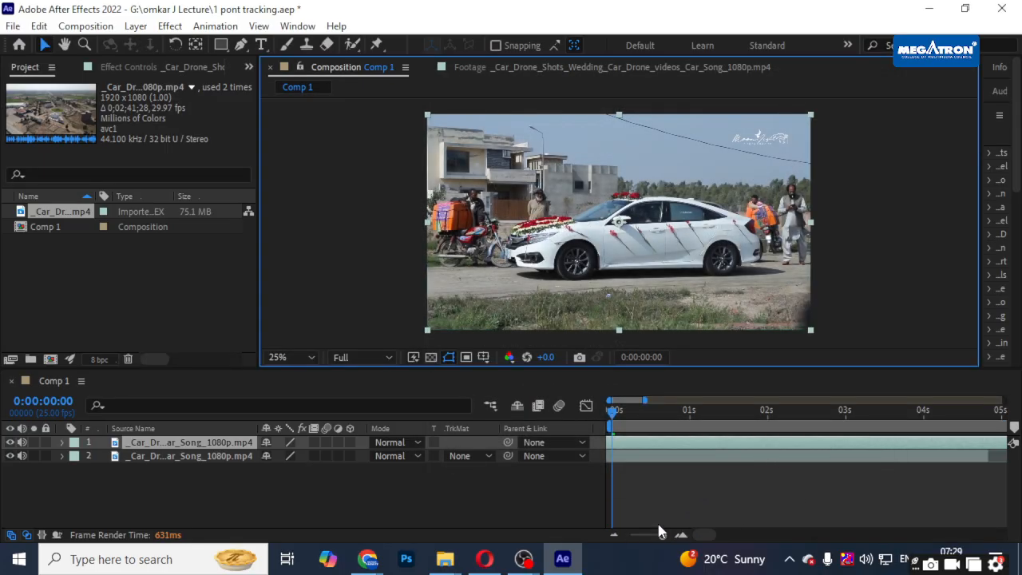
- Split the upper footage layer at the aerial road shot, at 0:00:17:01
left_click_drag(661, 535, 629, 535)
left_click(719, 412)
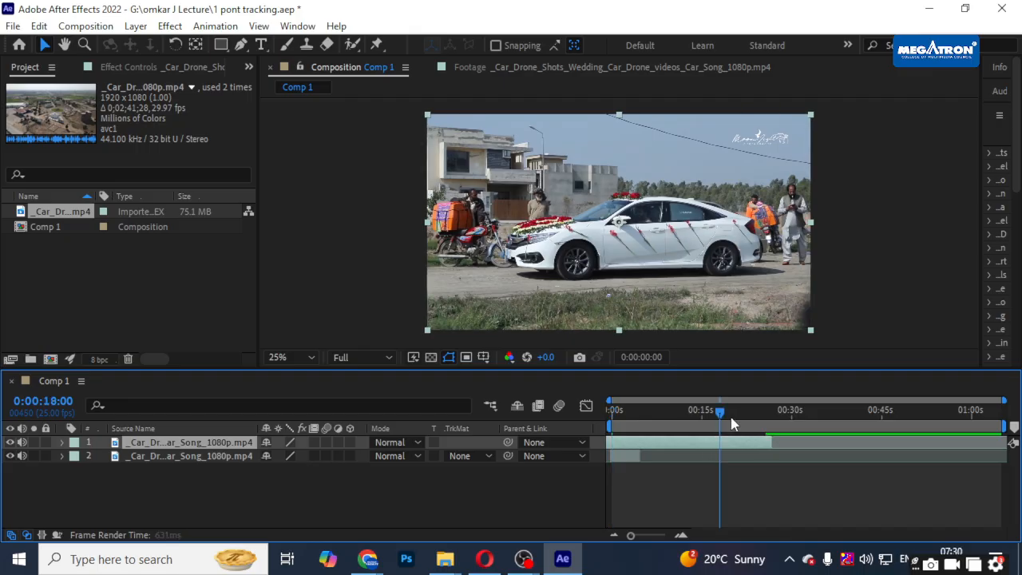
mouse_move(732, 419)
left_mouse_down()
mouse_move(755, 413)
mouse_move(689, 420)
mouse_move(725, 418)
mouse_move(715, 417)
left_mouse_up()
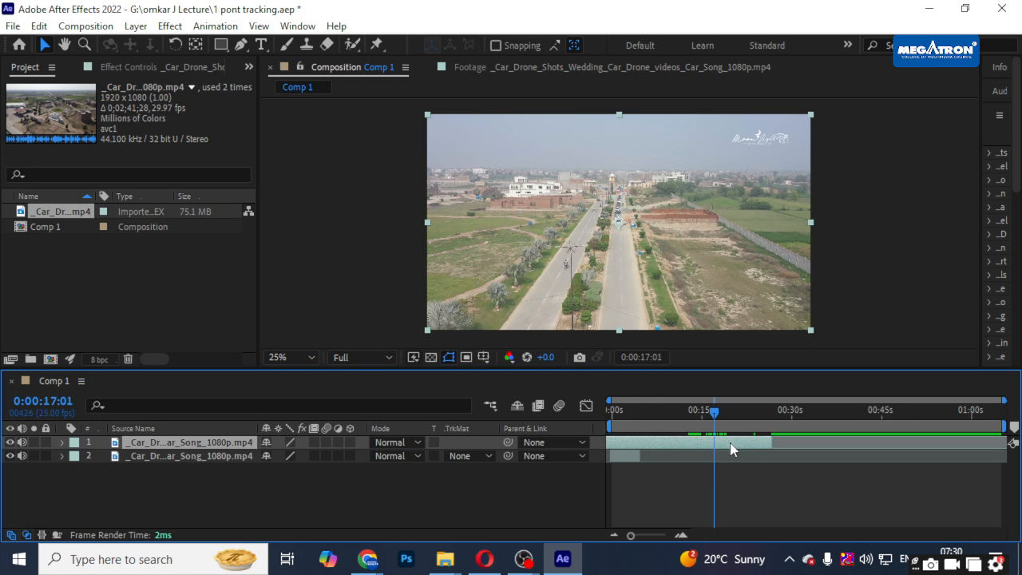
key("ctrl+shift+d")
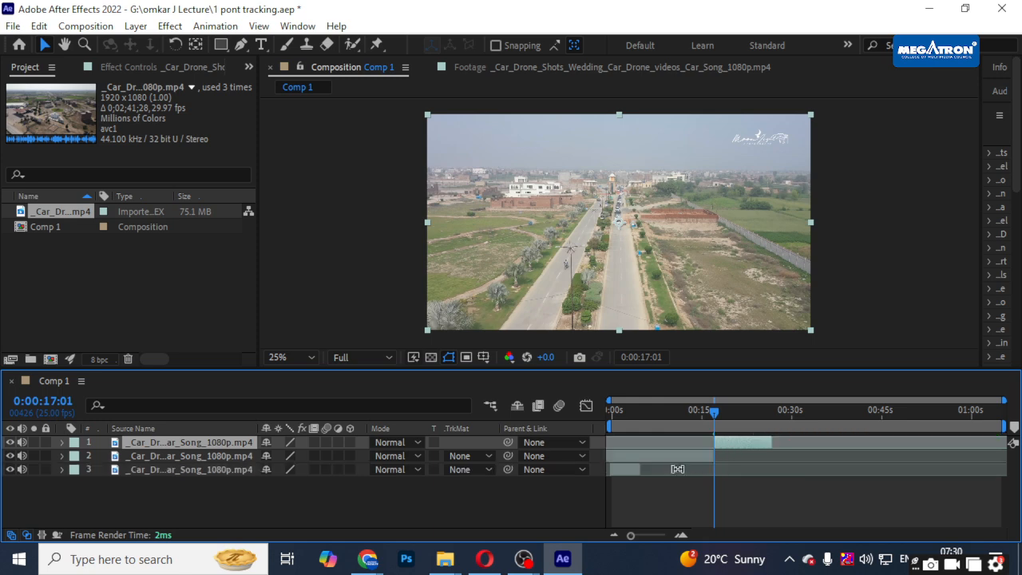
- Delete the section before the split, move the aerial road section to the start of Comp 1, and return to 0:00:00:00
left_click(675, 460)
key("Delete")
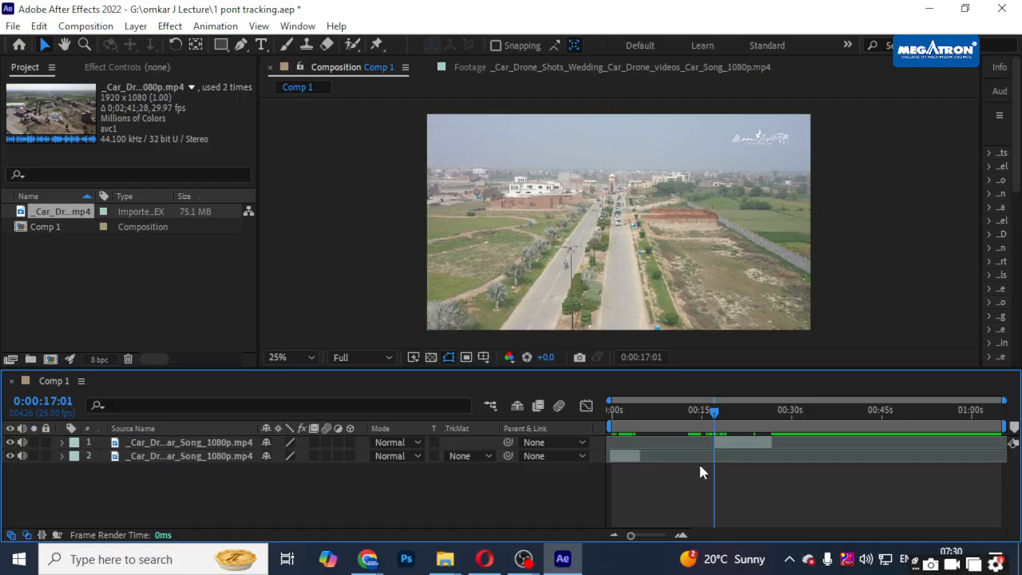
left_click_drag(735, 442, 628, 438)
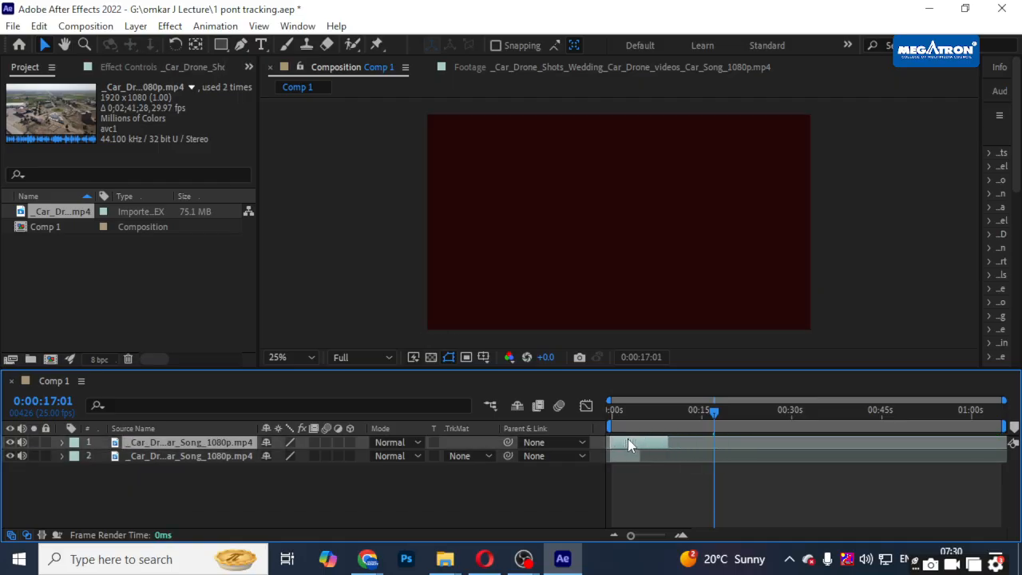
key("Home")
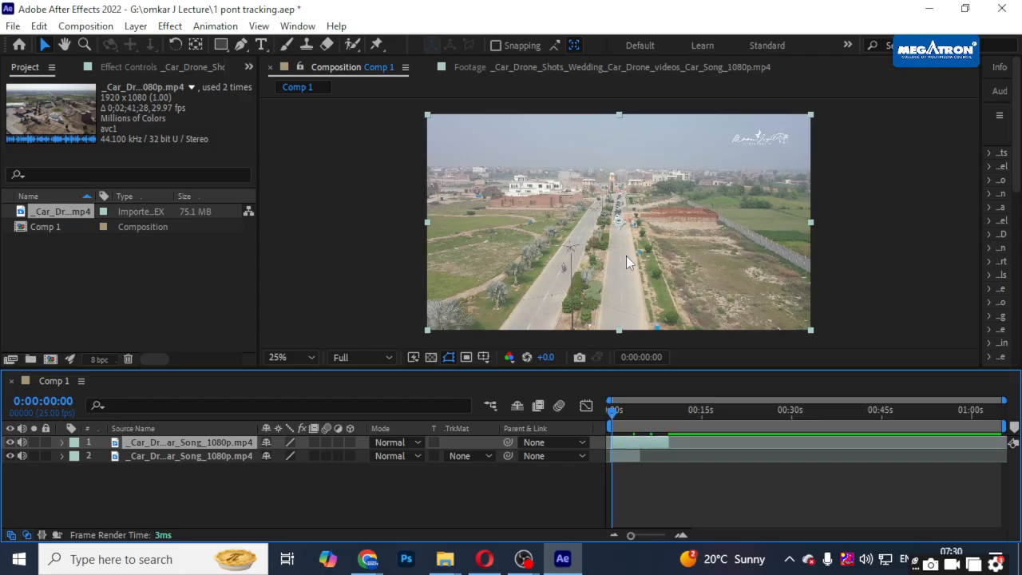
- Set the duration of Comp 1 to 0:00:05:00 in the composition settings
right_click(869, 224)
left_click(890, 261)
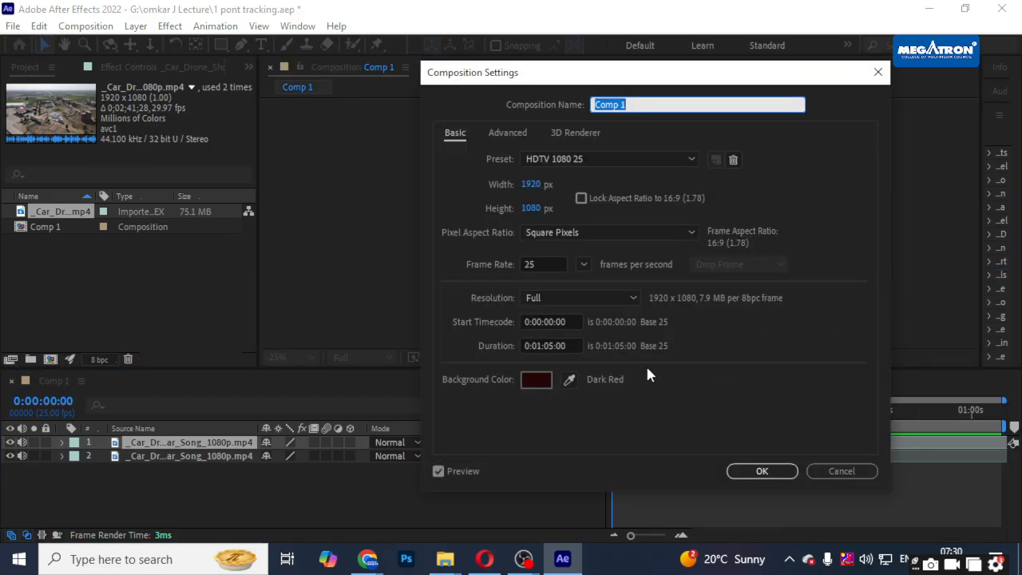
left_click(547, 346)
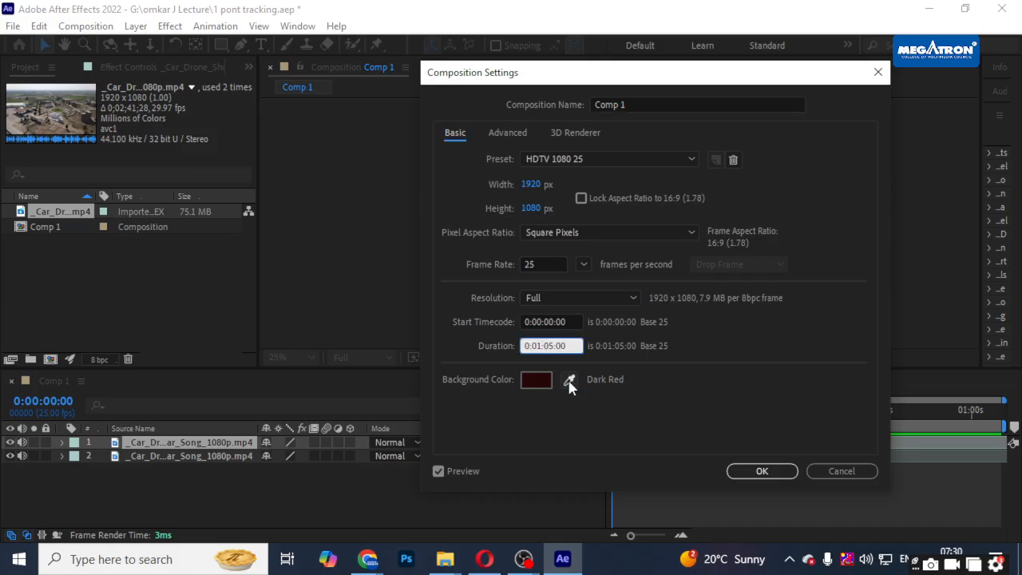
key("BackSpace")
type("0")
left_click(762, 471)
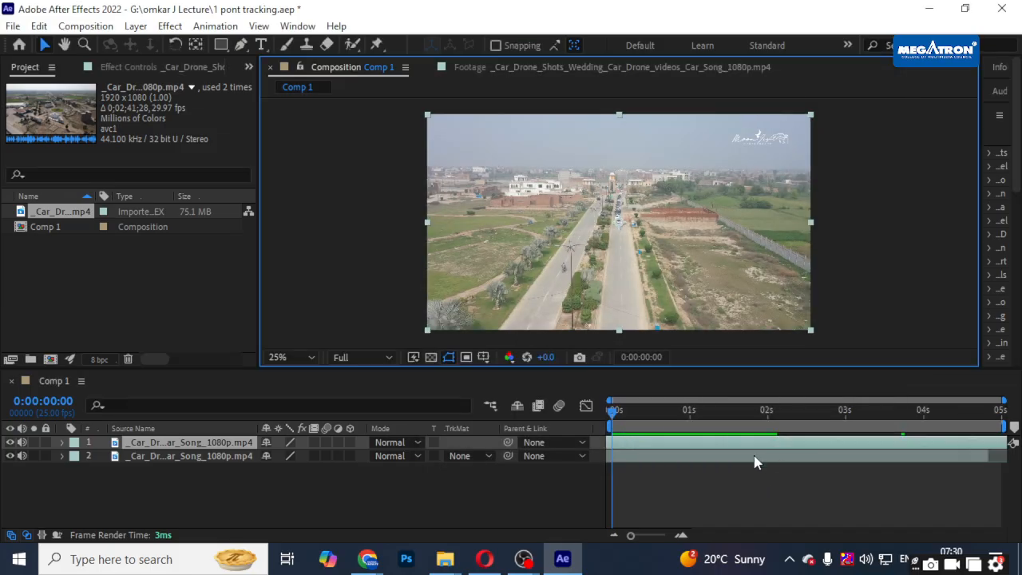
- Check the upper layer's audio levels and delete the lower footage layer, keeping only the aerial road section
left_click(70, 452)
left_click(62, 442)
left_click(77, 470)
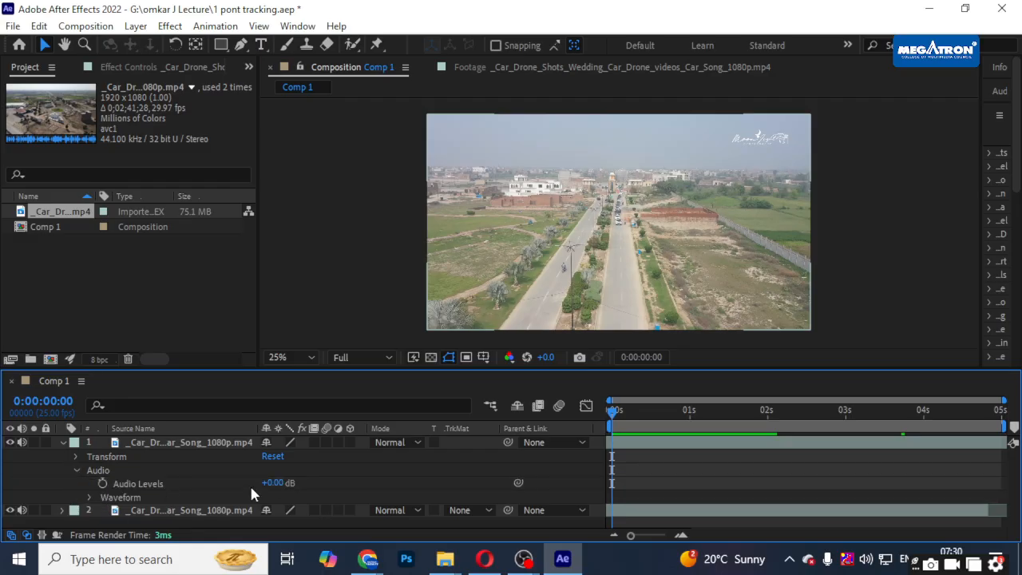
left_click_drag(271, 483, 37, 440)
left_click(62, 443)
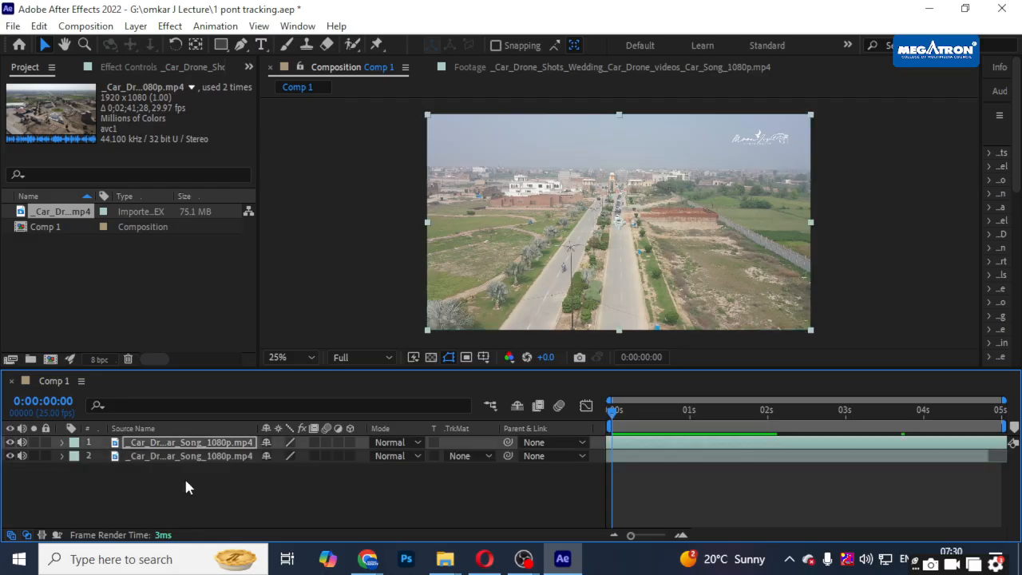
left_click(185, 458)
key("Delete")
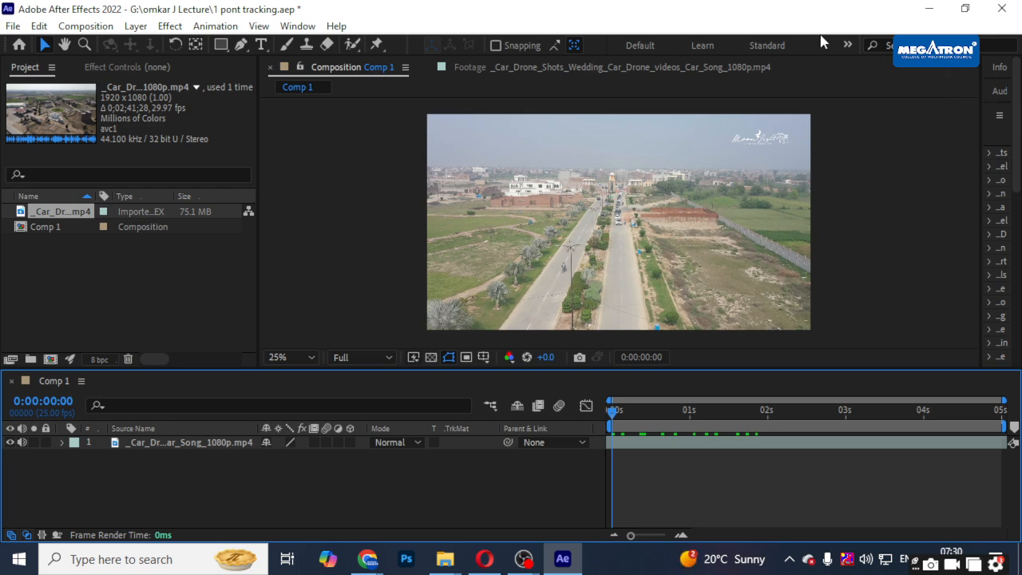
- Use the All Panels workspace, search the effects for "auto", and apply Auto Color to the aerial road footage layer
left_click(848, 46)
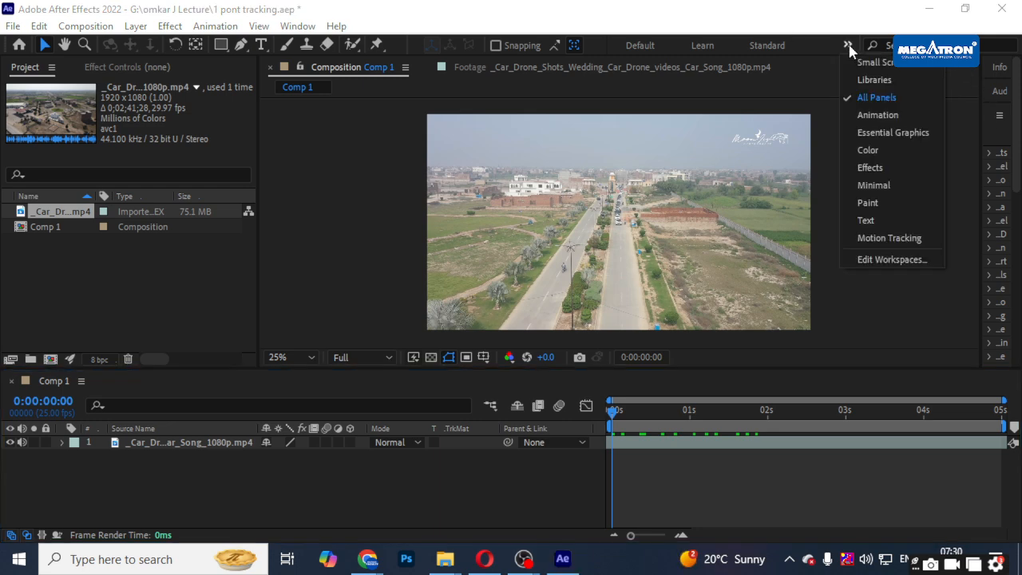
left_click(872, 99)
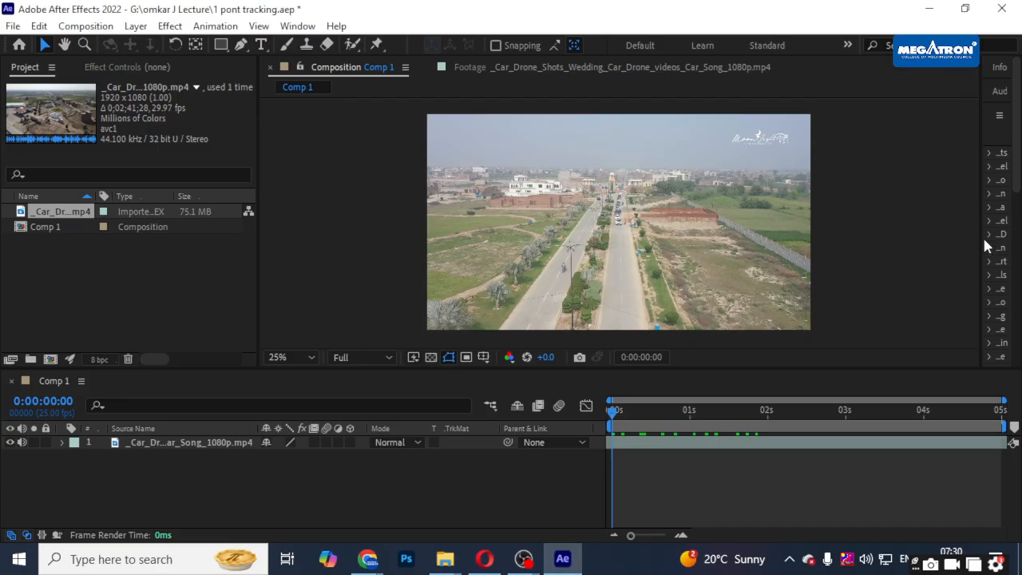
left_click_drag(982, 240, 833, 230)
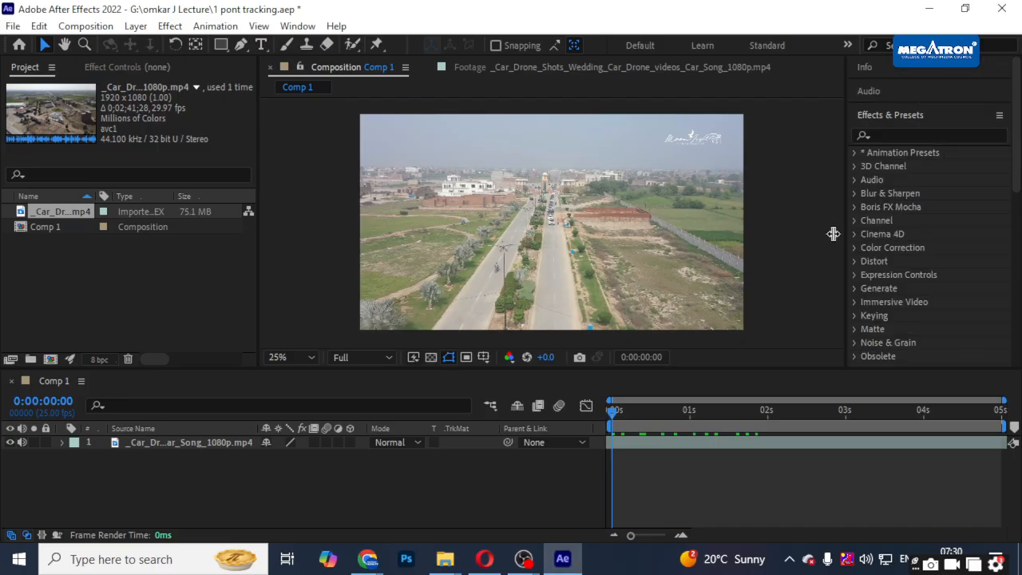
left_click(892, 137)
type("auto")
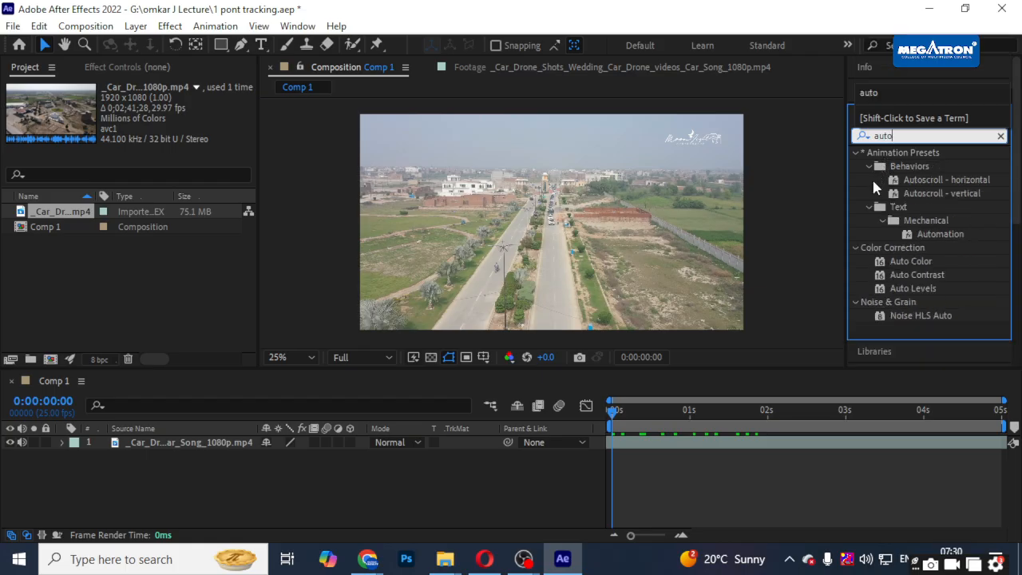
left_click_drag(912, 262, 629, 440)
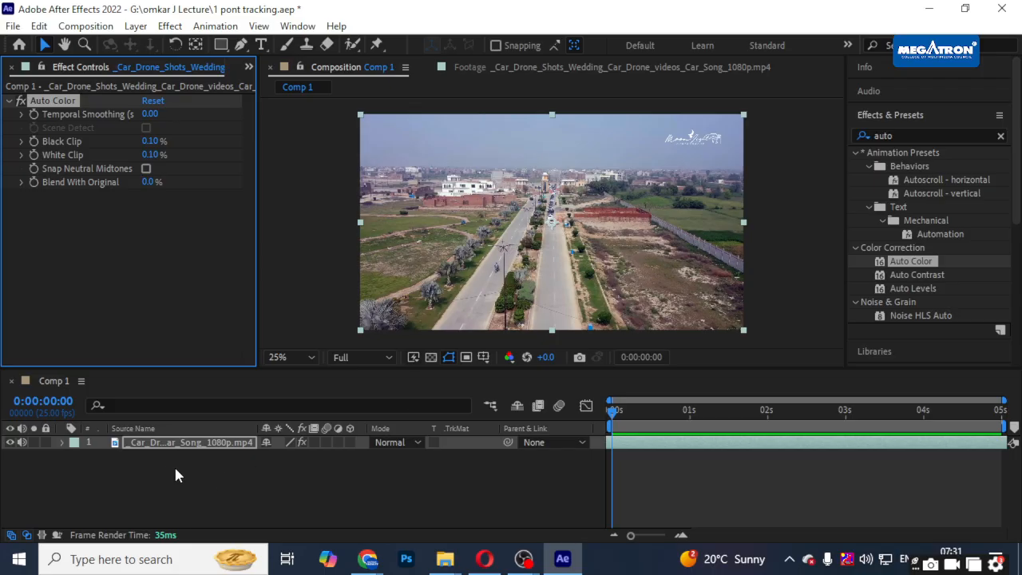
- Lock the footage layer, bring up the Tracker controls, and unlock and select the layer again
left_click(46, 444)
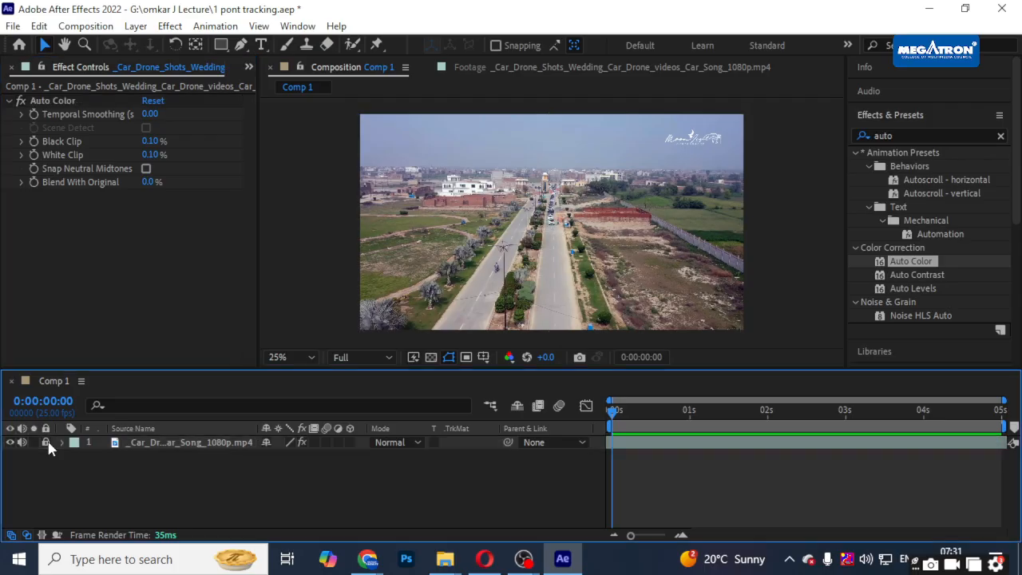
left_click(892, 116)
left_click(874, 235)
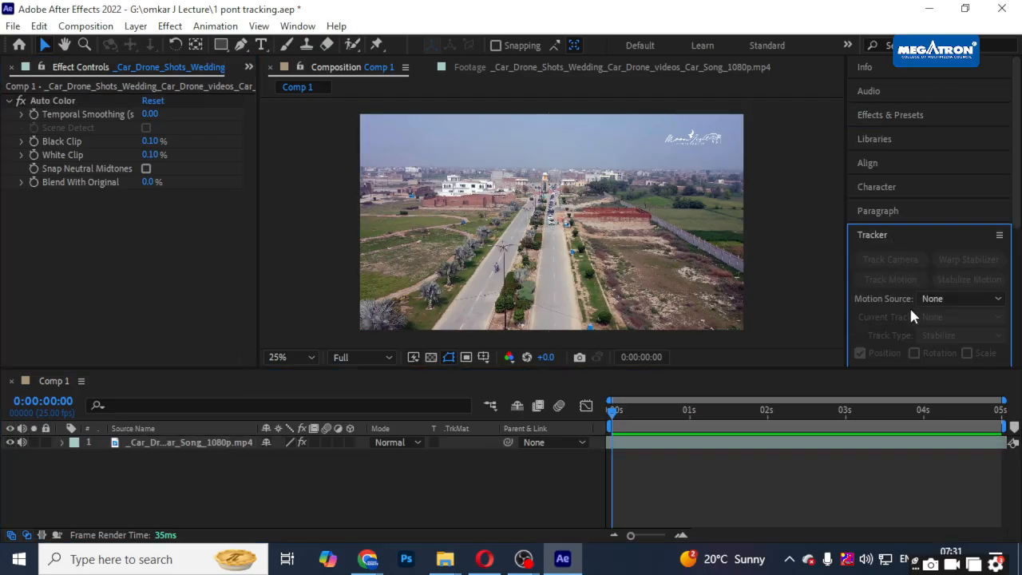
left_click(961, 297)
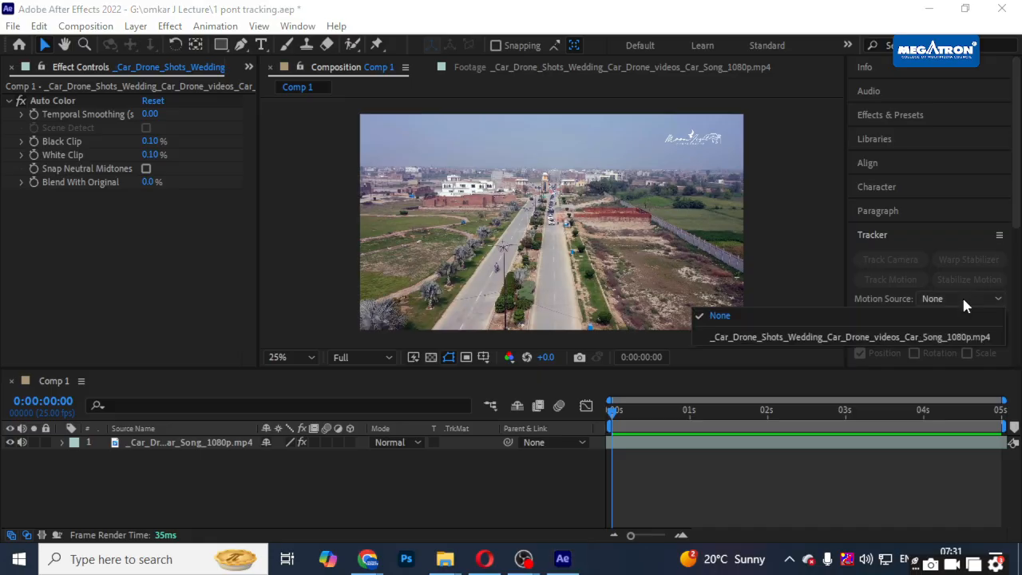
left_click(180, 442)
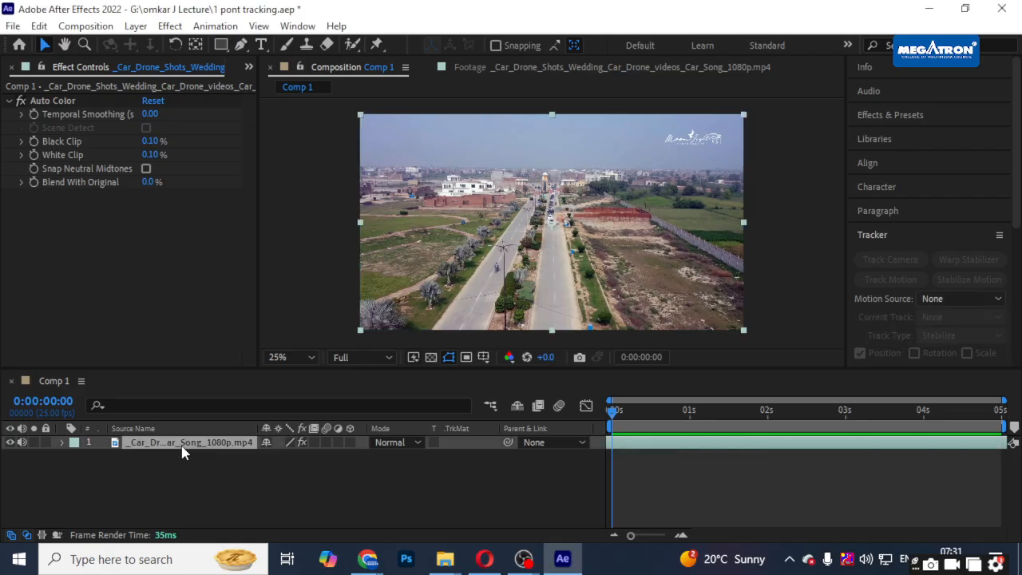
- Start a Track Motion on the car drone footage, using that footage as the motion source
left_click(987, 298)
left_click(965, 305)
left_click(891, 280)
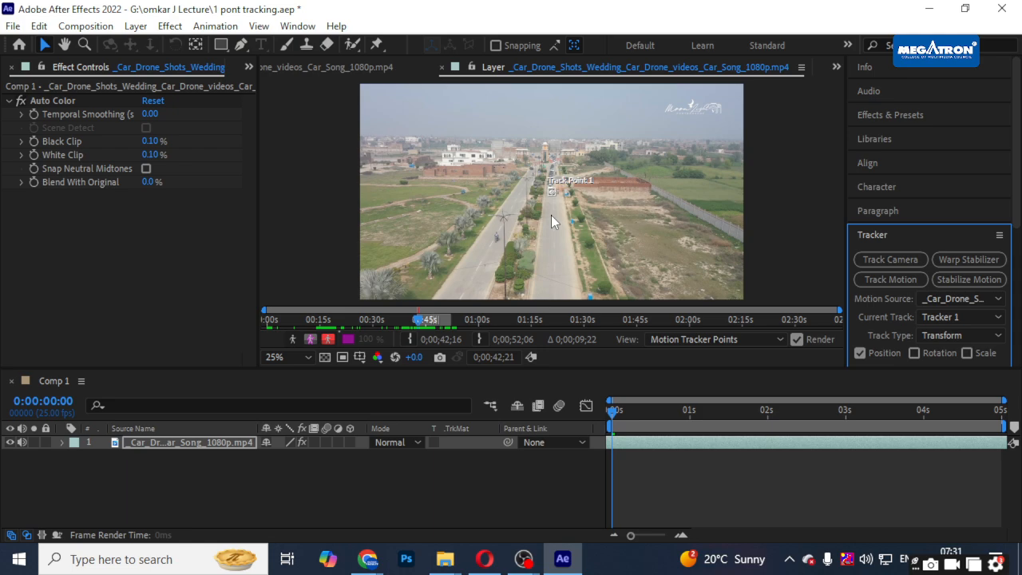
- Scrub the drone footage to 0:00:02:20 and examine the road and car convoy around Track Point 1
scroll(551, 215, "up", 2)
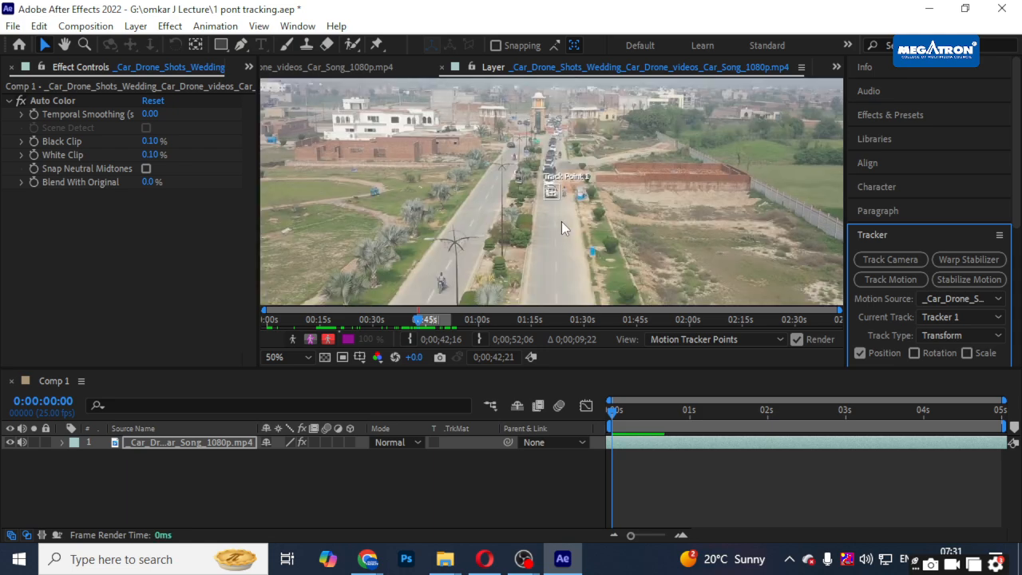
left_click_drag(561, 223, 659, 159)
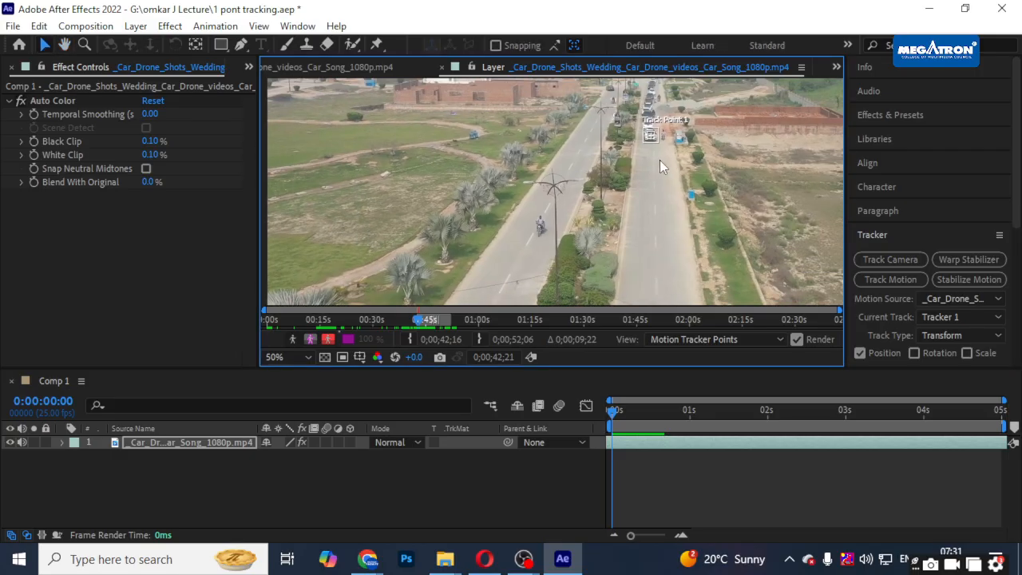
key("period")
key("comma")
left_click_drag(958, 411, 830, 412)
scroll(546, 206, "down", 7)
scroll(547, 215, "up", 4)
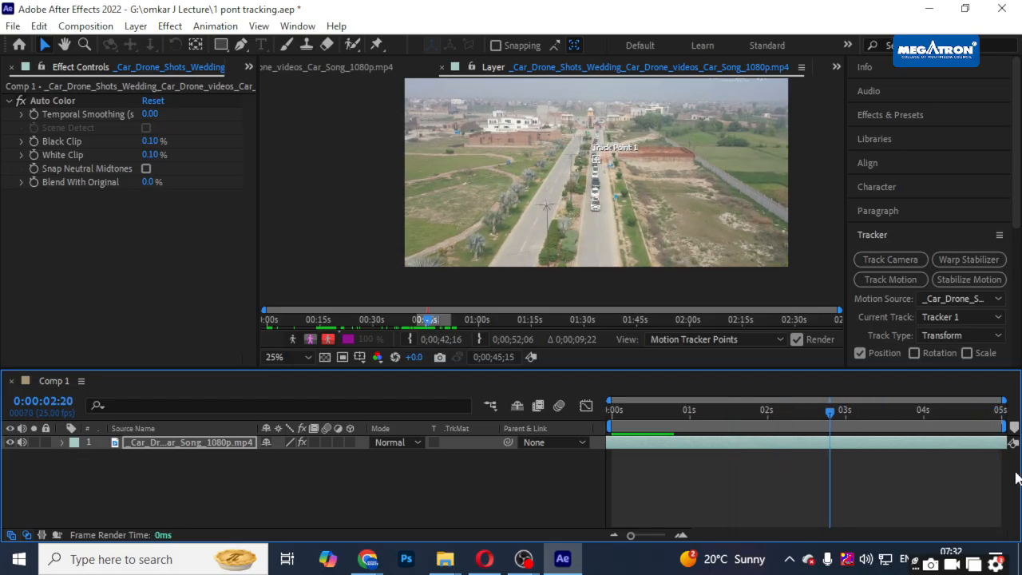
- Go to 0:00:00:13 and examine the road closely for a suitable feature to track
left_click_drag(937, 426, 653, 412)
scroll(581, 146, "up", 4)
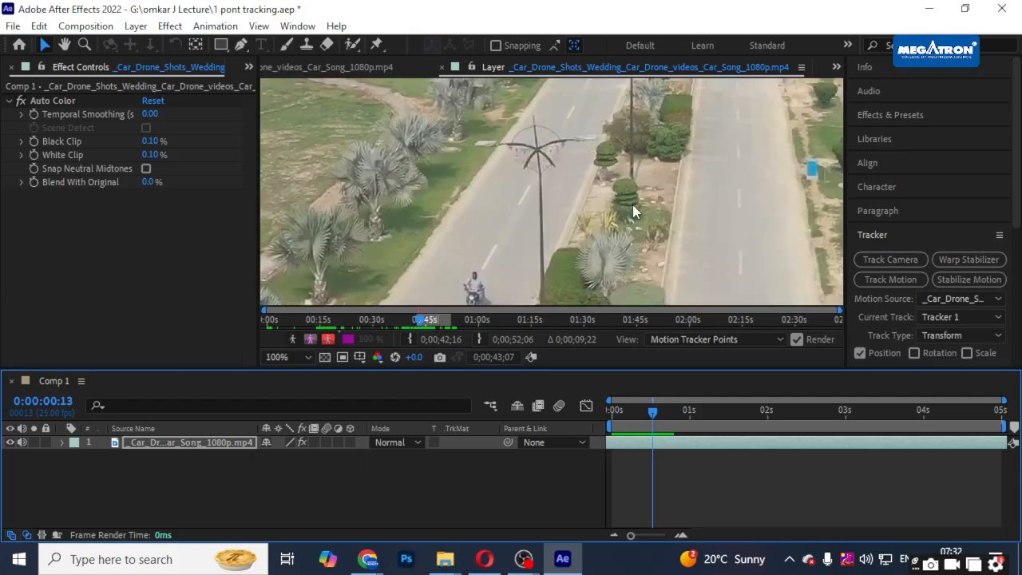
scroll(633, 209, "down", 2)
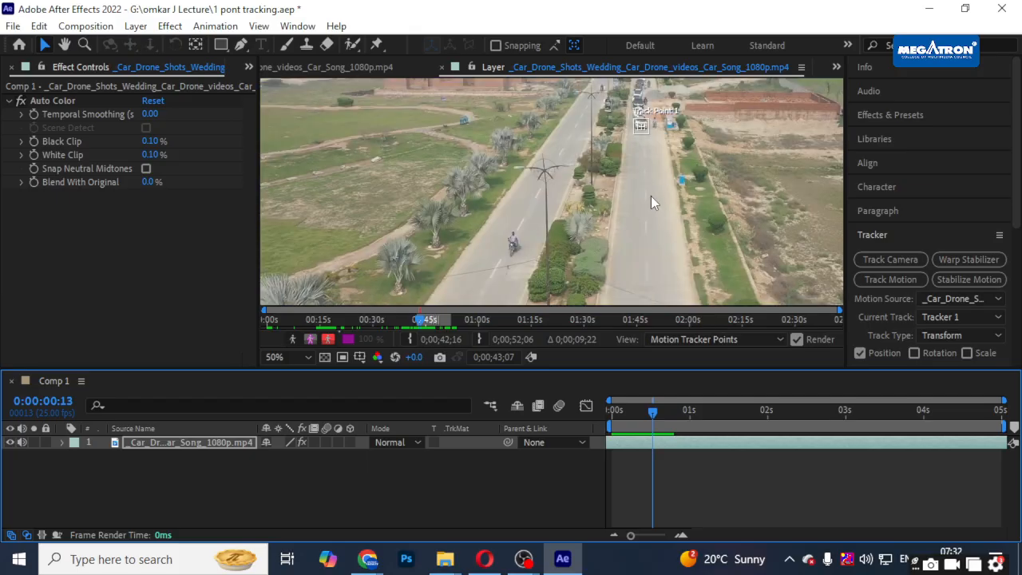
scroll(657, 158, "up", 2)
left_click_drag(745, 144, 604, 216)
scroll(600, 220, "down", 2)
scroll(523, 234, "up", 1)
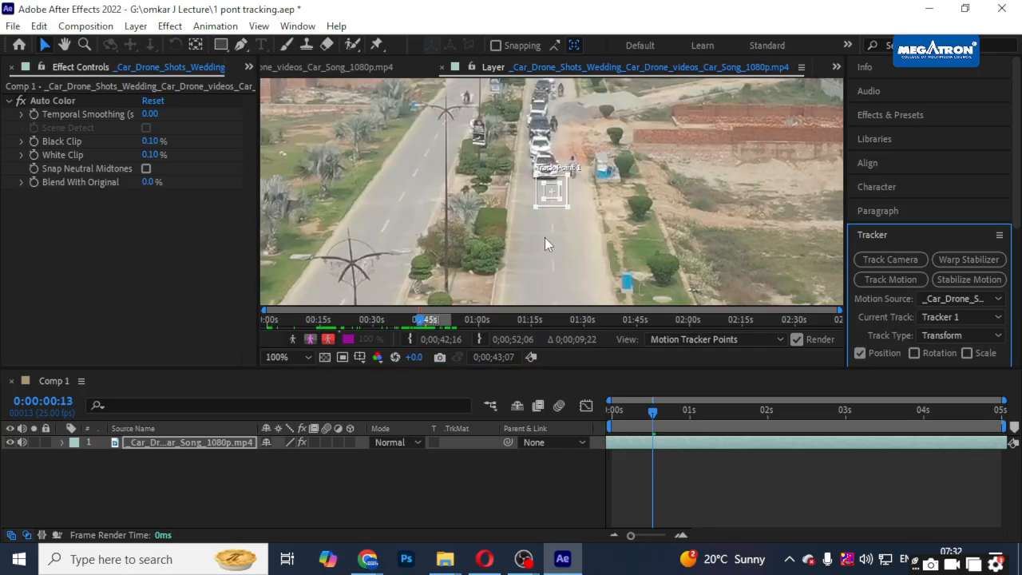
- Move Track Point 1 off the road onto the grassy verge beside the blue roadside box
left_click_drag(545, 239, 730, 150)
scroll(728, 155, "down", 1)
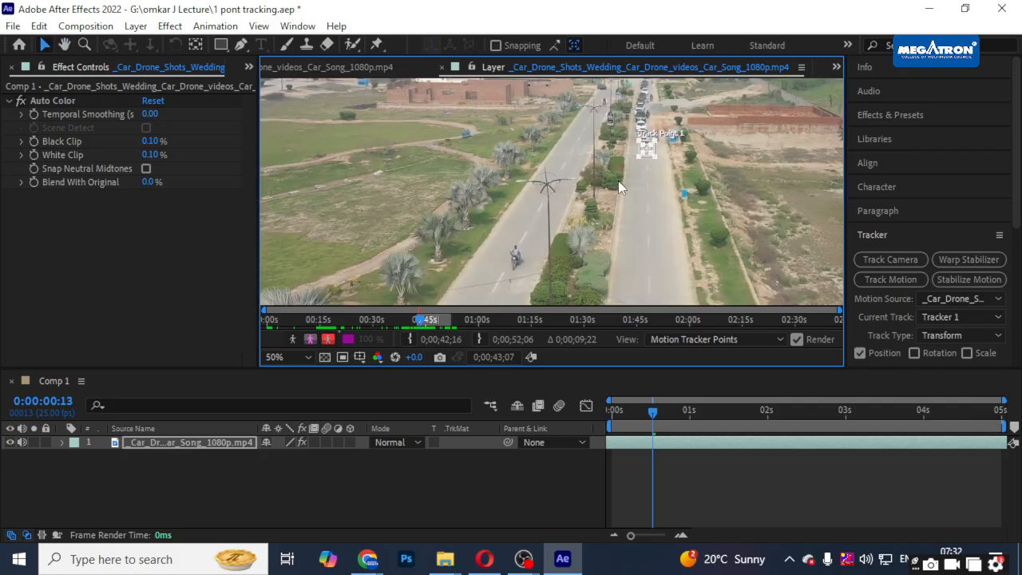
left_click_drag(648, 156, 705, 201)
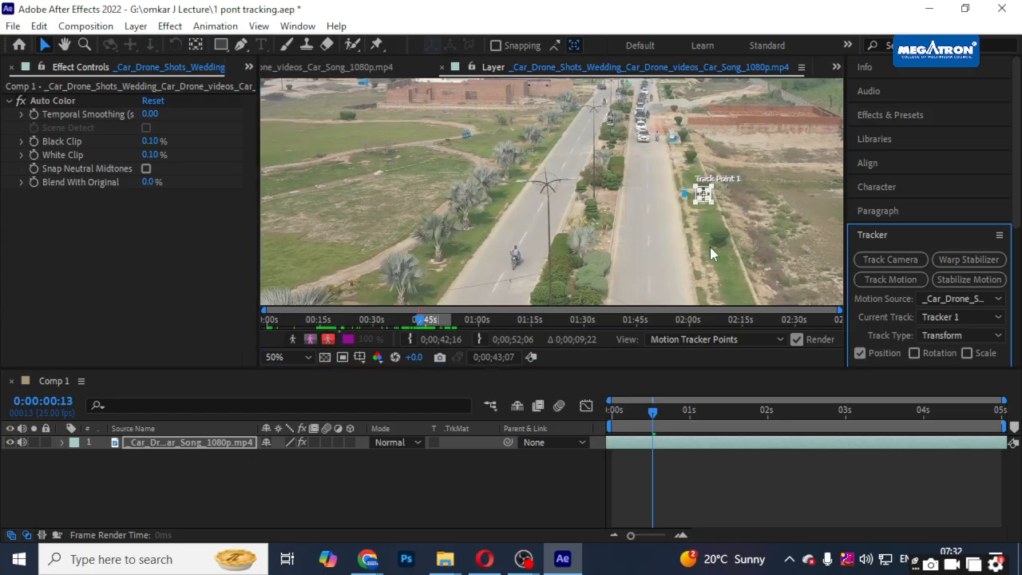
scroll(704, 219, "up", 1)
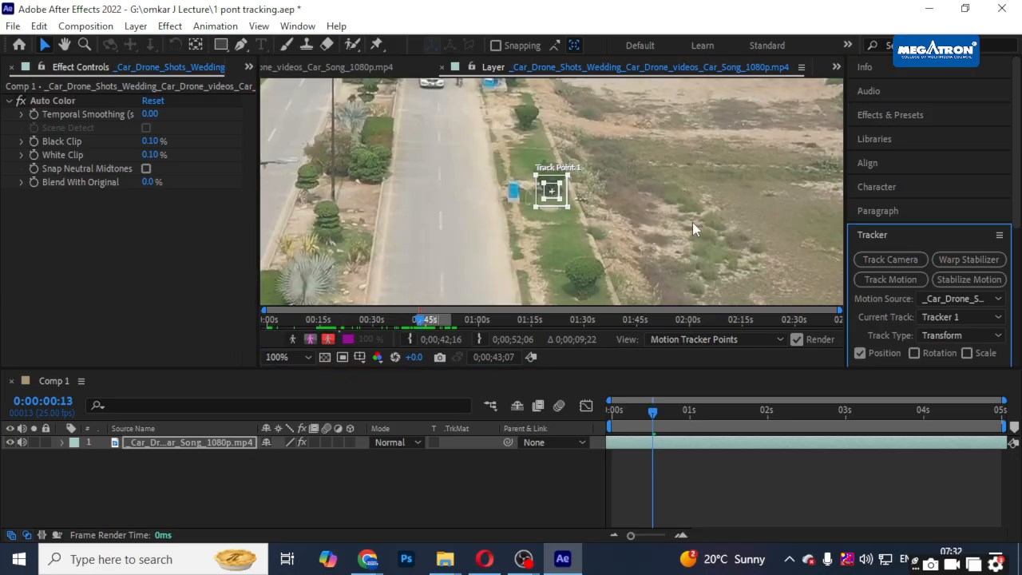
scroll(692, 223, "down", 1)
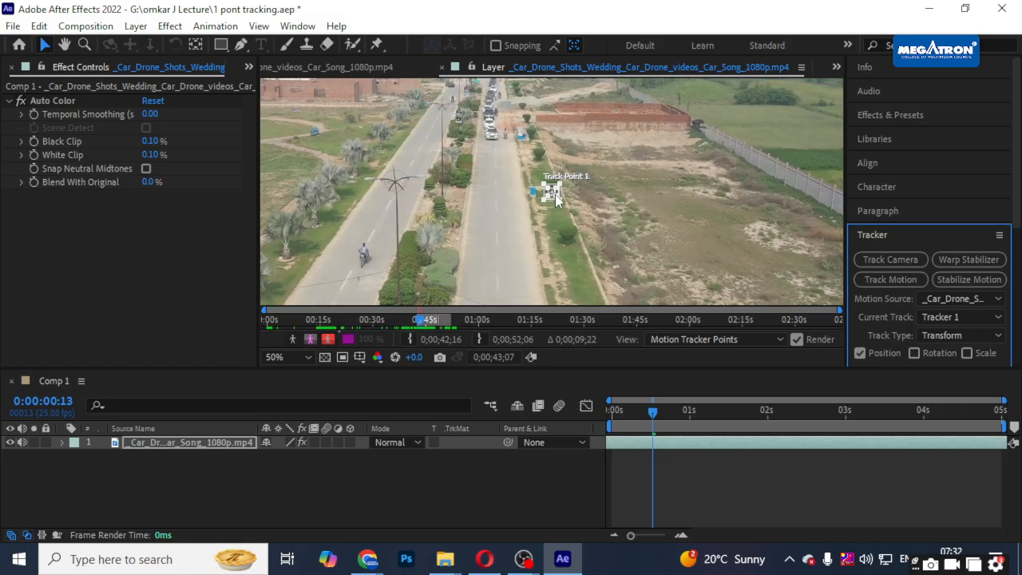
- Move Track Point 1 onto a median shrub, try stretching its regions across the verge, and undo the stretch
left_click_drag(555, 194, 519, 199)
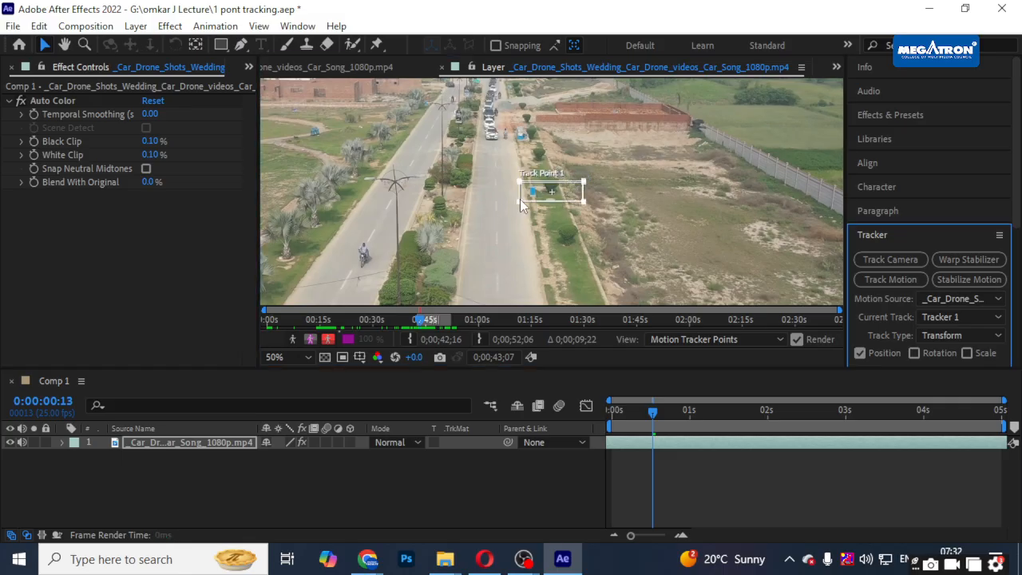
left_click_drag(521, 199, 326, 222)
scroll(548, 198, "up", 5)
scroll(548, 198, "down", 4)
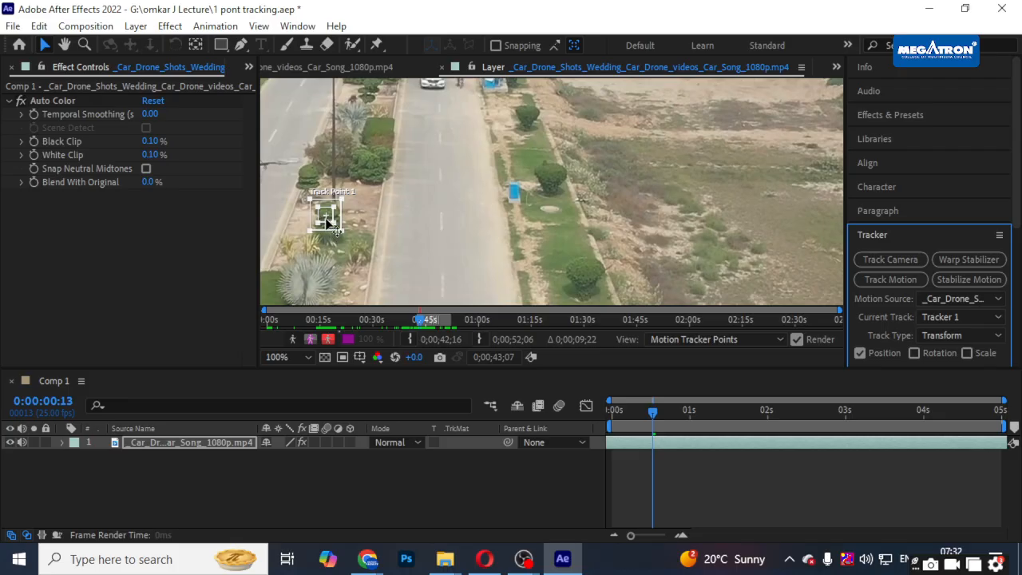
left_click_drag(327, 223, 714, 188)
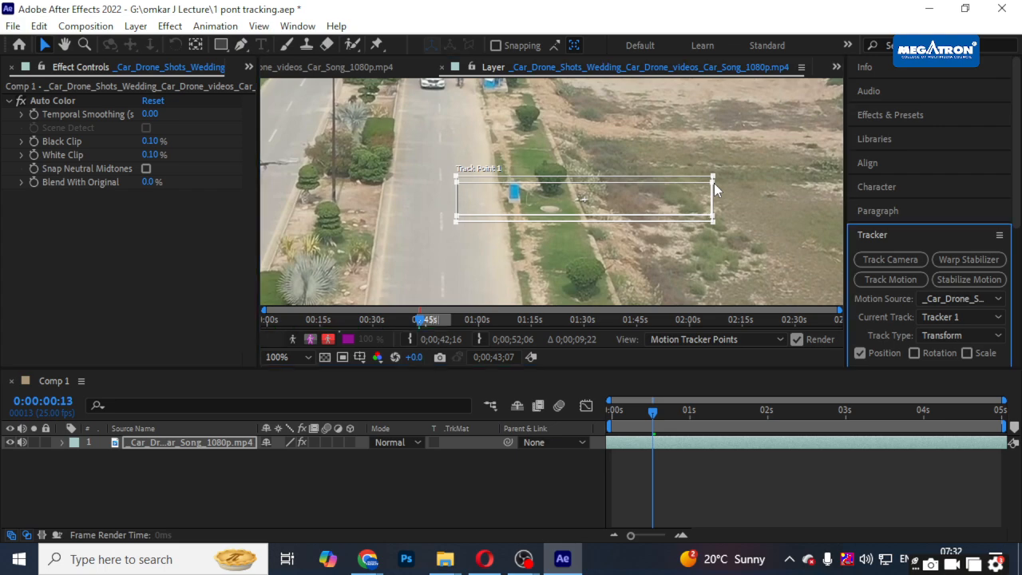
key("ctrl+z")
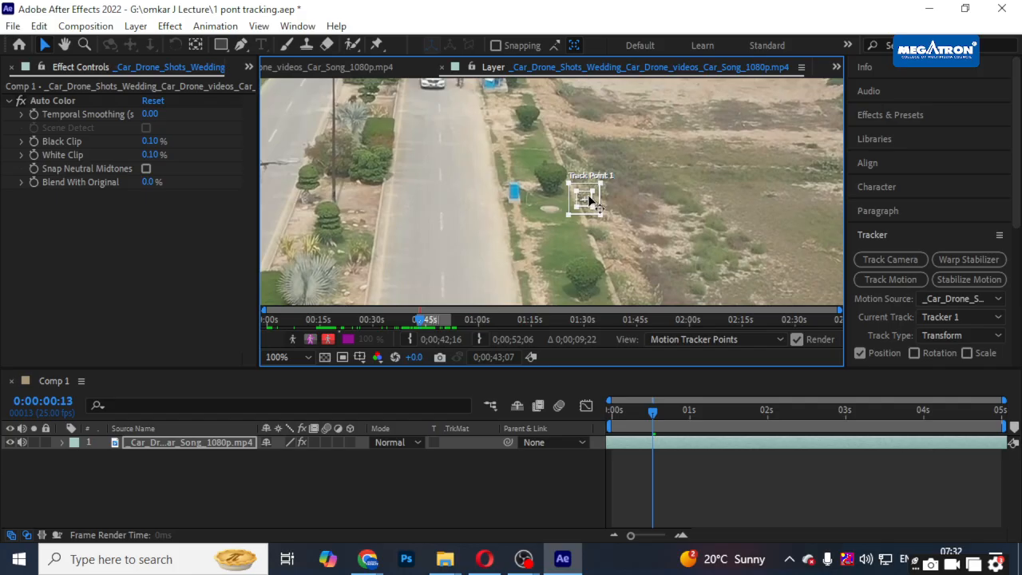
- Place Track Point 1 on the front white car and shrink its search and feature regions around the car's front
left_click_drag(594, 203, 442, 138)
scroll(441, 137, "up", 4)
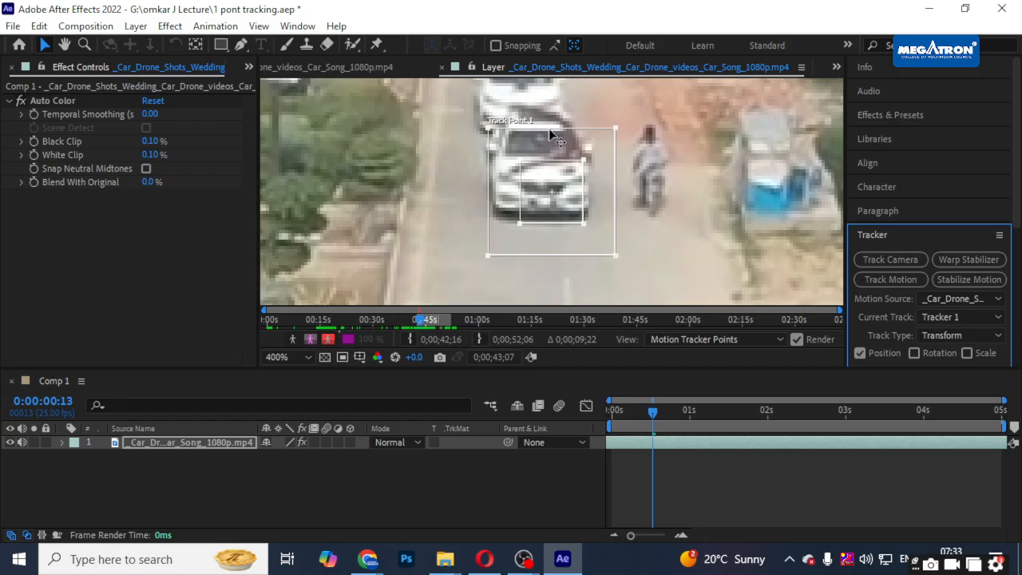
left_click_drag(616, 126, 598, 147)
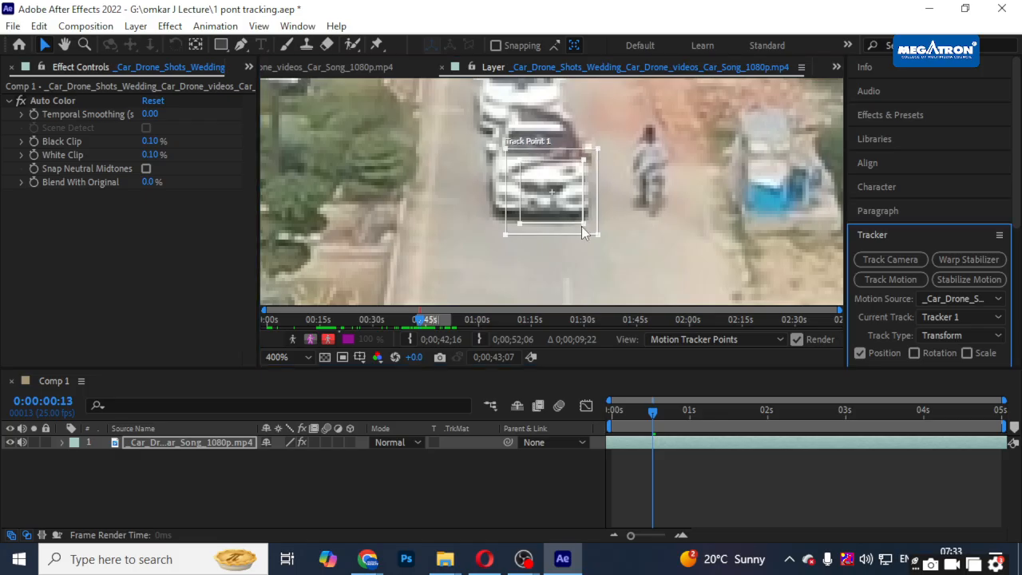
mouse_move(581, 226)
left_mouse_down()
mouse_move(569, 210)
mouse_move(600, 238)
mouse_move(592, 225)
left_mouse_up()
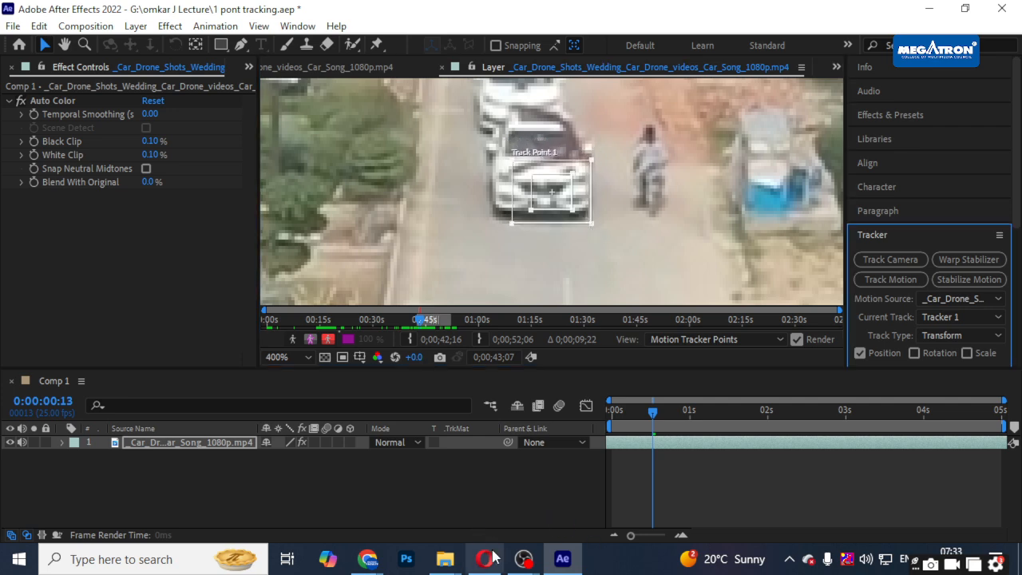
- Switch to Chrome and close the two empty New tab windows
left_click(380, 567)
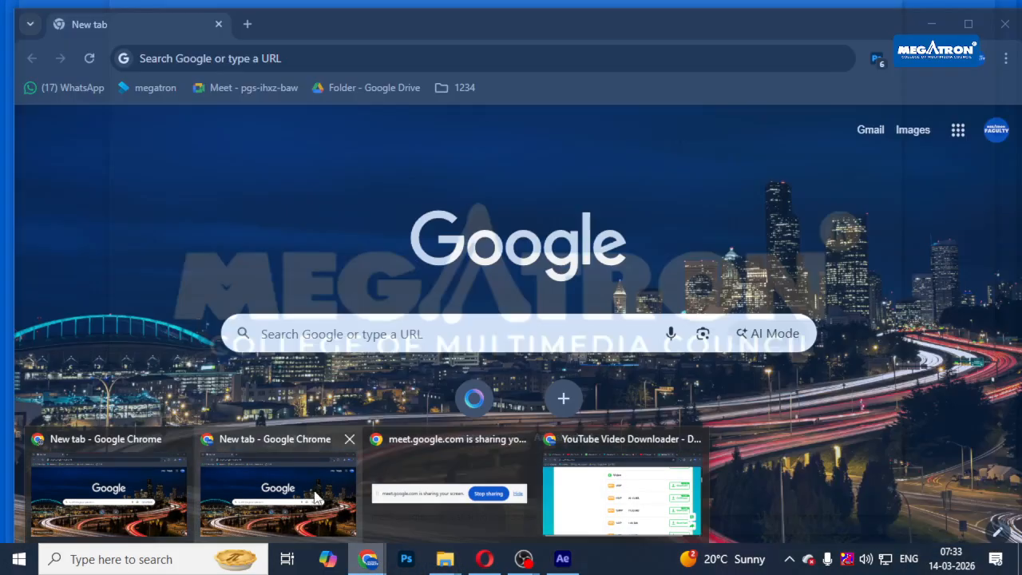
left_click(316, 497)
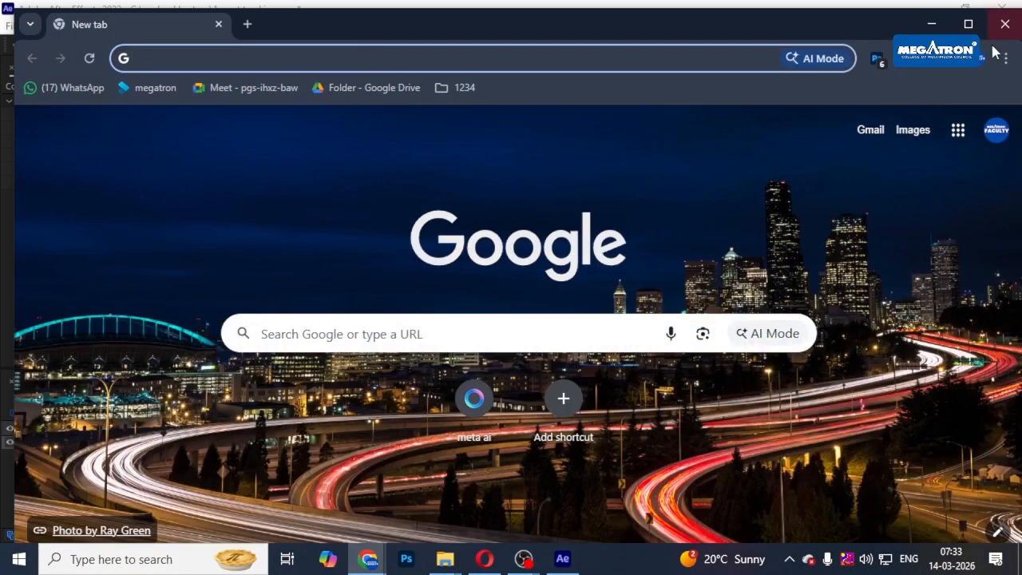
left_click(1004, 24)
left_click(367, 559)
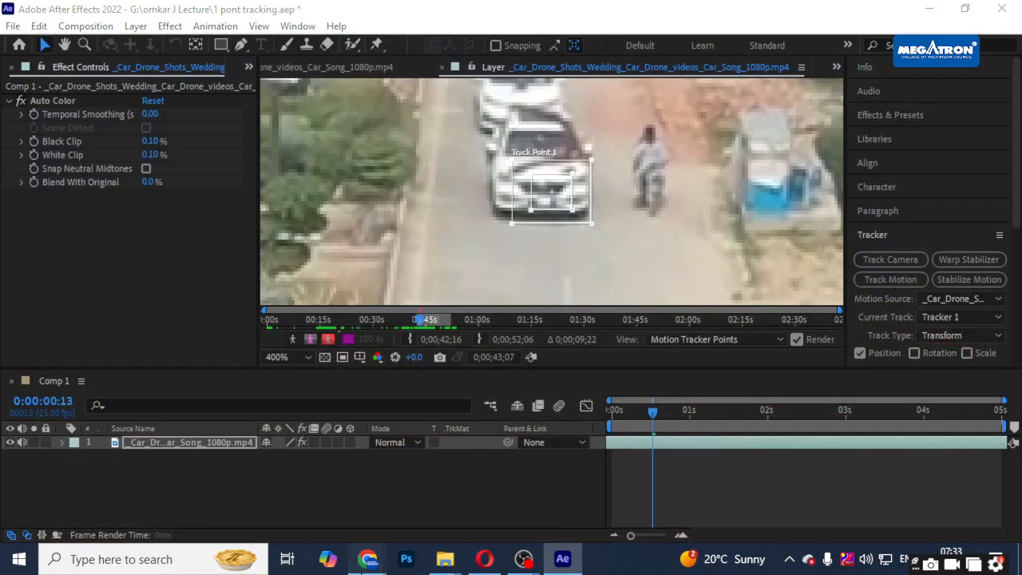
left_click(206, 483)
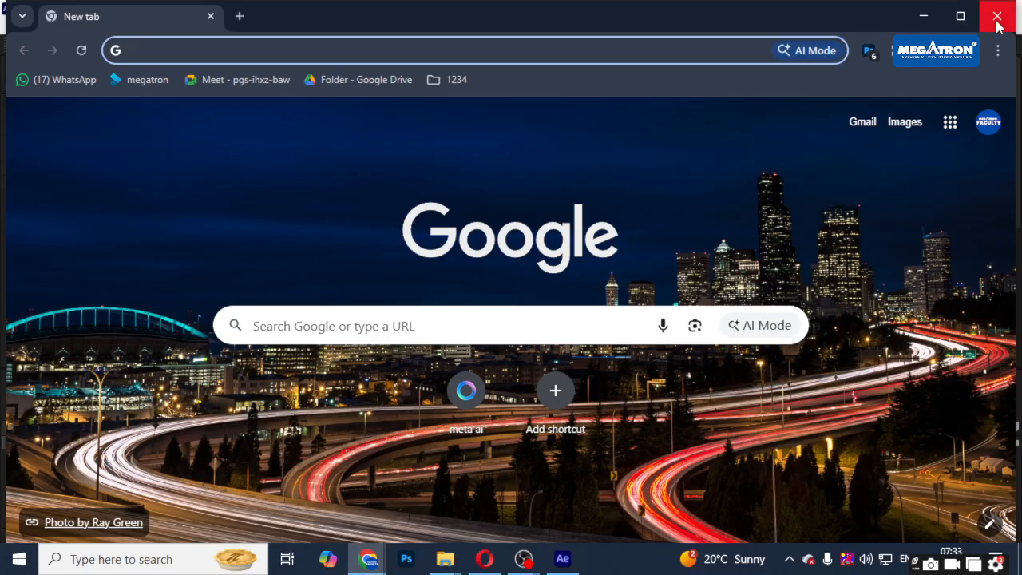
left_click(1005, 24)
- Switch to the Google Meet call, close and reopen the People list to check participants, and return to After Effects
left_click(355, 561)
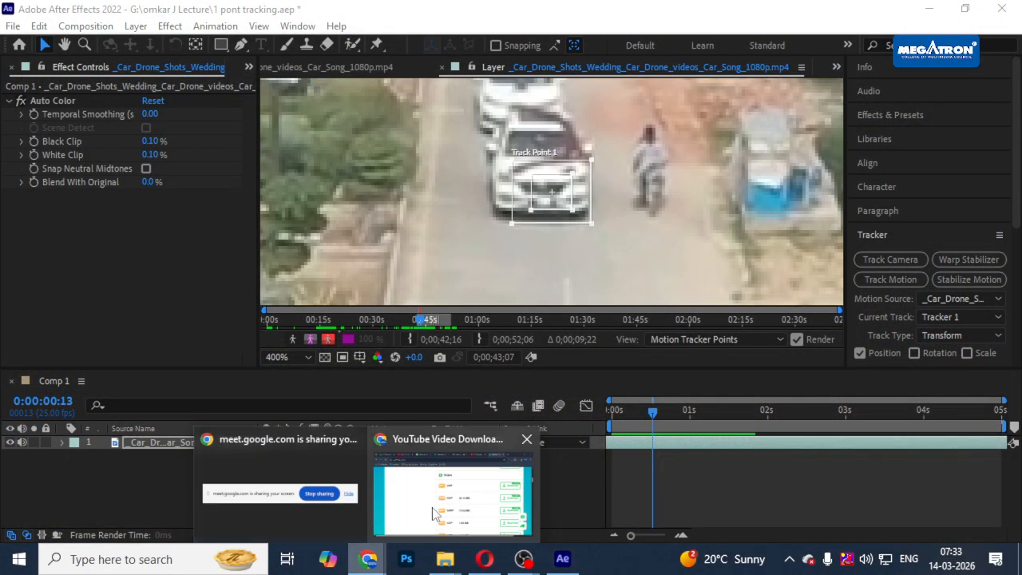
left_click(432, 507)
left_click(536, 16)
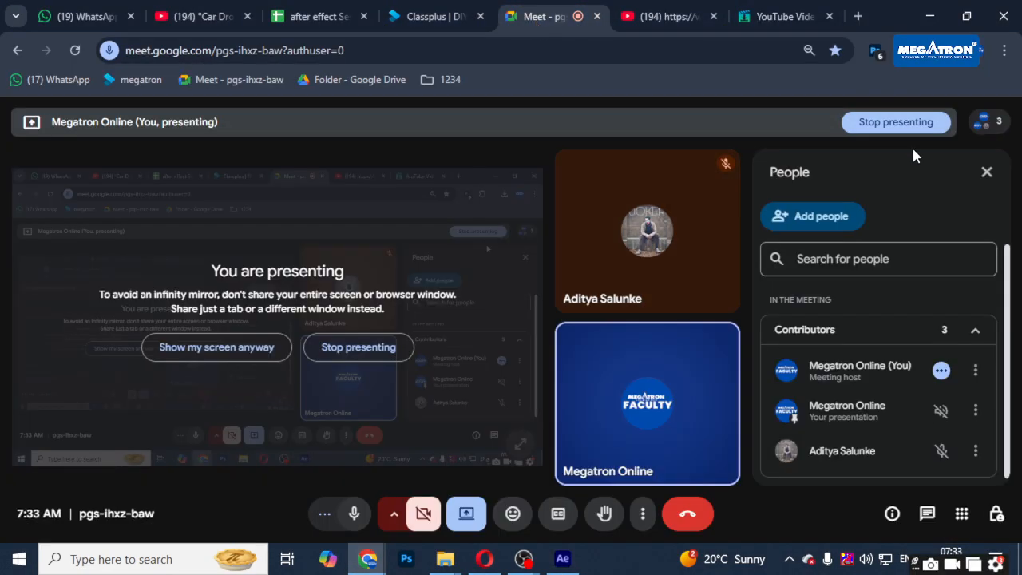
left_click(987, 172)
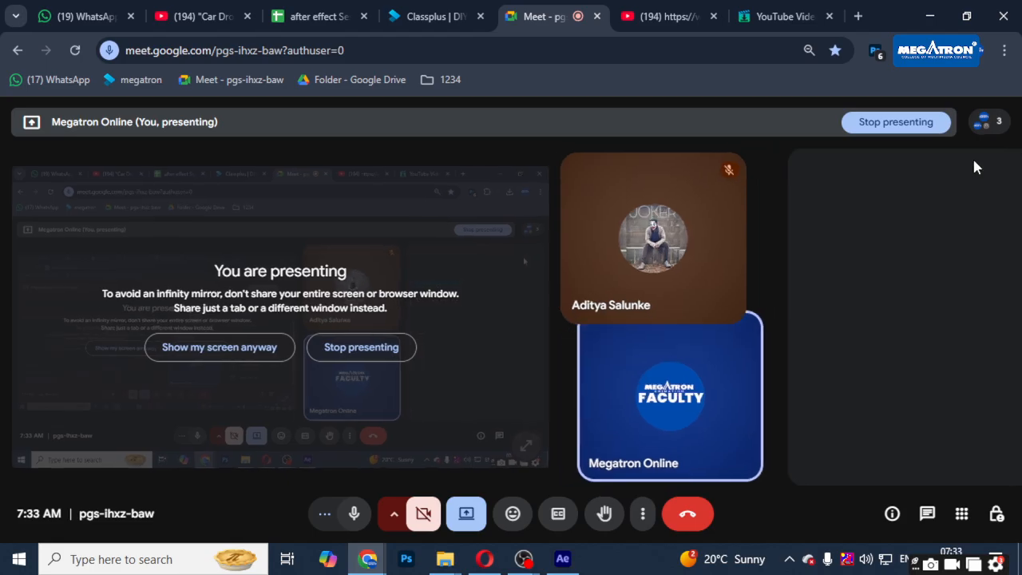
left_click(982, 121)
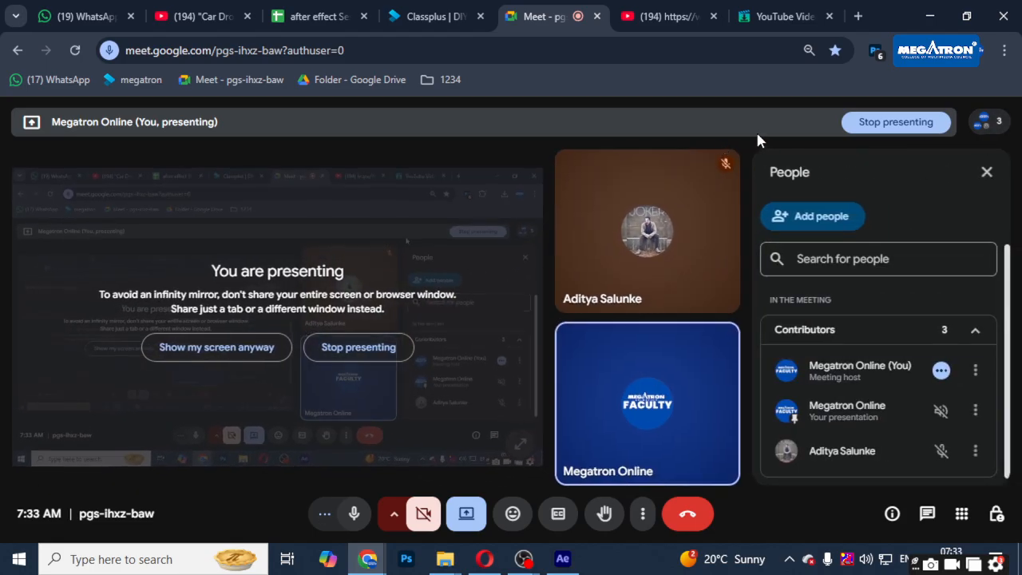
left_click(929, 16)
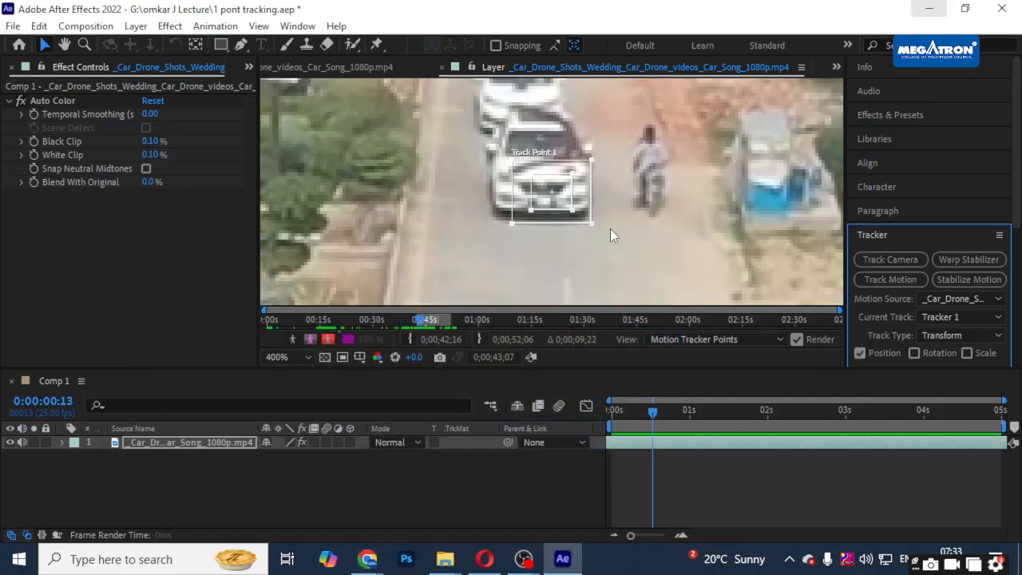
- Bring the full Tracker controls into view and review the available track types, keeping Transform
scroll(896, 351, "down", 3)
scroll(902, 335, "down", 3)
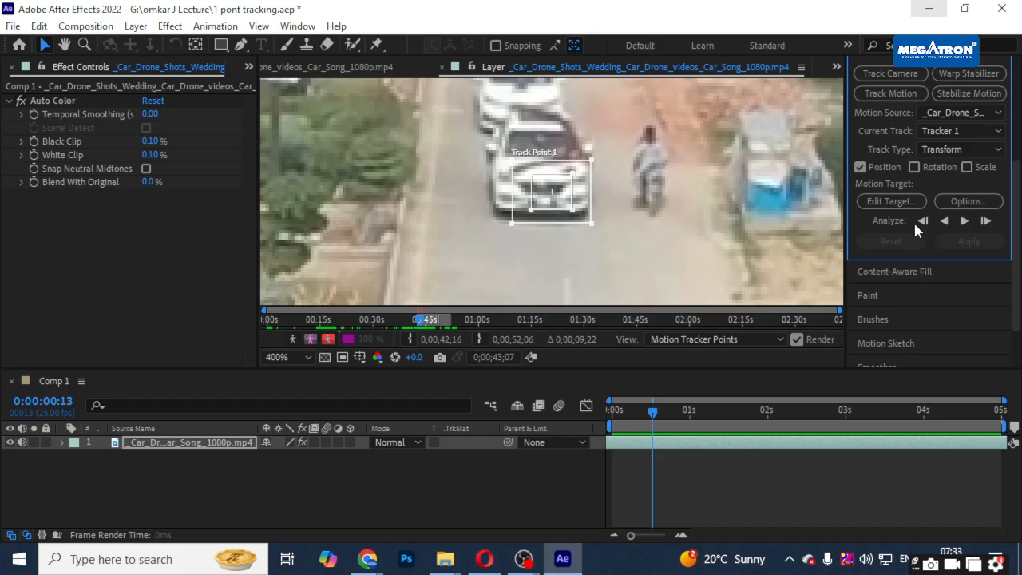
scroll(913, 221, "up", 6)
left_click_drag(1016, 210, 1021, 288)
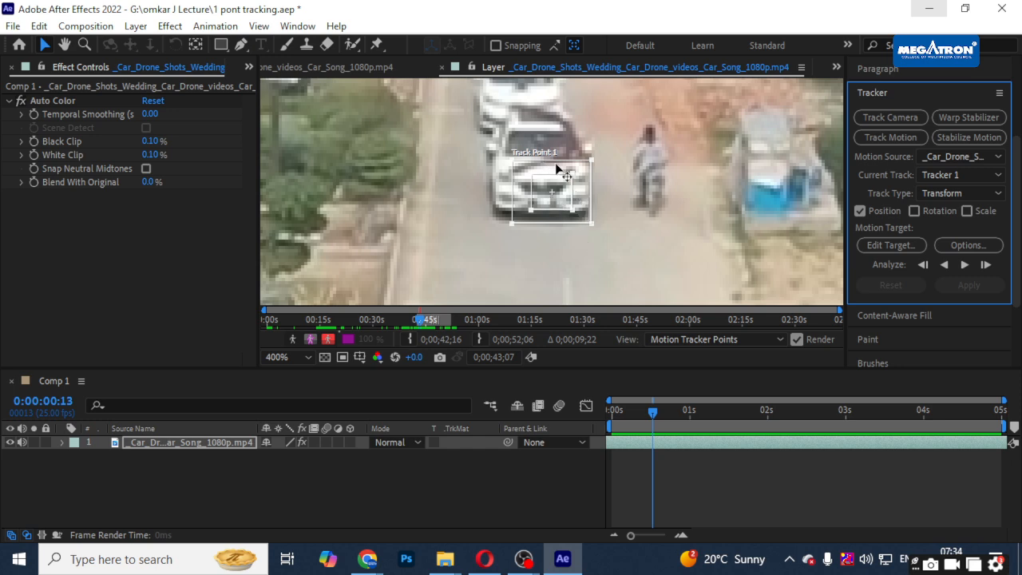
scroll(564, 204, "down", 2)
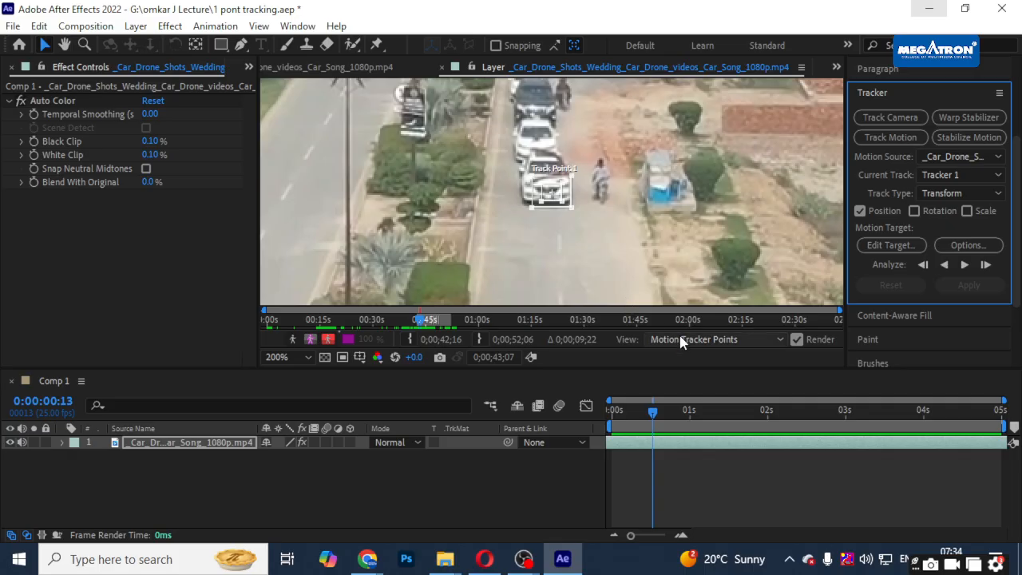
left_click(979, 200)
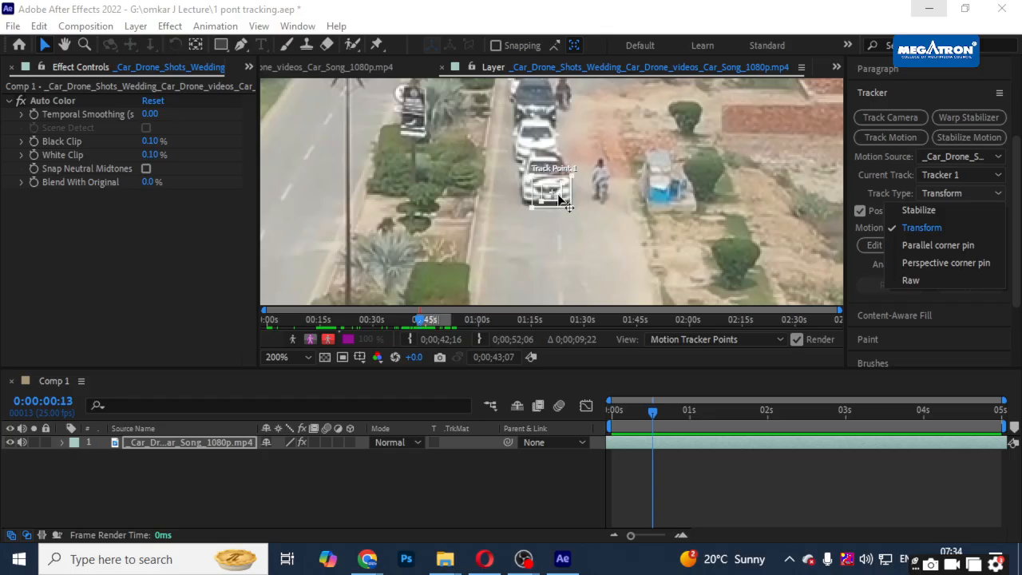
left_click(607, 219)
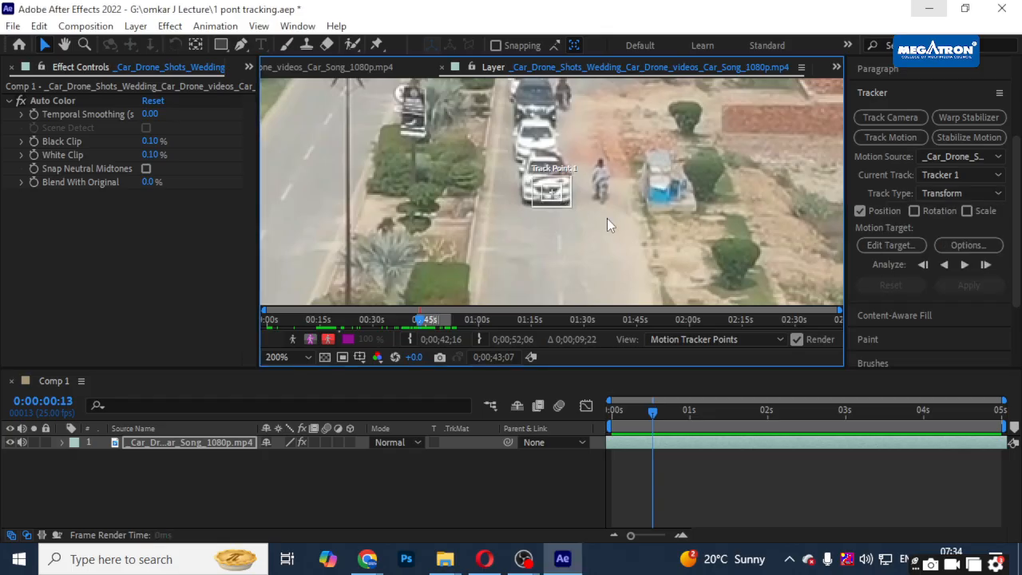
- Enable Scale tracking for Tracker 1, return to 0:00:00:00, and delete the added Track Point 2
left_click(968, 213)
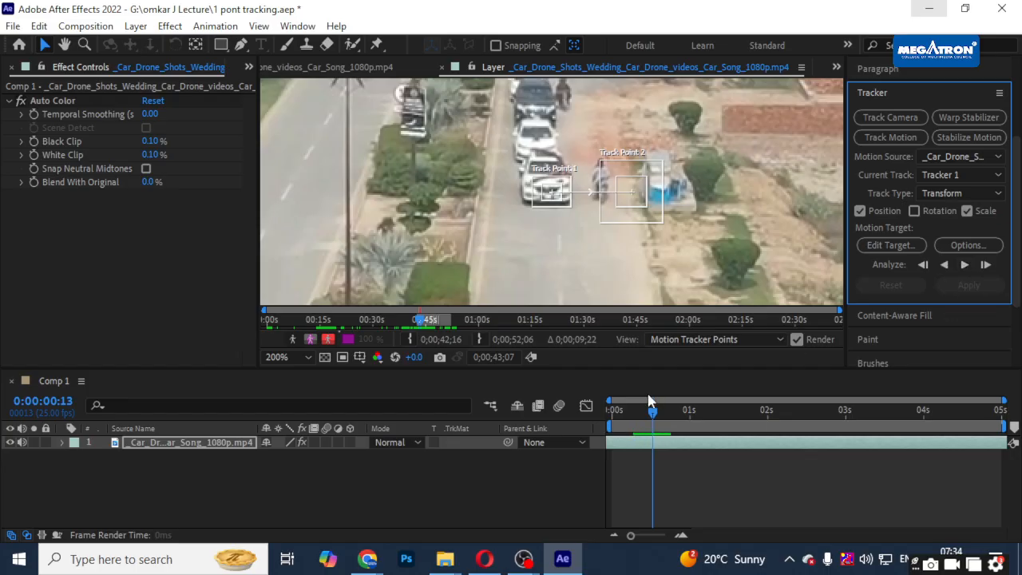
left_click_drag(651, 413, 610, 414)
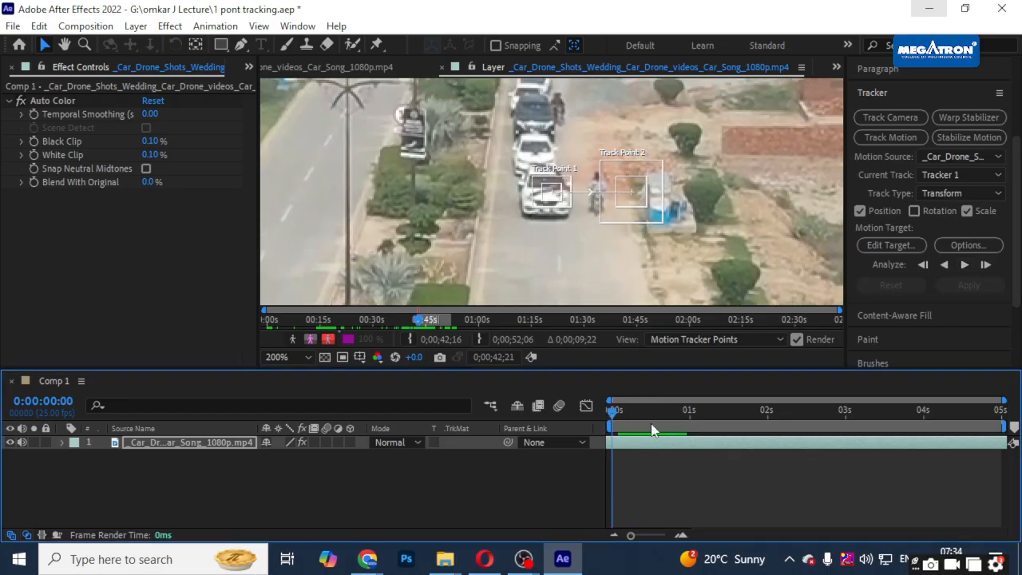
left_click(549, 197)
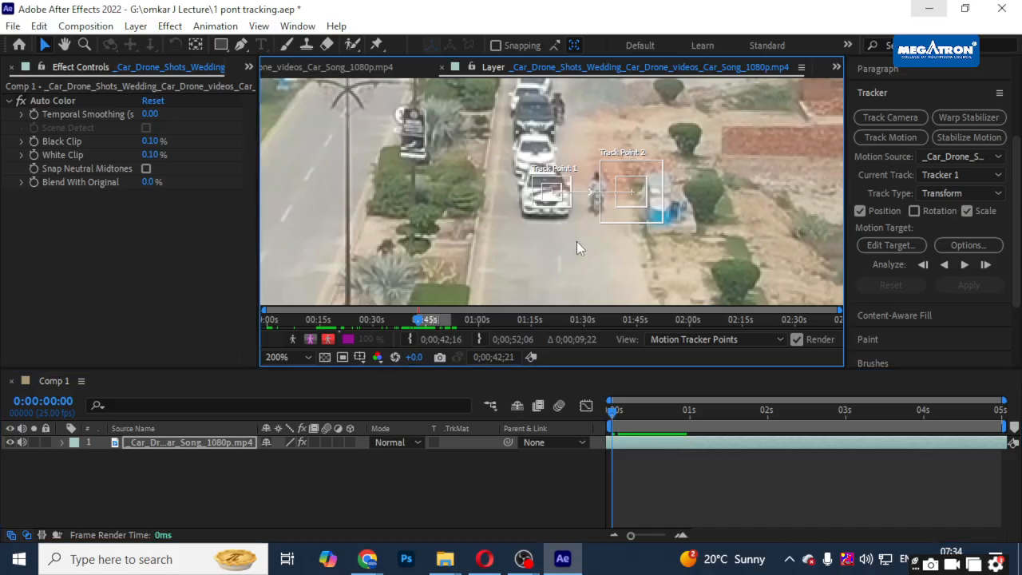
left_click(551, 196)
left_click(633, 201)
key("Delete")
left_click(553, 197)
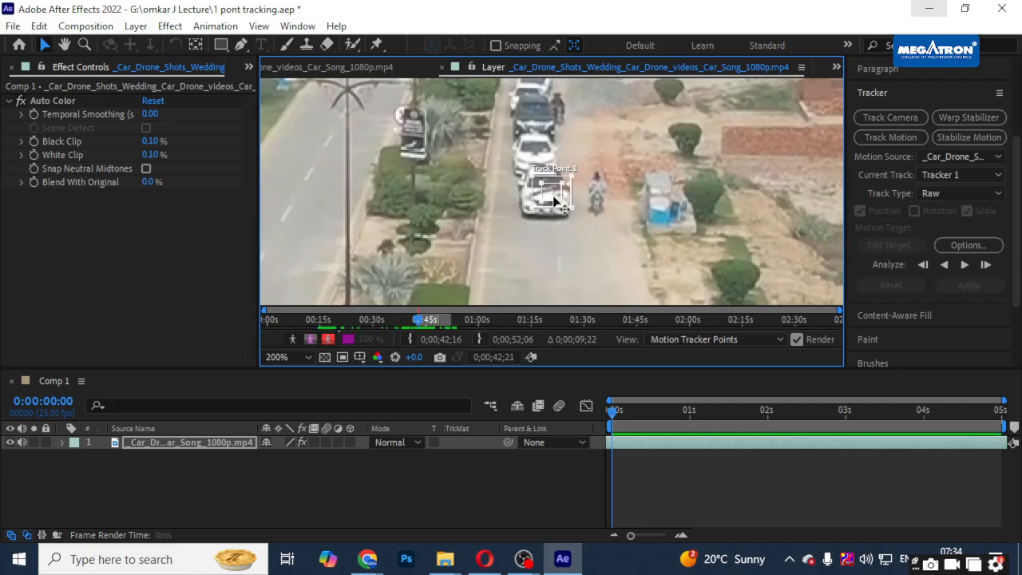
- Reposition Track Point 1 on the front of the leading white car and analyze its motion forward
scroll(545, 208, "up", 2)
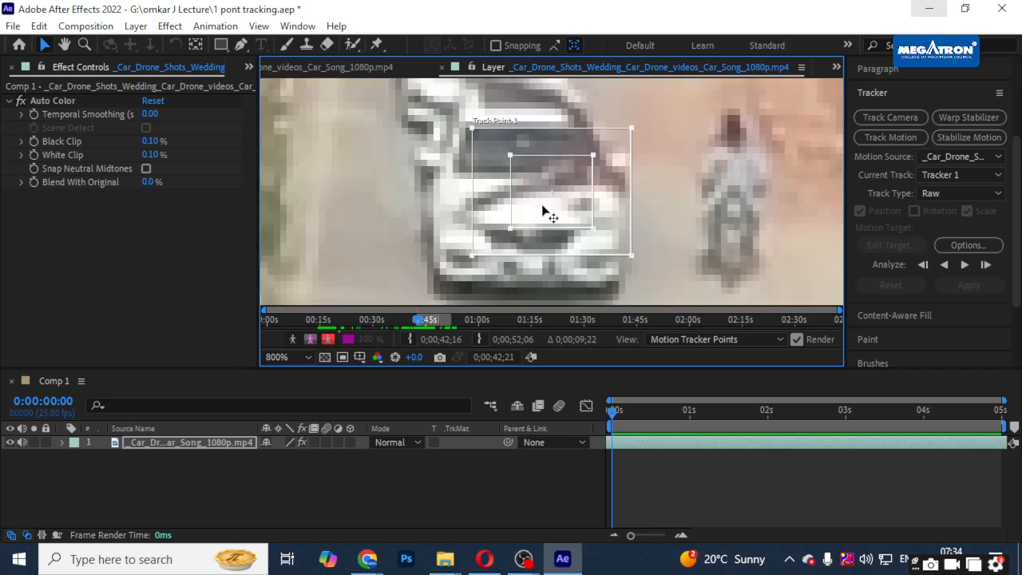
scroll(551, 208, "down", 3)
scroll(553, 207, "up", 2)
left_click_drag(563, 206, 568, 227)
scroll(569, 227, "down", 1)
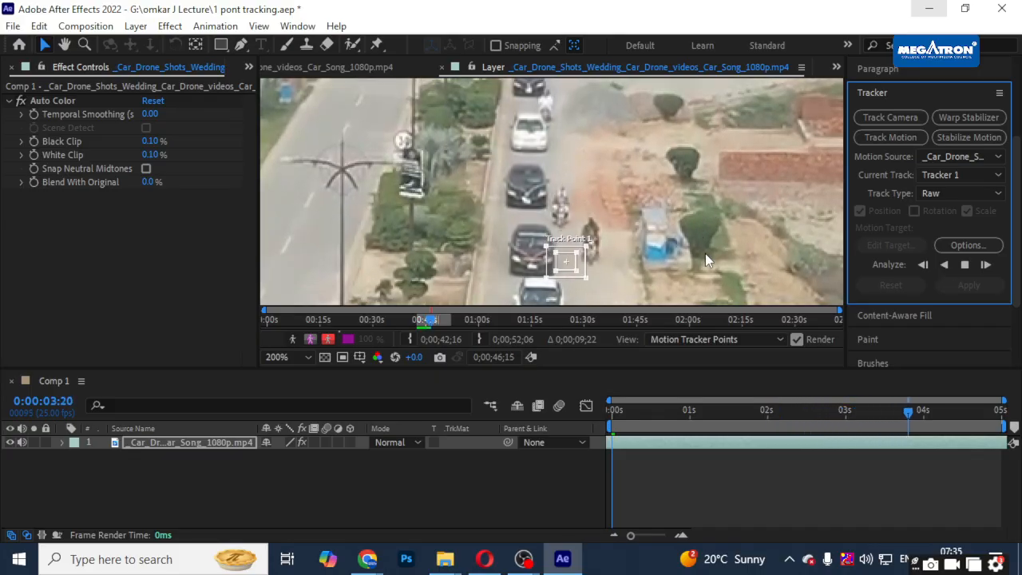
key("space")
- Check Track Point 1's path against the white car between 0:00:02:06 and 0:00:02:13, examining where the path shifts
left_click_drag(854, 421, 810, 413)
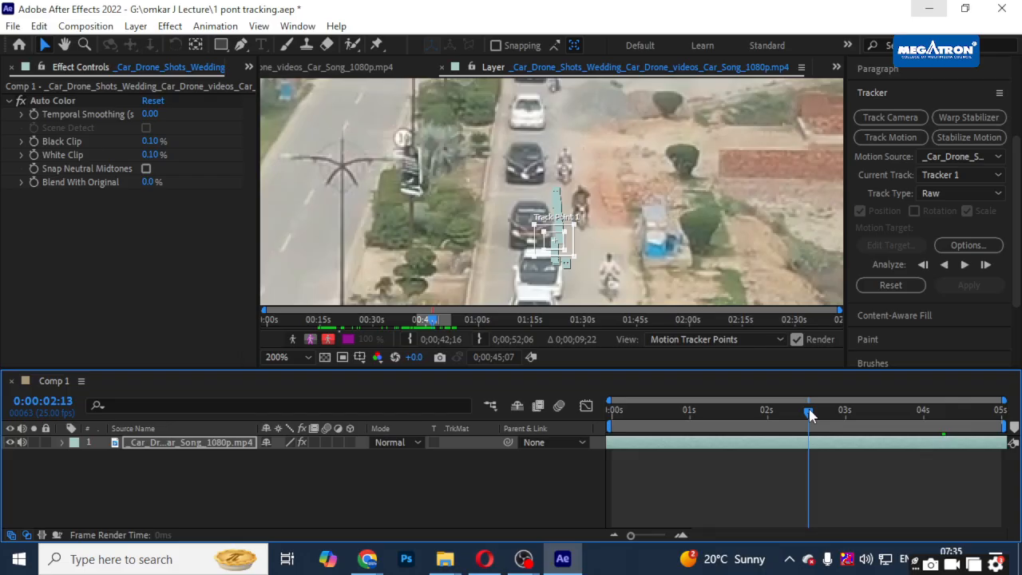
left_click_drag(809, 414, 786, 413)
scroll(569, 185, "down", 2)
scroll(569, 185, "up", 1)
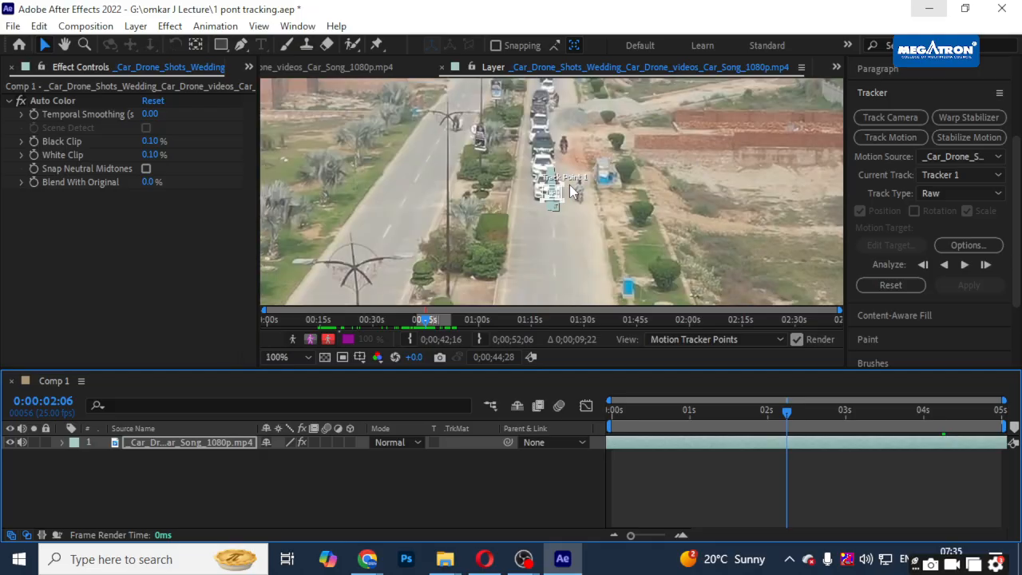
scroll(560, 209, "up", 1)
scroll(563, 214, "up", 1)
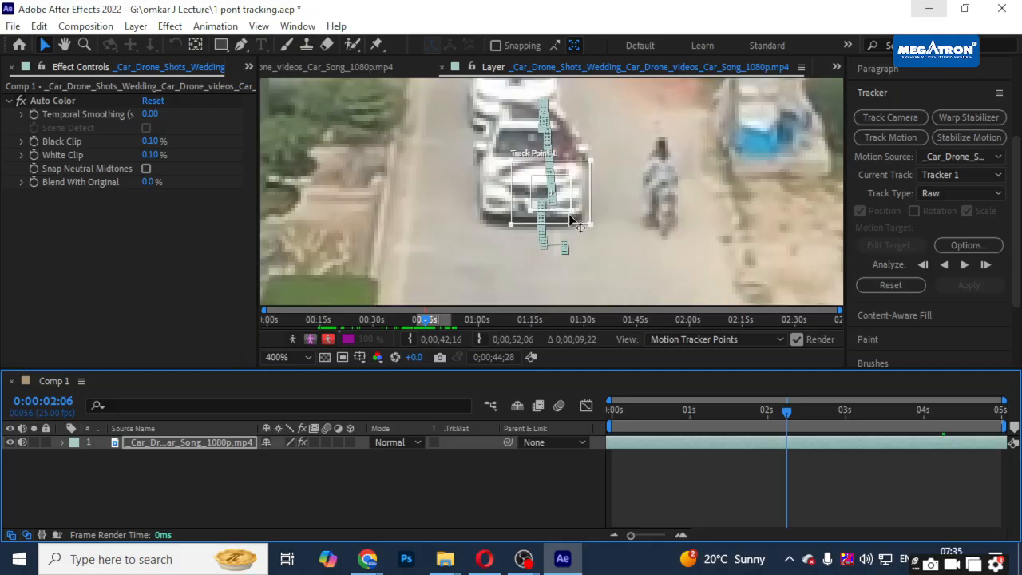
mouse_move(781, 421)
left_mouse_down()
mouse_move(751, 419)
mouse_move(795, 413)
left_mouse_up()
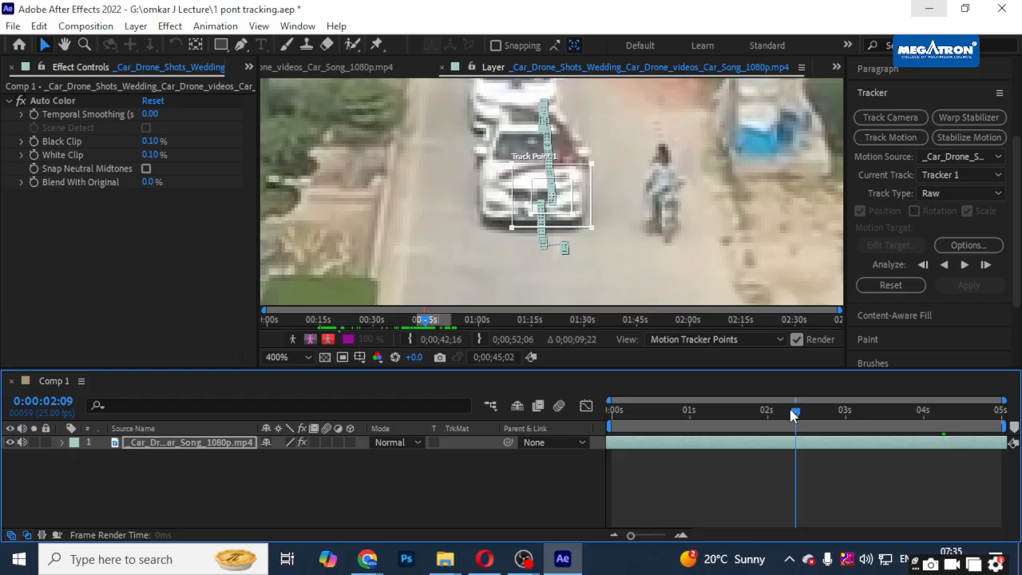
scroll(639, 194, "down", 3)
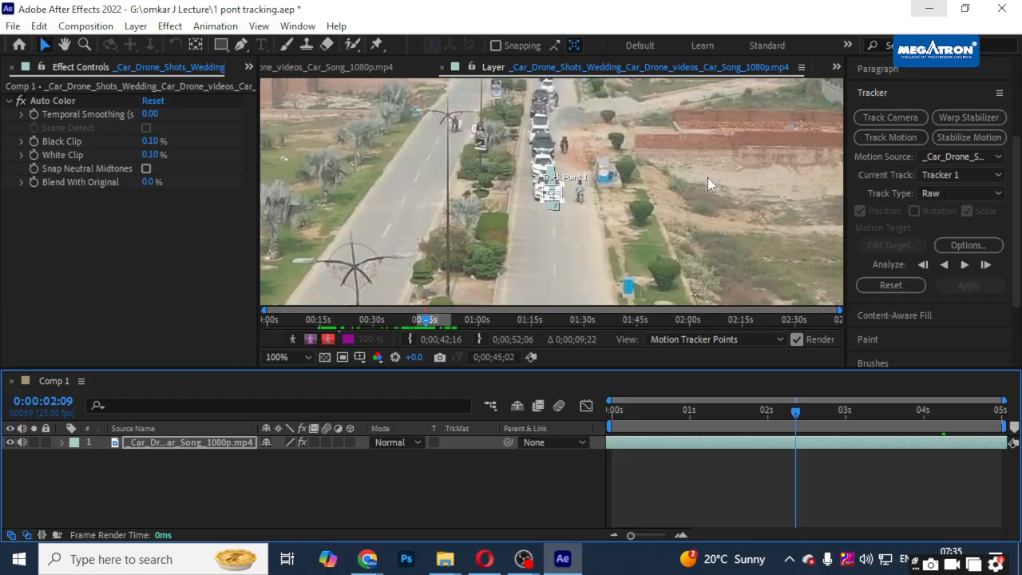
scroll(582, 193, "up", 8)
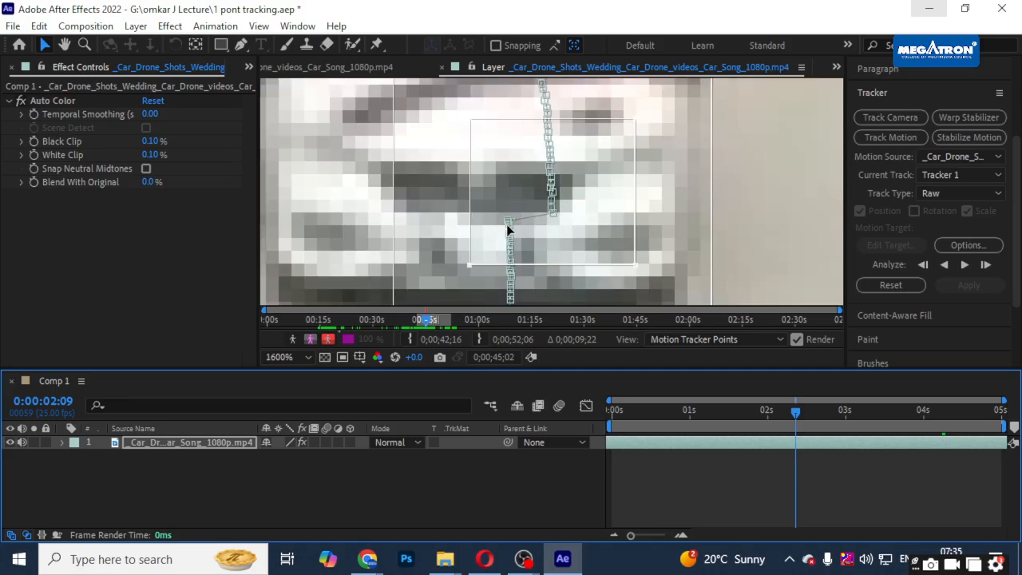
left_click_drag(796, 413, 806, 418)
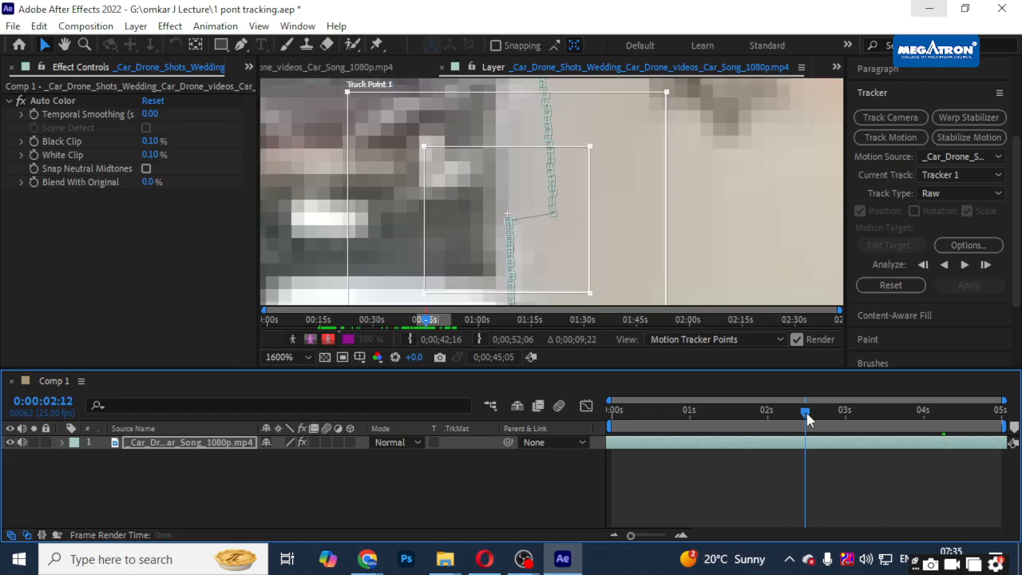
- Compare the convoy's position along the road in the frames between 0:00:02:10 and 0:00:02:15
scroll(520, 235, "down", 5)
scroll(559, 208, "up", 3)
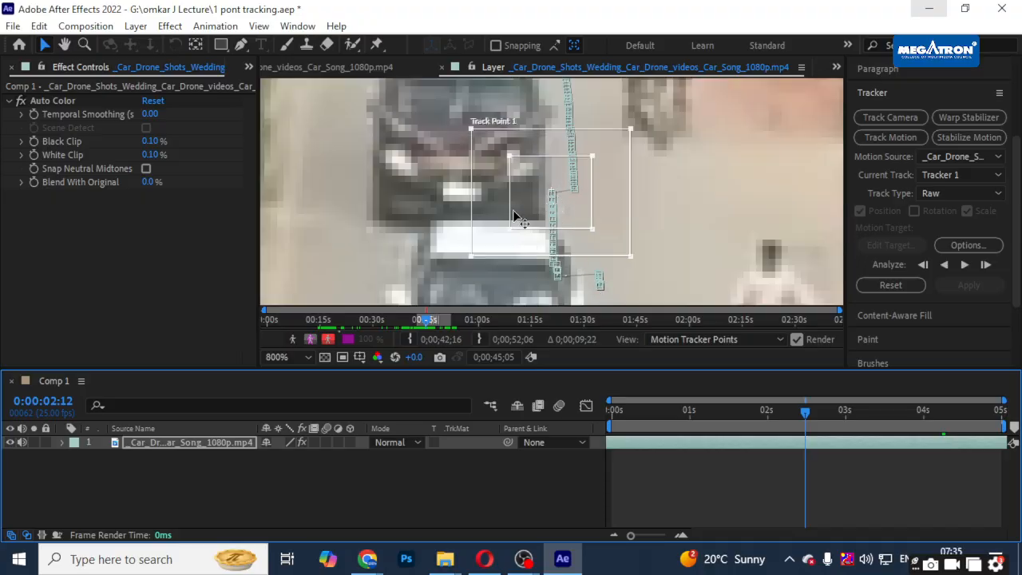
key("space")
left_click_drag(530, 291, 557, 92)
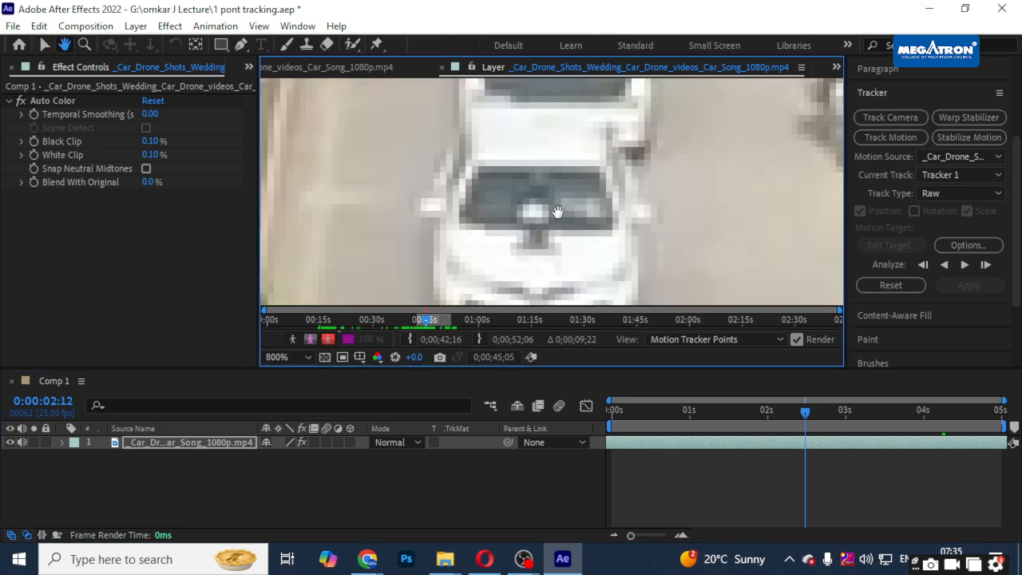
scroll(520, 242, "down", 2)
scroll(540, 220, "down", 2)
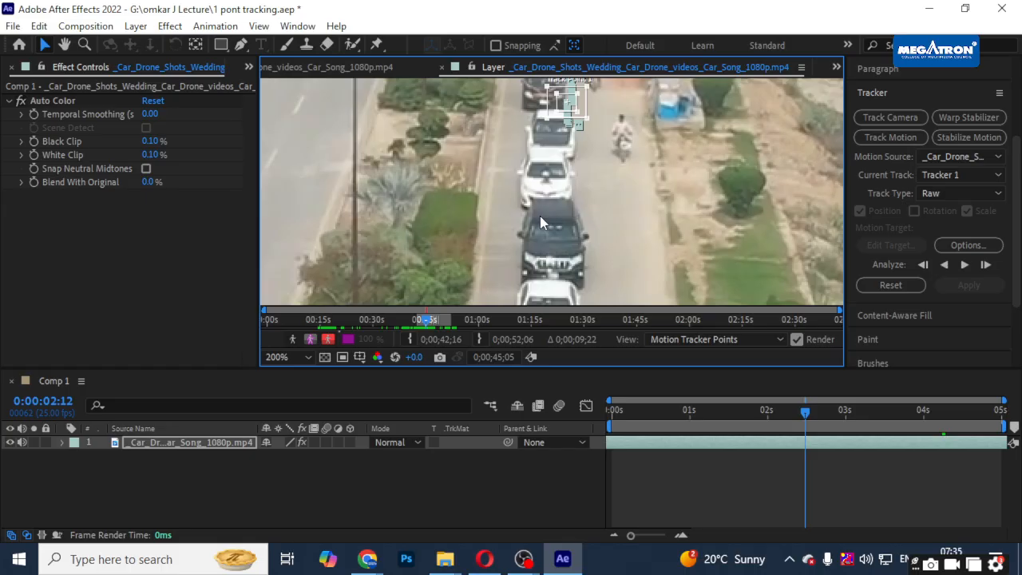
scroll(543, 232, "down", 1)
key("space")
left_click_drag(557, 254, 554, 214)
key("space")
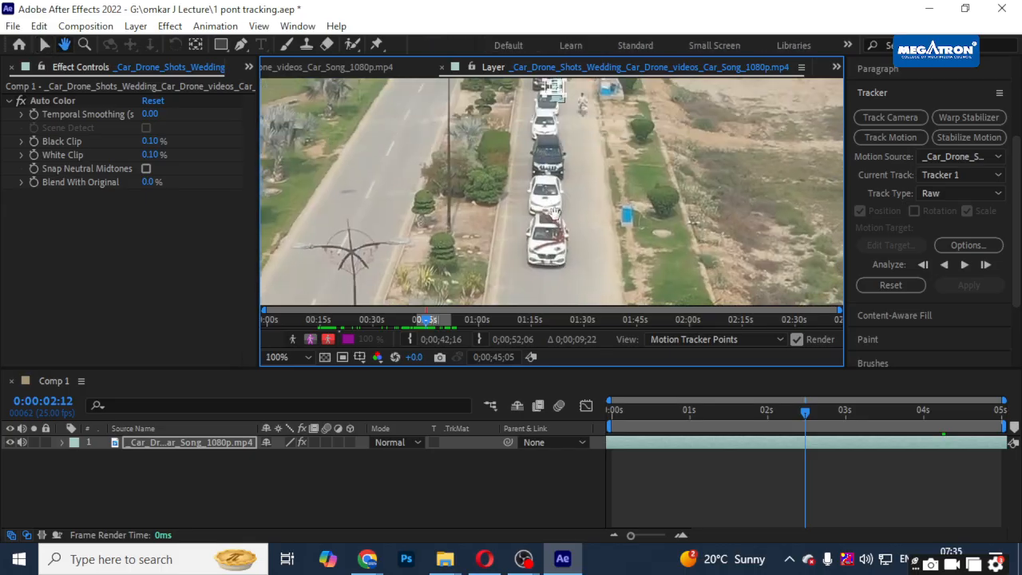
mouse_move(813, 426)
left_mouse_down()
mouse_move(765, 420)
mouse_move(815, 413)
left_mouse_up()
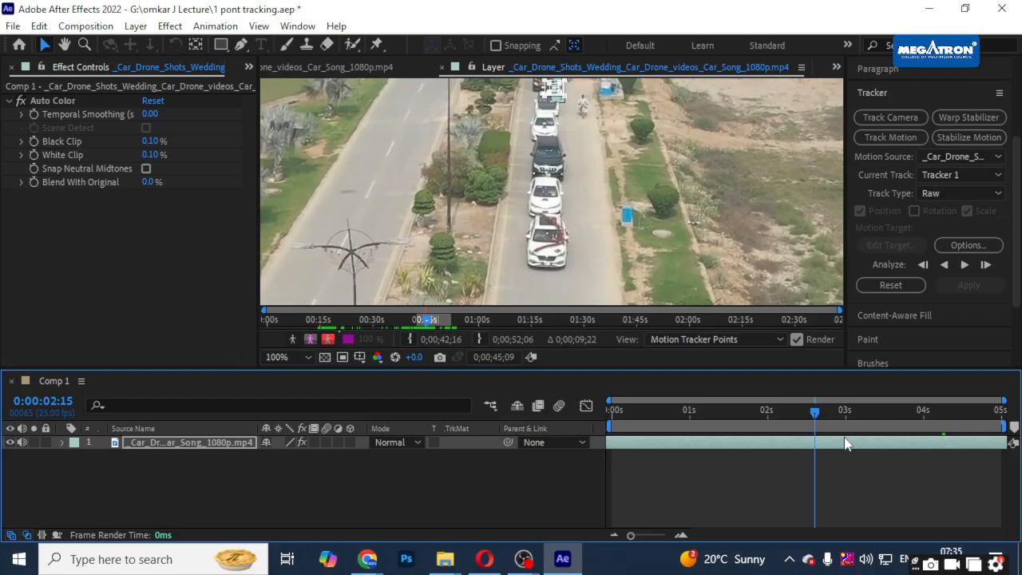
left_click_drag(814, 413, 797, 420)
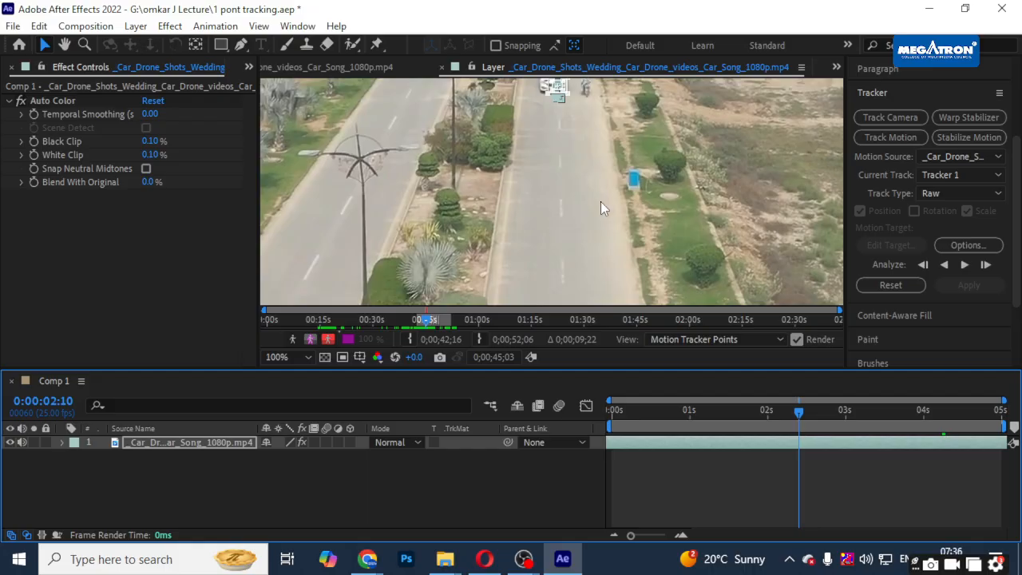
scroll(602, 209, "down", 6)
right_click(709, 169)
left_click(681, 213)
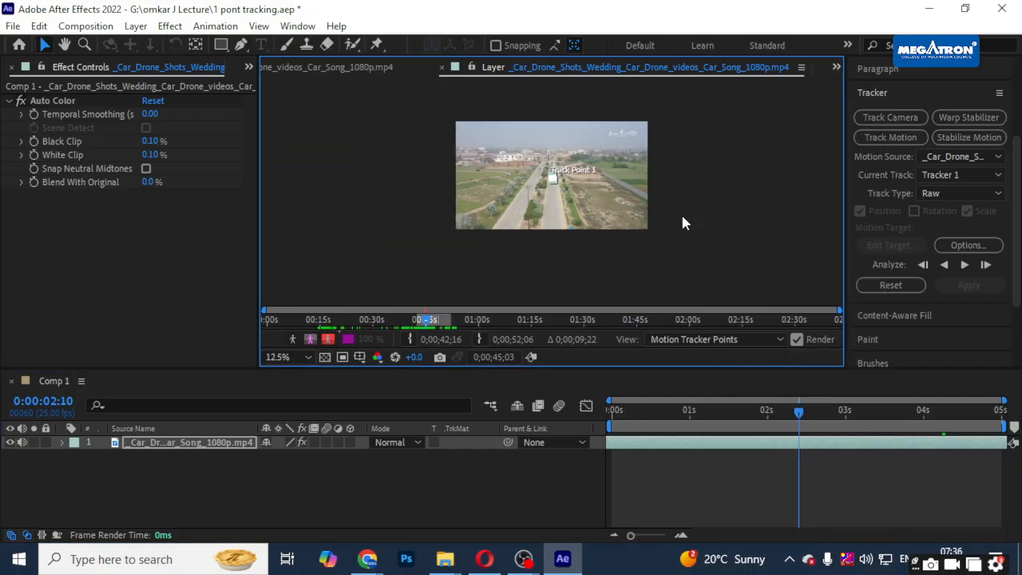
right_click(674, 248)
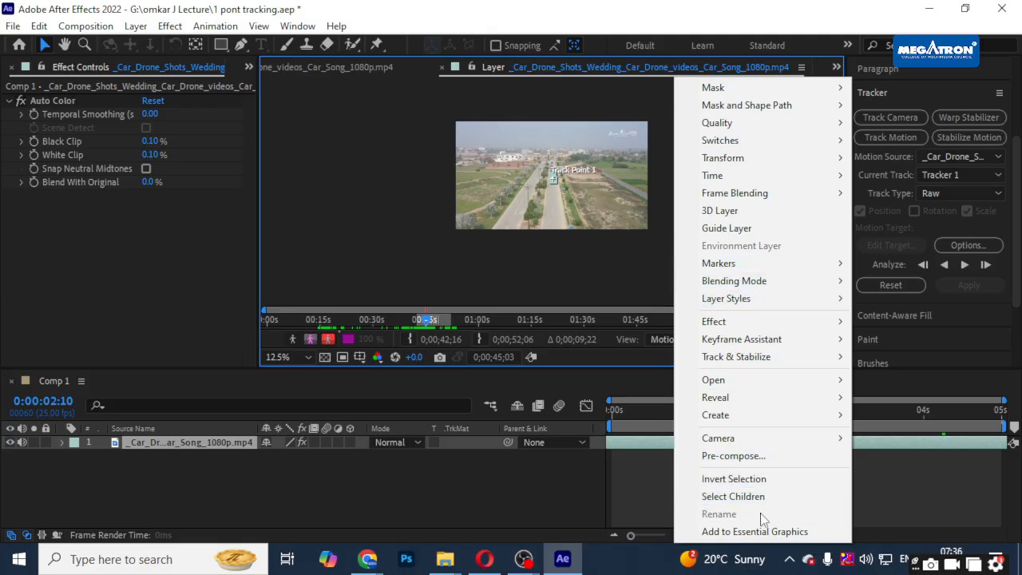
left_click(605, 257)
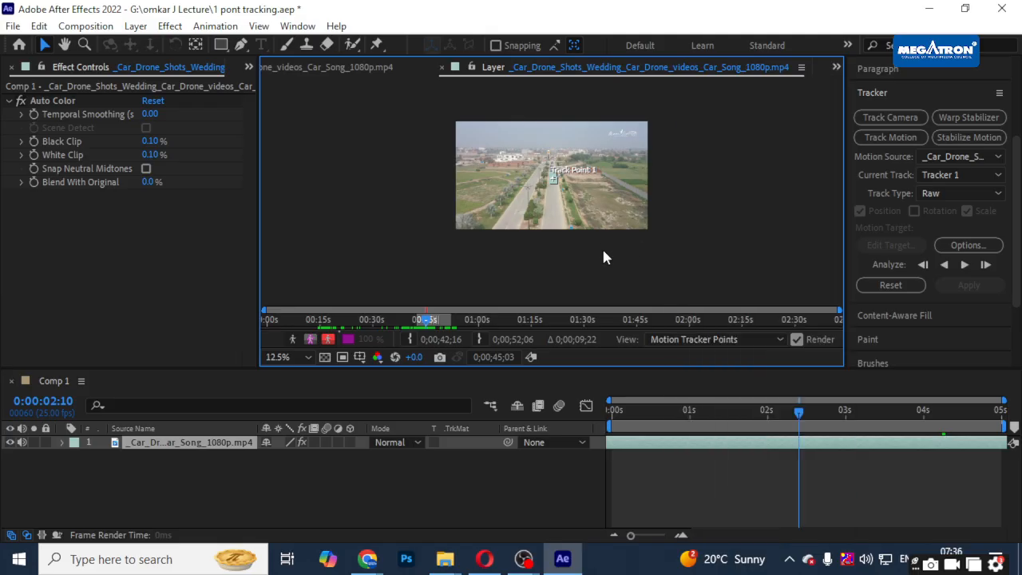
left_click(335, 69)
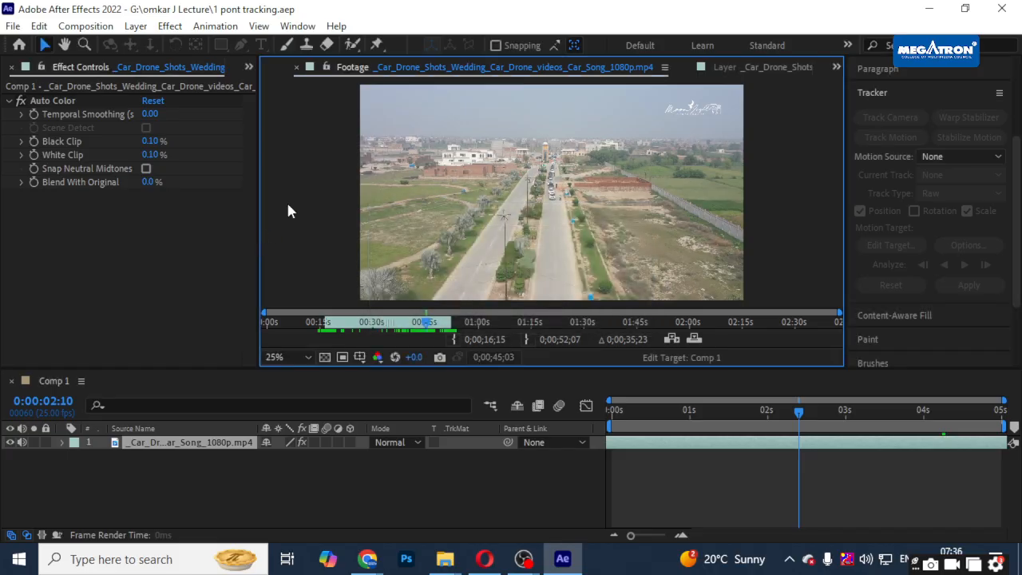
scroll(378, 145, "down", 4)
scroll(556, 193, "up", 4)
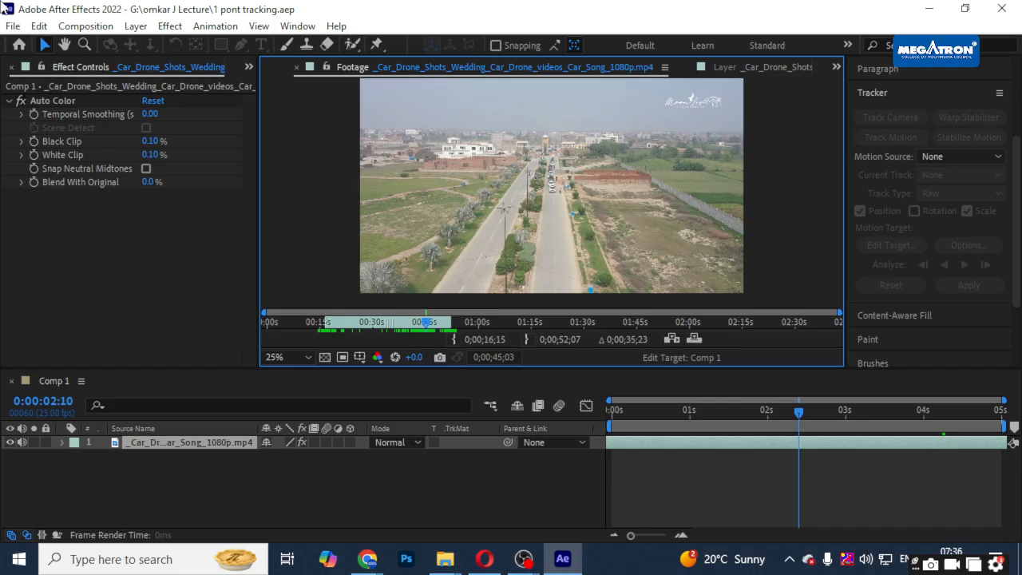
left_click(74, 28)
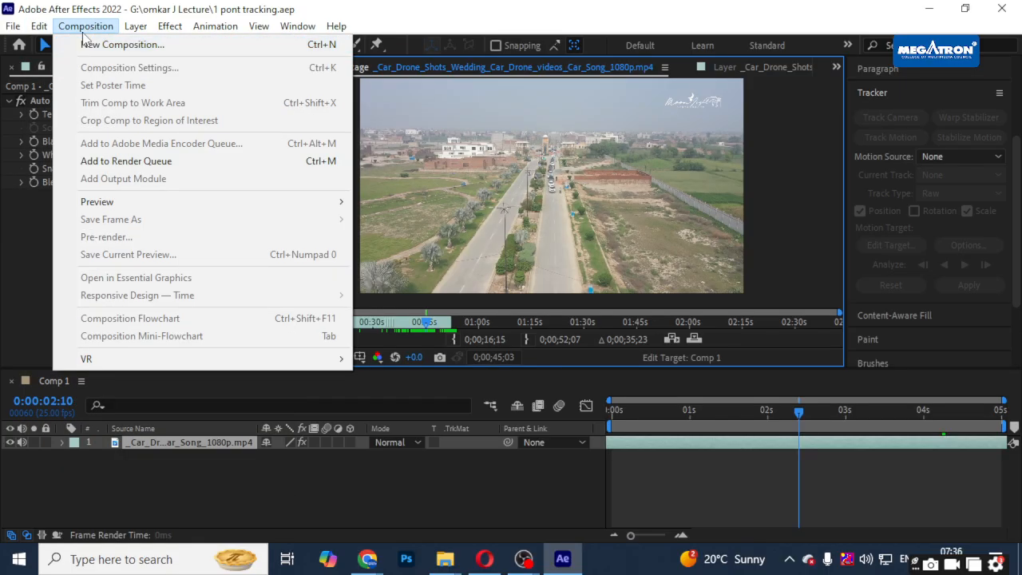
left_click(212, 559)
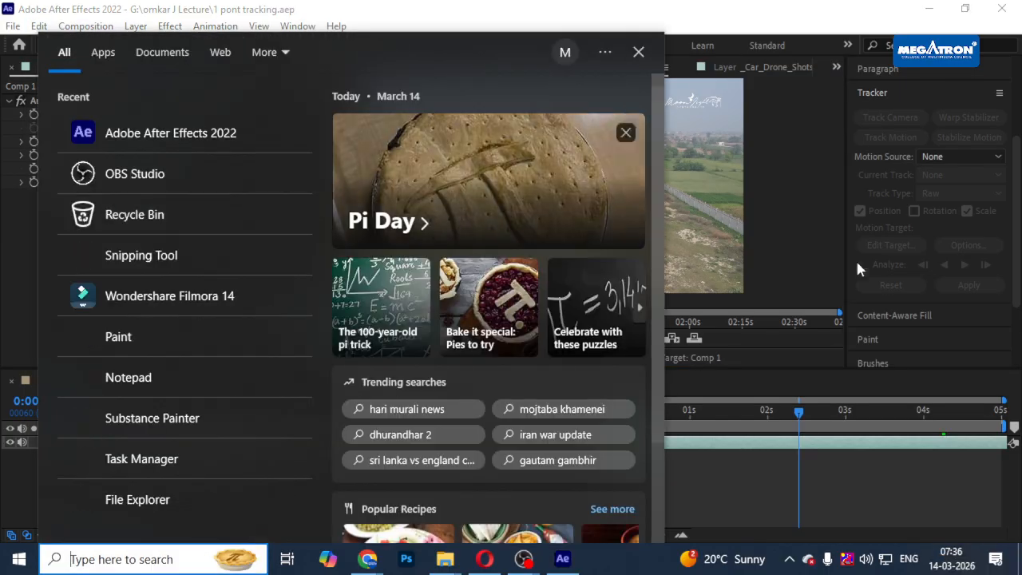
left_click(775, 223)
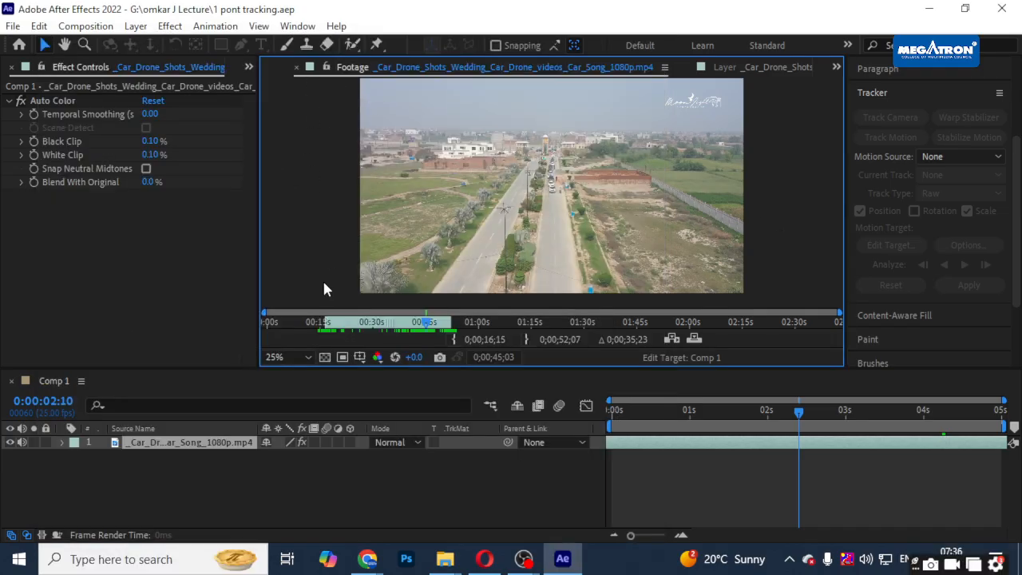
double_click(356, 447)
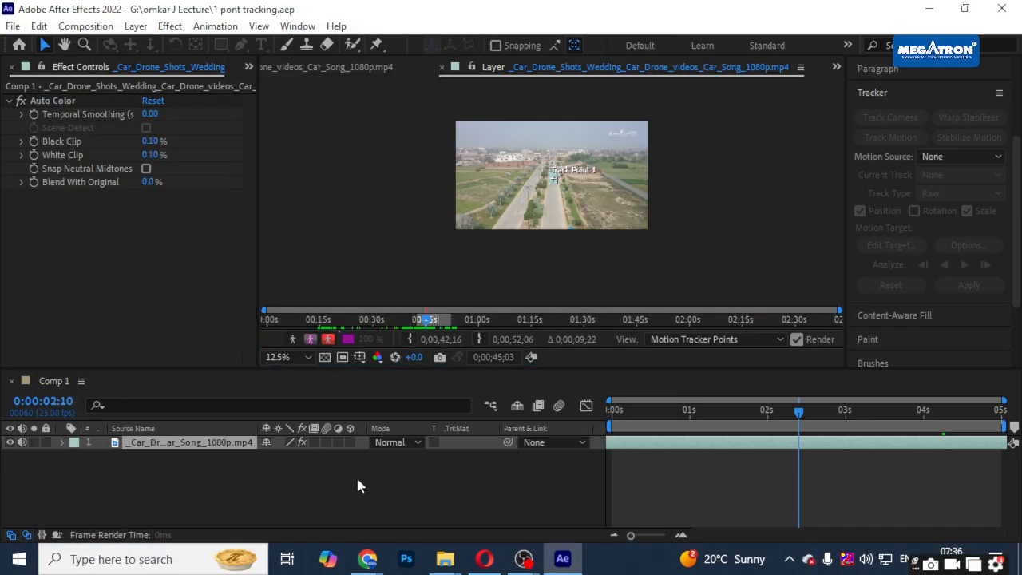
right_click(340, 193)
left_click(294, 241)
- Set the duration of Comp 1 to 0:00:02:00
right_click(279, 483)
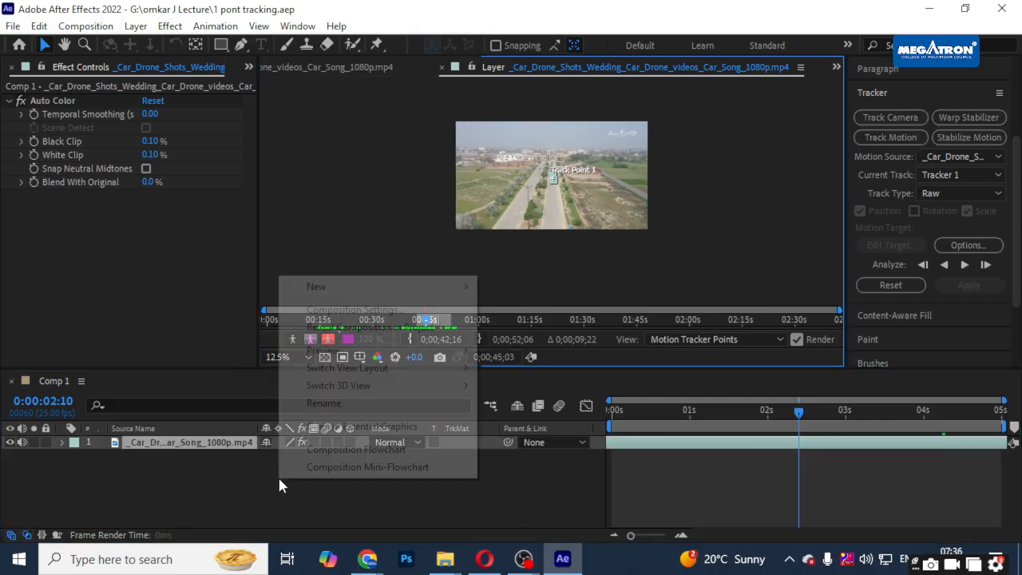
left_click(347, 311)
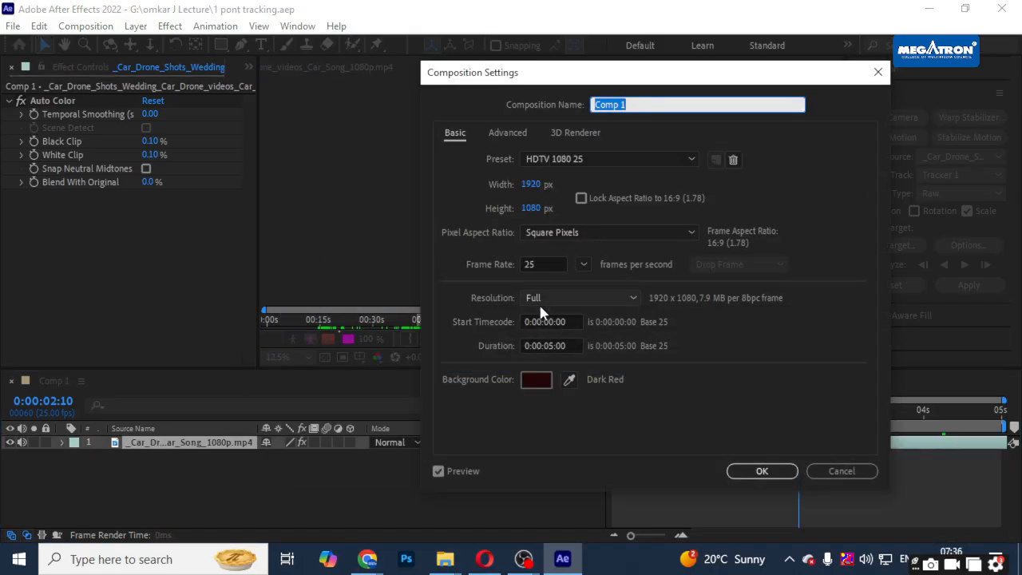
left_click(550, 345)
key("BackSpace")
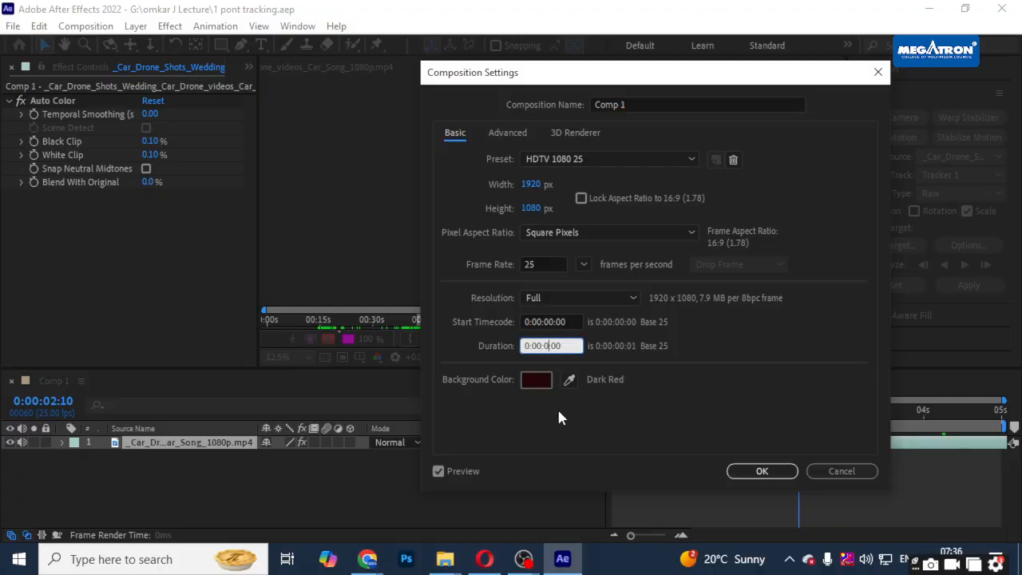
type("2")
left_click(763, 470)
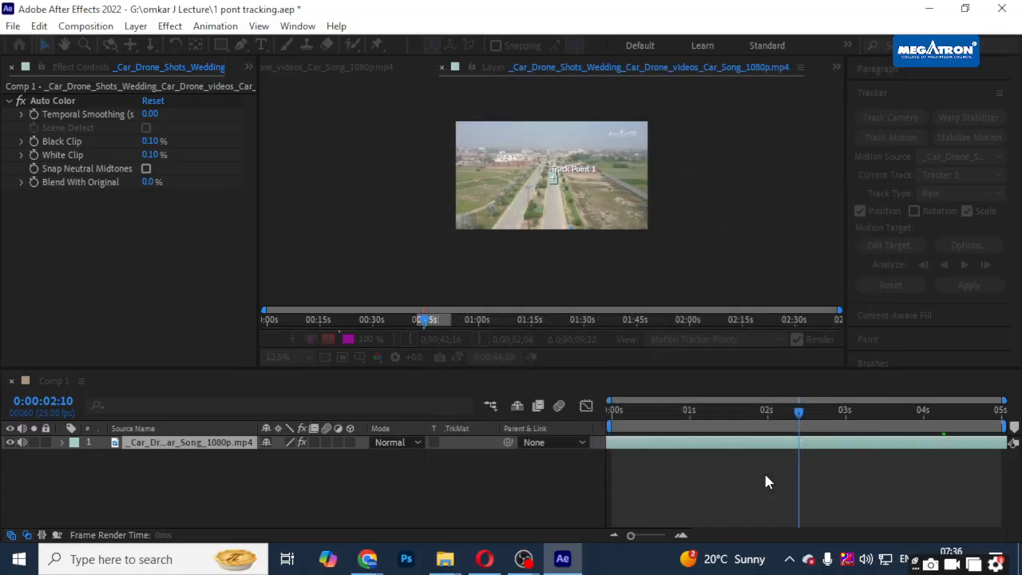
- Go to the composition's last frame, 0:00:01:24, and examine Track Point 1's placement on the white car
left_click_drag(997, 412, 1021, 427)
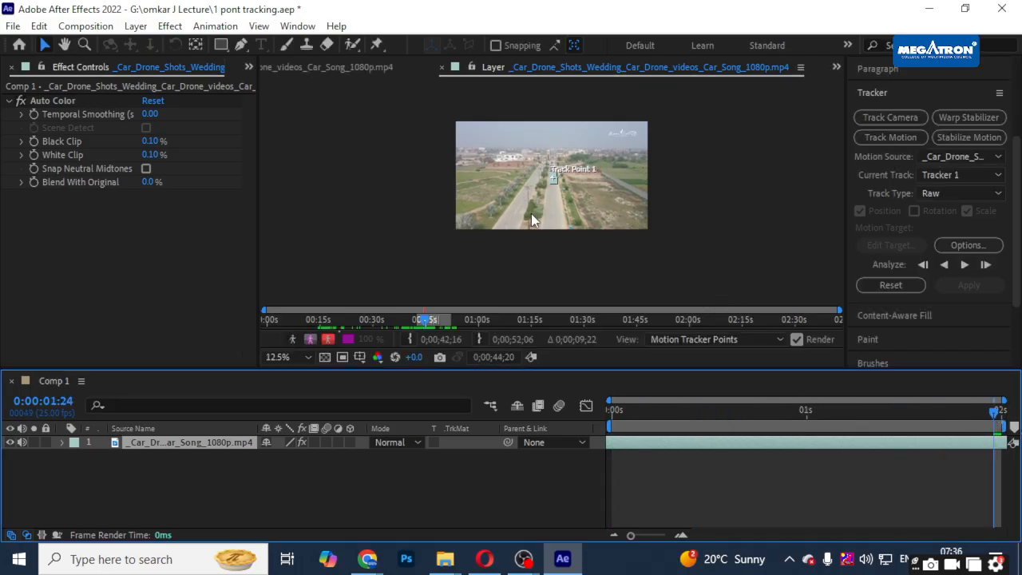
scroll(530, 213, "up", 3)
left_click(540, 68)
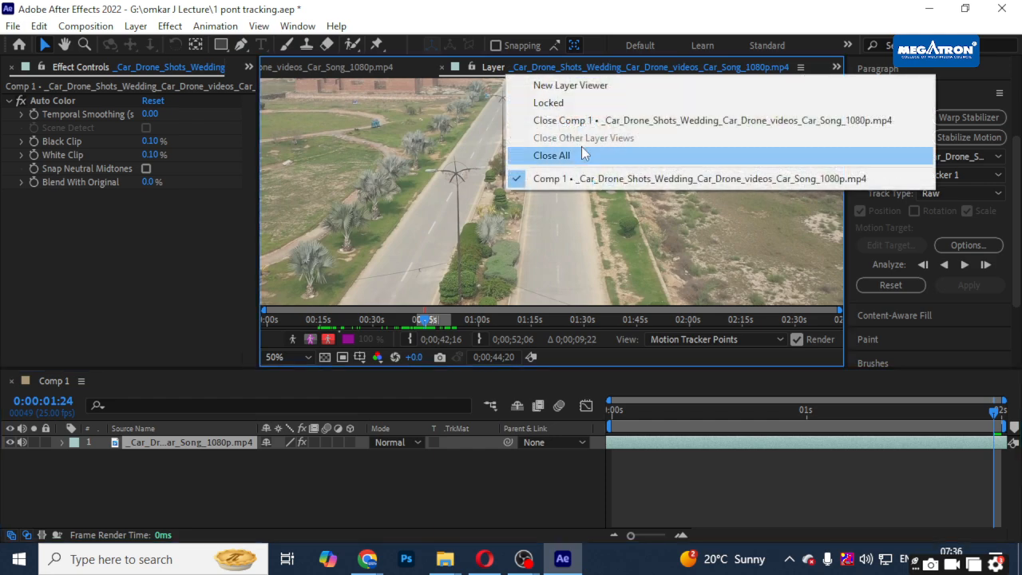
left_click(535, 70)
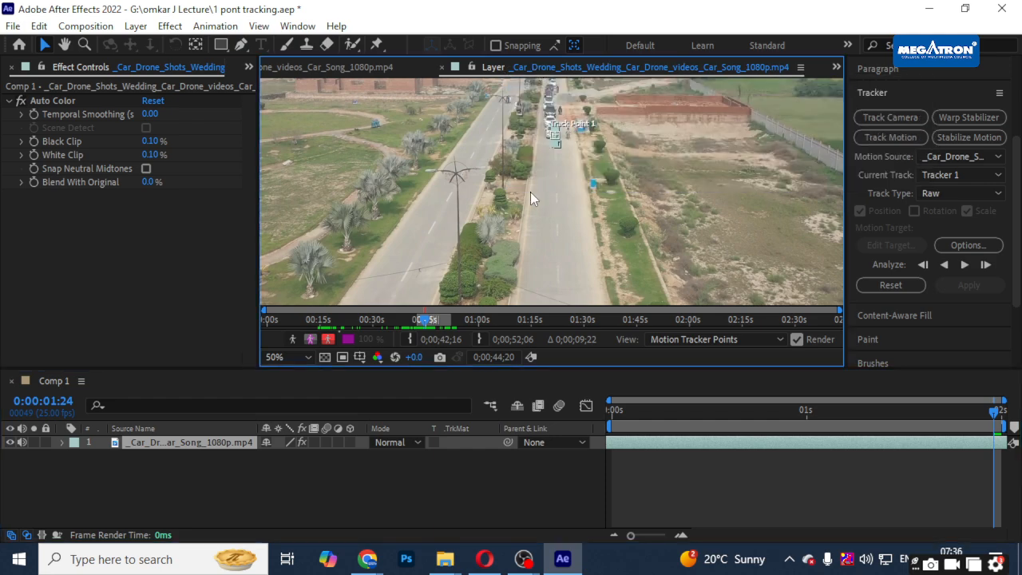
scroll(552, 145, "up", 4)
left_click_drag(588, 139, 660, 331)
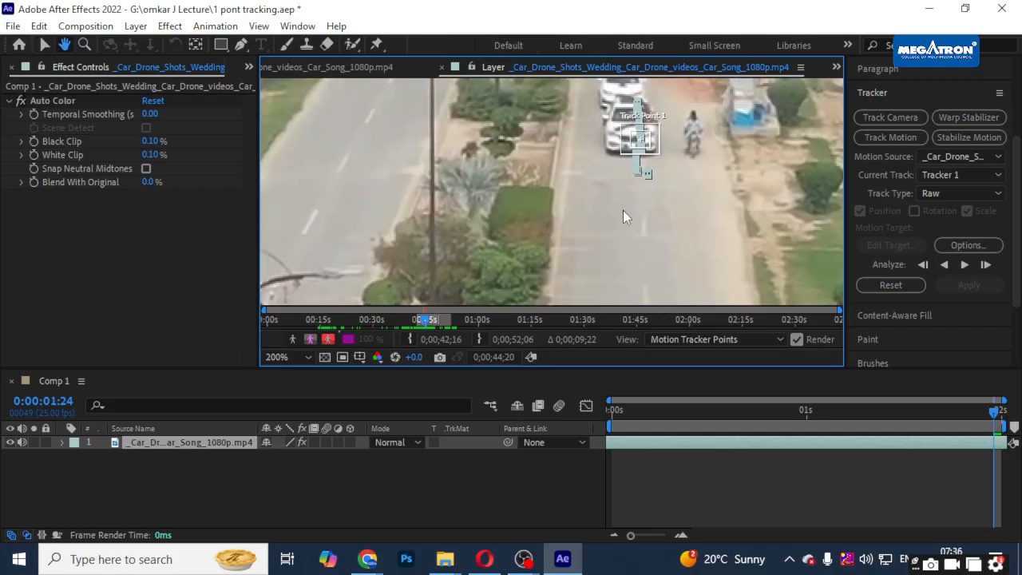
scroll(626, 188, "up", 1)
left_click_drag(633, 228, 612, 258)
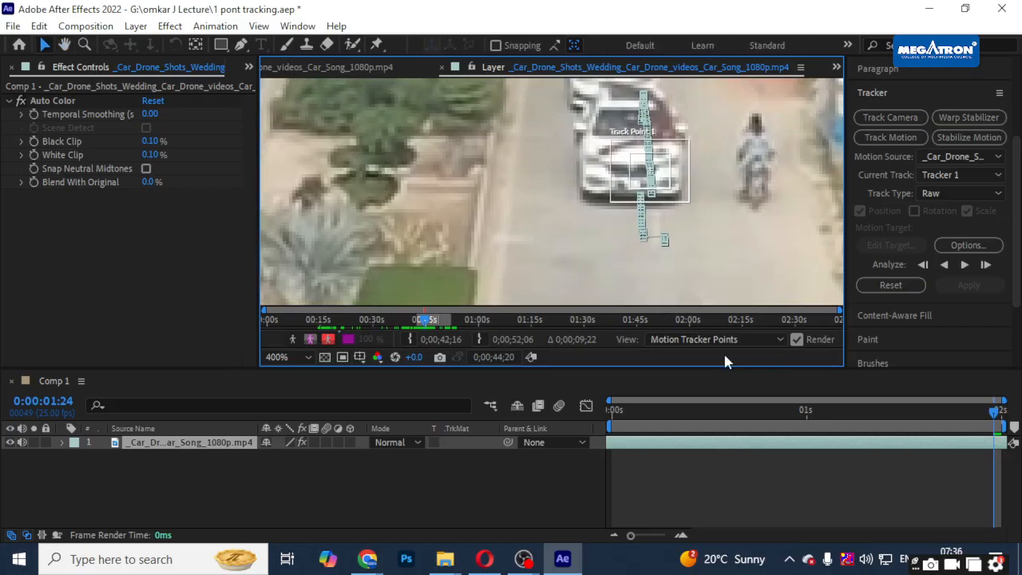
- Split the car footage layer at 0:00:01:24
left_click(775, 411)
left_click_drag(685, 415, 1018, 435)
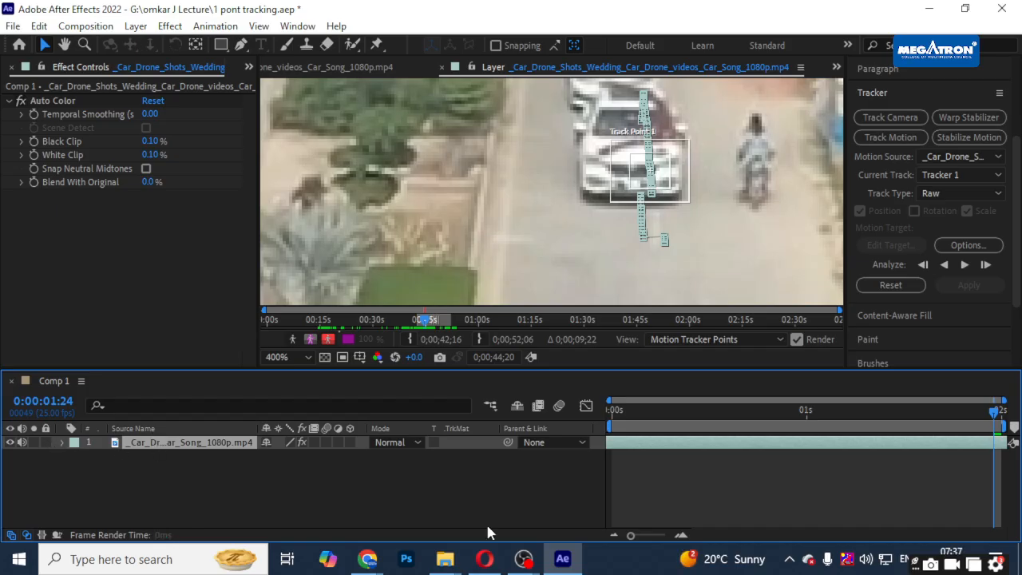
key("ctrl+d")
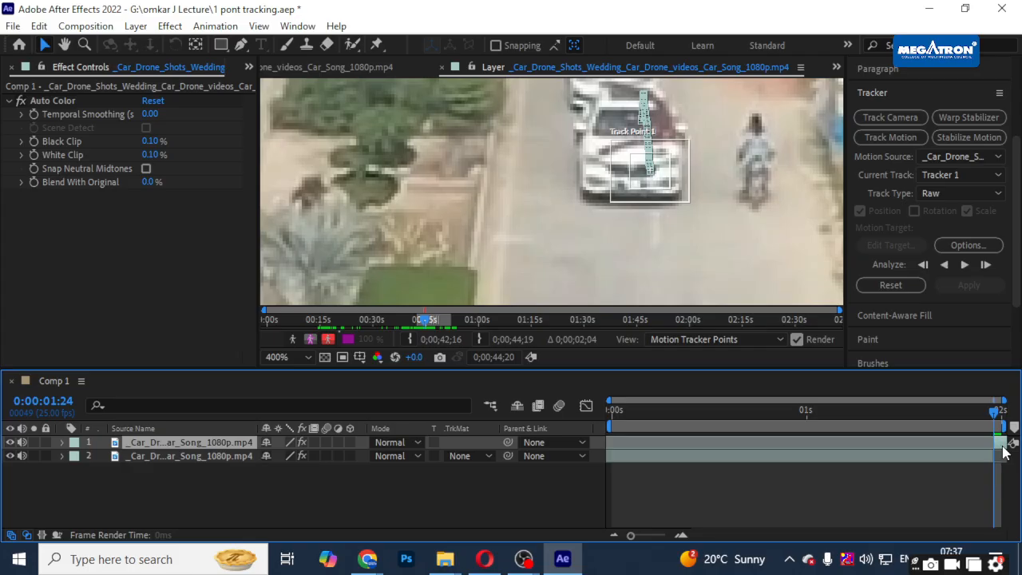
- Delete the leftover car footage piece after 0:00:01:24 and add a null object to Comp 1
key("Delete")
left_click_drag(994, 412, 1018, 420)
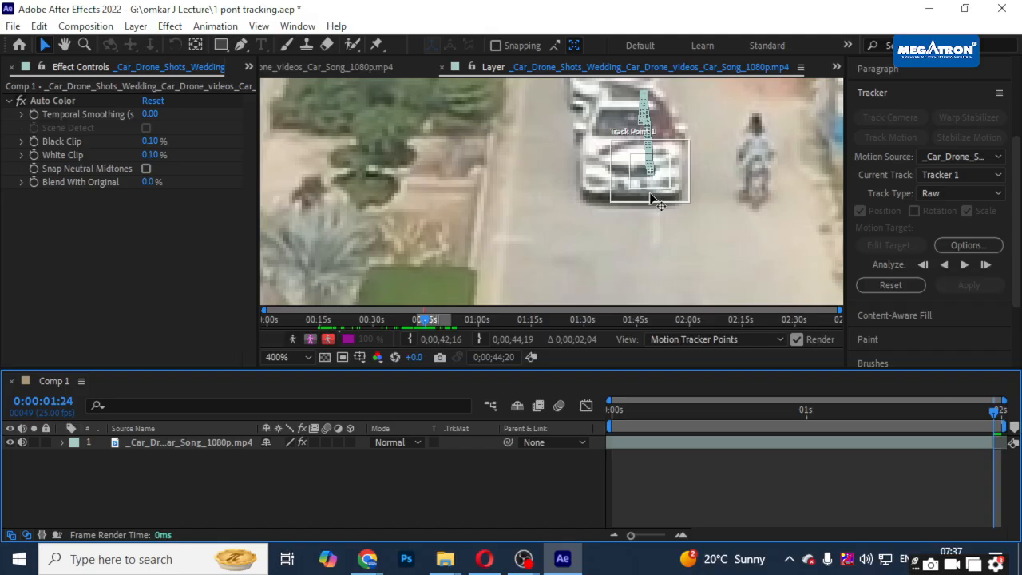
right_click(121, 476)
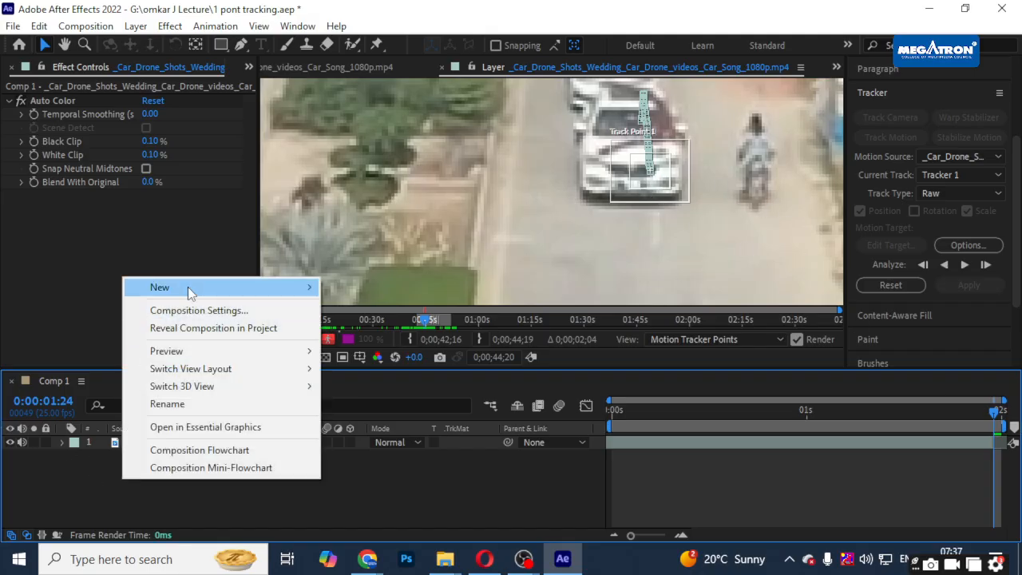
mouse_move(187, 286)
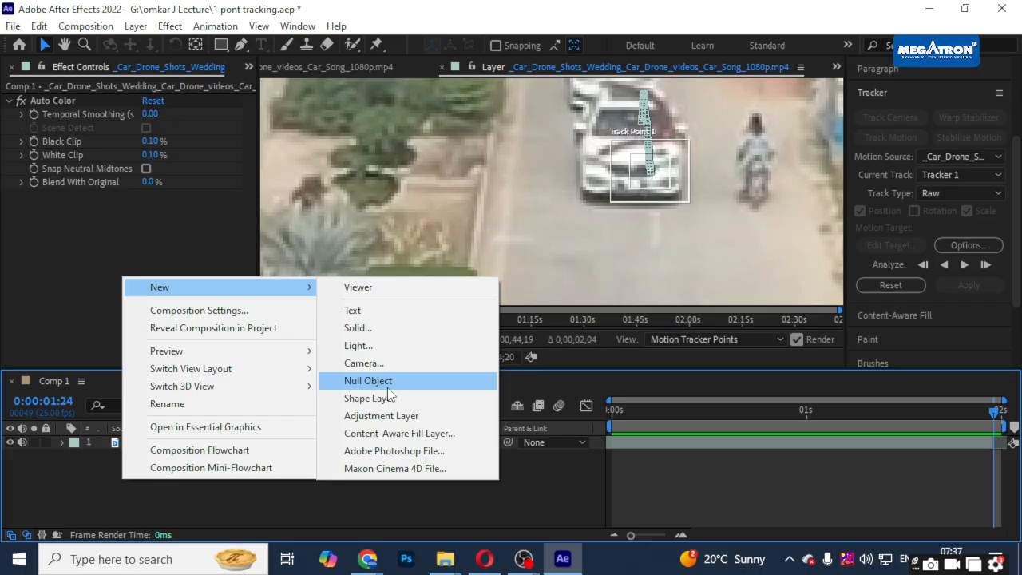
left_click(387, 387)
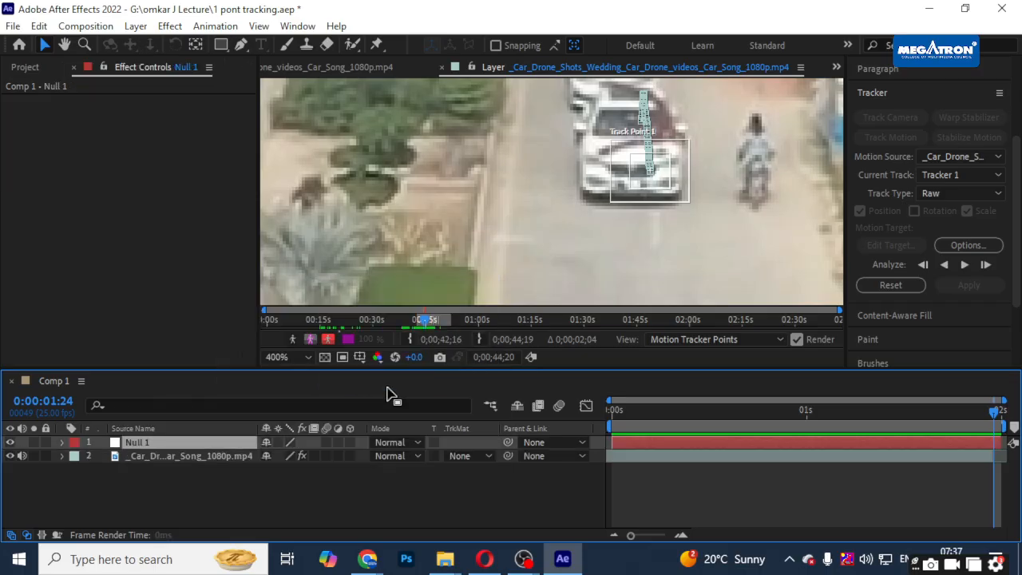
- Check the car footage layer's Motion Trackers keyframes and open that layer in its tracking view
left_click(62, 456)
scroll(193, 471, "down", 1)
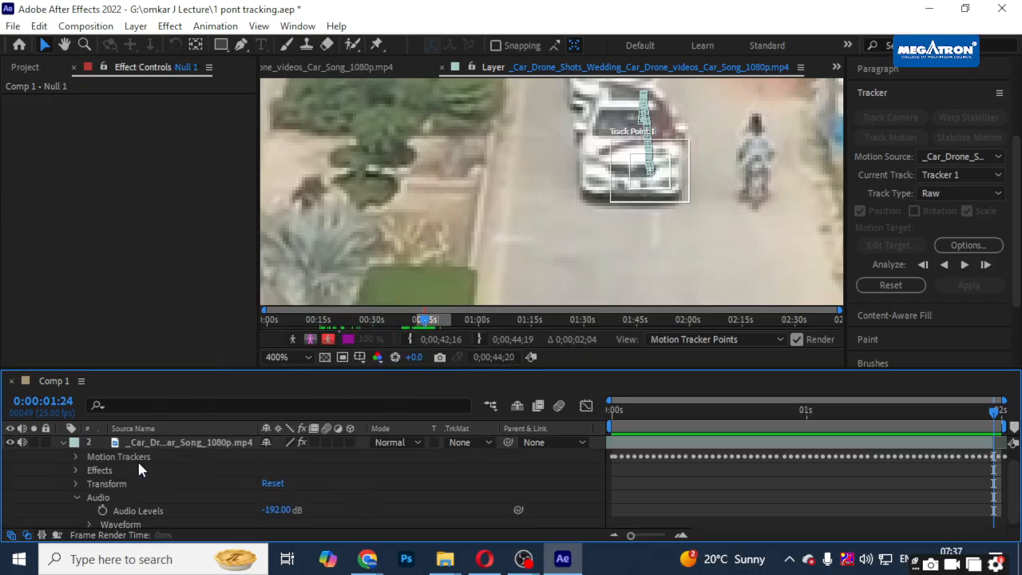
left_click(63, 442)
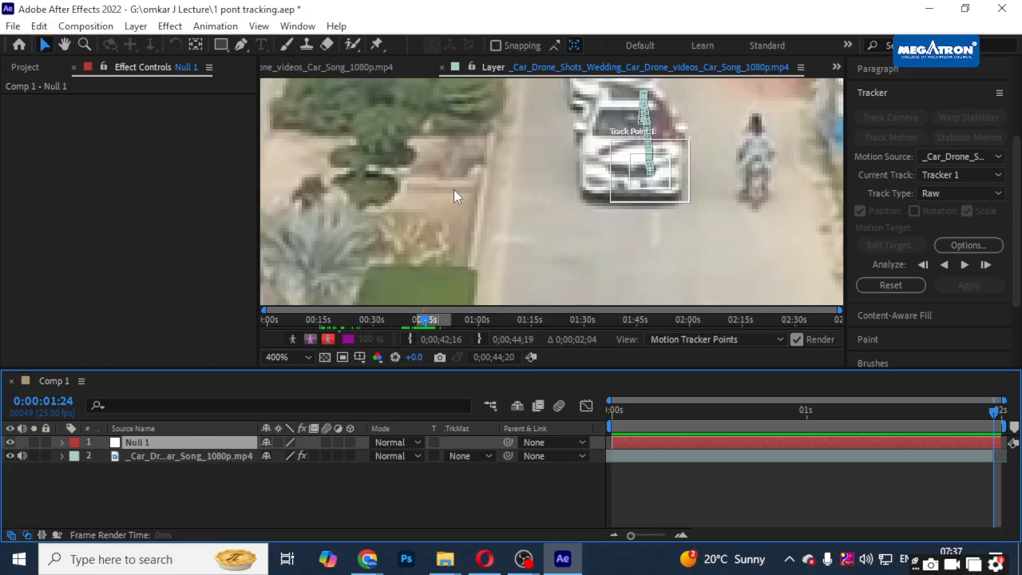
left_click(238, 456)
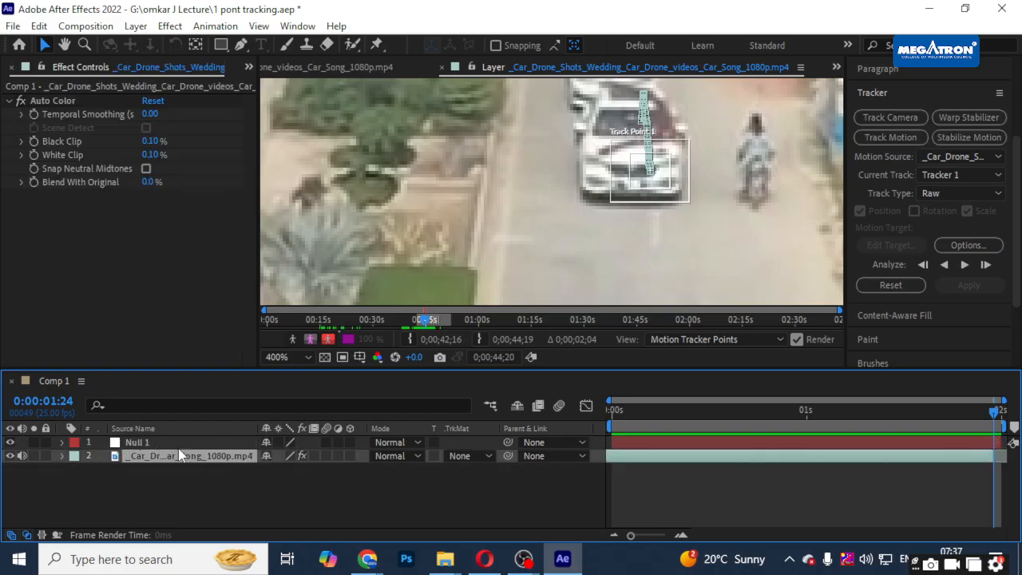
left_click(178, 445)
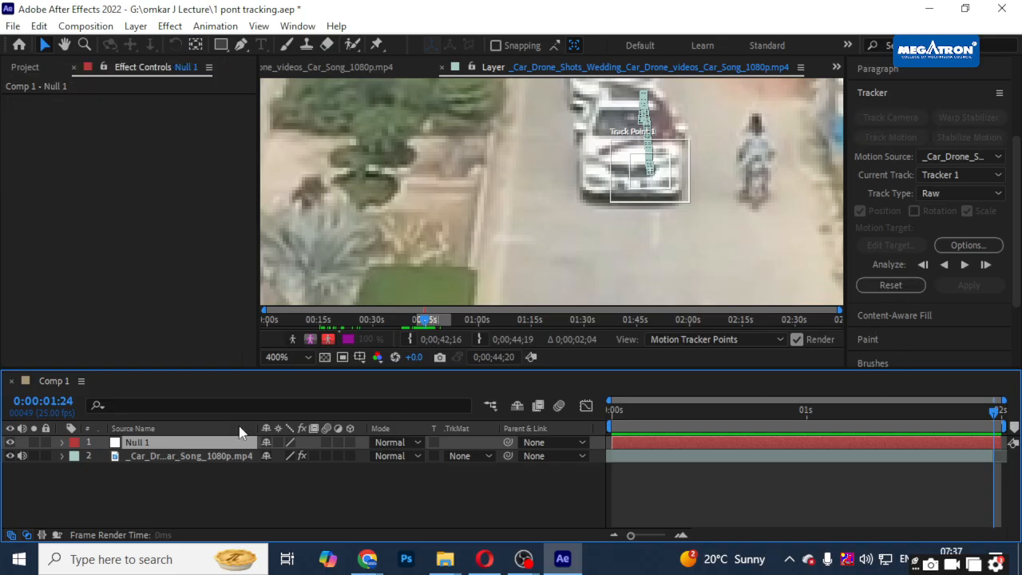
left_click(176, 457)
double_click(176, 458)
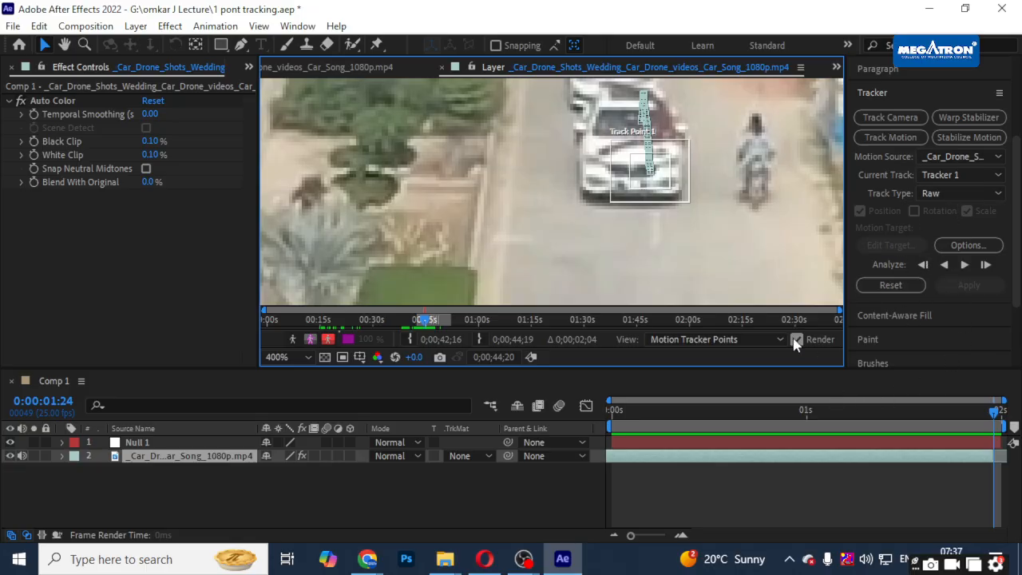
- Go to the composition's first frame and expand the car footage layer to its Motion Trackers group
left_click(615, 412)
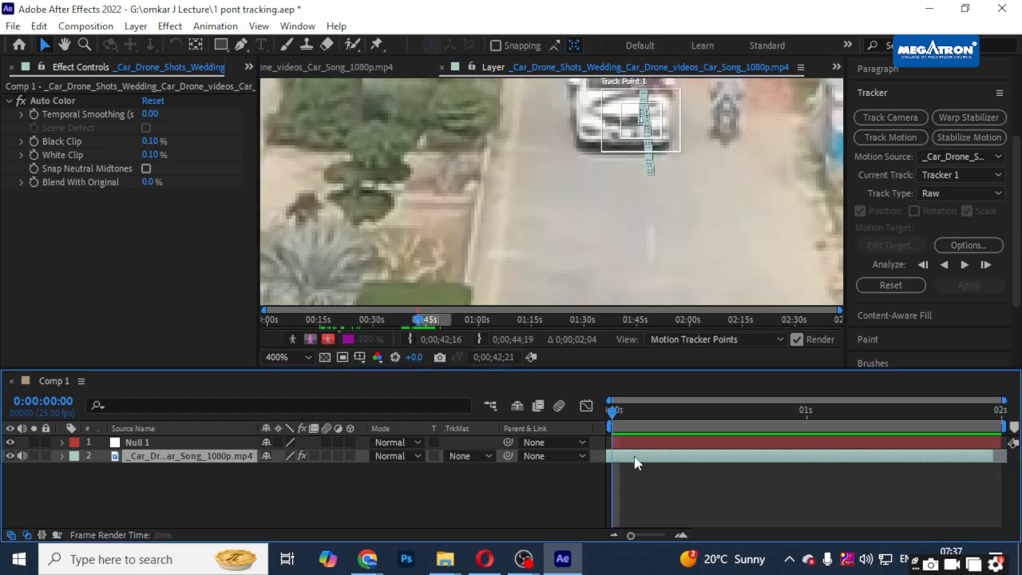
left_click(61, 456)
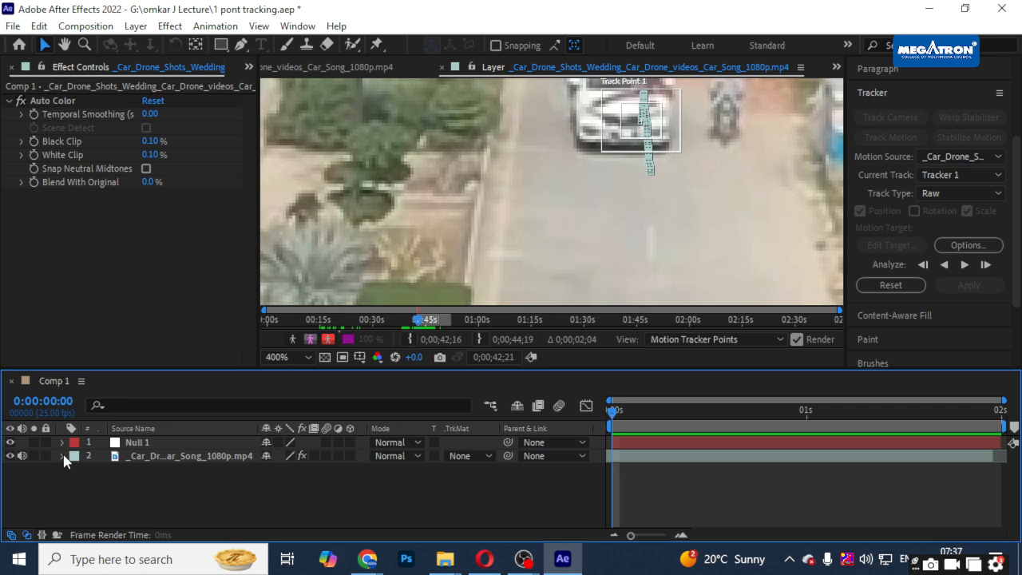
left_click(103, 457)
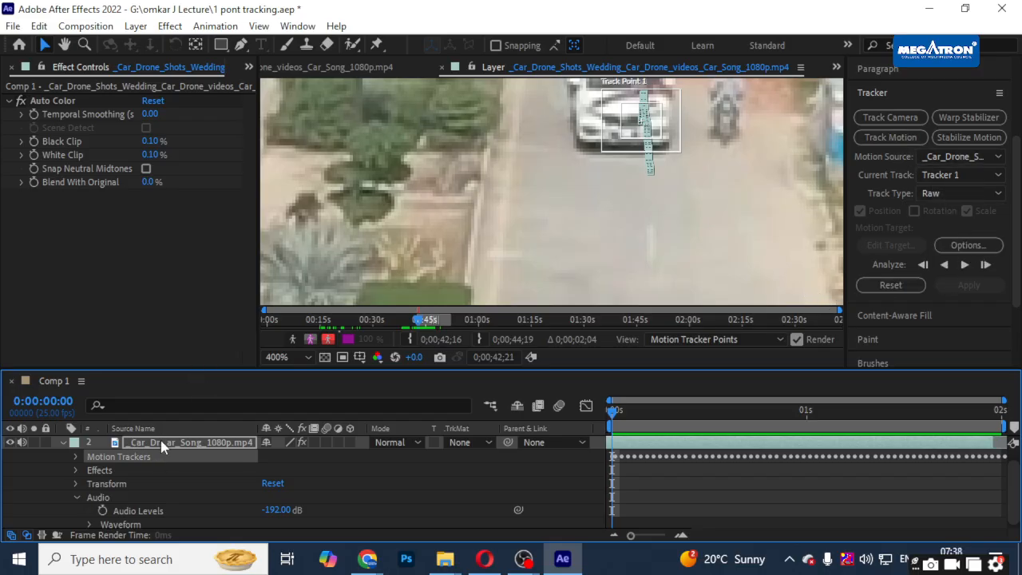
- View Null 1 in its own layer view, then return to the car footage layer's tracker points
key("ctrl+alt+shift+y")
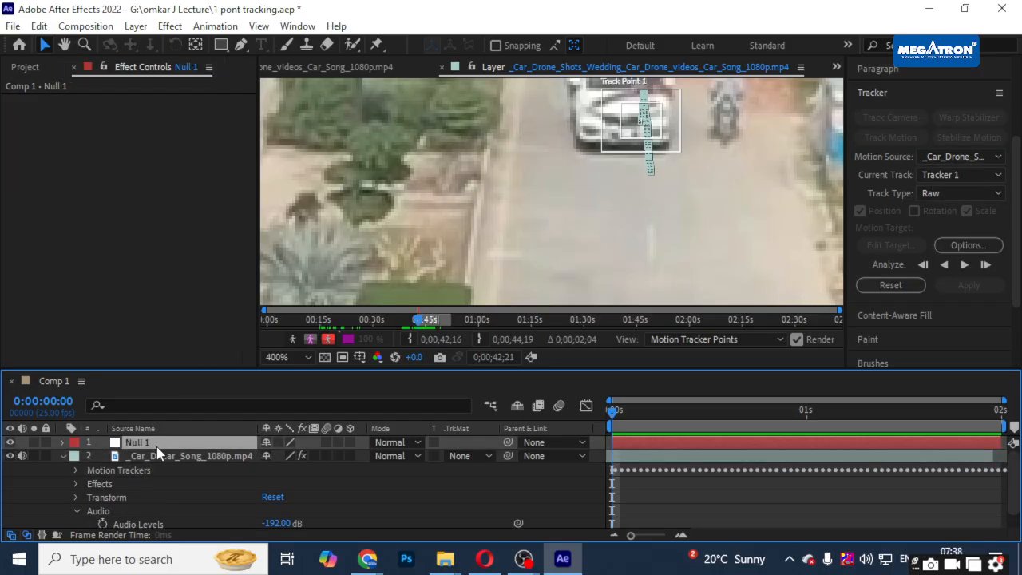
double_click(150, 442)
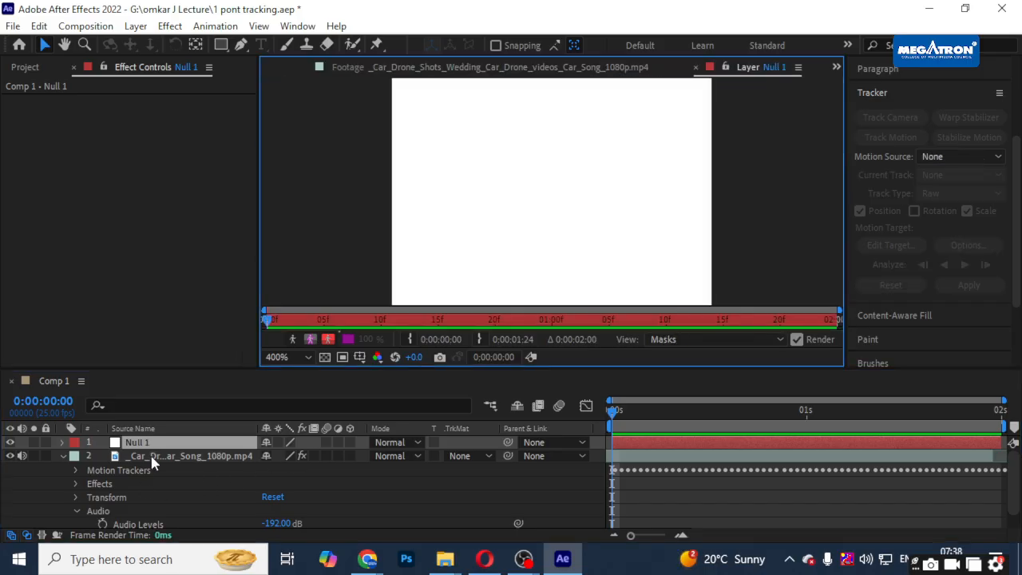
double_click(150, 458)
left_click(890, 137)
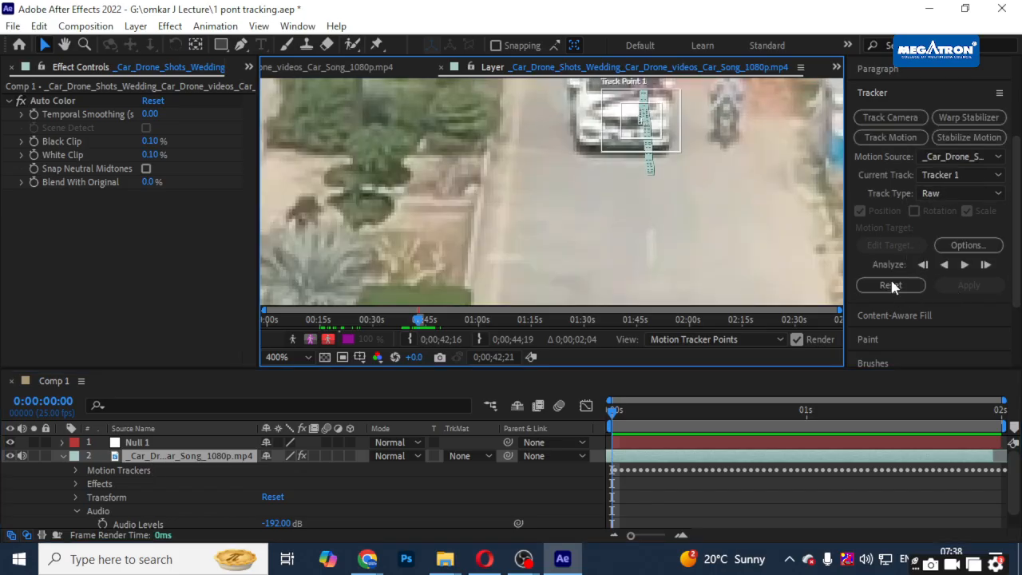
- Examine the tracker's options, track types and motion source choices for the car footage layer
left_click(999, 92)
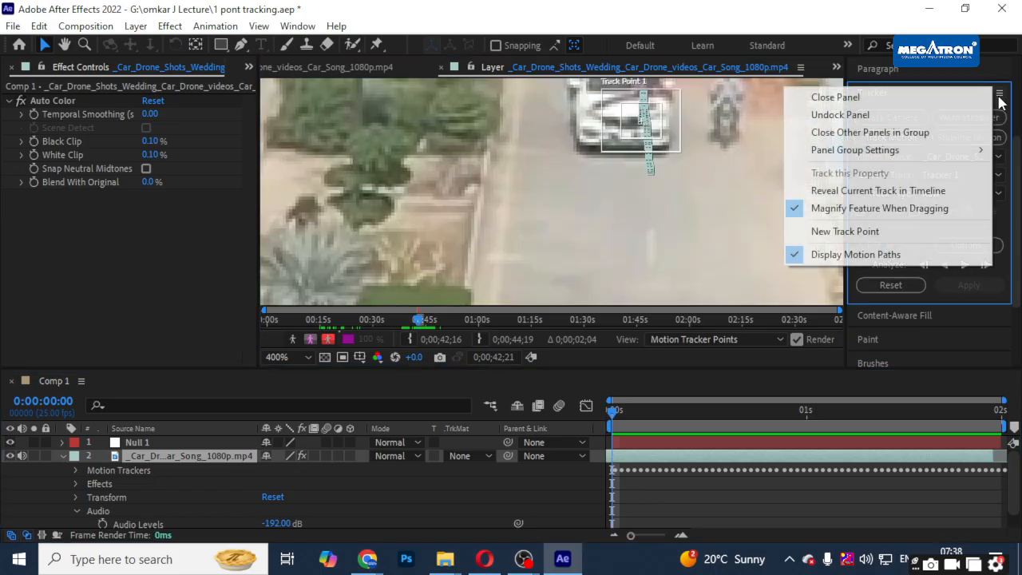
left_click(1017, 118)
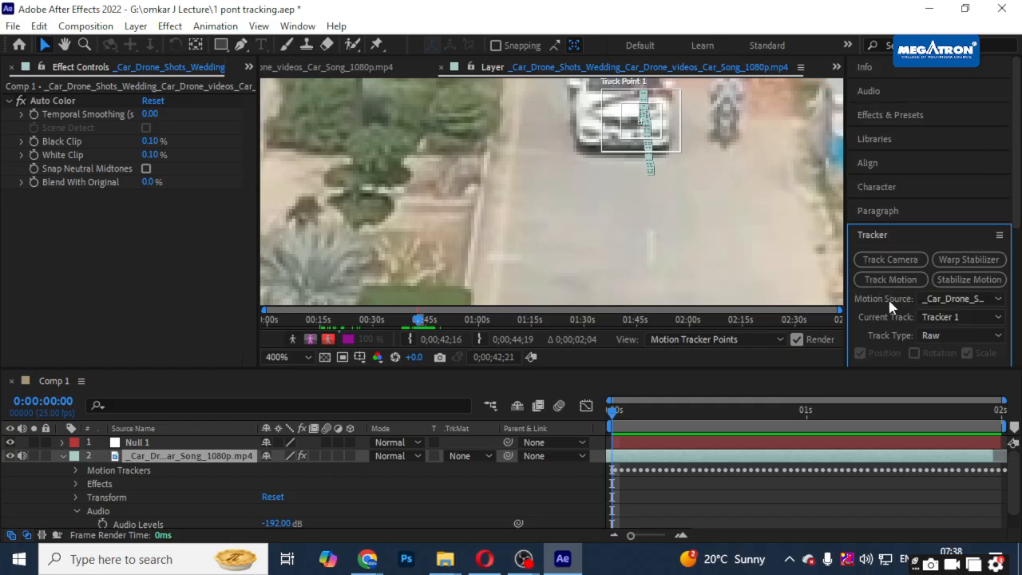
left_click(945, 337)
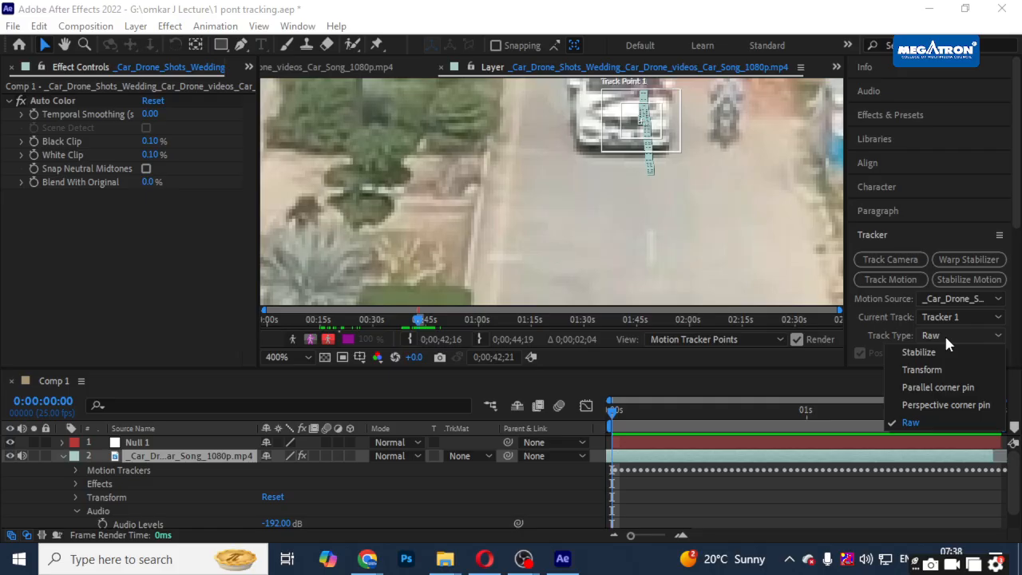
left_click(885, 330)
scroll(885, 320, "down", 3)
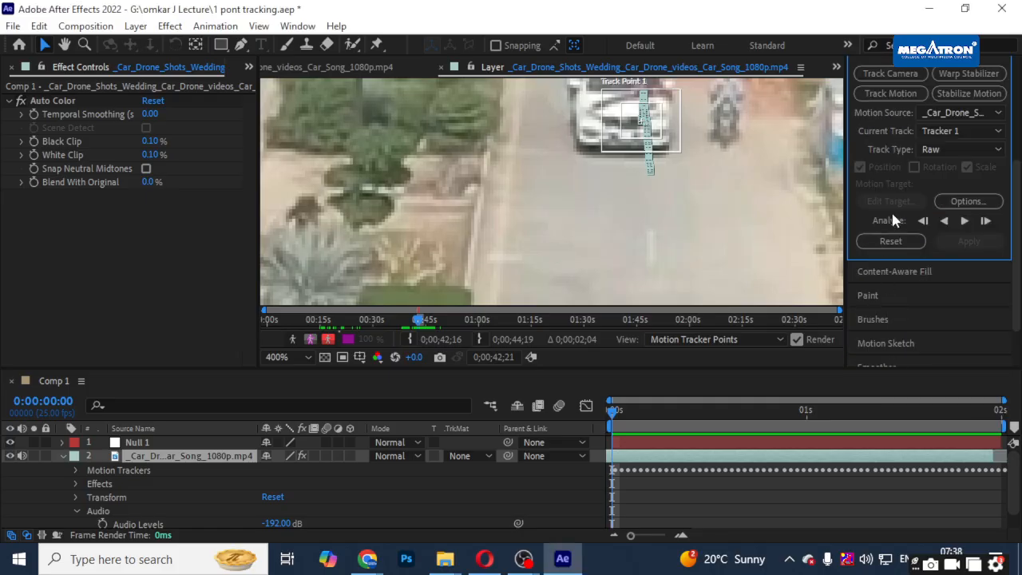
left_click(645, 459)
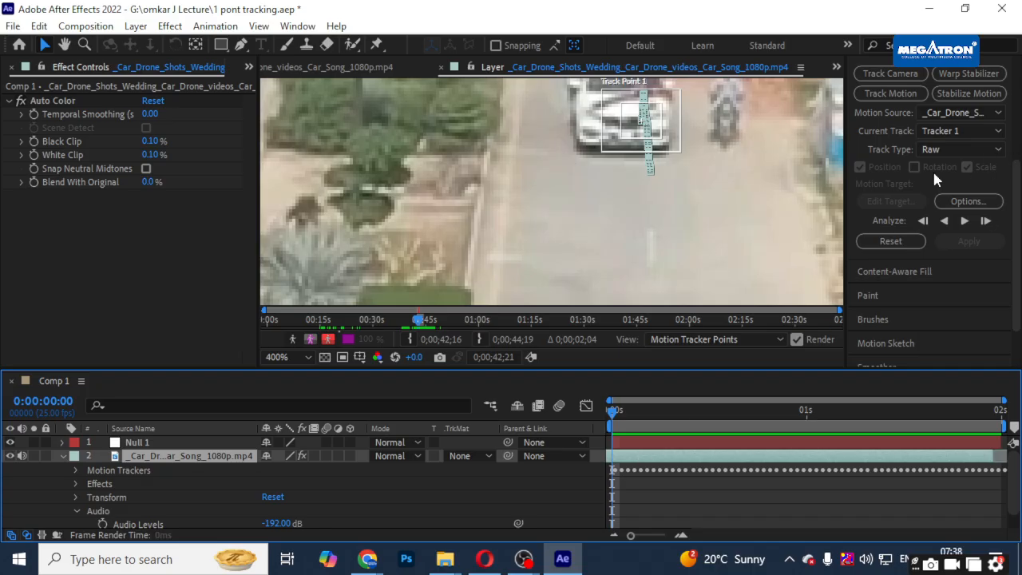
scroll(926, 179, "up", 3)
scroll(912, 239, "down", 3)
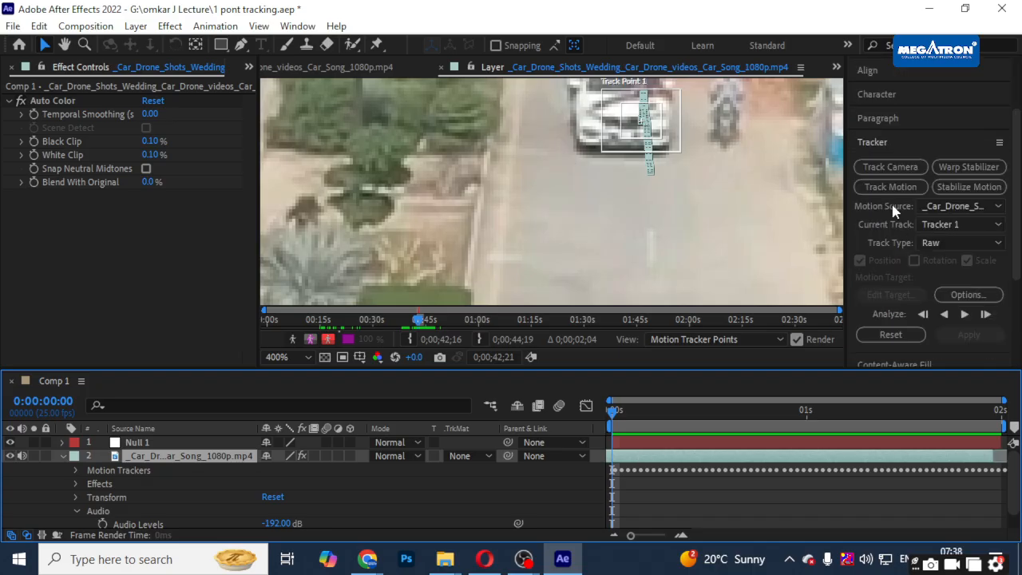
left_click(998, 207)
left_click(782, 262)
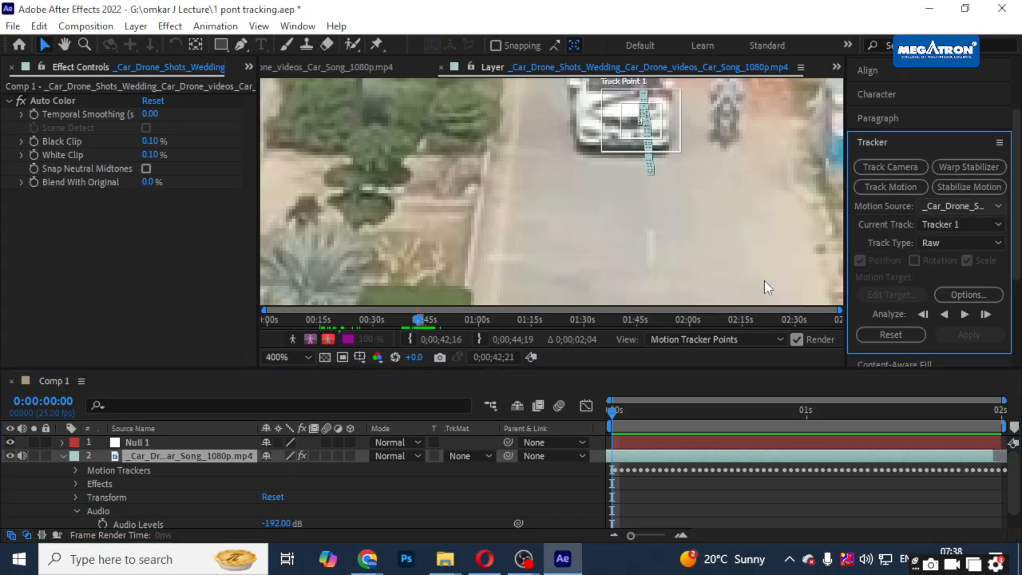
- With Null 1 selected, choose the car footage video as the tracker's motion source
left_click(169, 444)
left_click(996, 207)
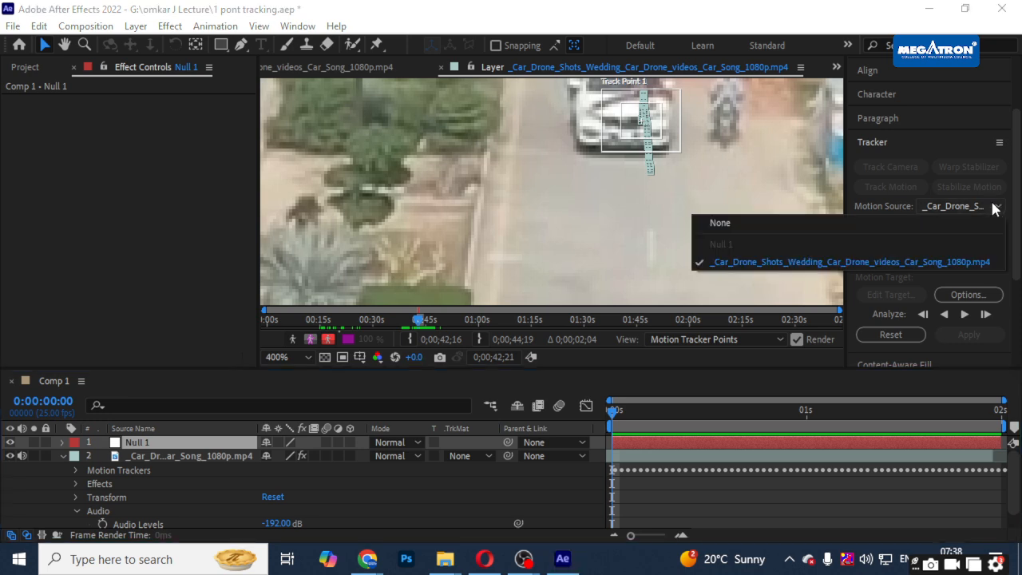
left_click(860, 262)
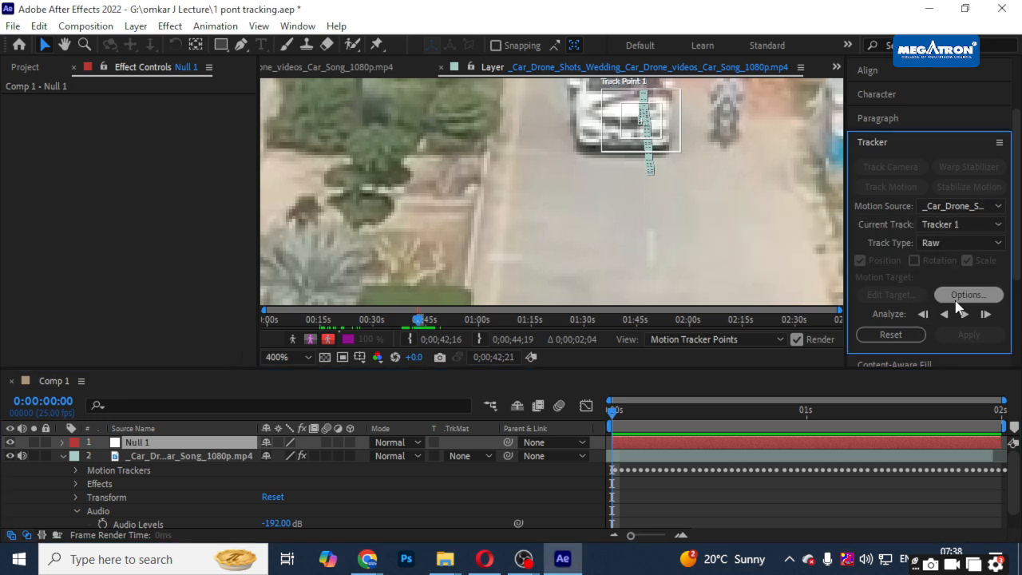
- Try the Transform track type on Tracker 1, then revert it to Raw
left_click(962, 226)
left_click(961, 223)
left_click(962, 241)
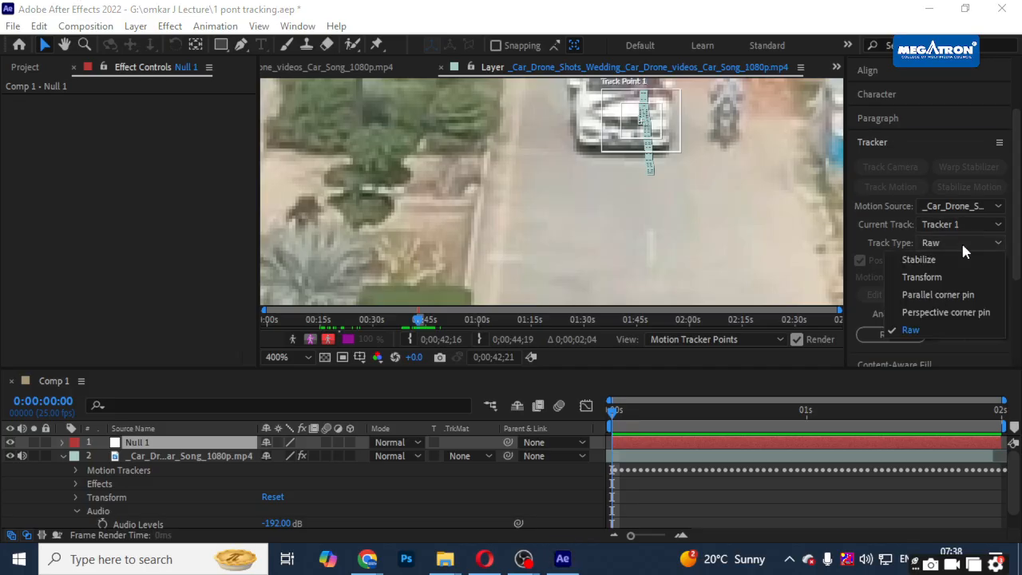
left_click(962, 241)
left_click(961, 241)
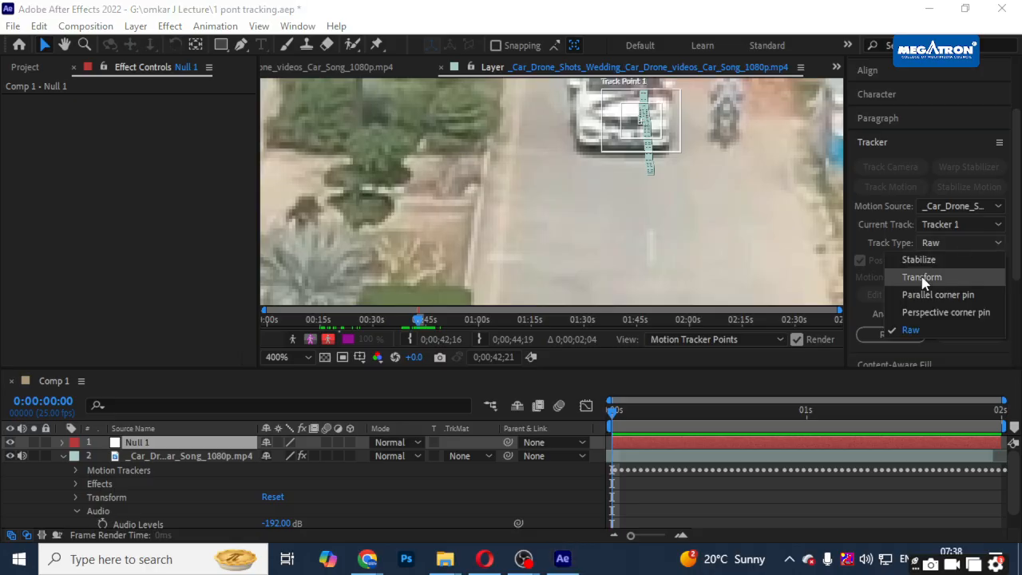
left_click(946, 277)
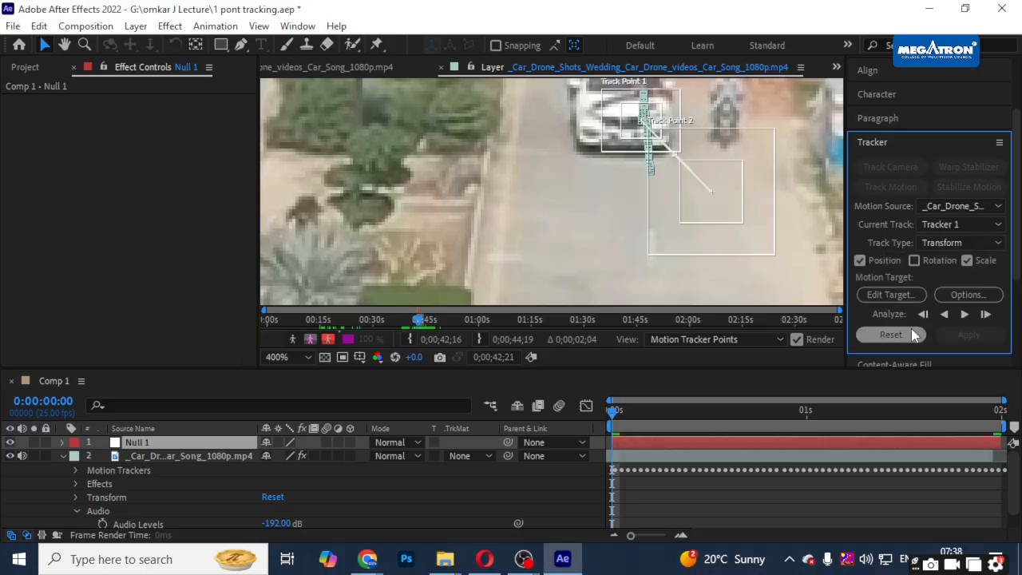
left_click(911, 334)
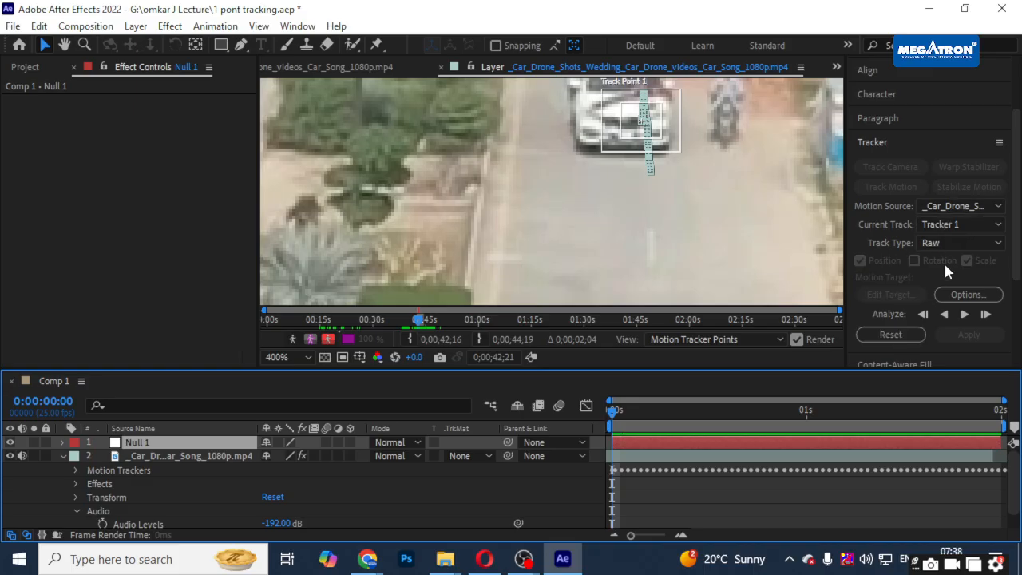
- Reselect the car footage layer and review its tracker settings and the list of enabled panels
scroll(912, 290, "down", 3)
scroll(913, 294, "up", 6)
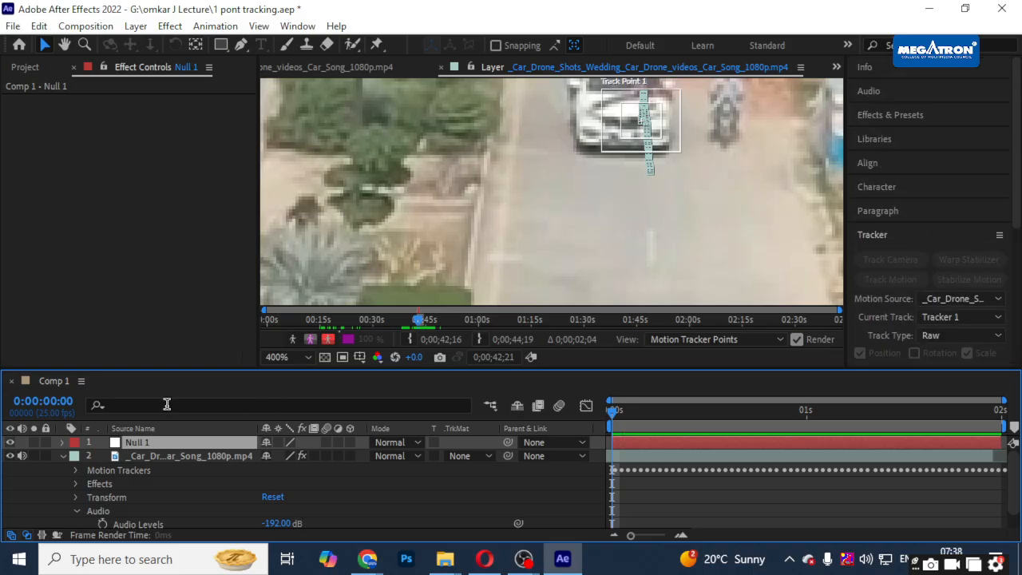
left_click(178, 456)
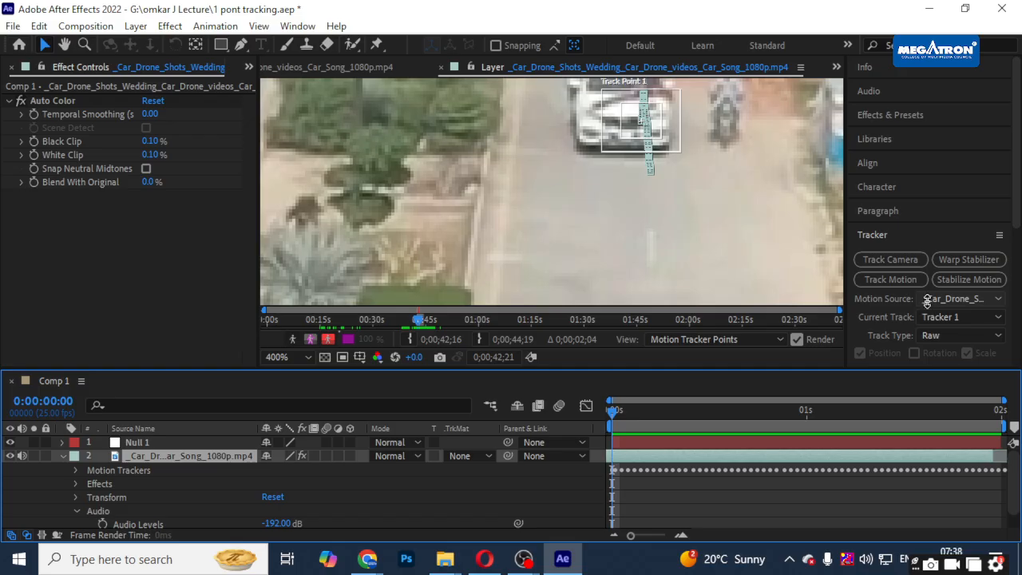
scroll(873, 309, "down", 2)
scroll(893, 307, "up", 2)
scroll(893, 309, "down", 1)
left_click(297, 26)
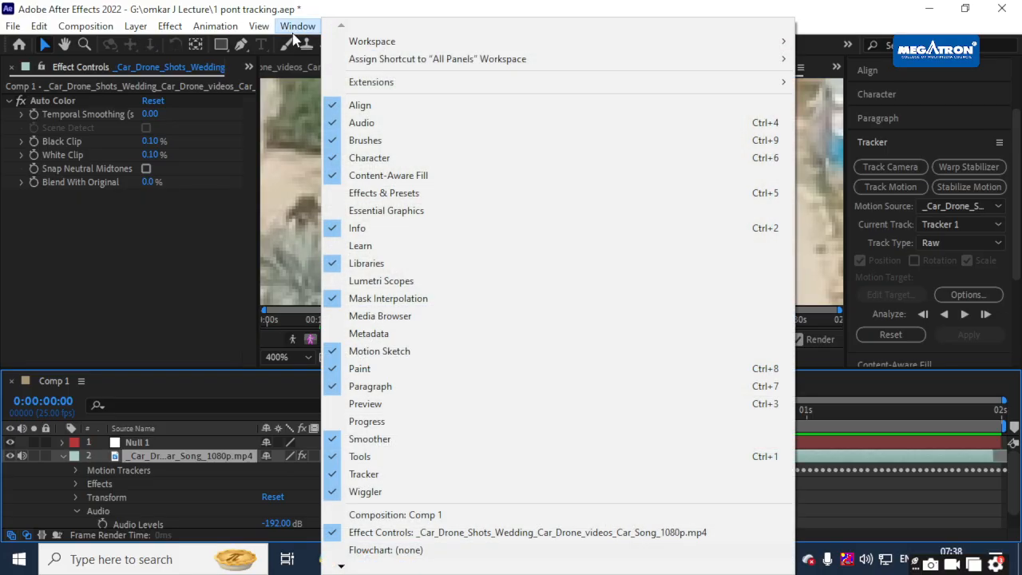
mouse_move(393, 45)
left_click(178, 41)
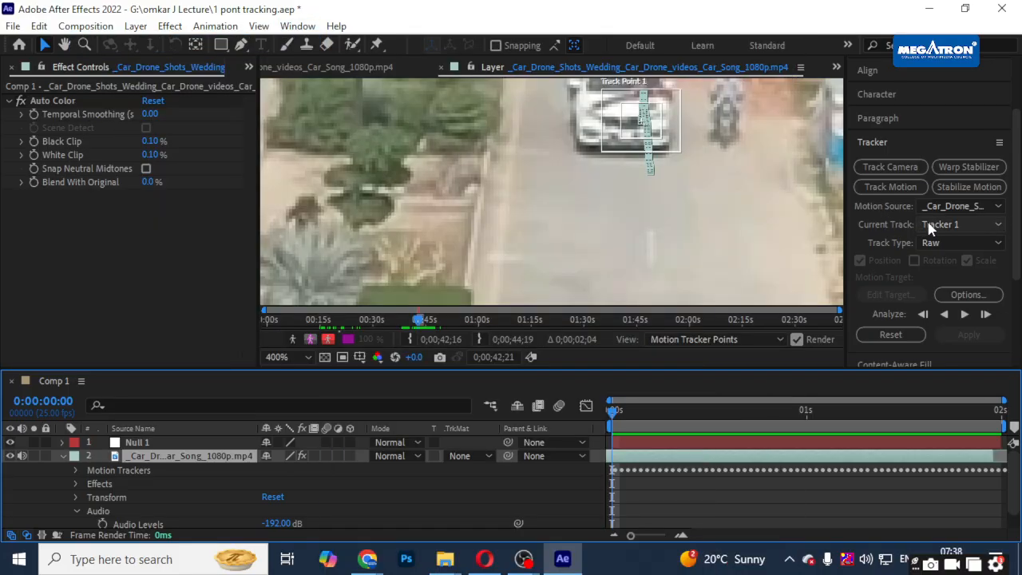
- Check the current track and track type choices for the car footage, then select Null 1
left_click(953, 224)
left_click(953, 224)
left_click(946, 239)
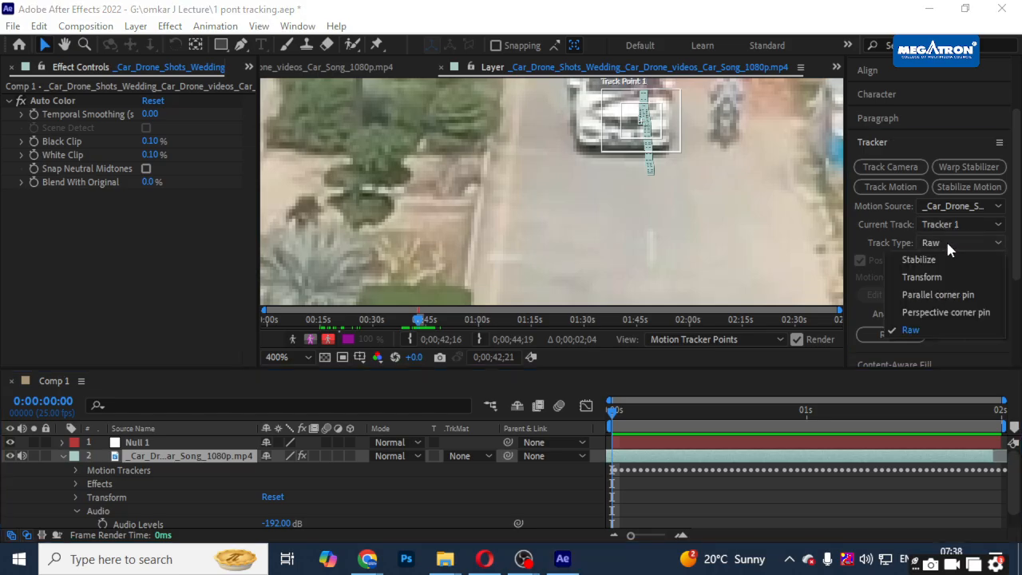
left_click(883, 285)
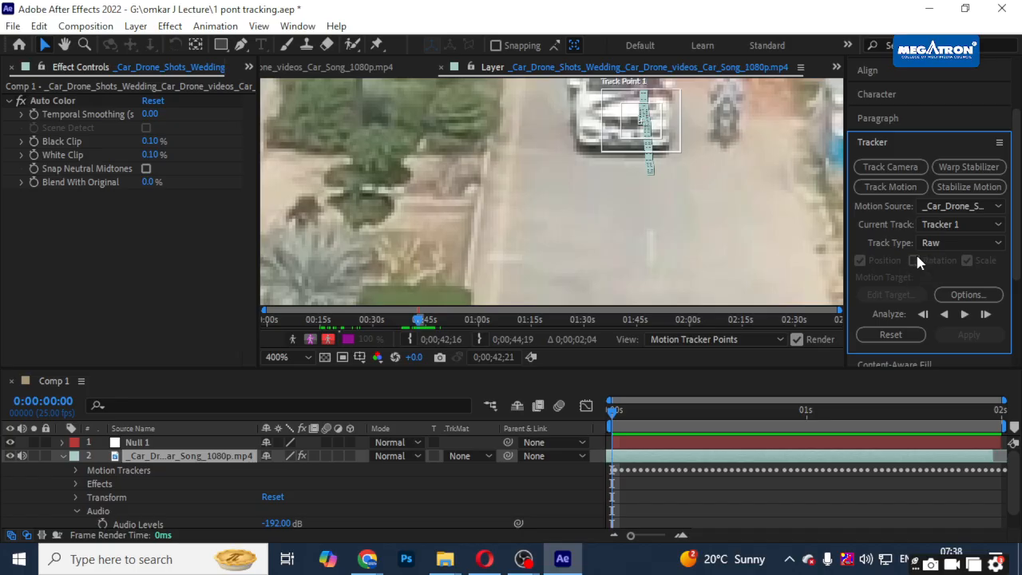
left_click(640, 444)
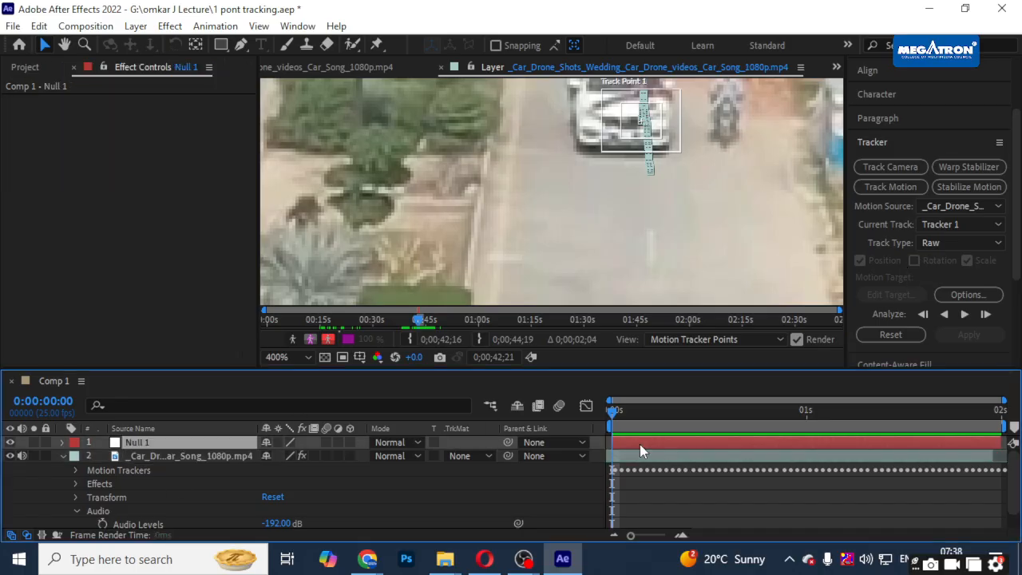
- Expand the car footage's motion trackers, select Tracker 1, and check the available motion sources
left_click(76, 470)
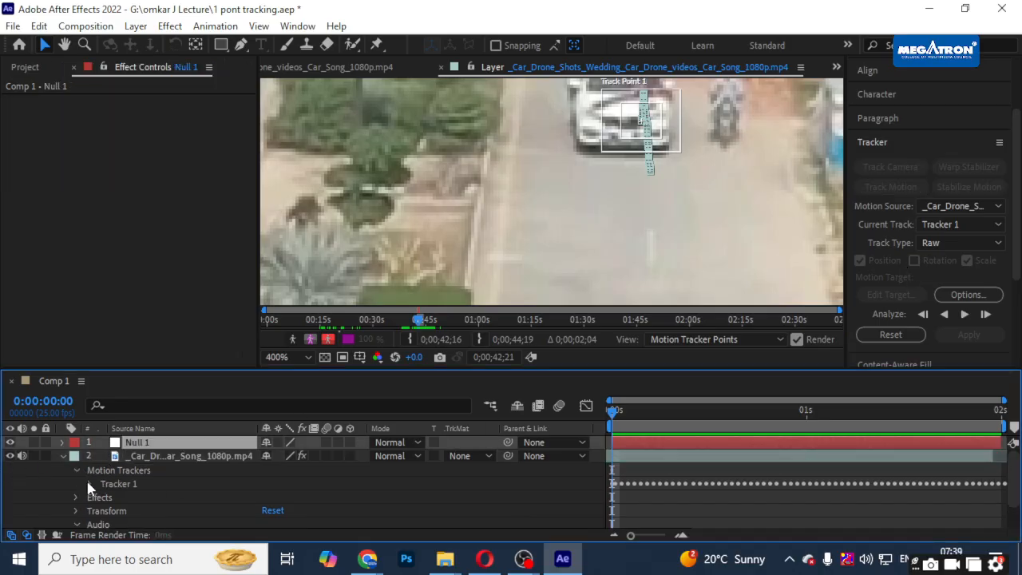
left_click(89, 484)
left_click(116, 483)
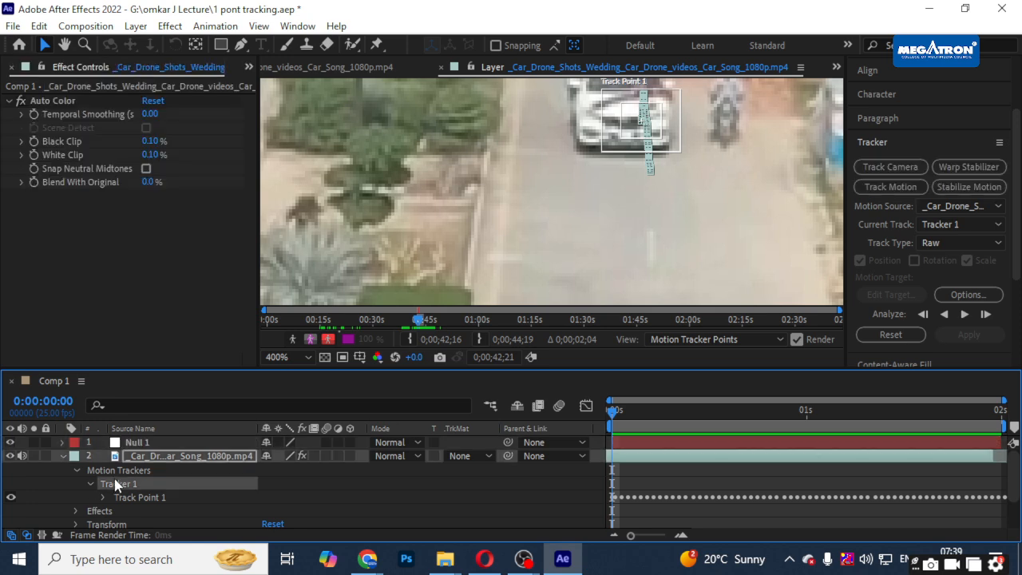
left_click(966, 207)
left_click(967, 207)
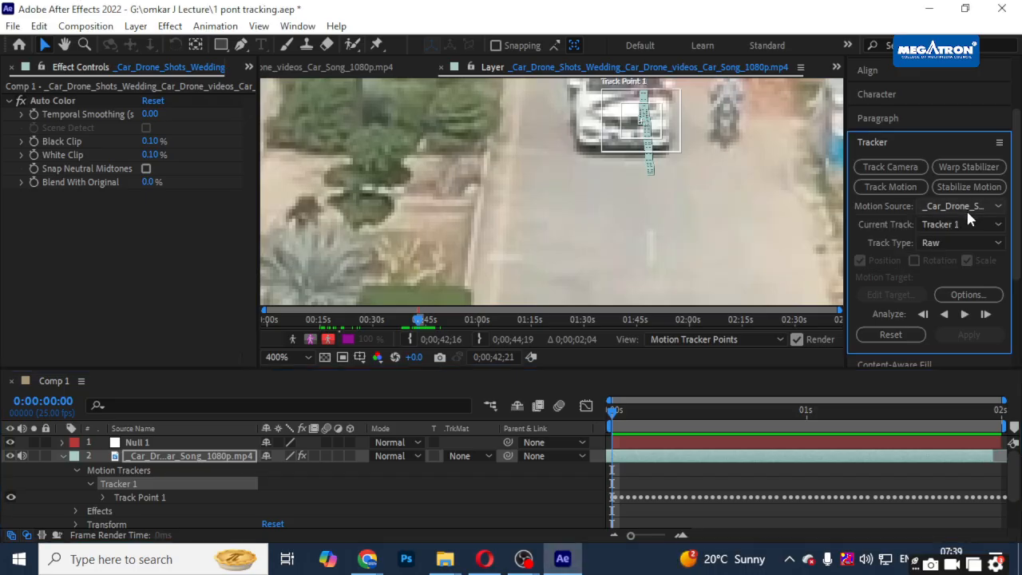
scroll(957, 334, "down", 3)
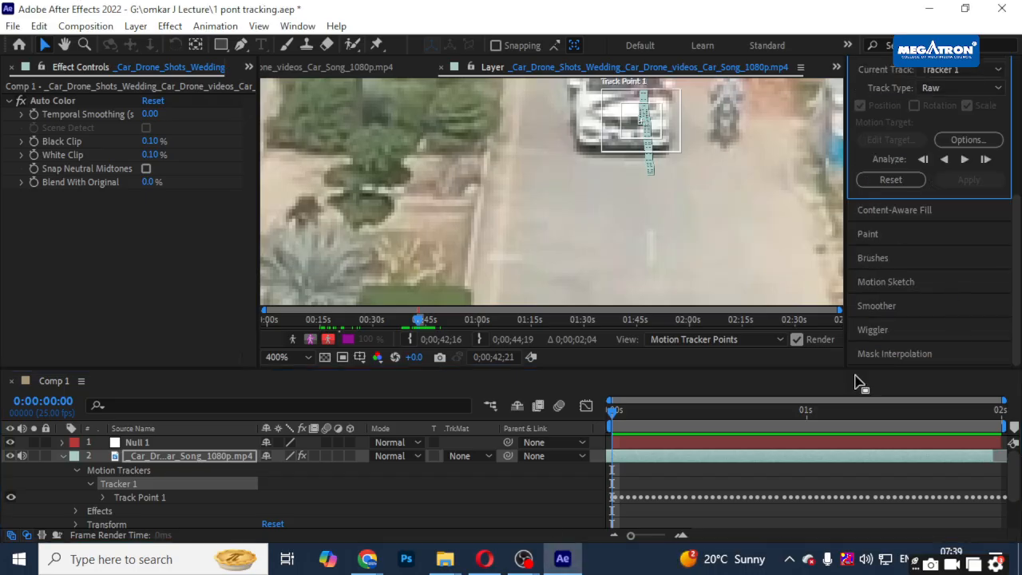
- Try adding a second motion track to the car footage layer, then delete it
left_click(631, 460)
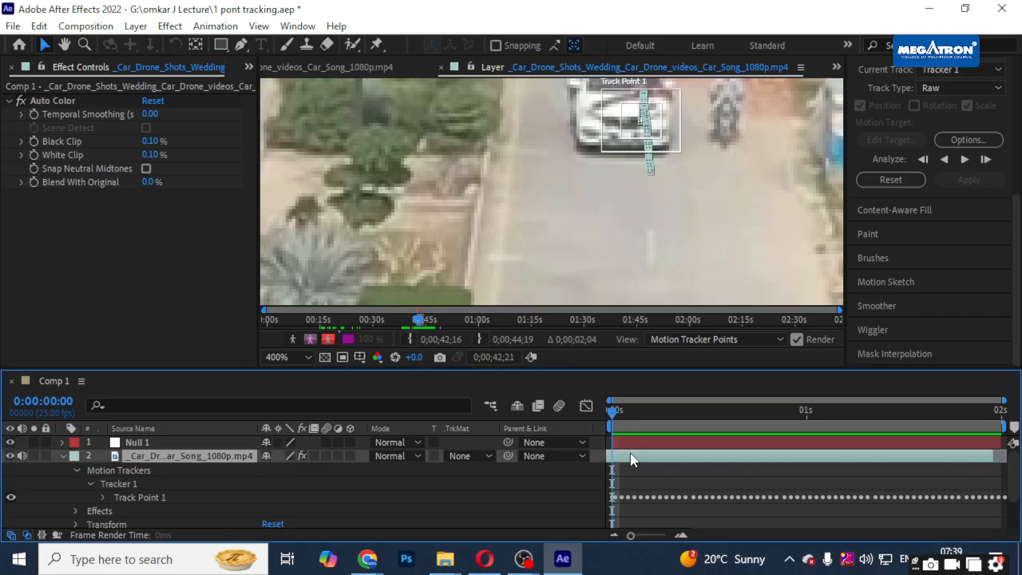
key("Return")
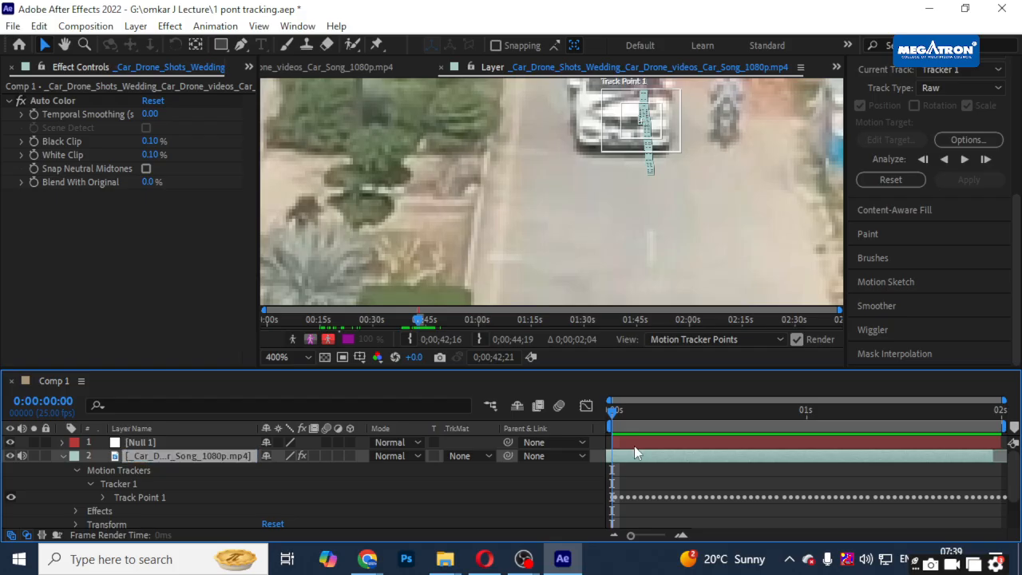
scroll(933, 173, "up", 2)
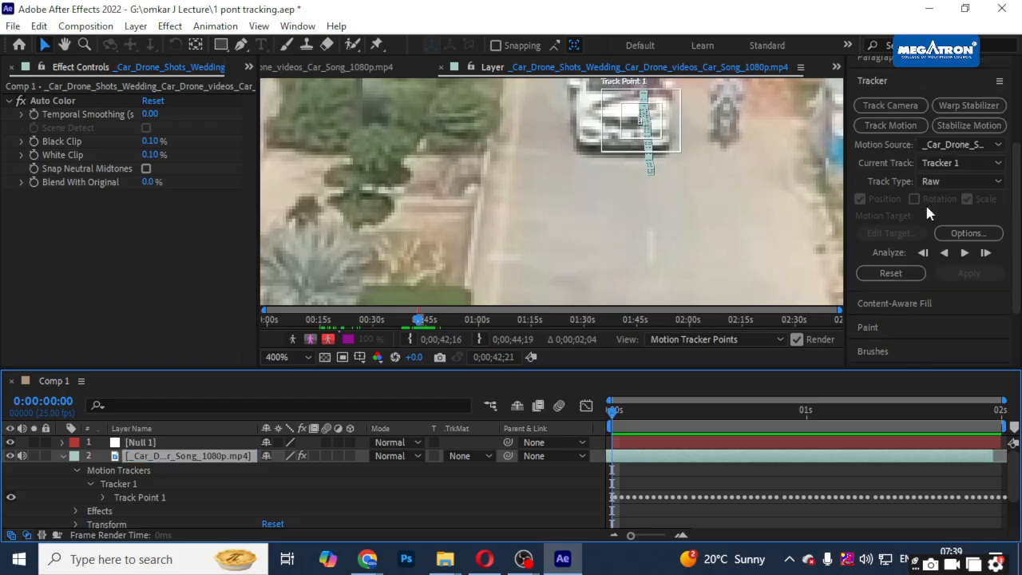
left_click(908, 130)
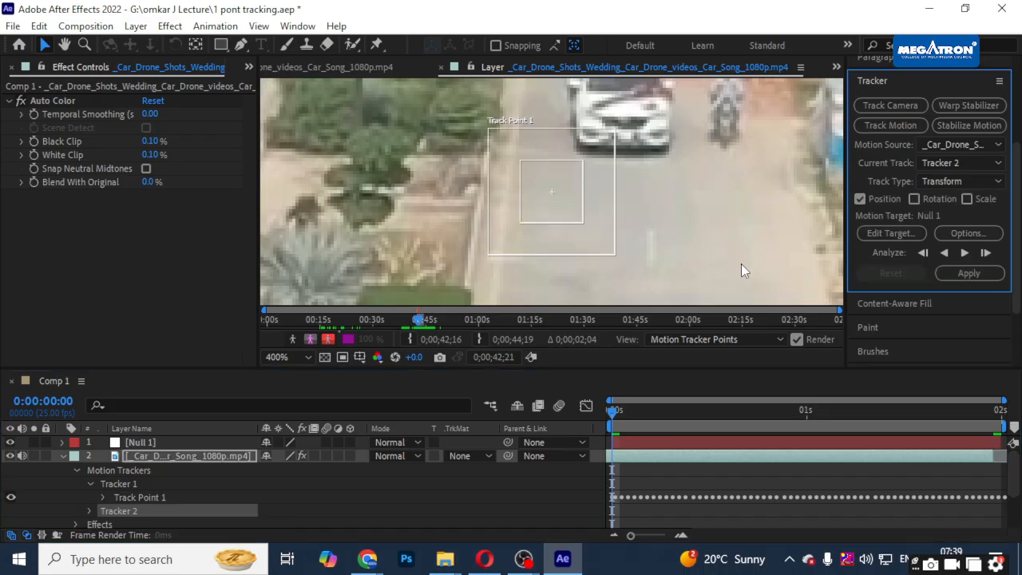
key("Delete")
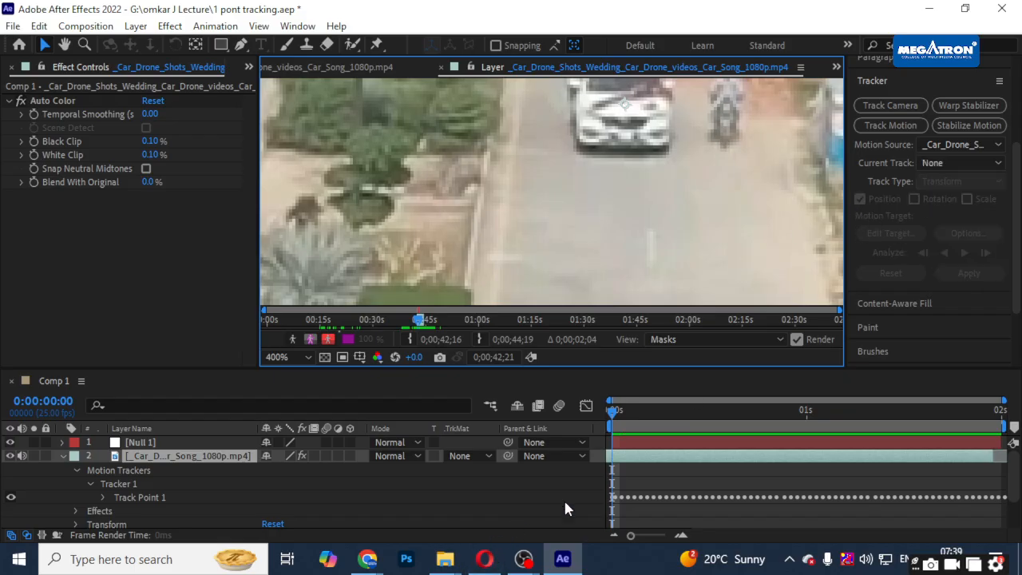
- With Null 1 selected, check the motion source and set the current track to Tracker 1
left_click(641, 444)
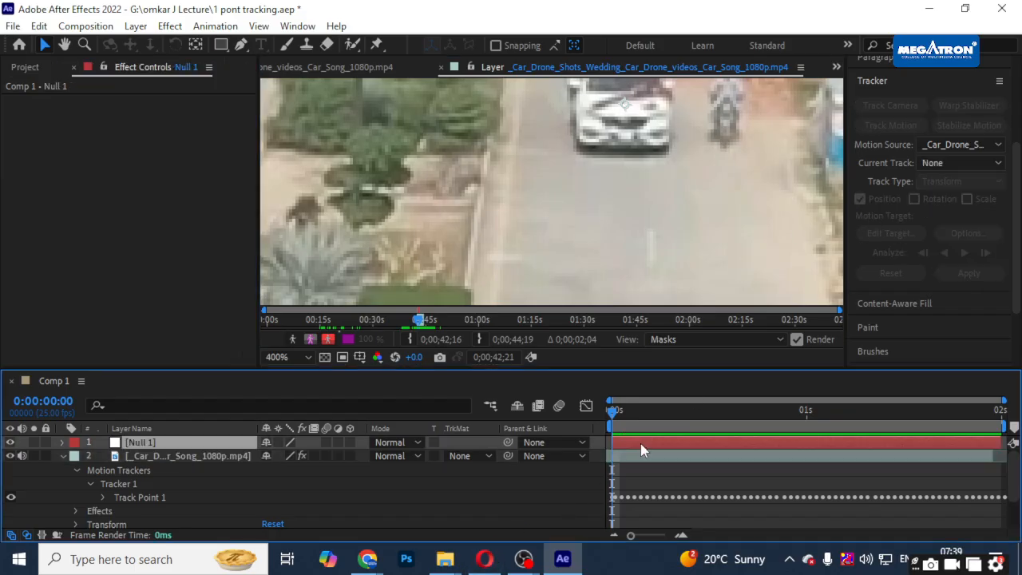
left_click(957, 144)
left_click(934, 199)
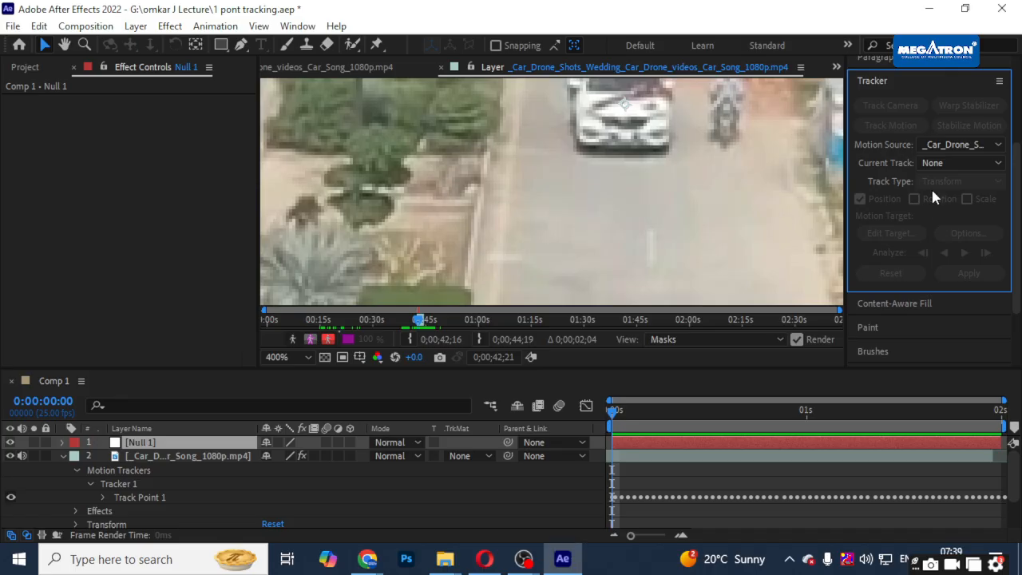
left_click(947, 162)
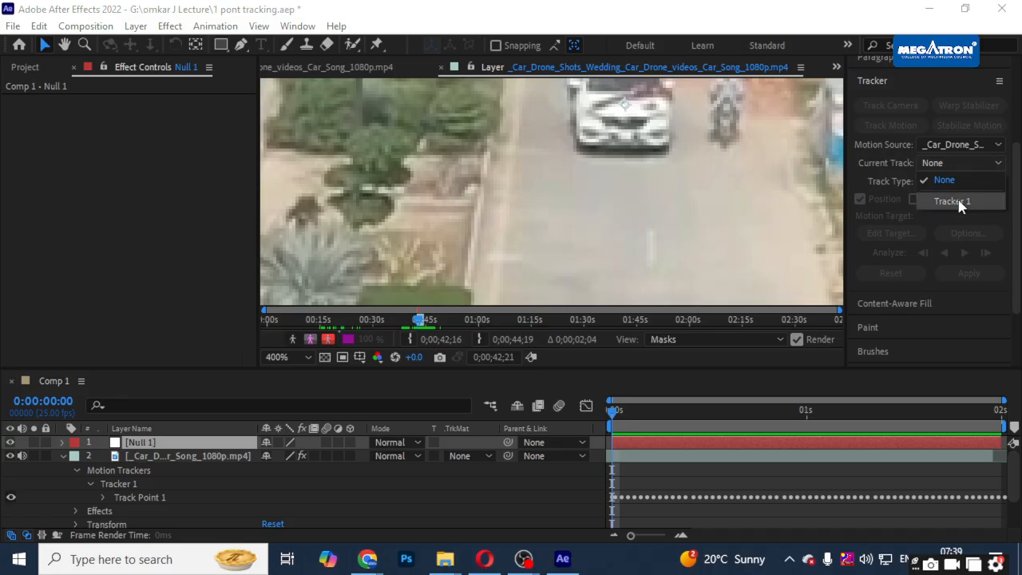
left_click(958, 201)
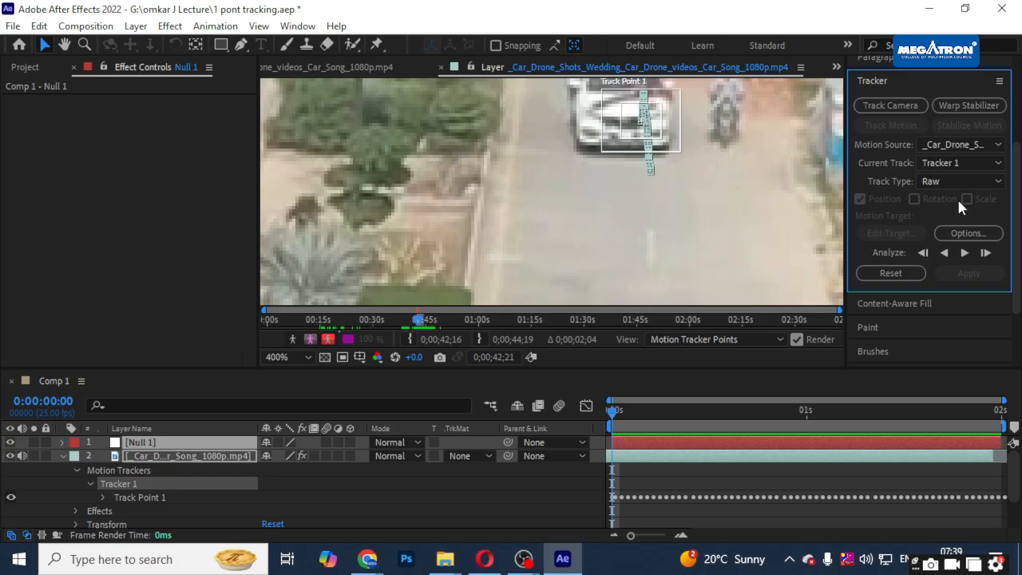
left_click(970, 165)
left_click(971, 168)
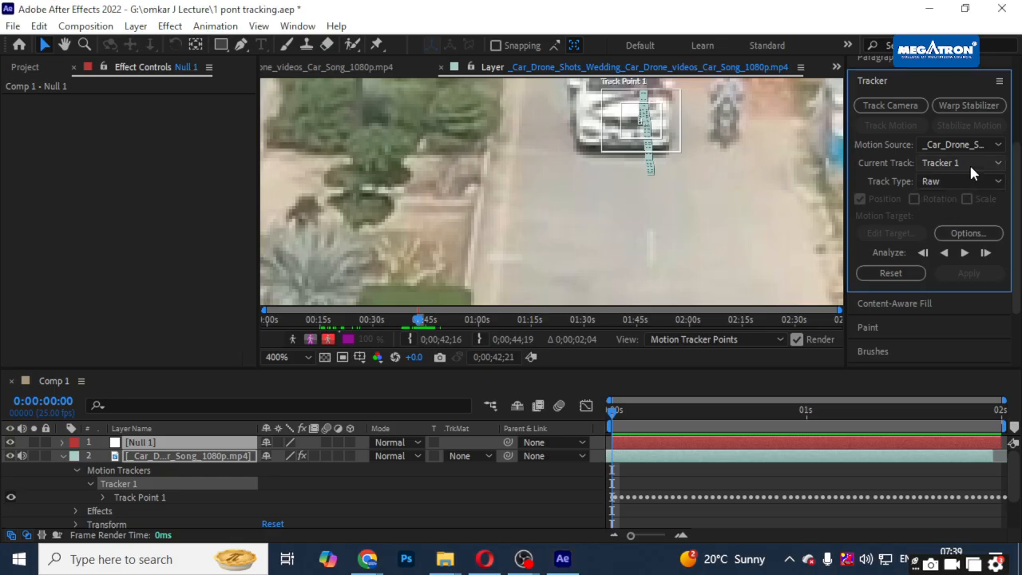
- Parent the Null 1 layer to the car footage layer
left_click(198, 456)
left_click(522, 445)
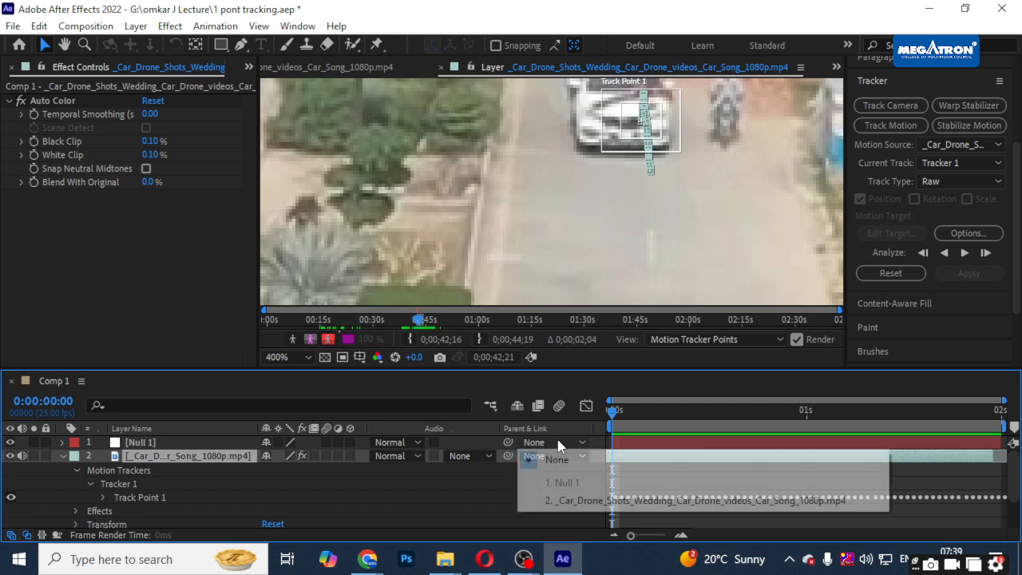
left_click(578, 499)
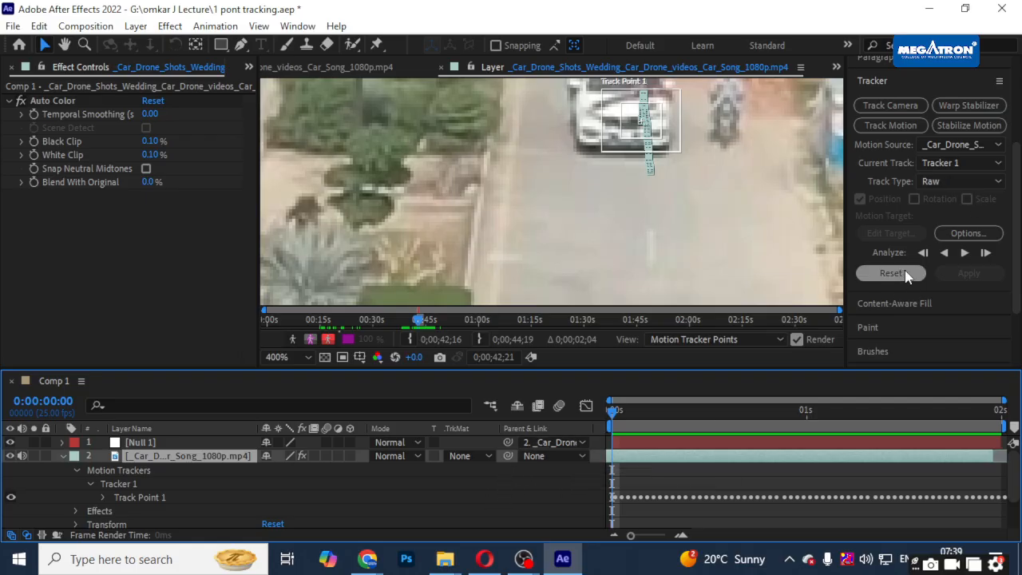
- Review Tracker 1's motion tracker options and the motion source choices for the car footage
left_click(967, 233)
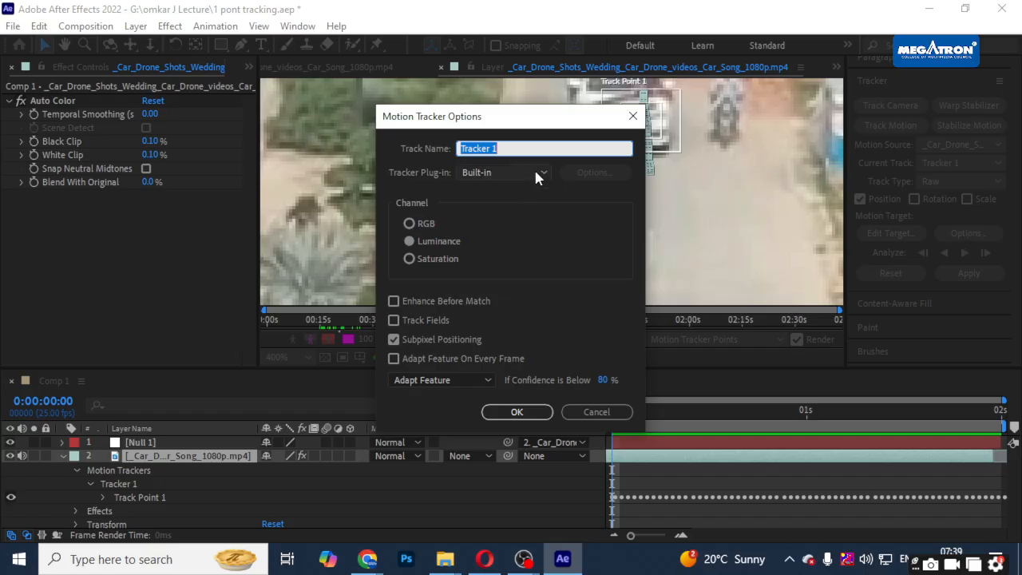
left_click(594, 413)
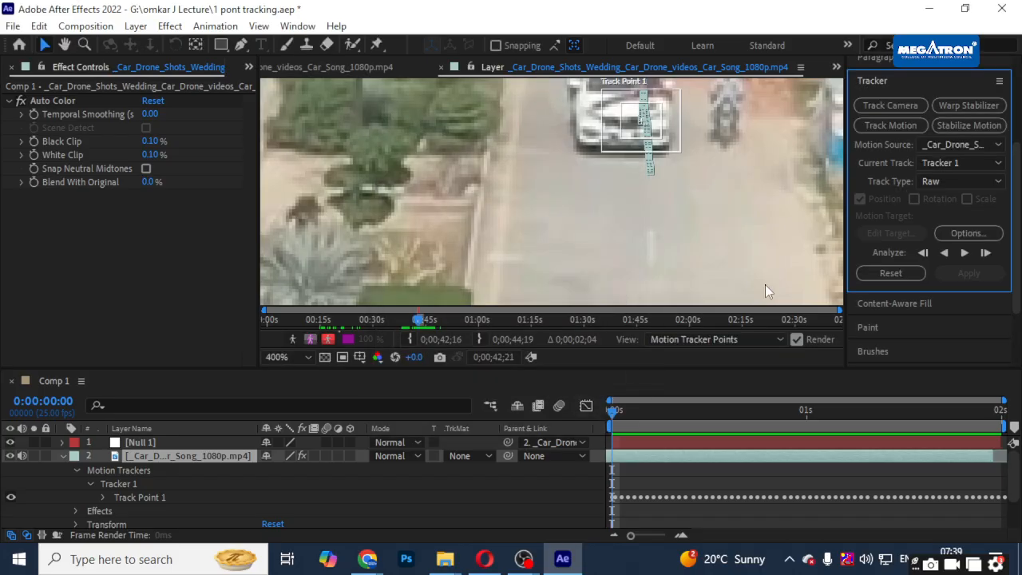
left_click(999, 146)
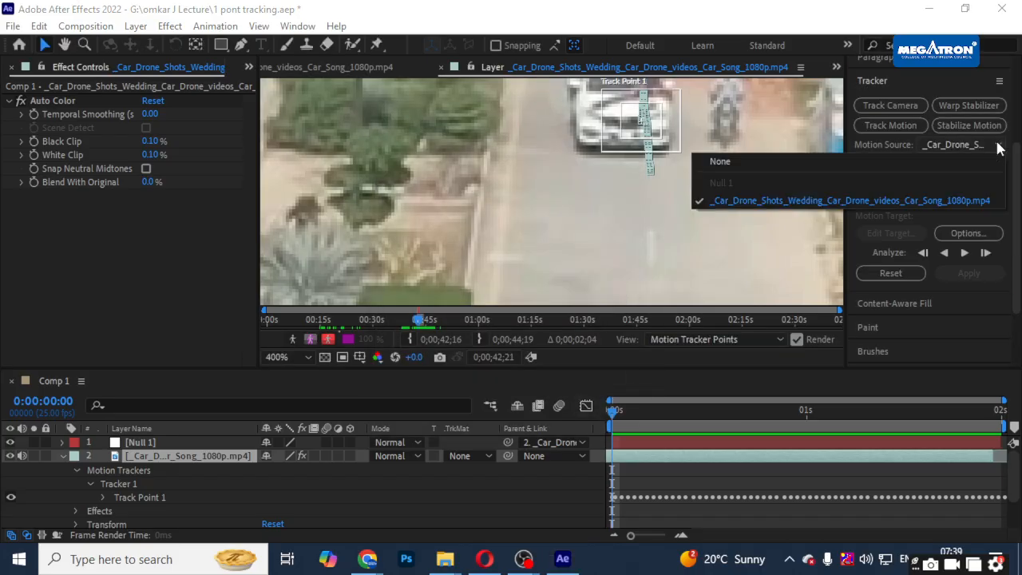
left_click(999, 146)
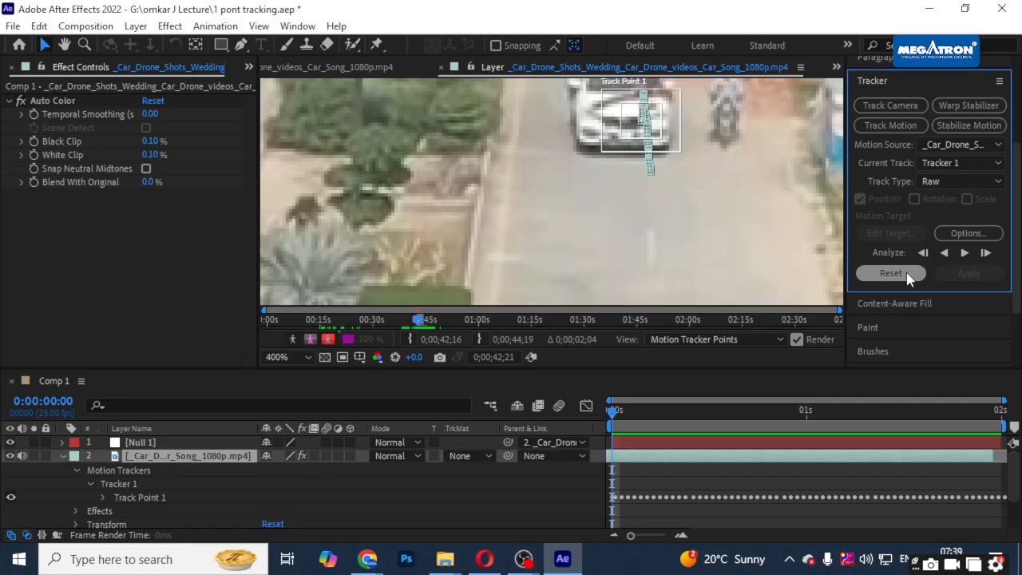
left_click(903, 301)
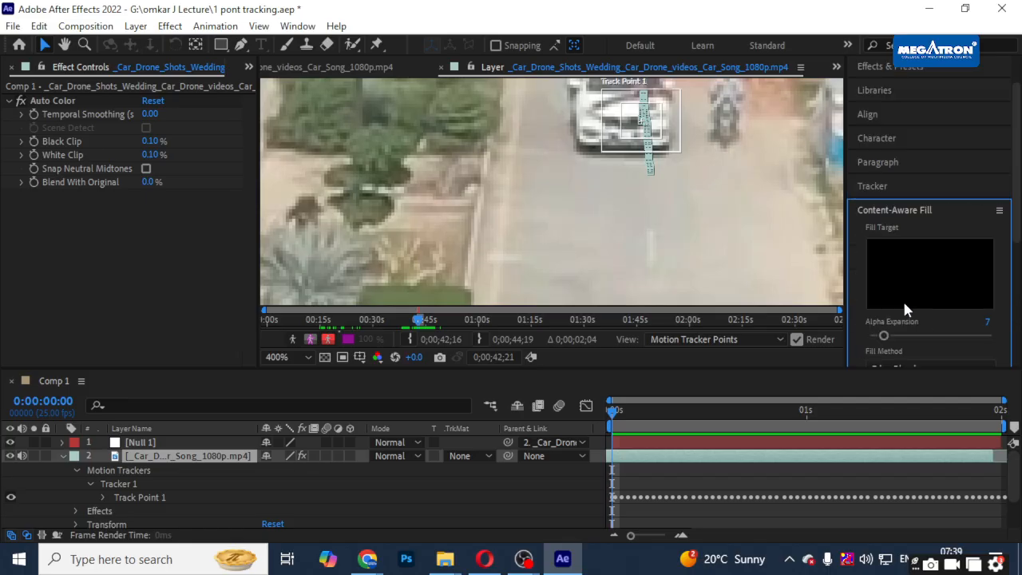
left_click(911, 212)
left_click(891, 187)
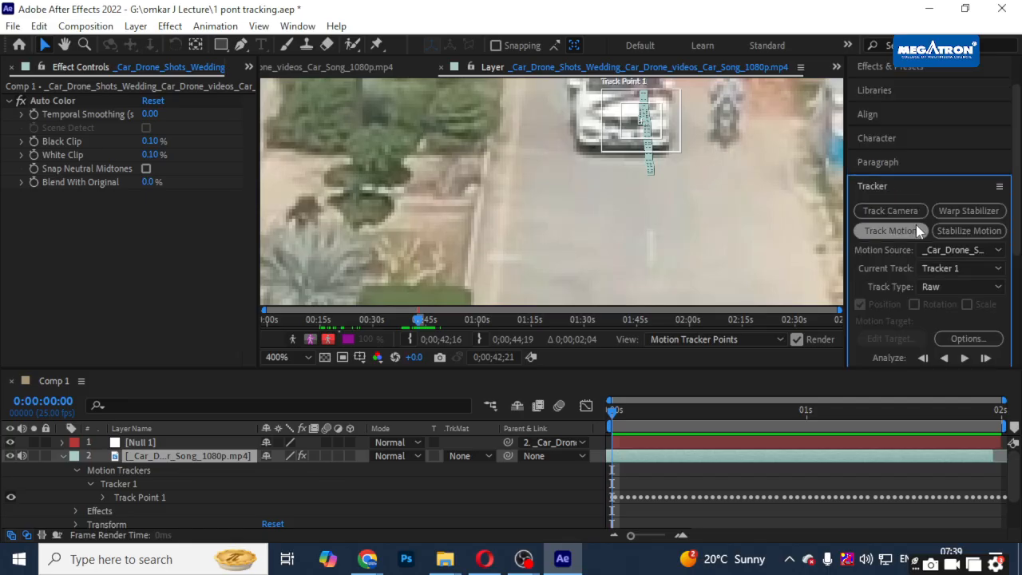
left_click(948, 251)
left_click(948, 251)
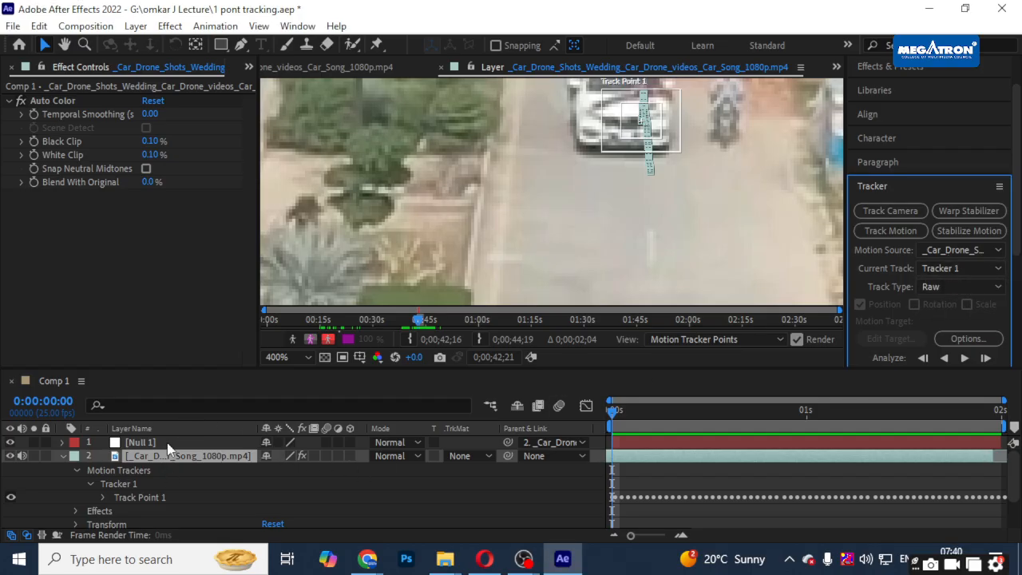
- With Null 1 selected, switch the current track to None and back to Tracker 1
left_click(168, 444)
left_click(966, 250)
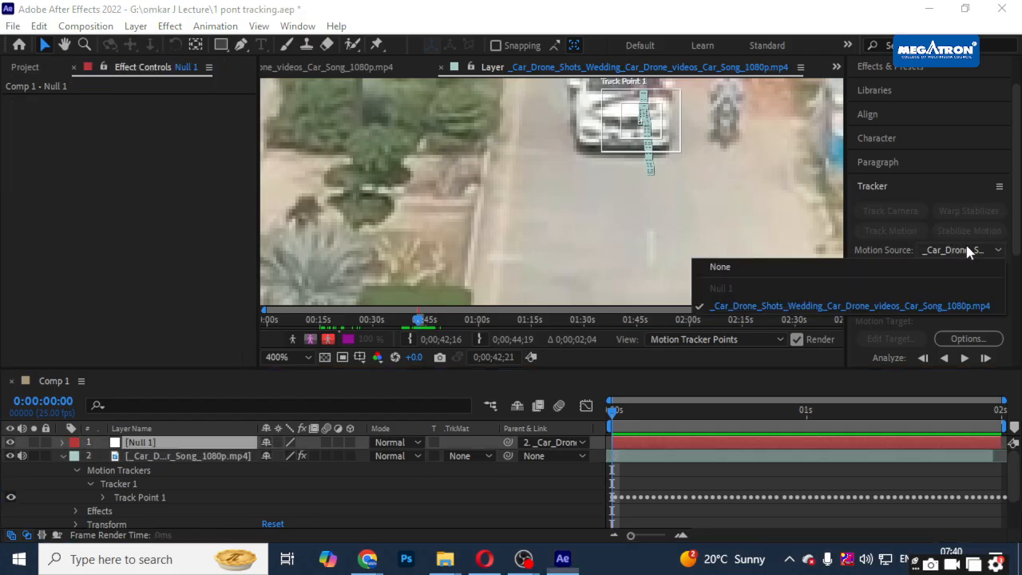
left_click(967, 250)
left_click(967, 269)
left_click(966, 269)
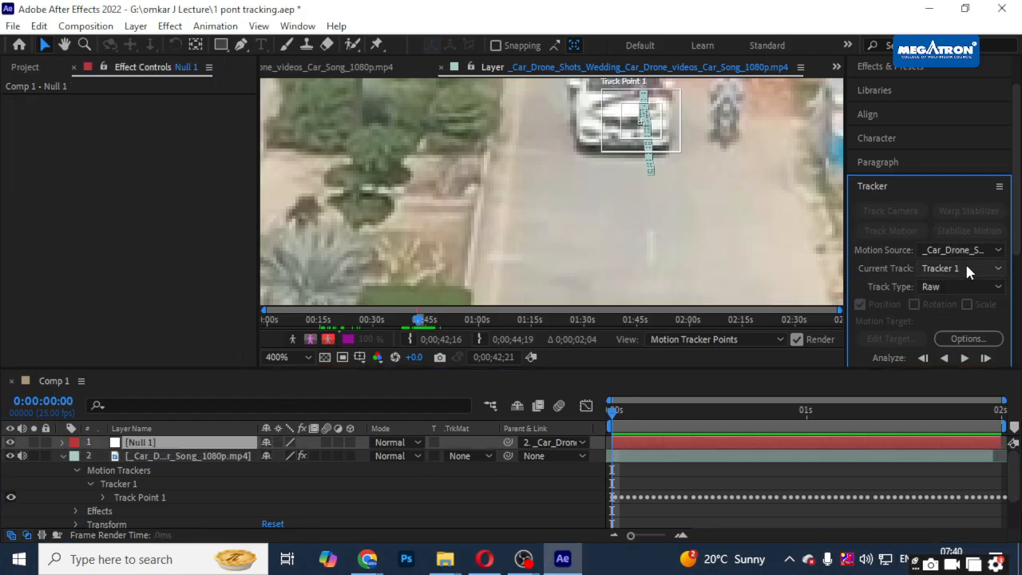
left_click(966, 269)
left_click(945, 287)
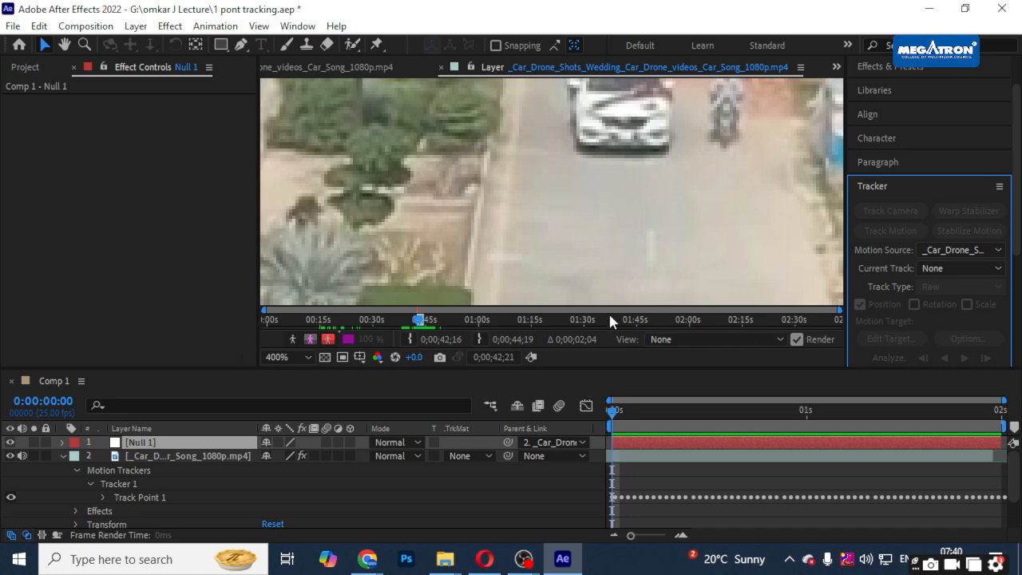
scroll(584, 234, "down", 8)
scroll(541, 214, "up", 4)
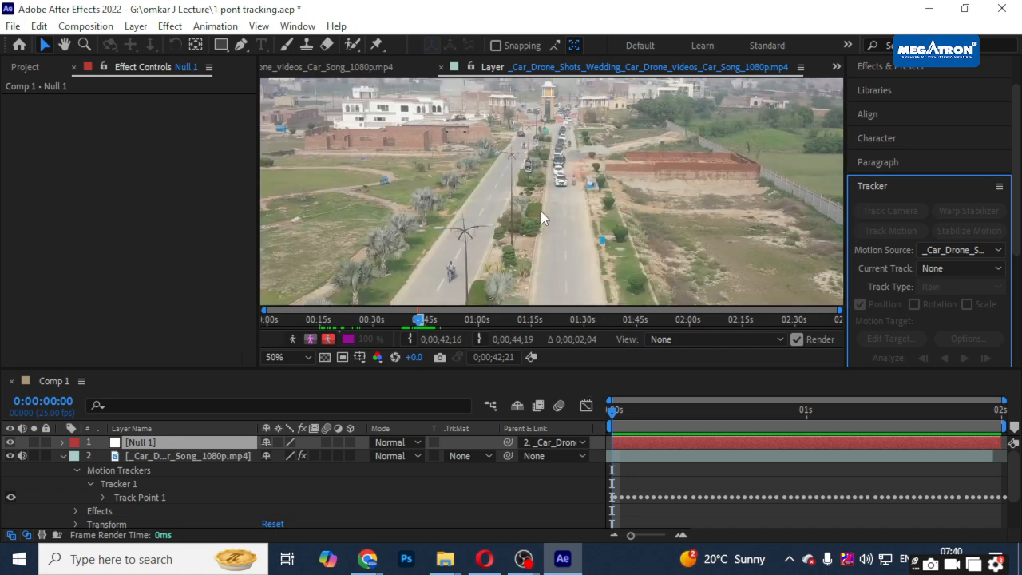
left_click(955, 268)
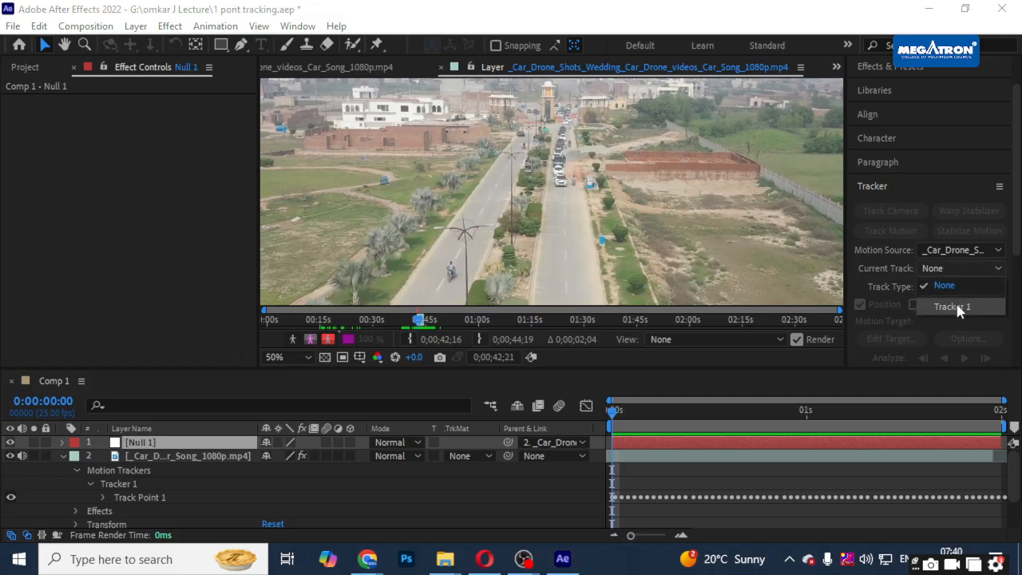
left_click(958, 304)
- Examine Tracker 1's options, then reselect the car footage layer and check its track type and motion source choices
left_click(967, 338)
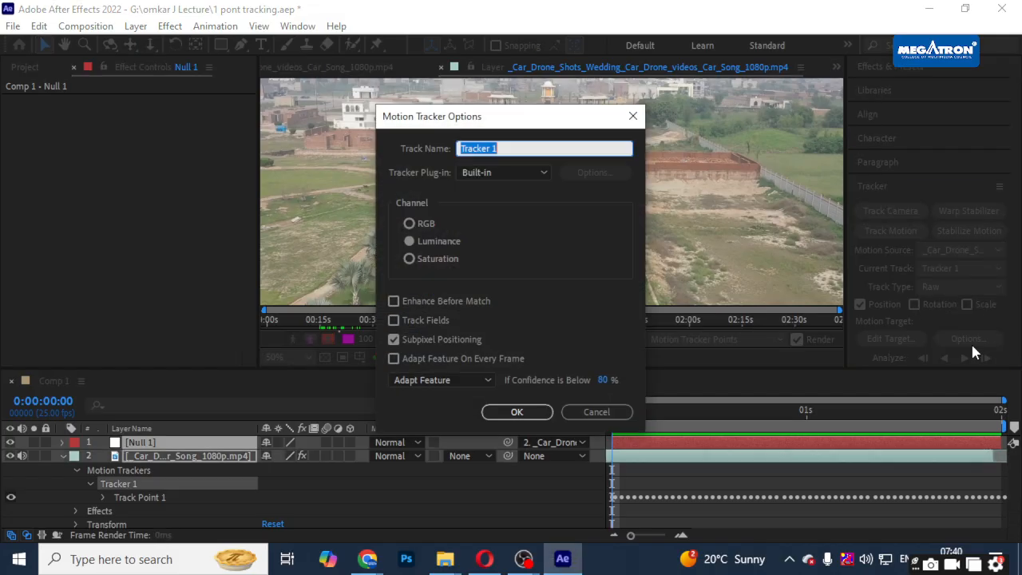
left_click(633, 117)
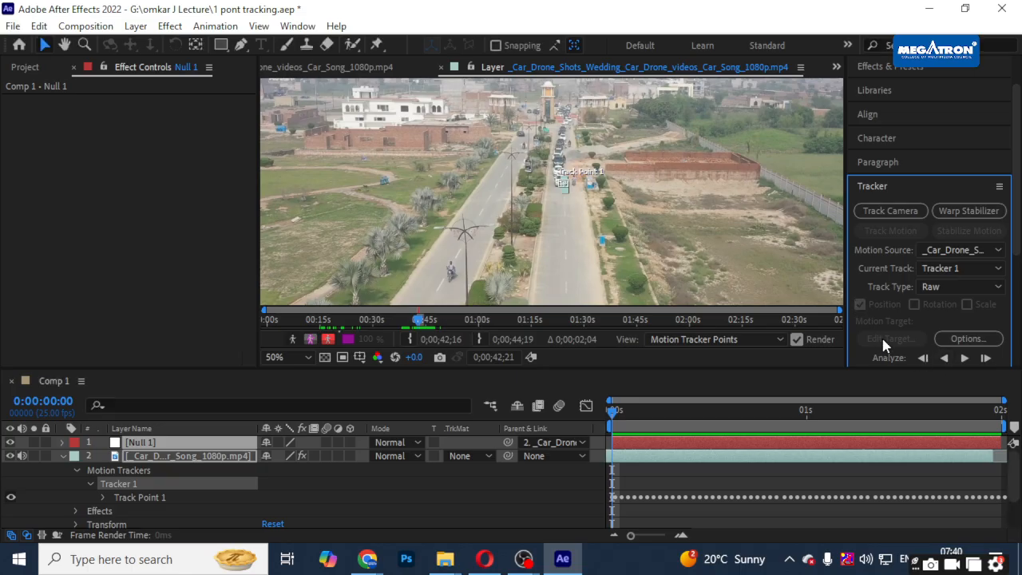
left_click(635, 446)
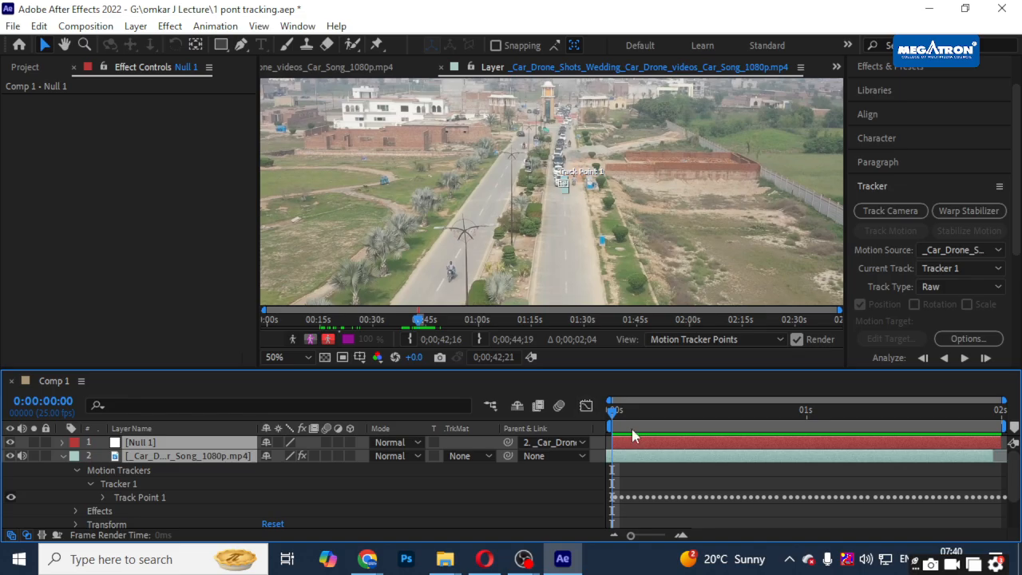
left_click(169, 456)
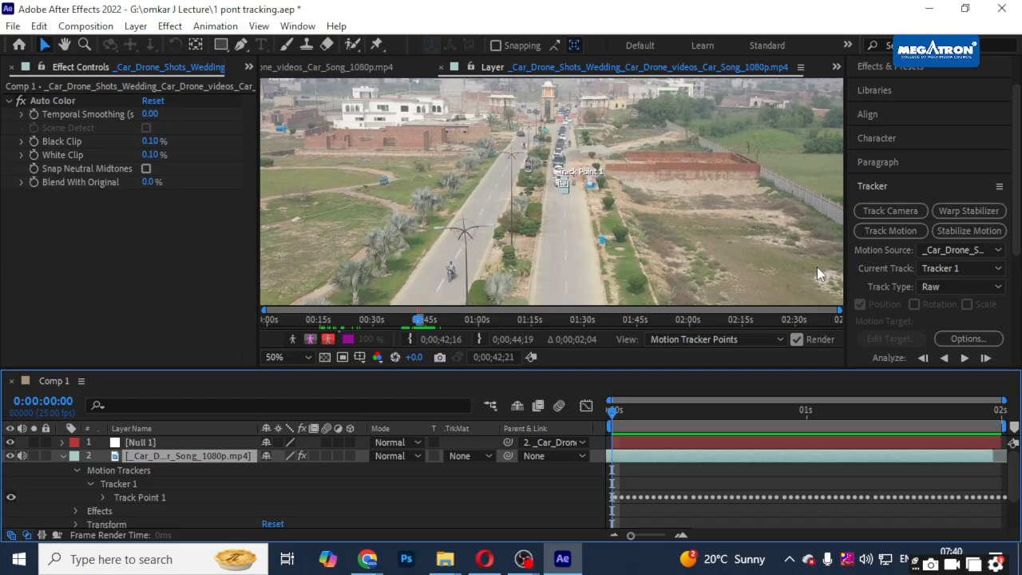
left_click(964, 286)
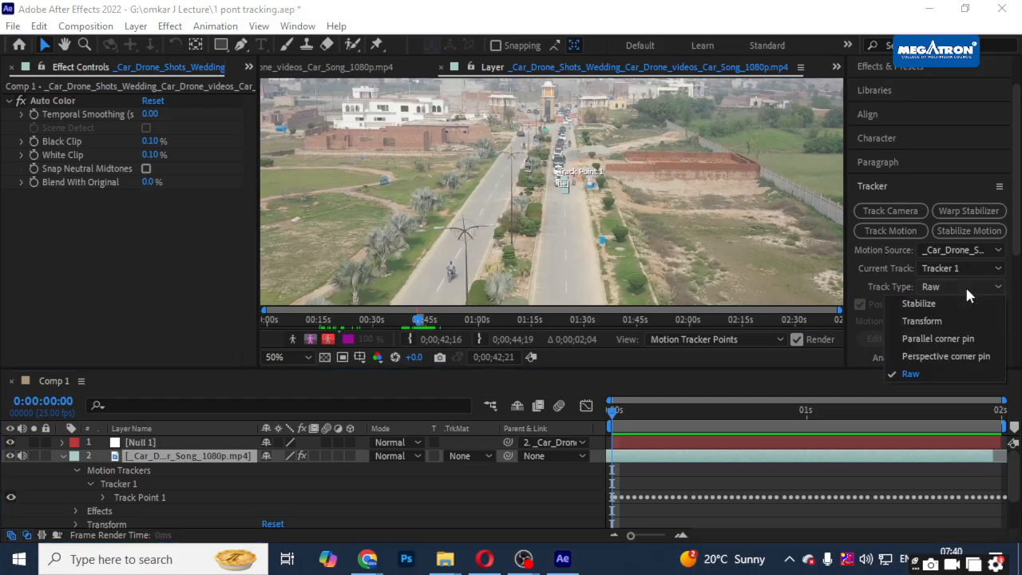
left_click(964, 284)
left_click(970, 249)
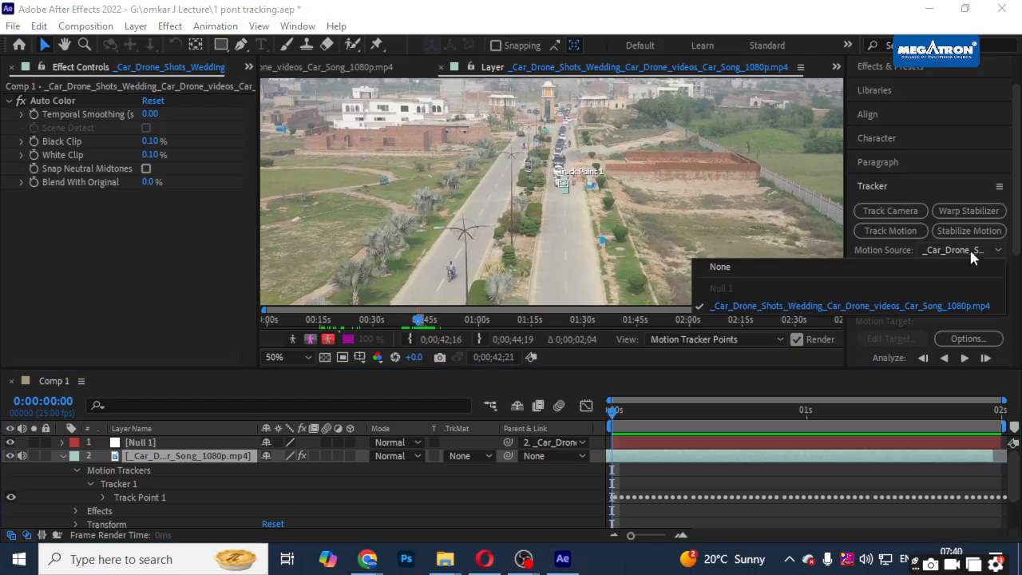
left_click(969, 249)
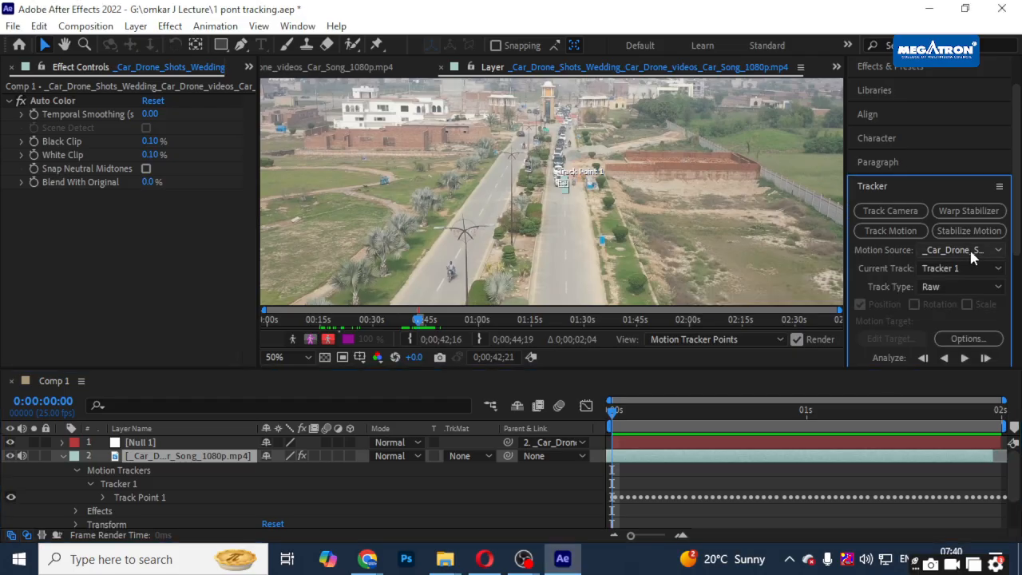
- Replace the Null 1 layer with a new null object and set the tracker's motion source to None
left_click(162, 444)
key("Delete")
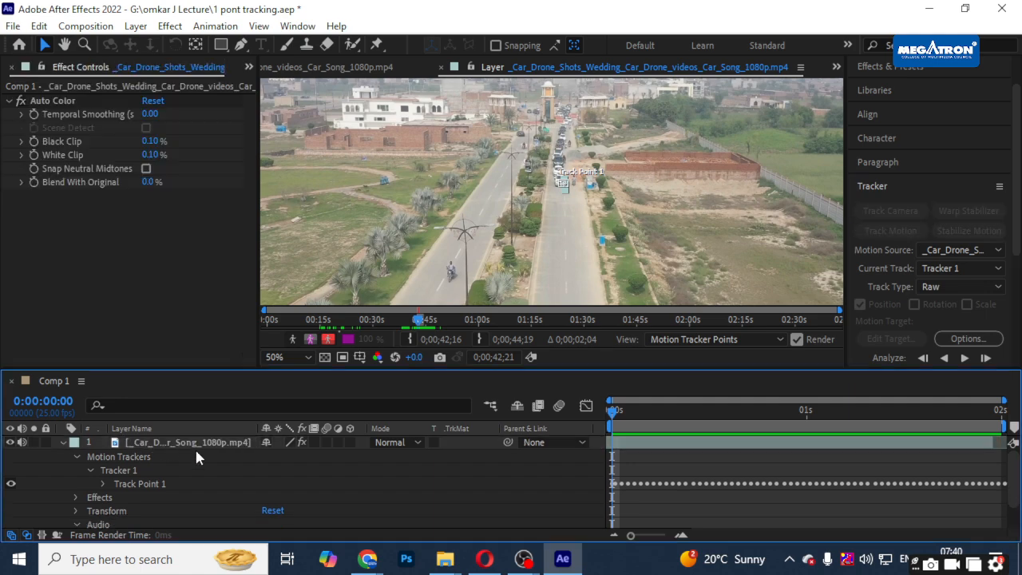
left_click(61, 443)
right_click(120, 482)
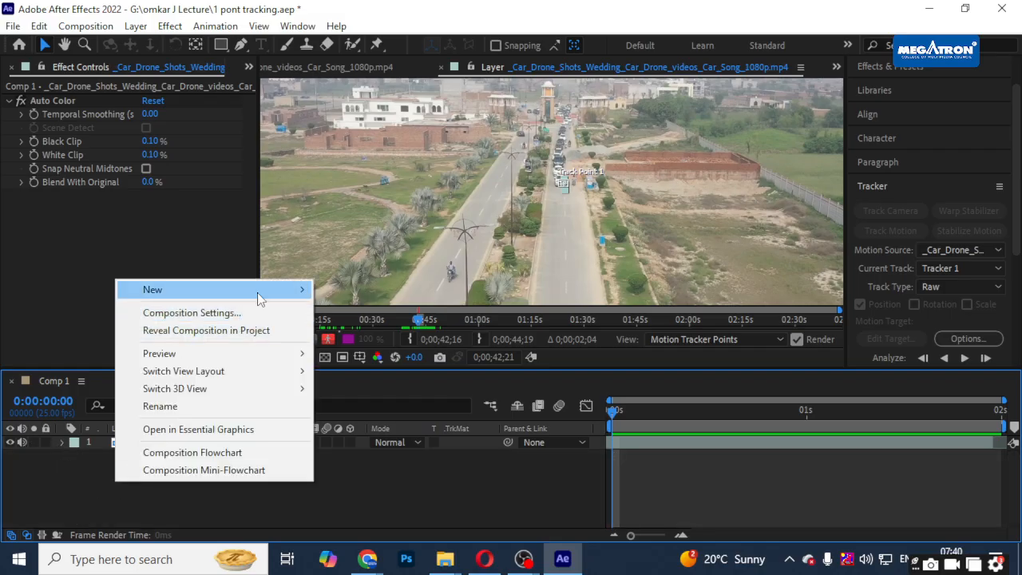
mouse_move(257, 292)
left_click(365, 383)
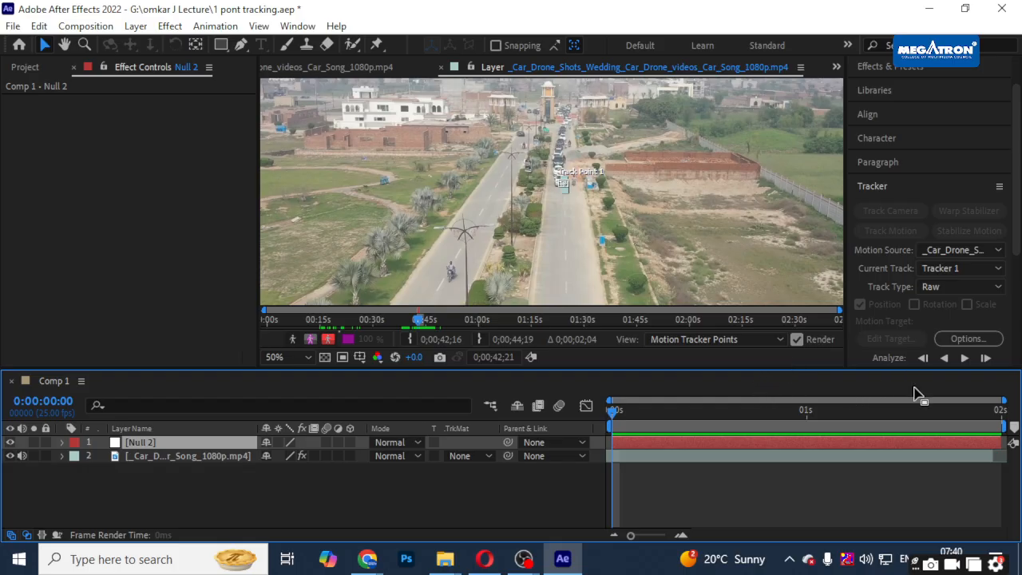
left_click(972, 250)
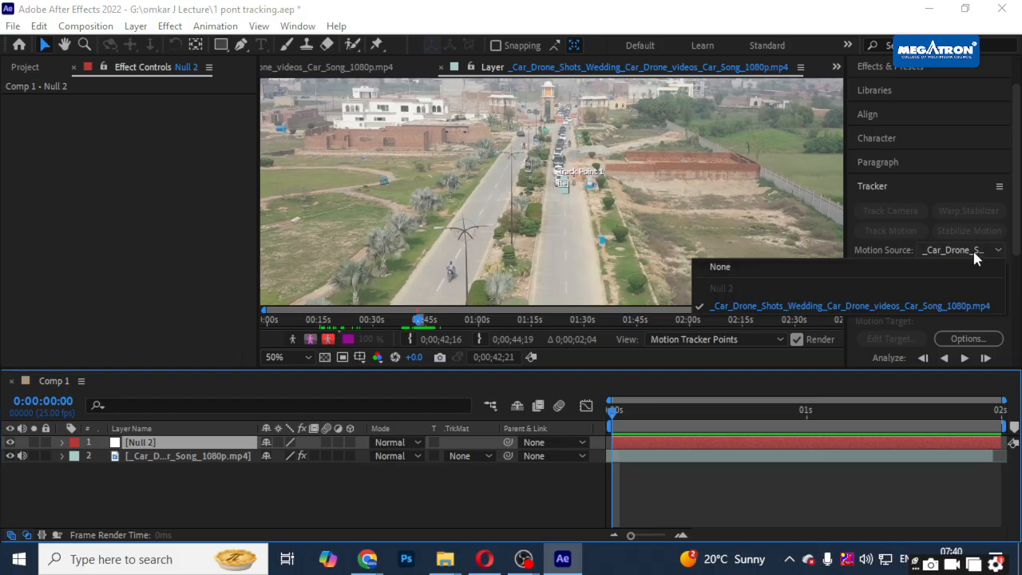
left_click(862, 263)
- Try to copy Tracker 1 from the car footage layer's motion trackers onto Null 2
left_click(62, 442)
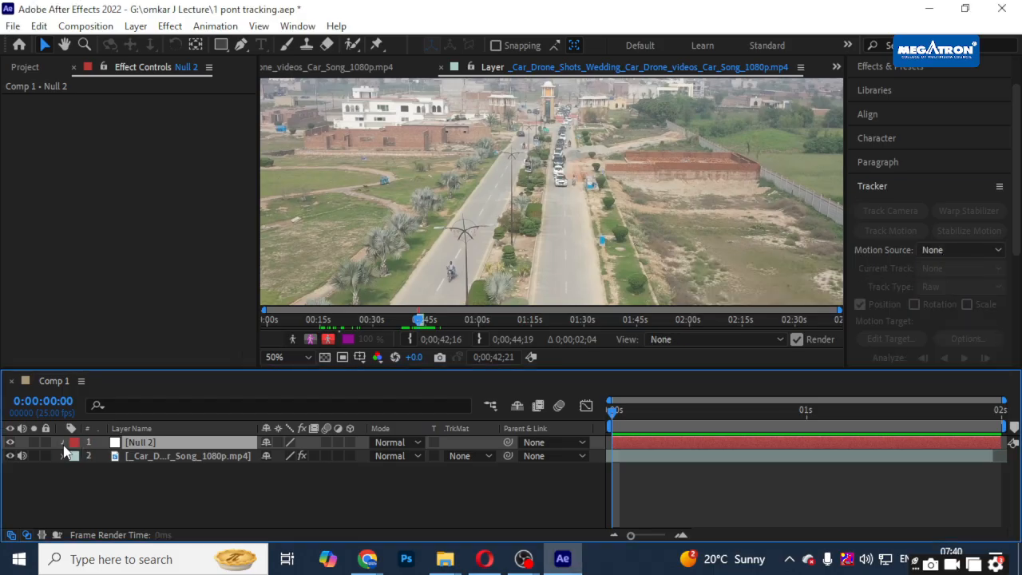
left_click(63, 469)
scroll(62, 471, "down", 1)
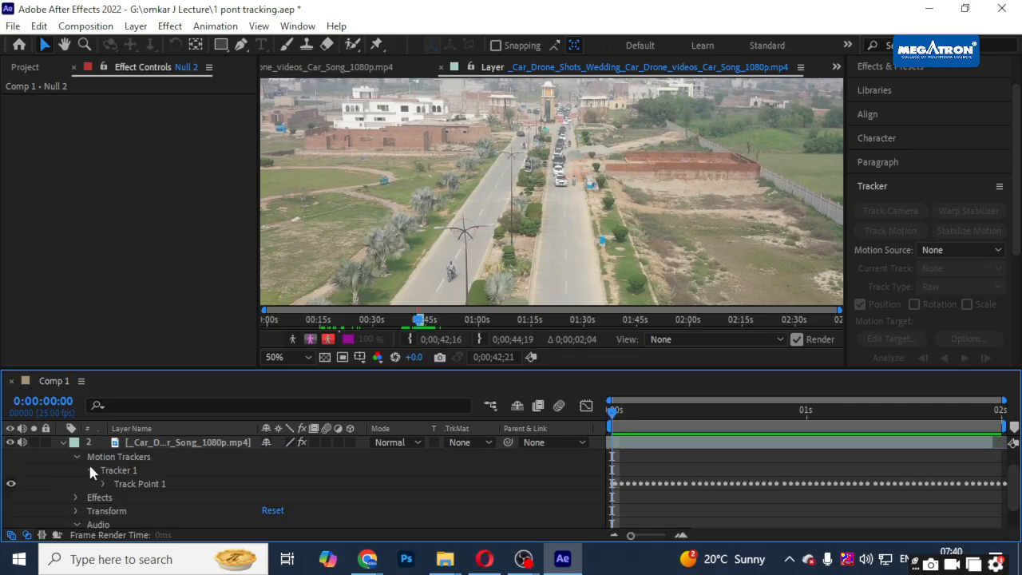
left_click(121, 471)
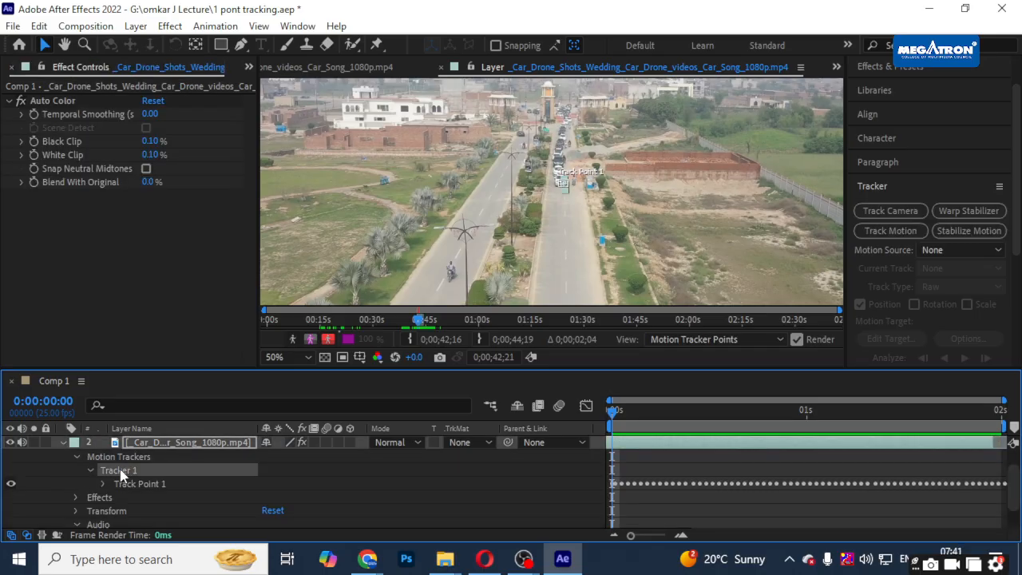
scroll(129, 461, "up", 1)
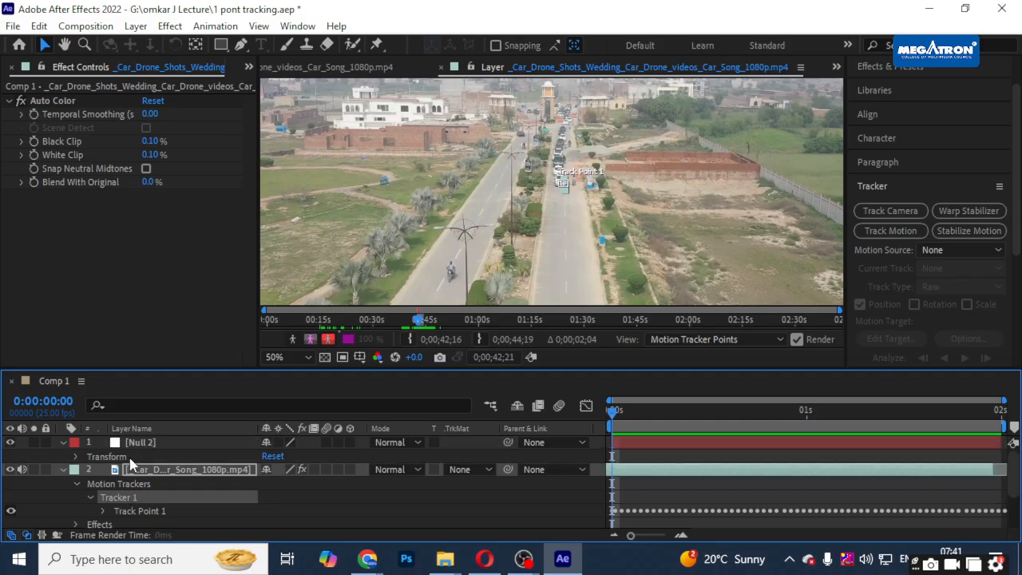
left_click(137, 444)
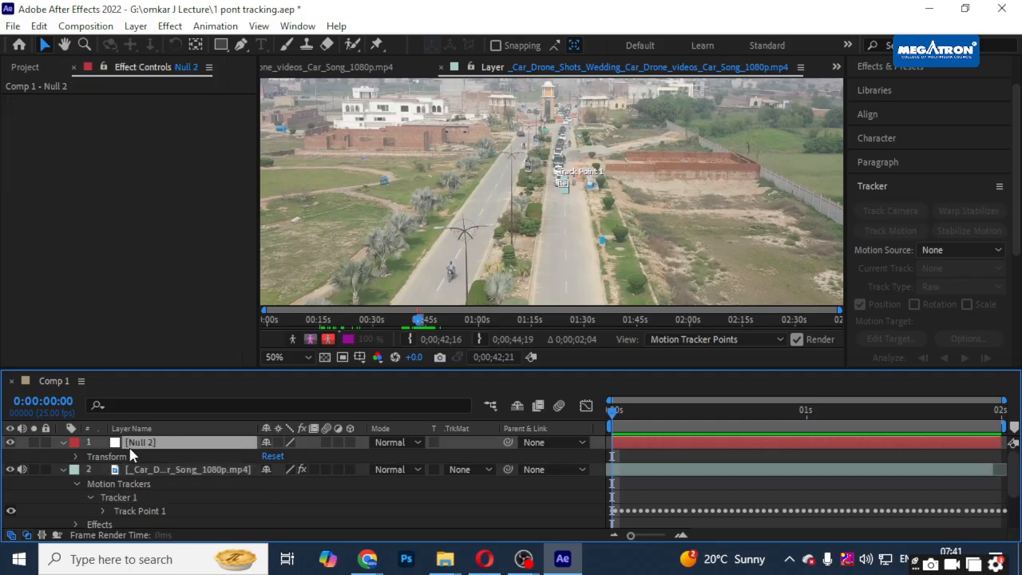
key("ctrl+v")
left_click(641, 444)
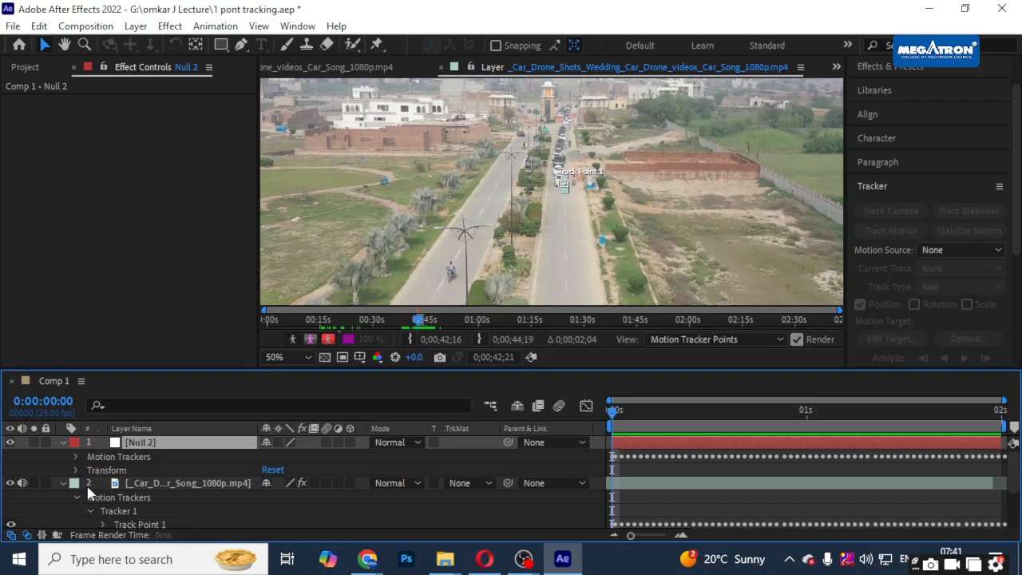
left_click(150, 470)
- Copy the footage layer's Tracker 1 onto the Null 2 layer again and collapse the null's properties
left_click(124, 497)
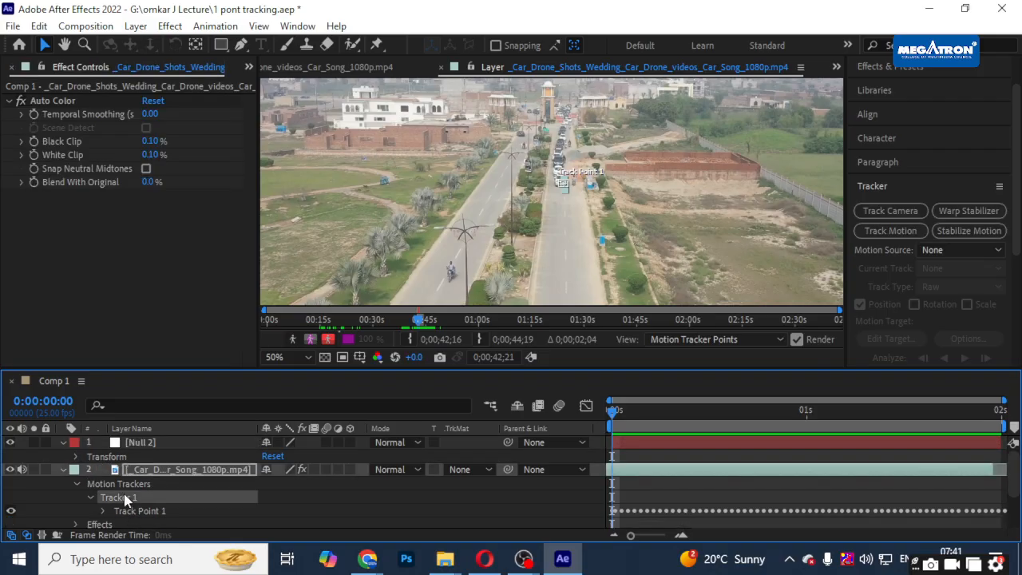
left_click(156, 442)
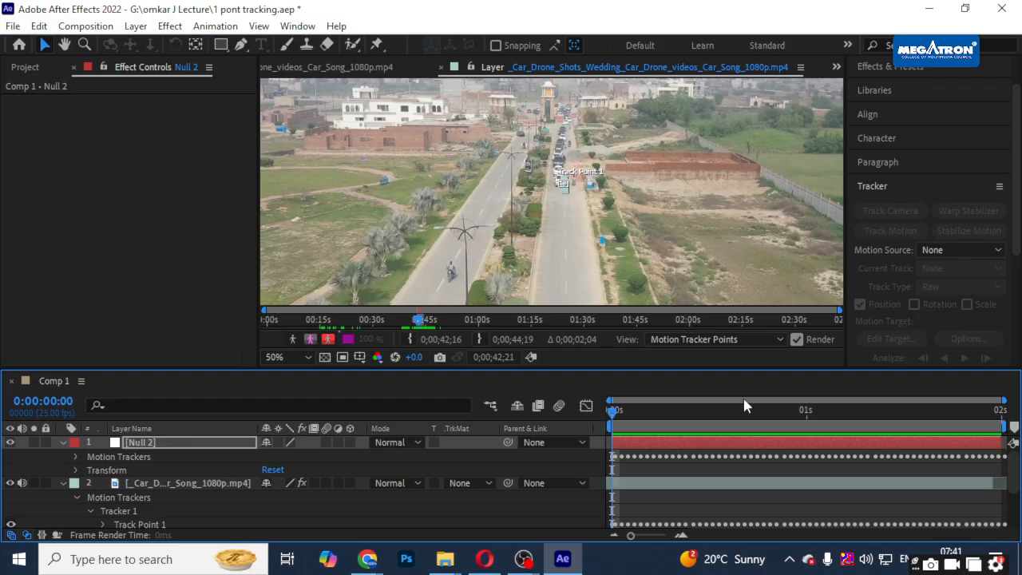
left_click(61, 443)
- Open Comp 1 from the project items so the composition viewer replaces the footage and layer views
left_click(25, 67)
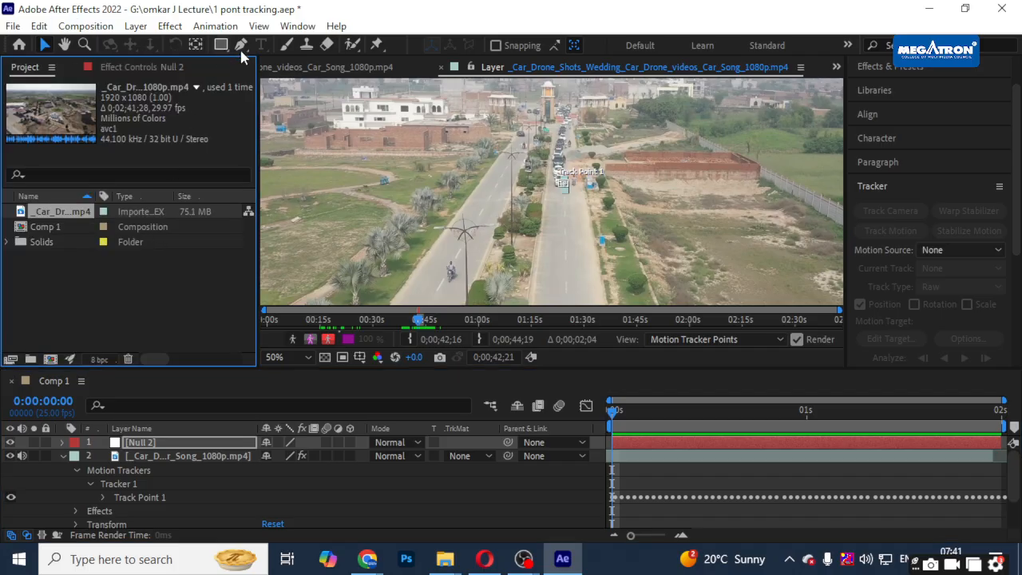
left_click(176, 318)
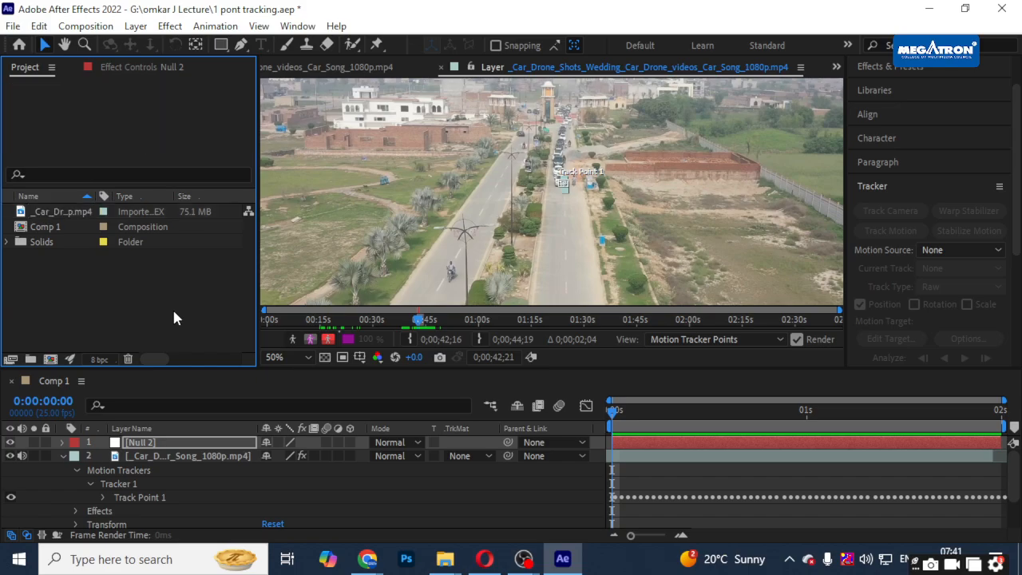
left_click(345, 68)
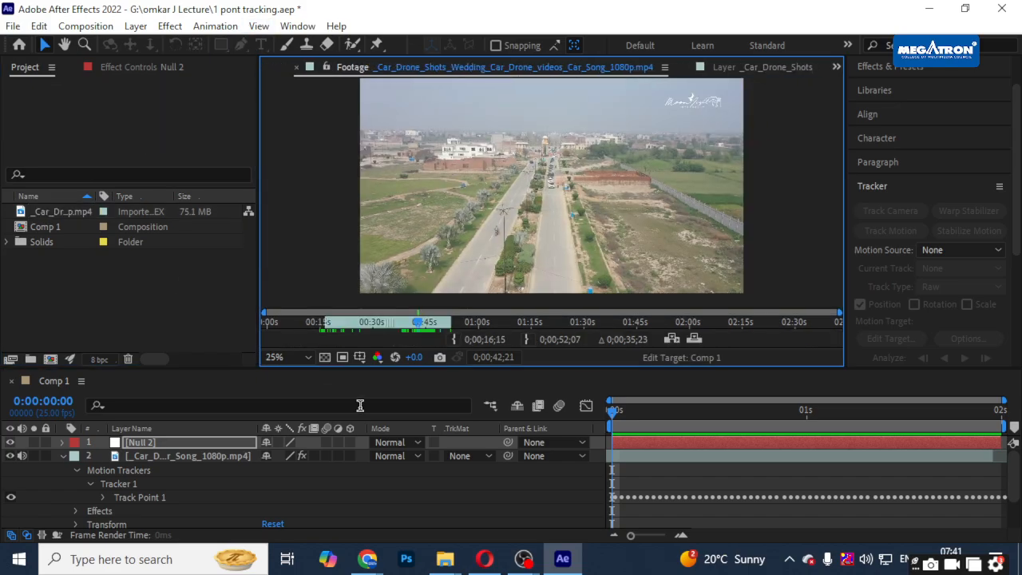
left_click(165, 444)
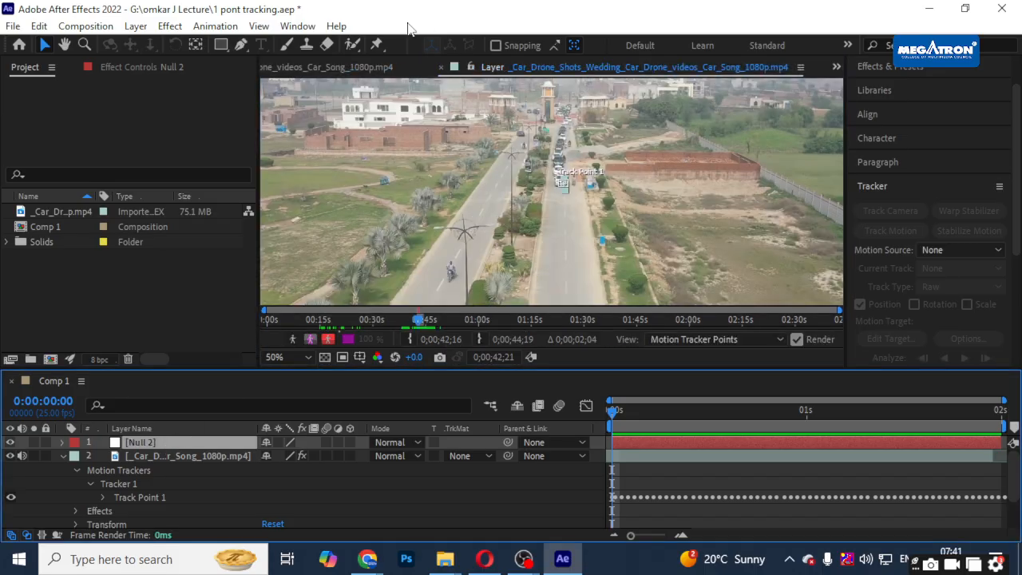
left_click(340, 69)
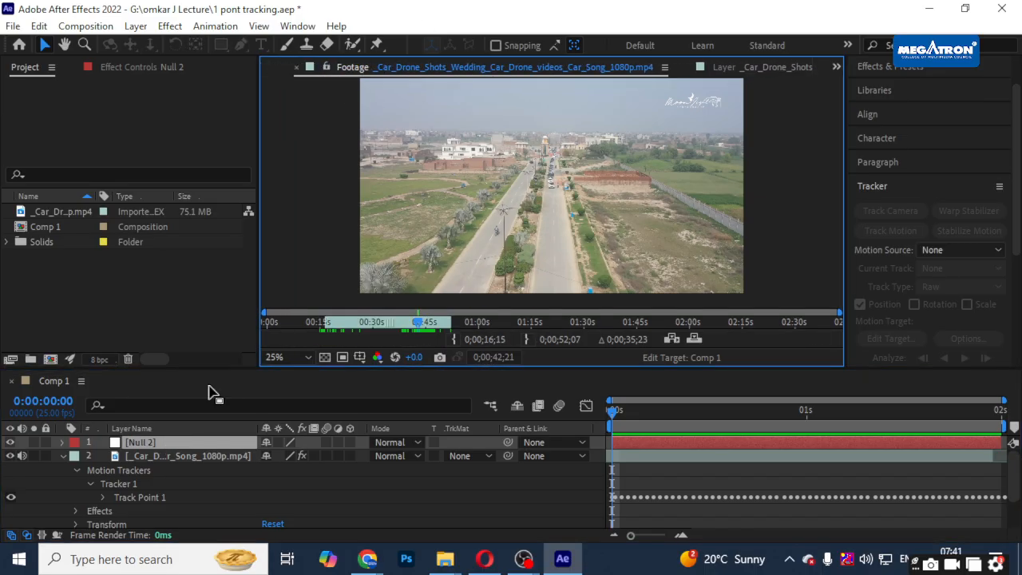
double_click(64, 227)
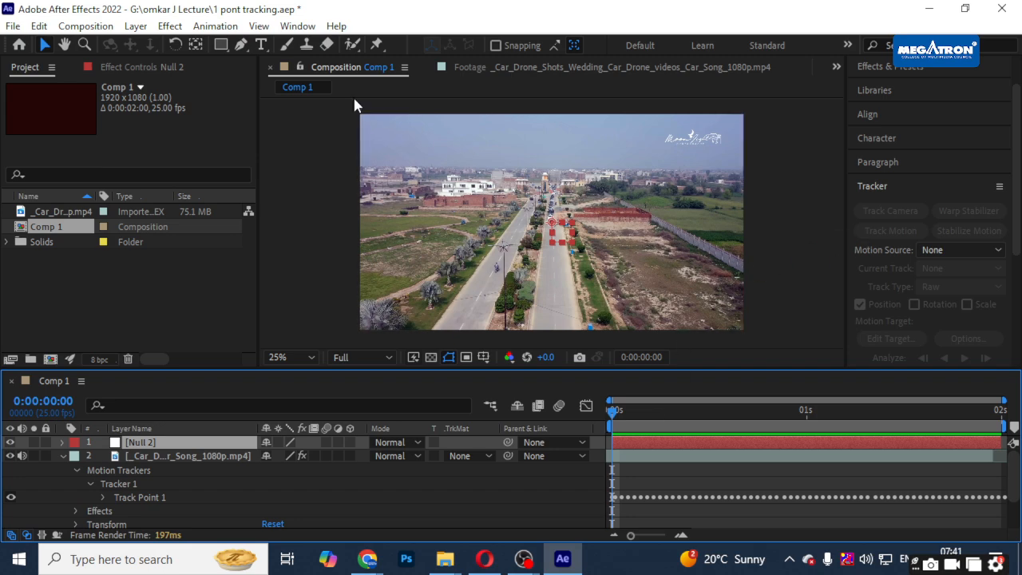
- Add a text layer reading "Car" on the road just in front of the front white car
scroll(559, 227, "up", 5)
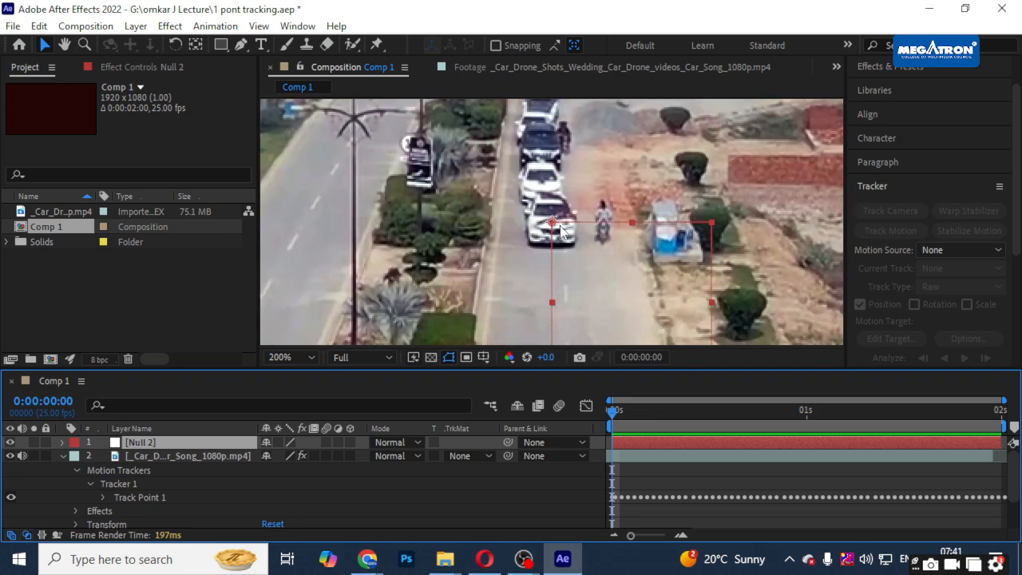
left_click(260, 43)
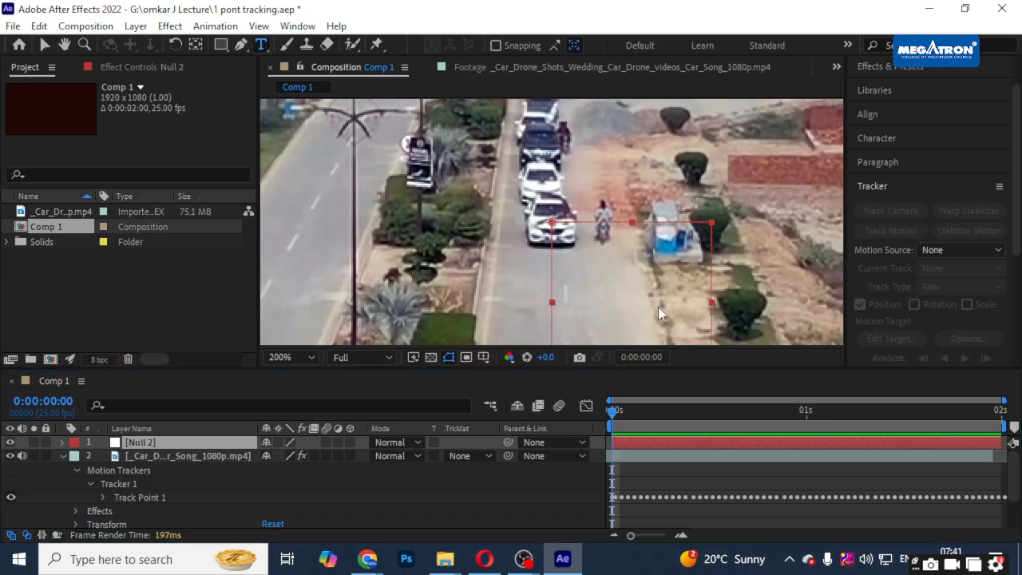
left_click(562, 271)
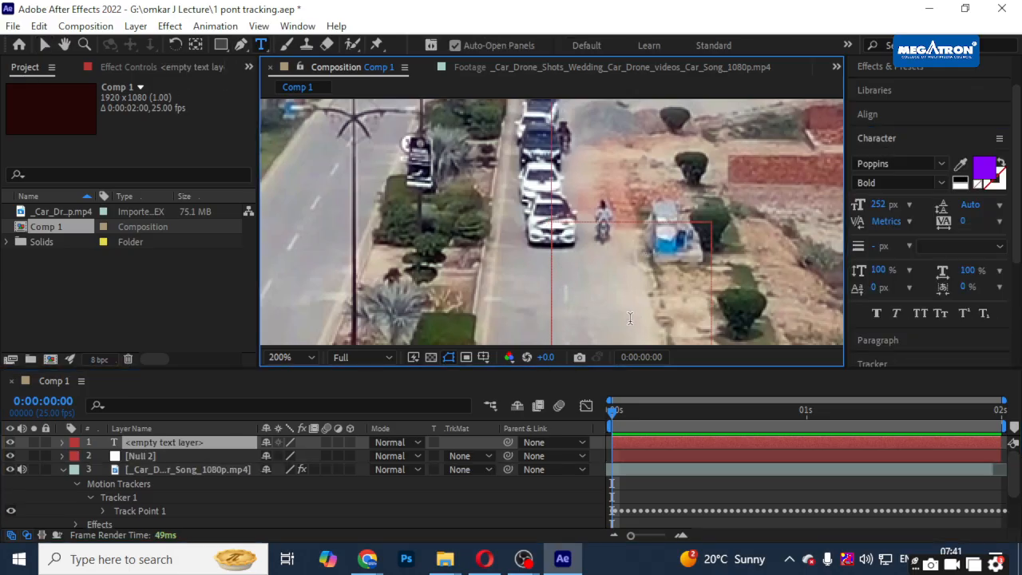
type("Car")
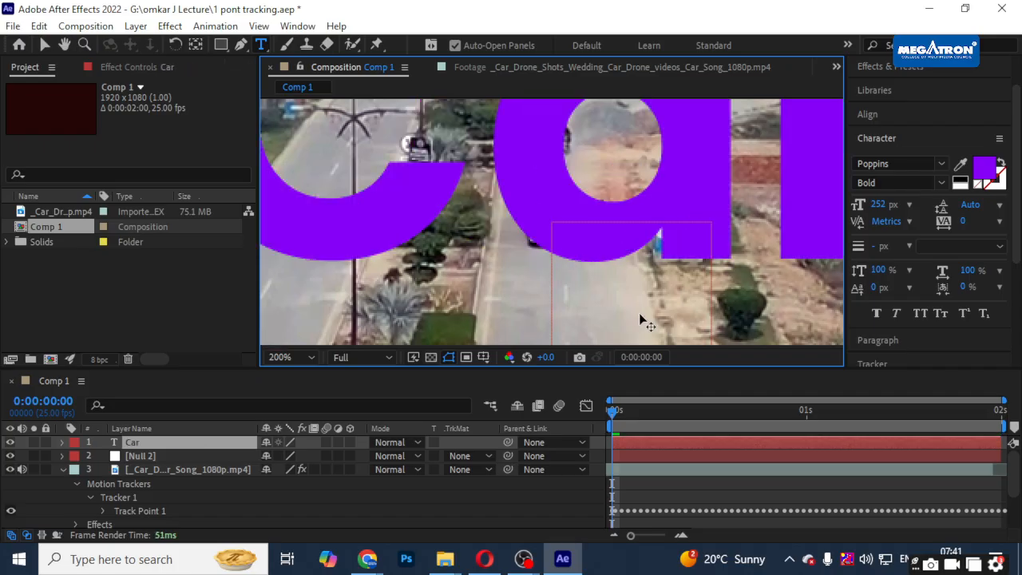
- Scale the Car text down to roughly the size of the front vehicles and place it beside the front white car
scroll(639, 311, "down", 4)
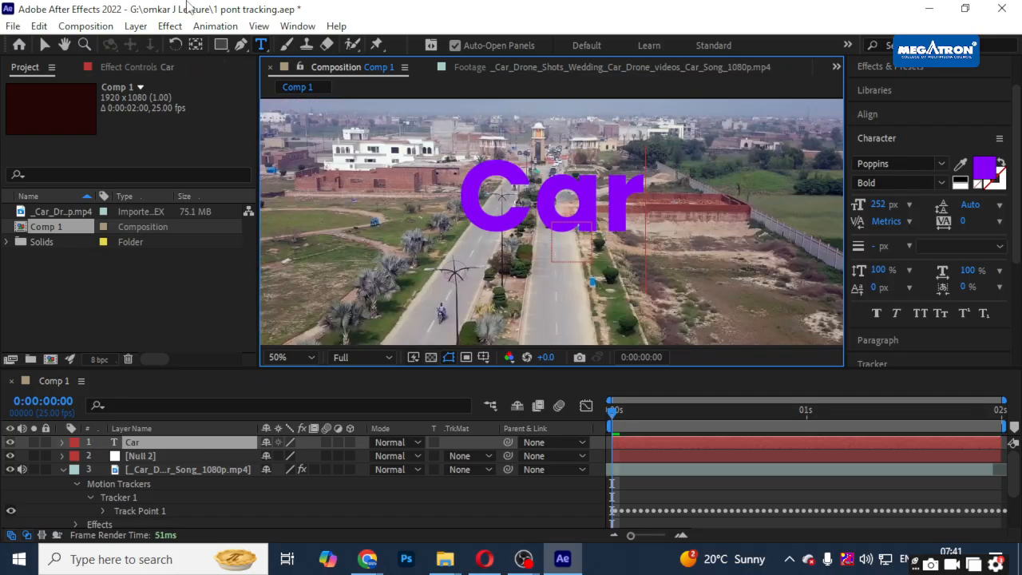
left_click(45, 44)
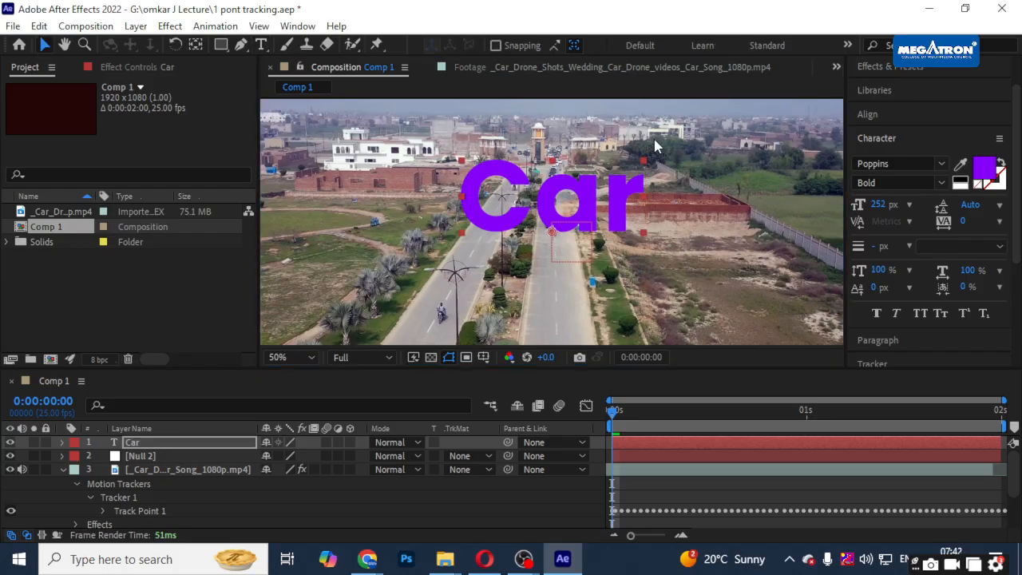
left_click_drag(643, 160, 549, 214)
scroll(580, 254, "up", 3)
scroll(586, 231, "down", 4)
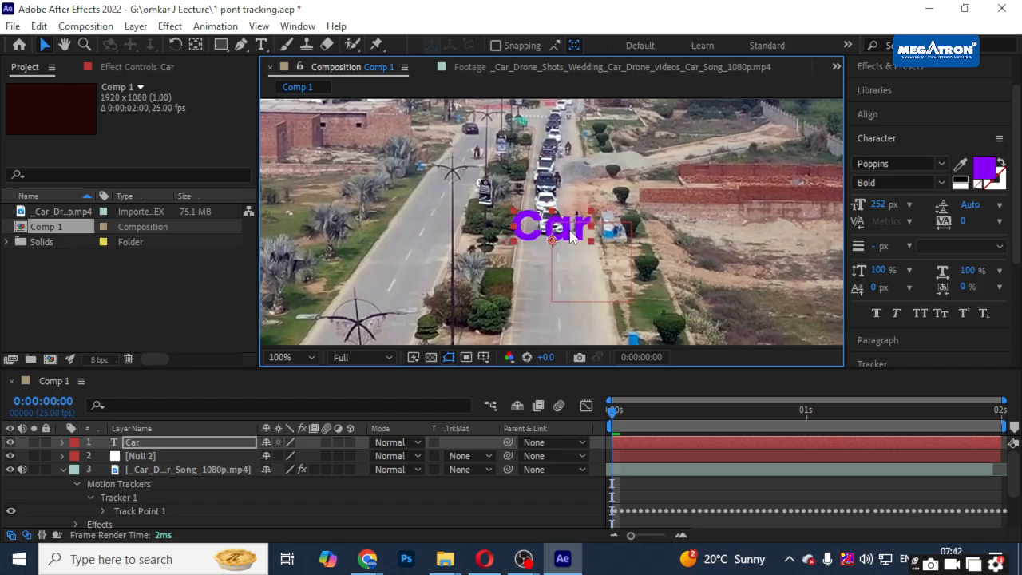
left_click_drag(571, 233, 616, 226)
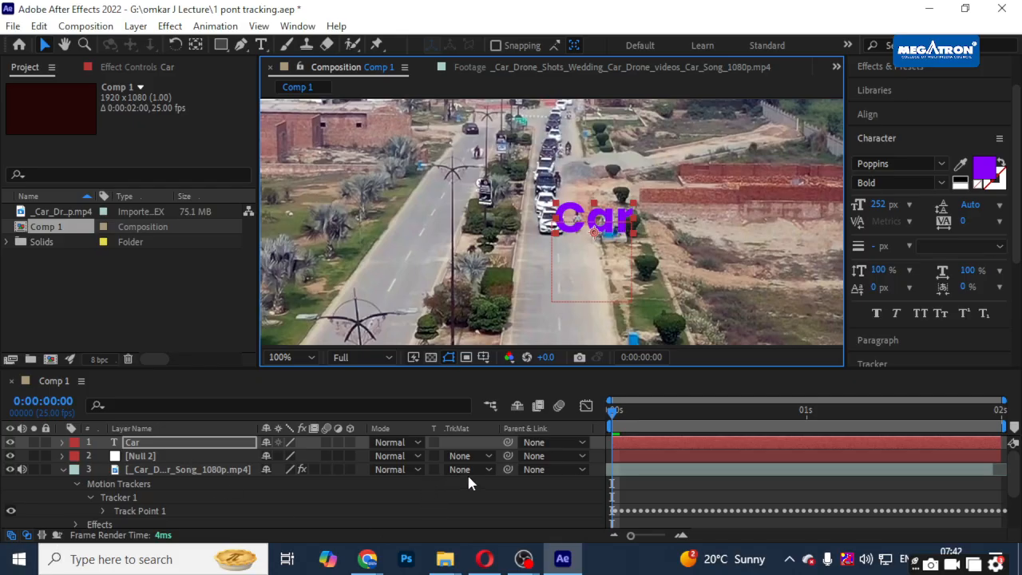
- Parent the Car text layer to Null 2 and play a preview of the composition
left_click(508, 444)
left_click_drag(508, 444, 154, 462)
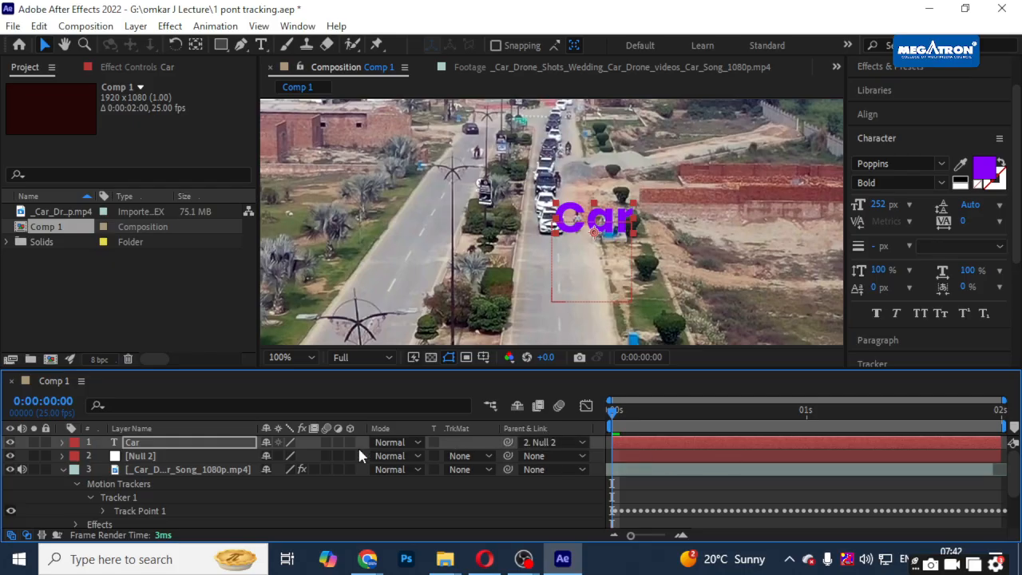
left_click_drag(461, 442, 163, 458)
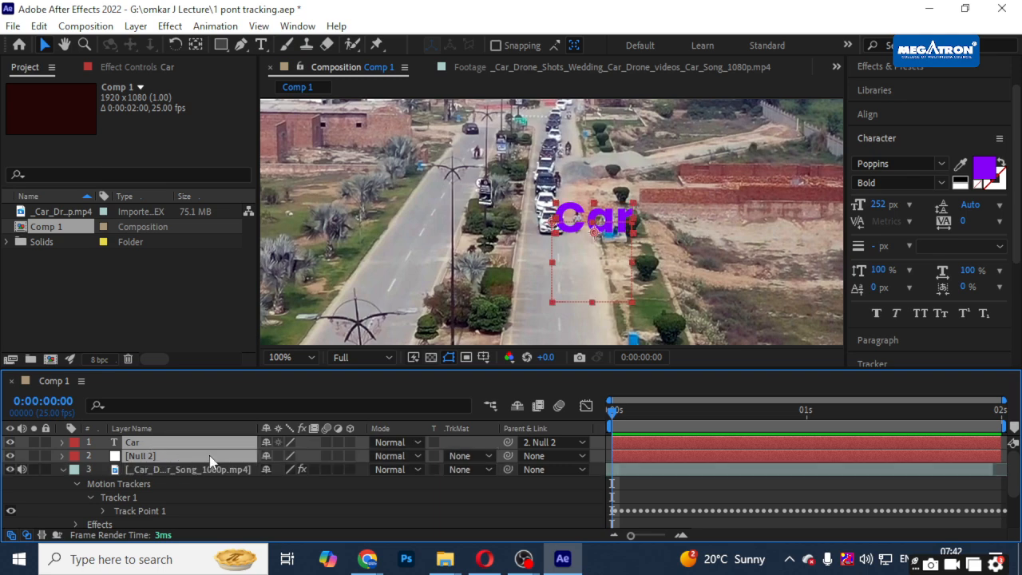
left_click(176, 508)
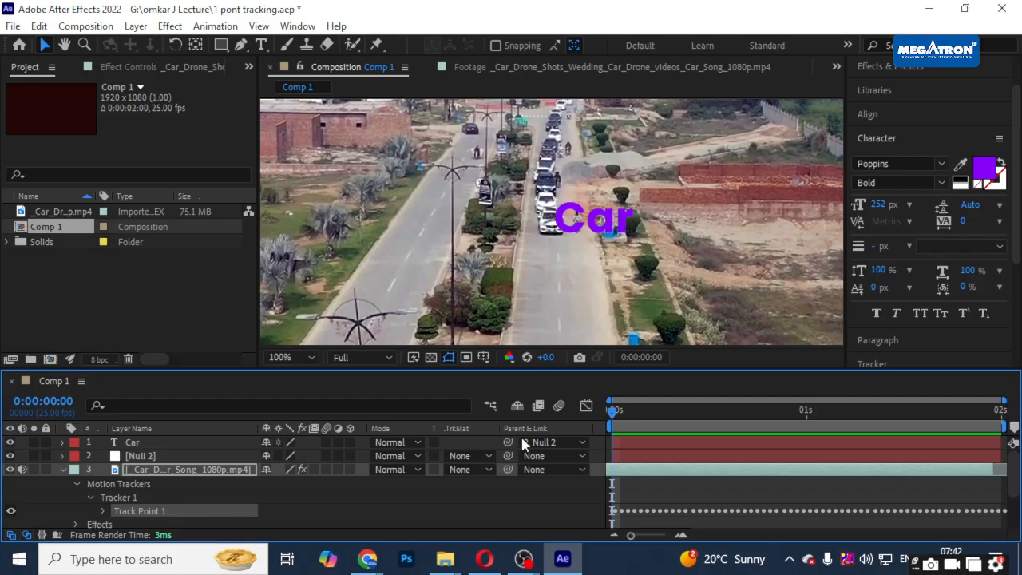
key("space")
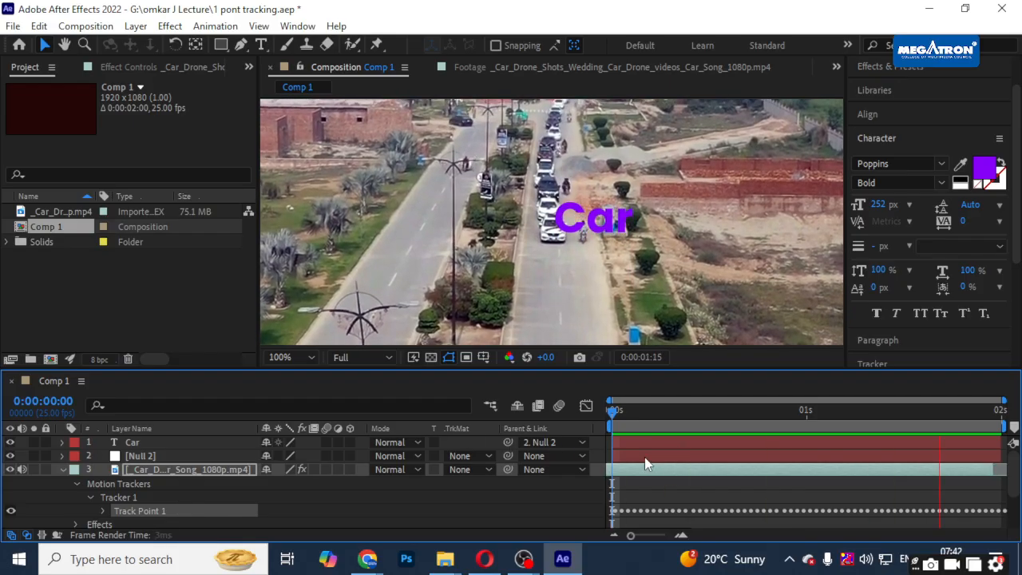
- Scrub the opening frames to 0:00:00:02 with Null 2 selected and delete the Car text layer
left_click(636, 449)
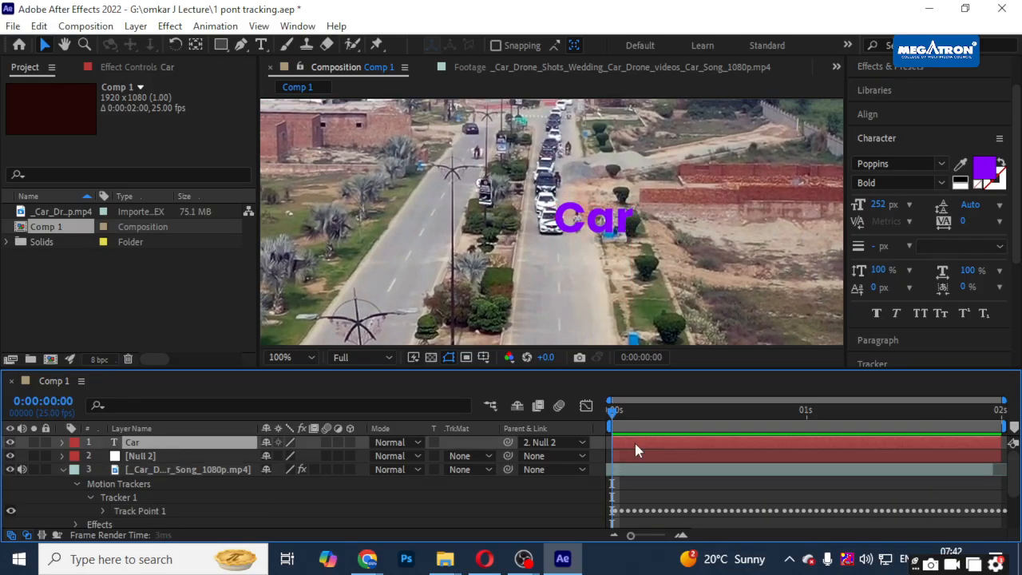
left_click(634, 453)
left_click(627, 416)
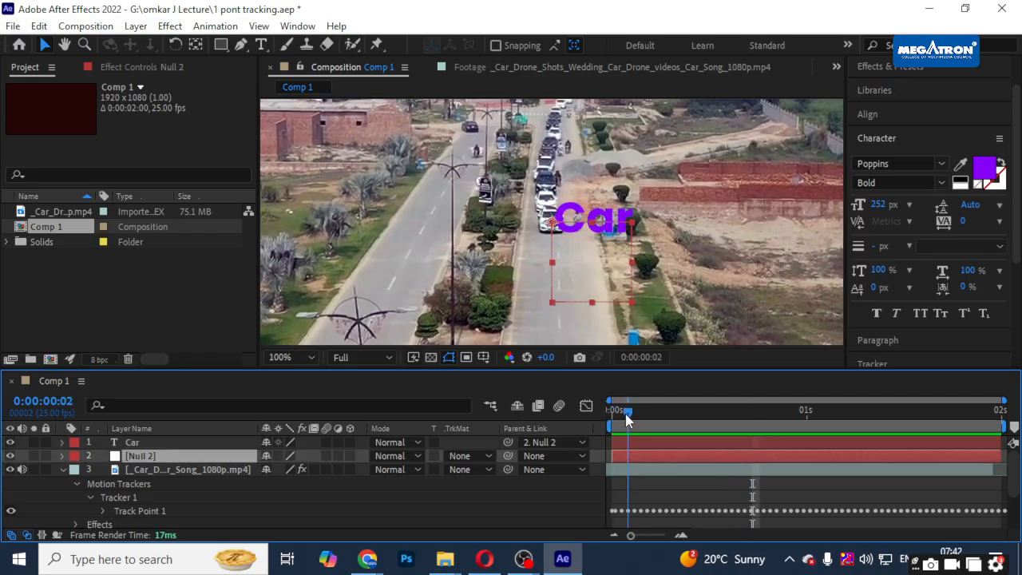
left_click(151, 445)
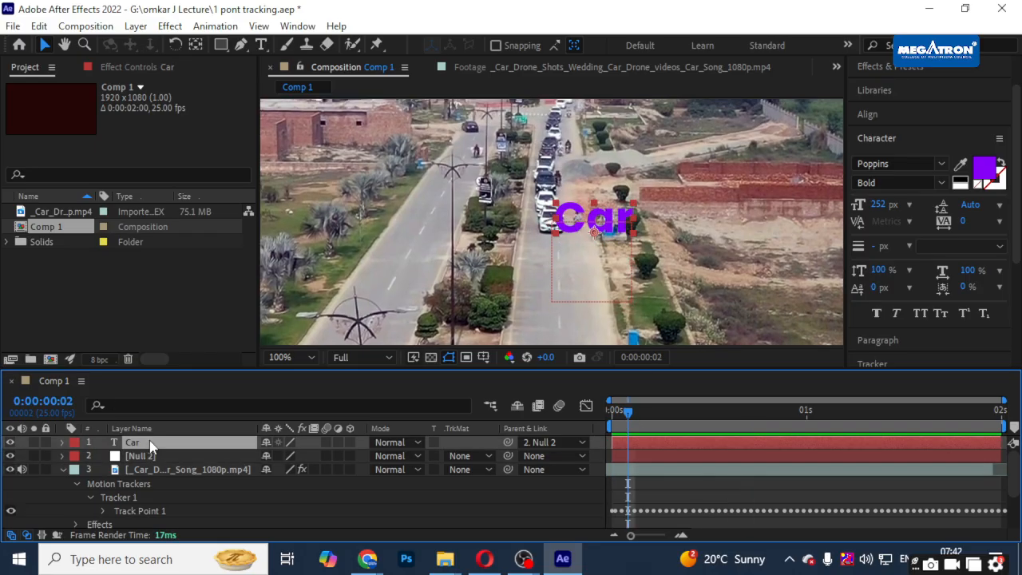
key("Delete")
- Reveal the keyframed properties of Null 2 and examine its Track Point 1 keyframes
left_click(184, 444)
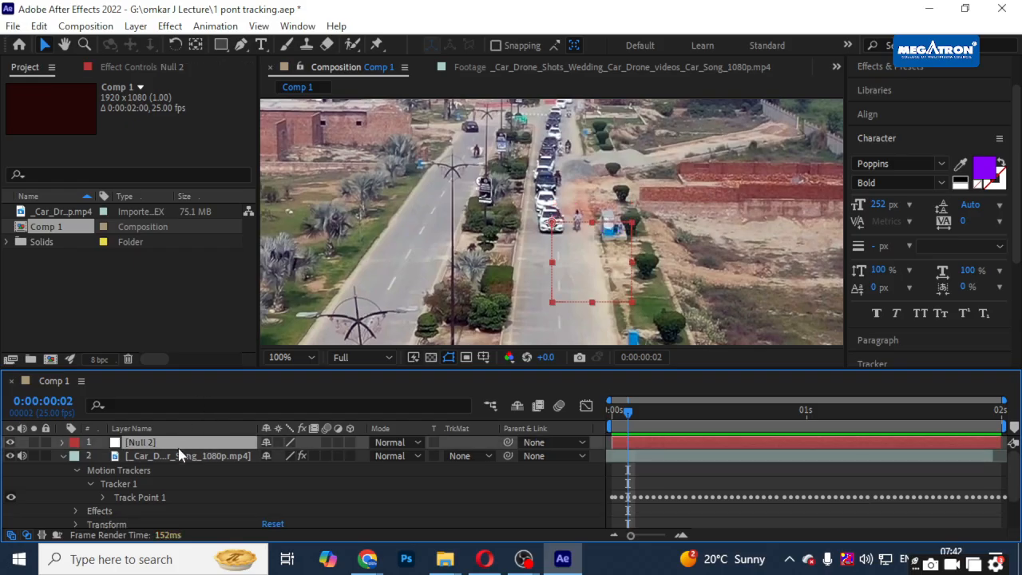
key("u")
scroll(631, 479, "down", 3)
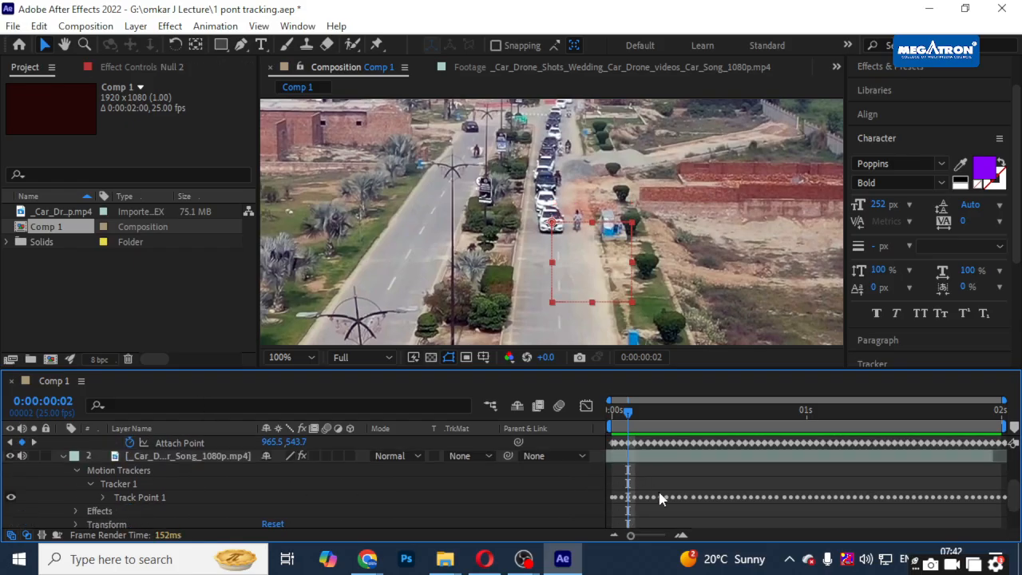
scroll(639, 483, "up", 3)
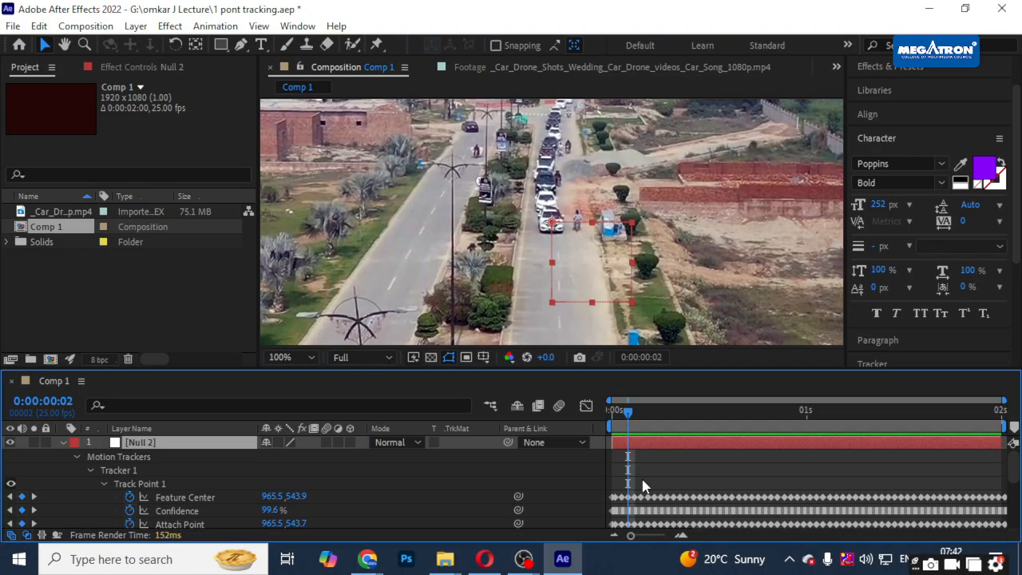
scroll(651, 481, "down", 1)
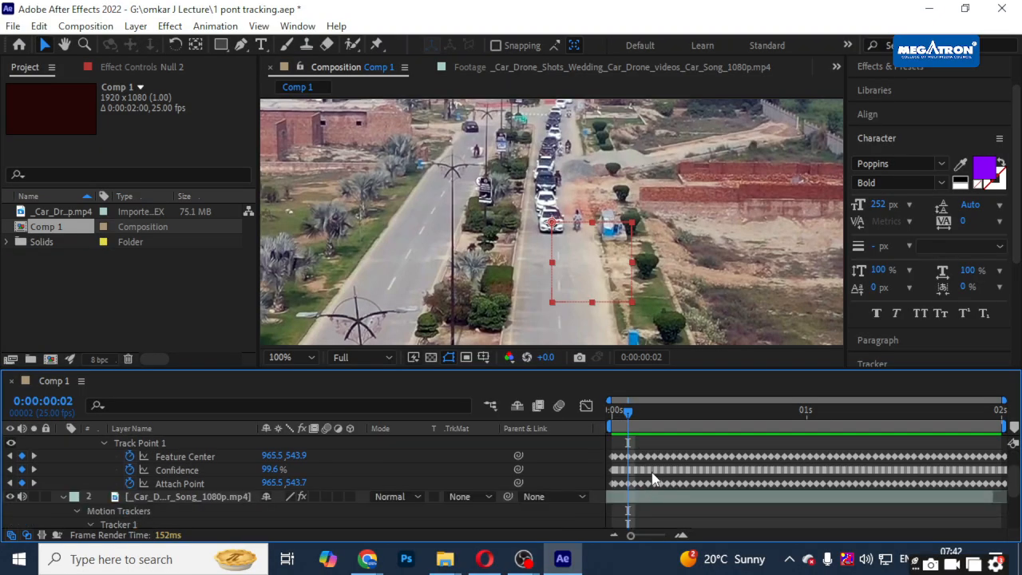
scroll(648, 471, "up", 2)
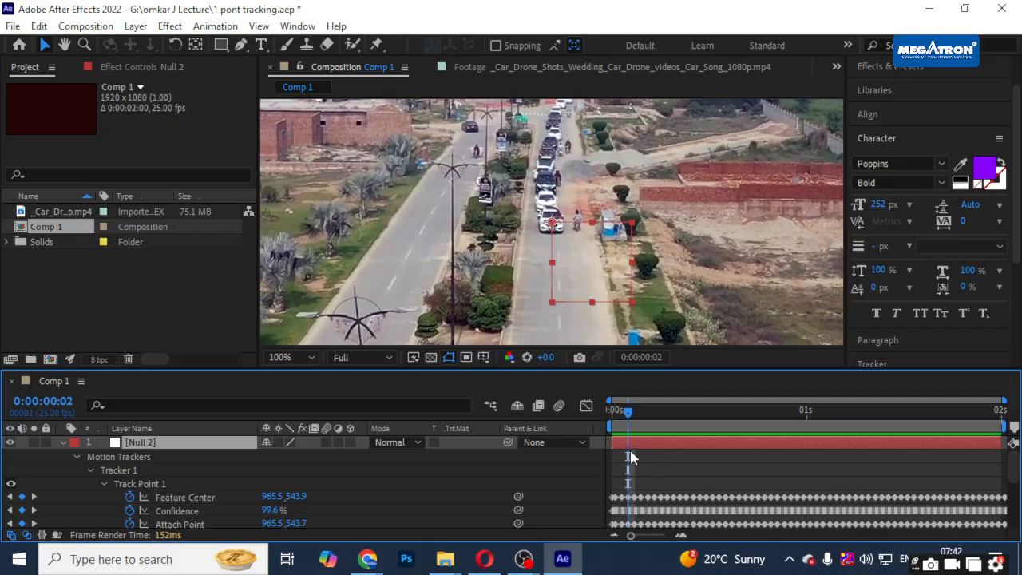
- Undo the deletion of the Car text layer and delete both Null 2 and Car, keeping only the footage layer
key("ctrl+z")
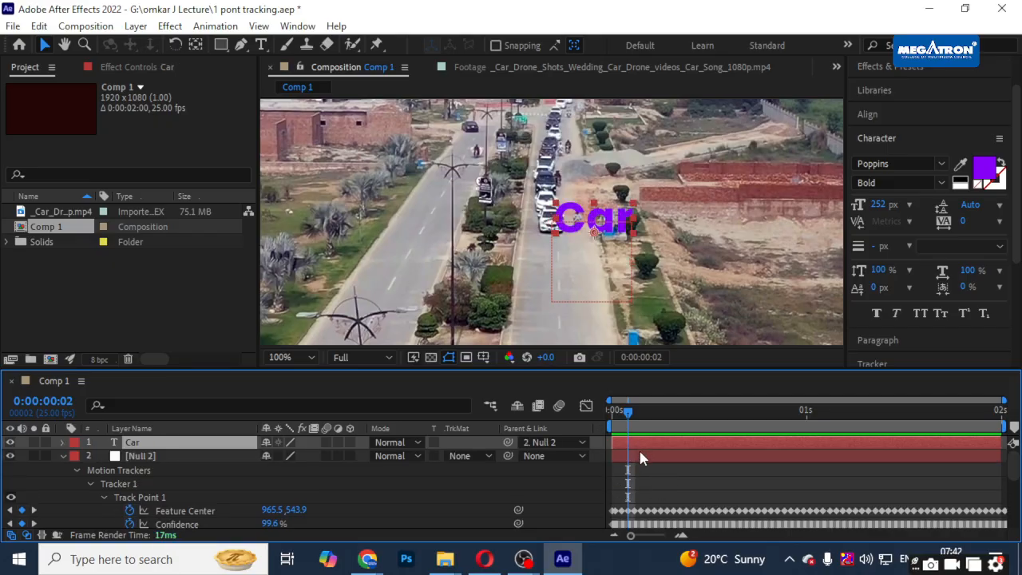
left_click(640, 452)
key("Delete")
left_click(640, 441)
key("Delete")
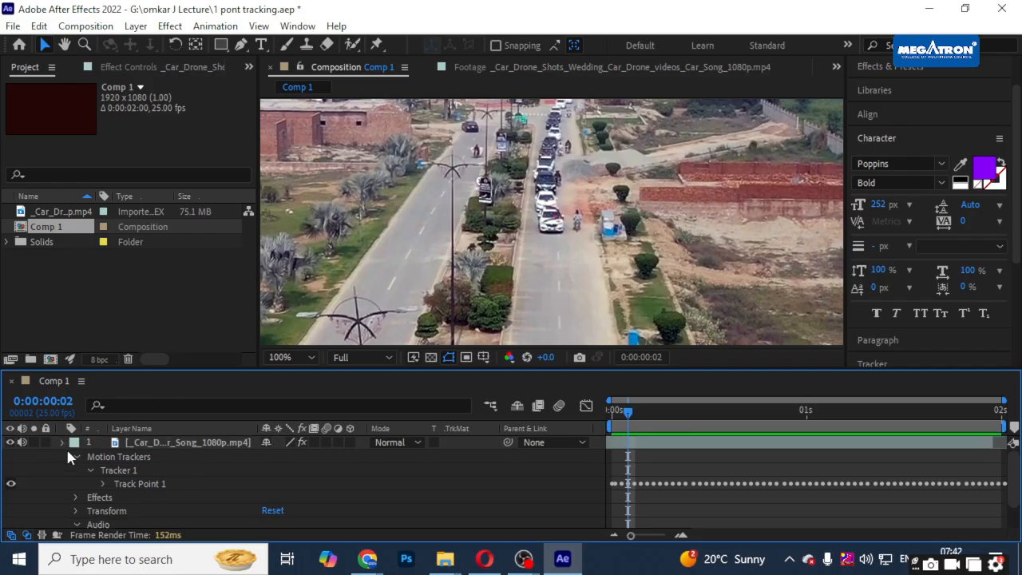
- Add a new null object above the footage layer in Comp 1
right_click(97, 472)
mouse_move(197, 283)
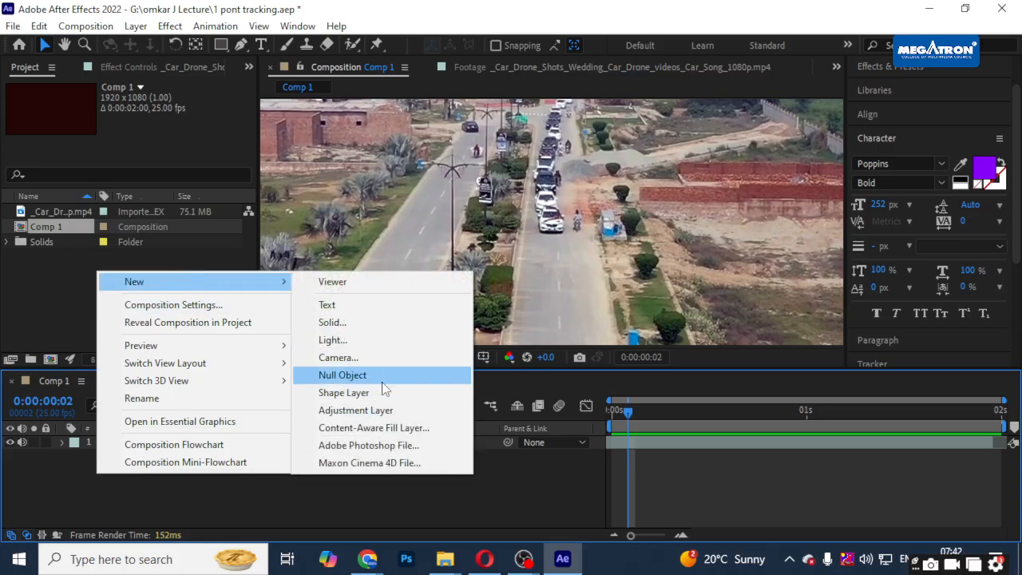
left_click(342, 376)
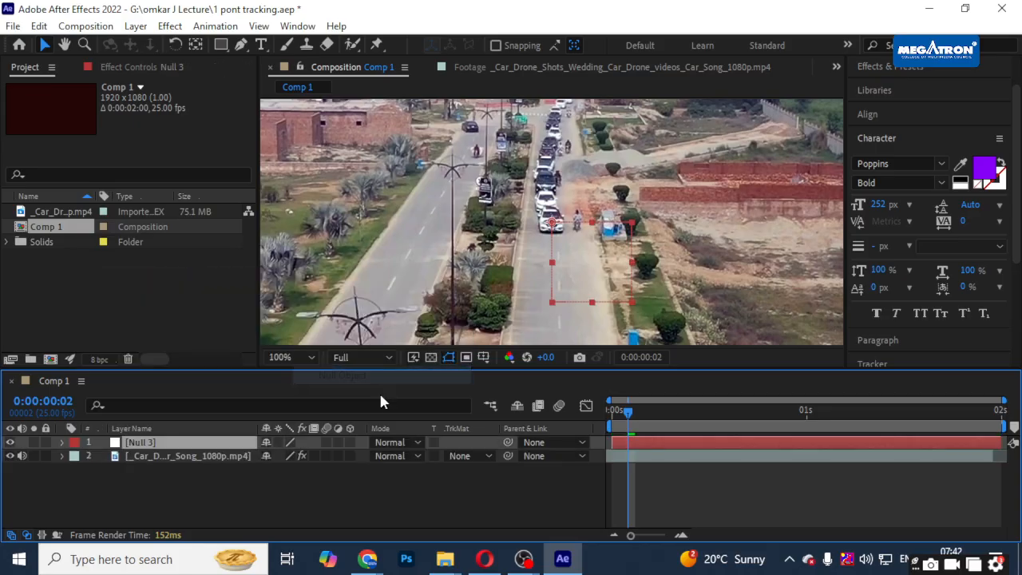
- Examine the footage layer's track point keyframes and compare them with the Transform properties of Null 3
left_click(148, 460)
key("u")
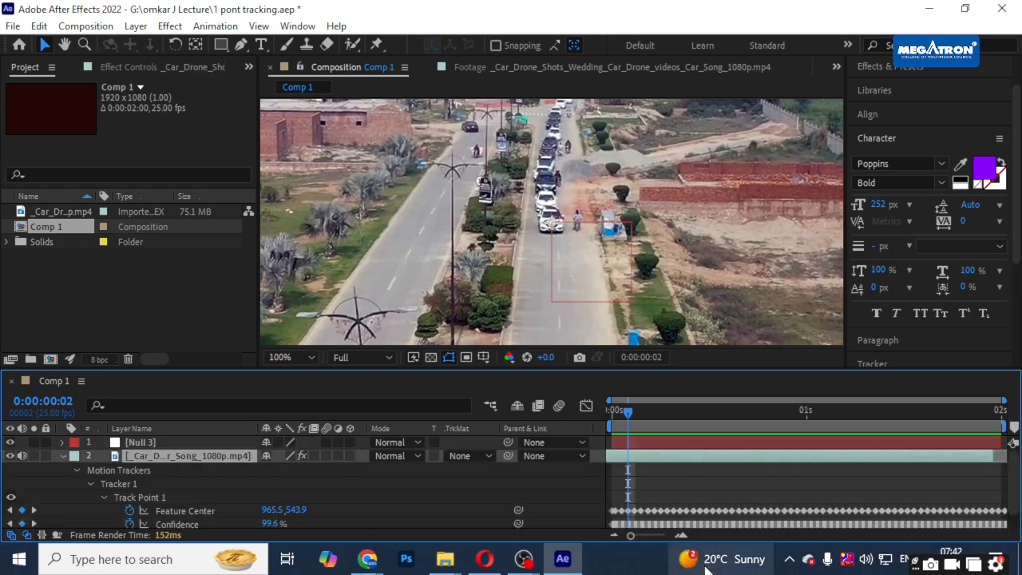
key("u")
left_click(646, 444)
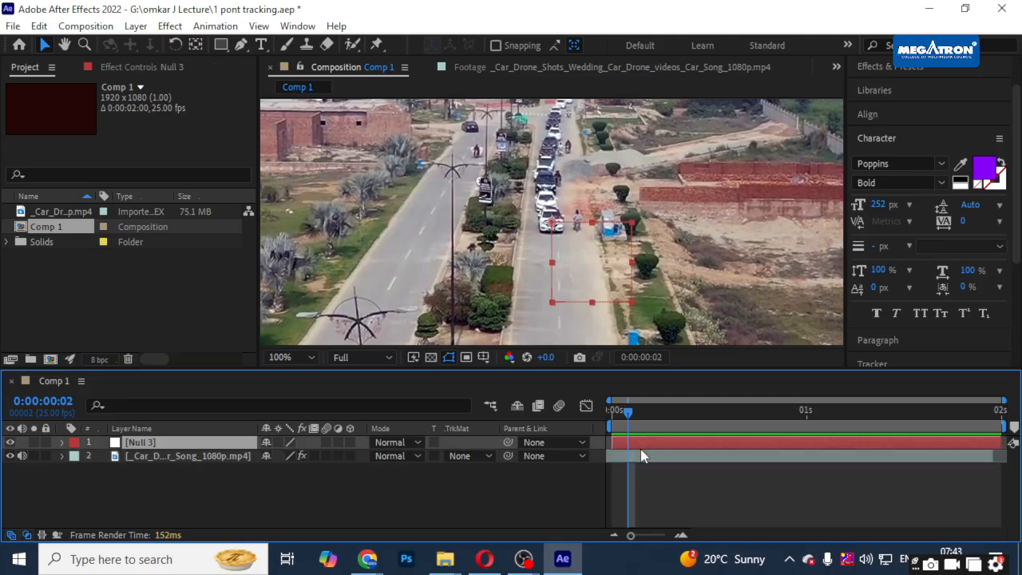
left_click(63, 444)
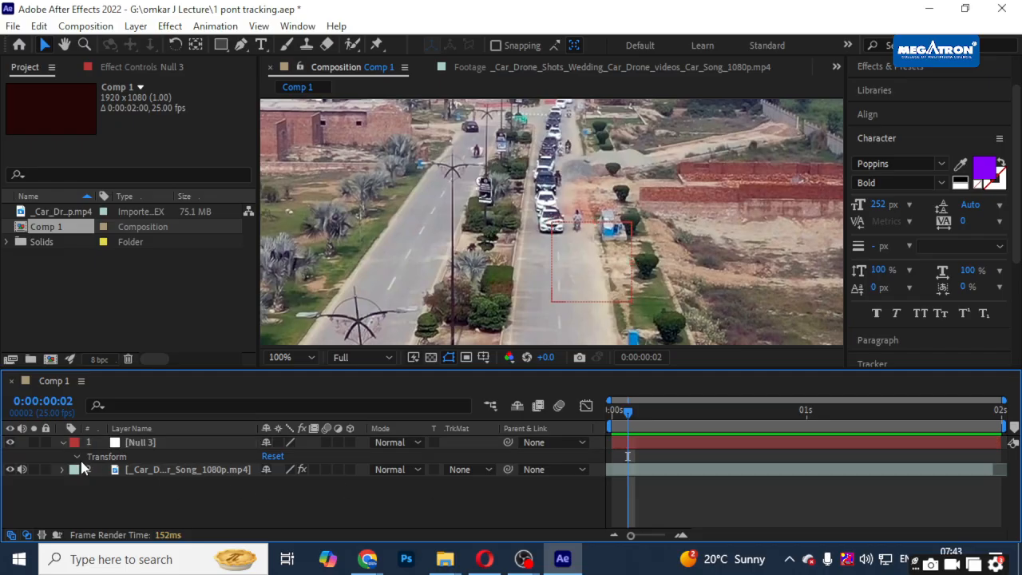
left_click(80, 458)
scroll(672, 487, "down", 1)
scroll(672, 487, "up", 1)
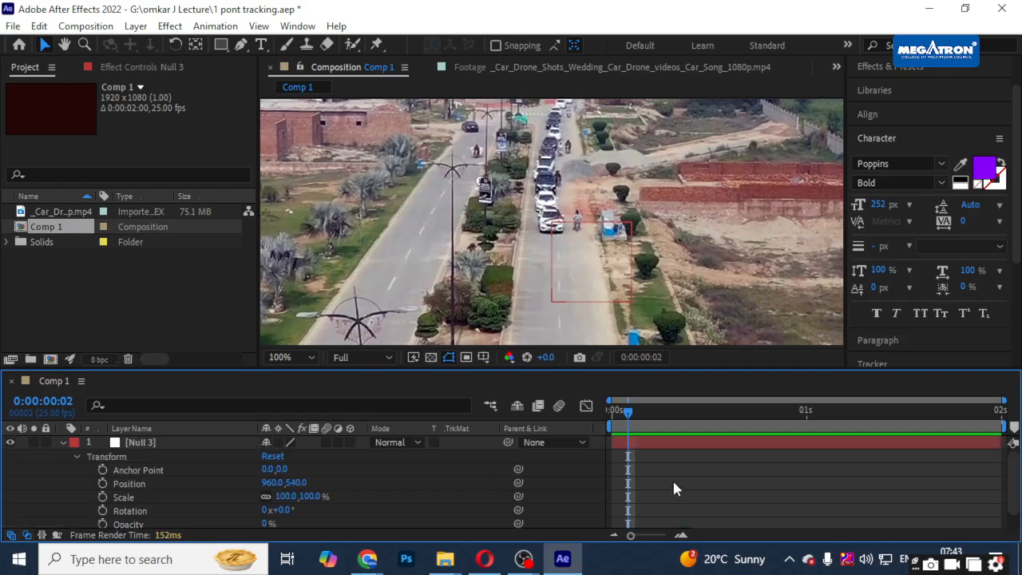
left_click(76, 456)
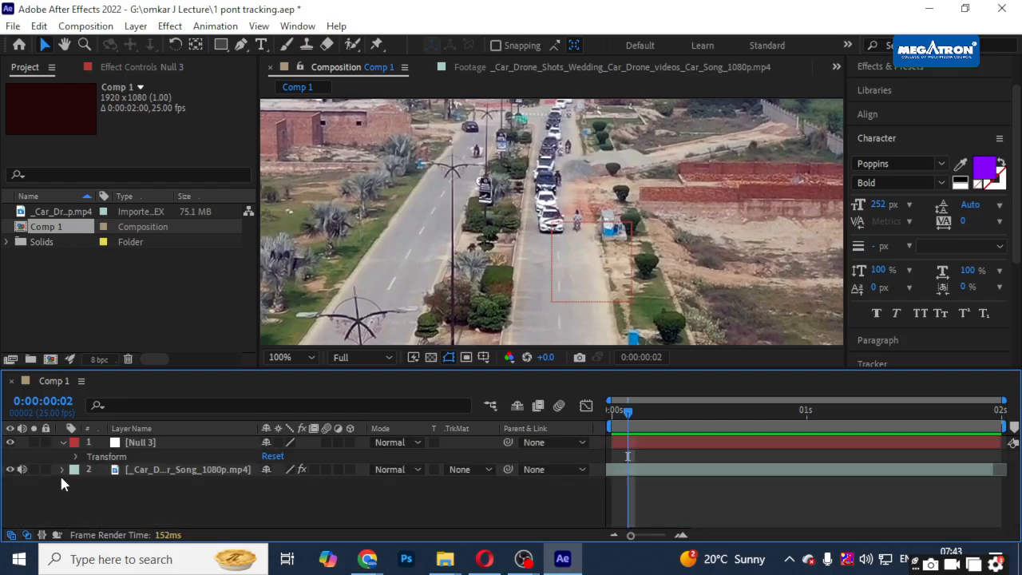
- Copy Tracker 1 from the footage layer's Motion Trackers and paste it onto Null 3 at 0:00:00:02
left_click(63, 470)
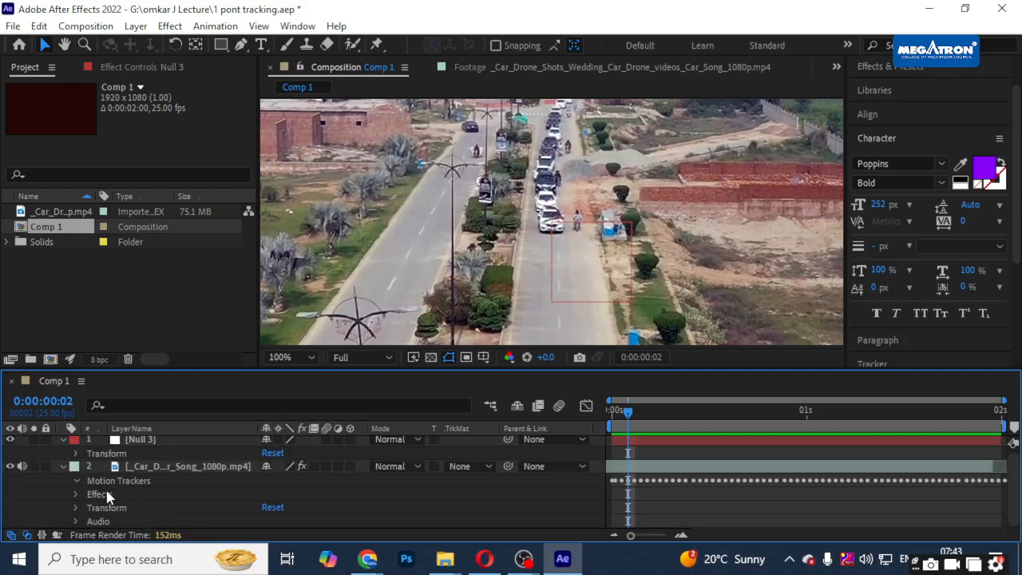
left_click(123, 495)
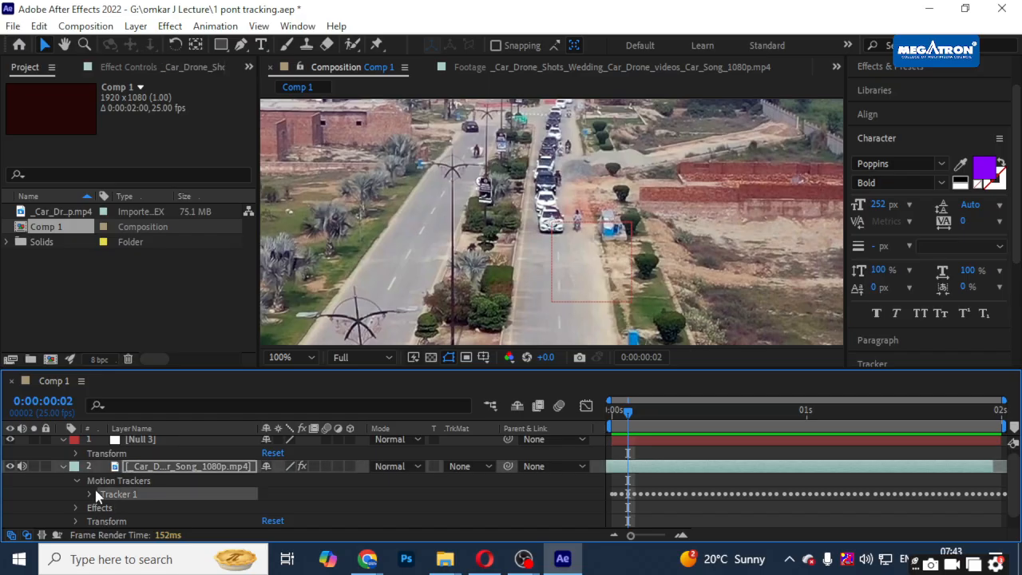
scroll(96, 496, "up", 1)
left_click(140, 446)
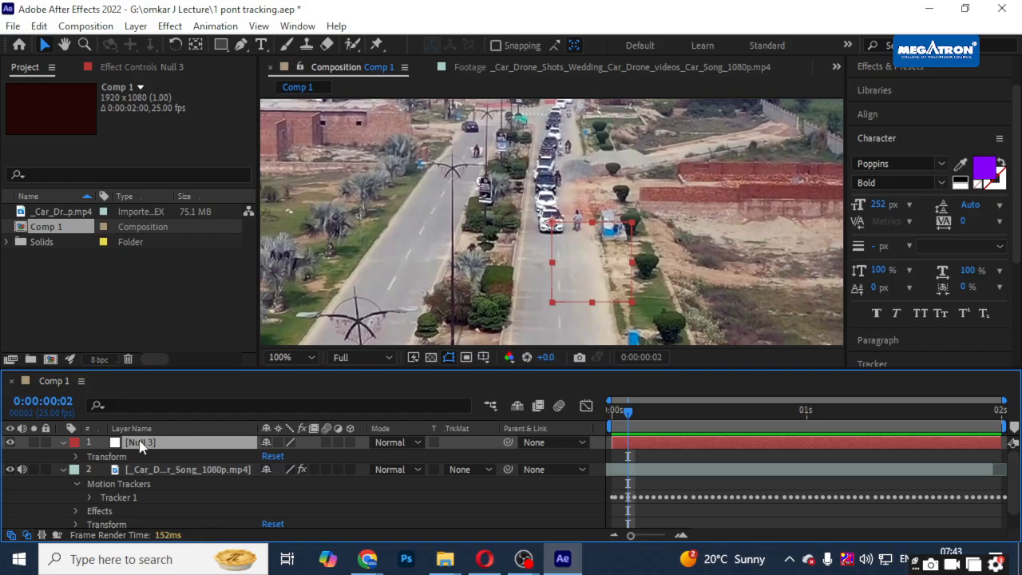
key("ctrl+v")
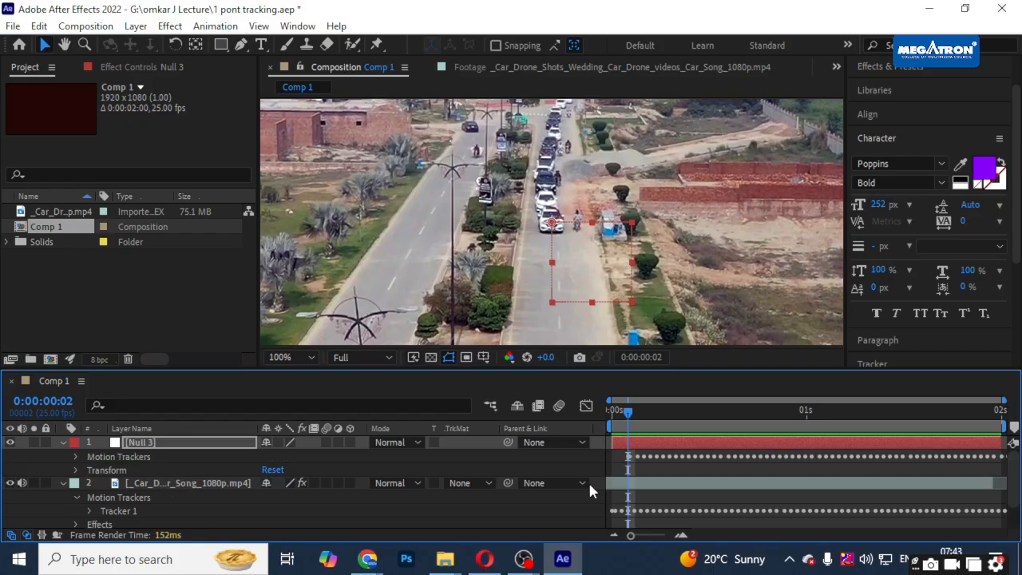
- Expand Tracker 1 on Null 3 and examine its Feature Center, Confidence and Attach Point keyframes
left_click(77, 457)
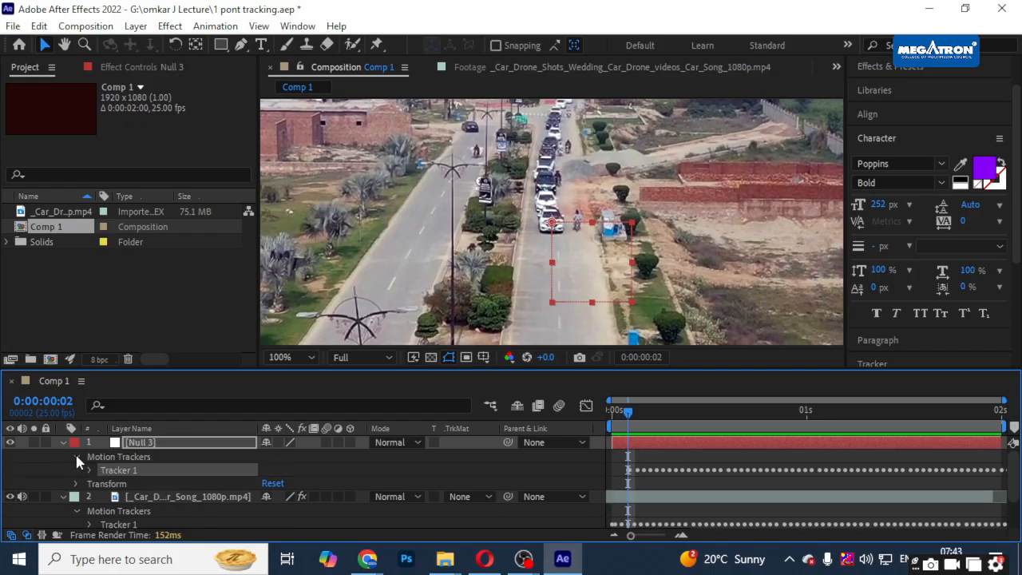
left_click(95, 473)
left_click(89, 473)
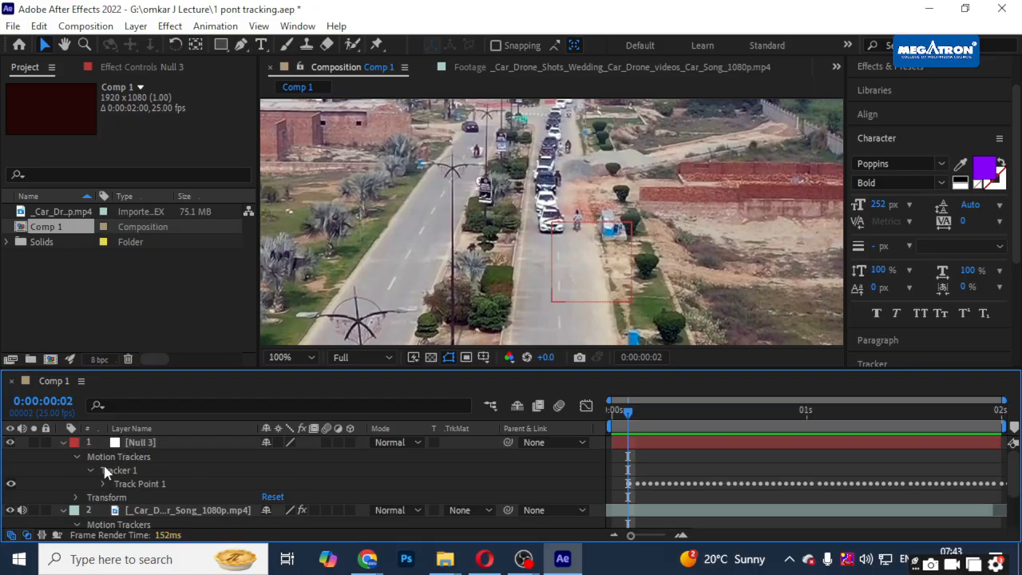
left_click(174, 439)
key("u")
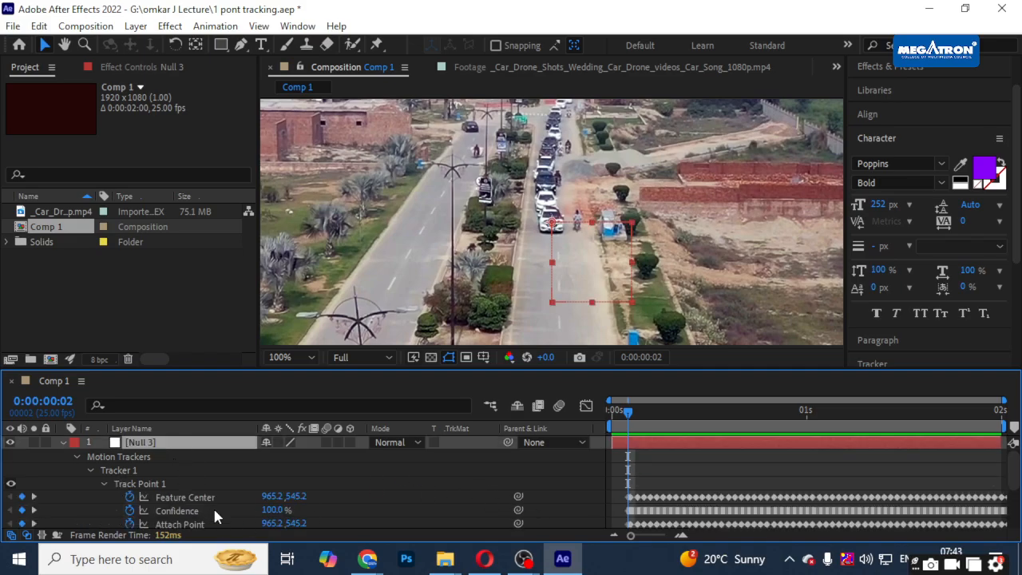
scroll(215, 515, "down", 3)
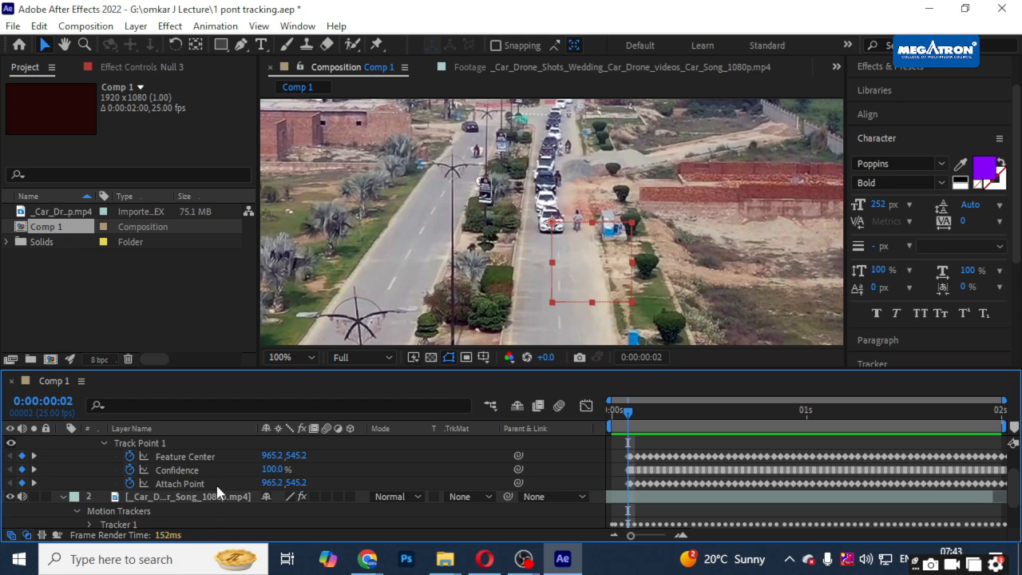
- Undo the tracker paste on Null 3, then paste it again at 0:00:00:00 and undo that paste too
left_click_drag(629, 411, 274, 412)
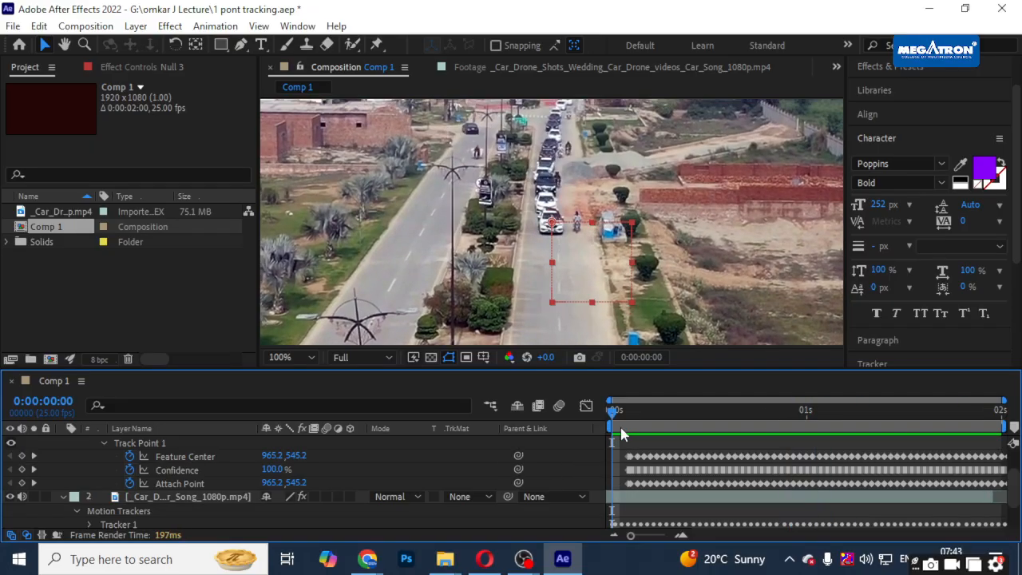
left_click(622, 415)
left_click_drag(622, 418, 699, 415)
key("ctrl+z")
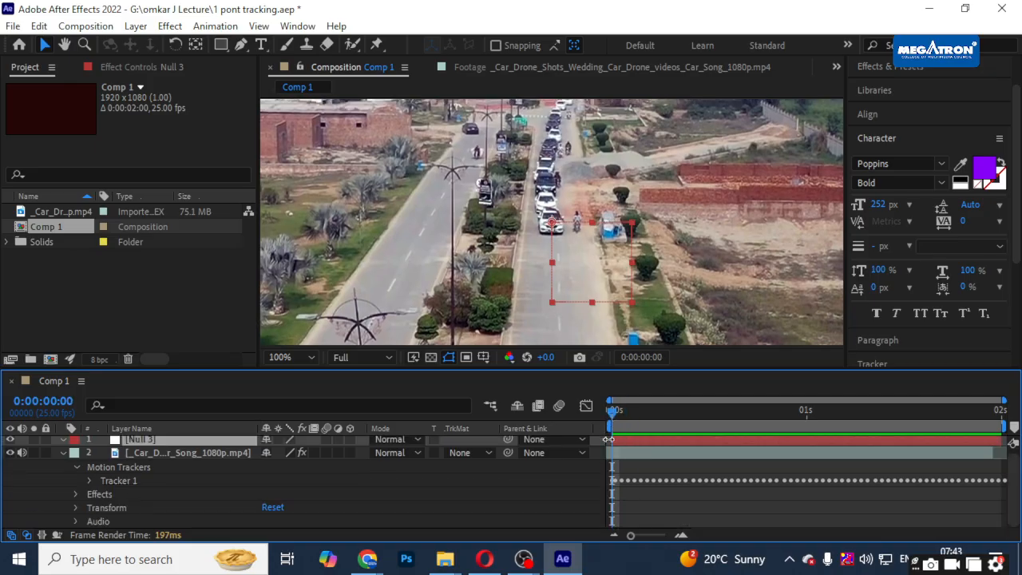
key("ctrl+v")
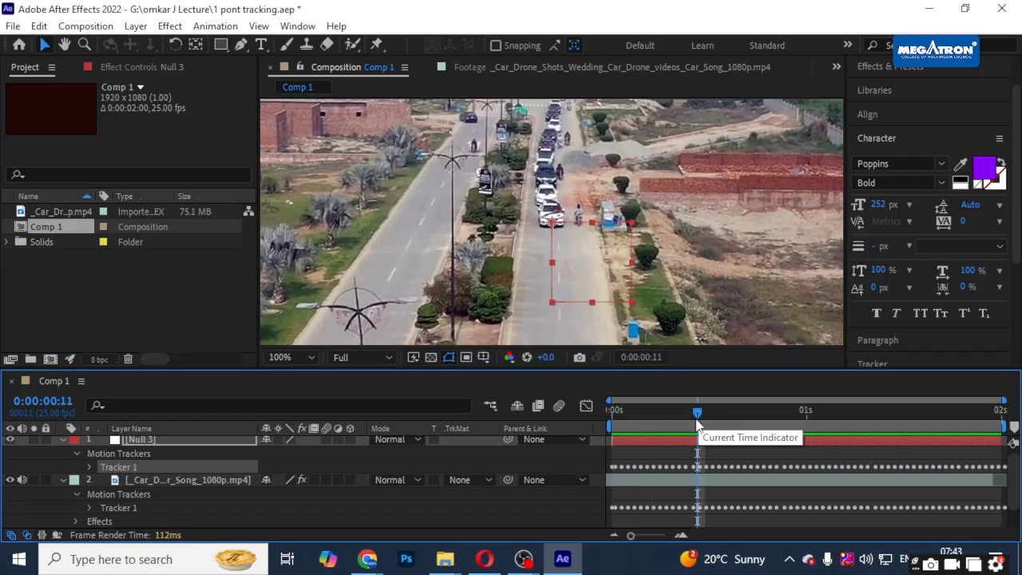
key("ctrl+z")
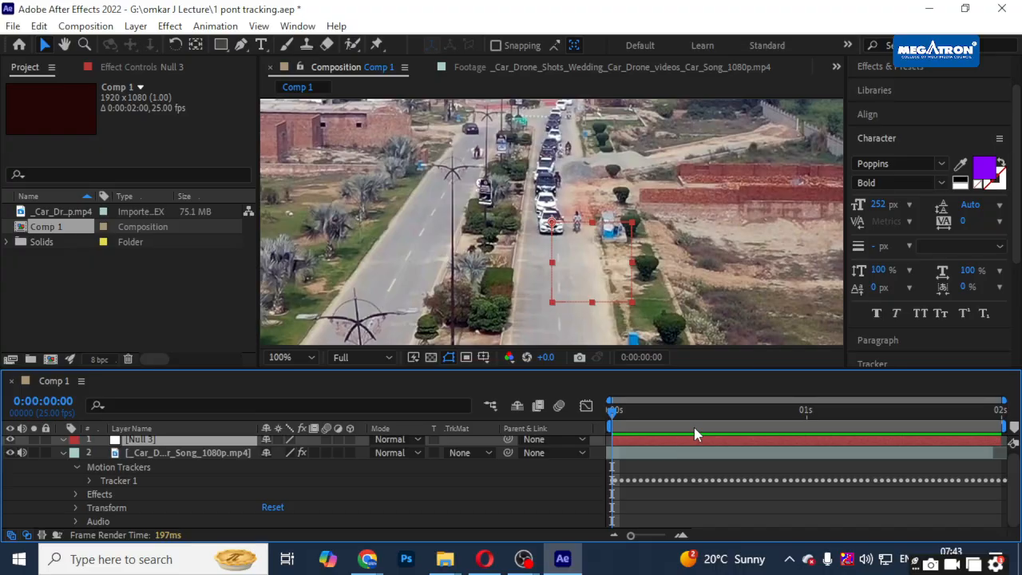
- Try pasting Tracker 1 onto Null 3 at 0:00:00:24 and undo the paste
left_click(721, 412)
left_click(799, 412)
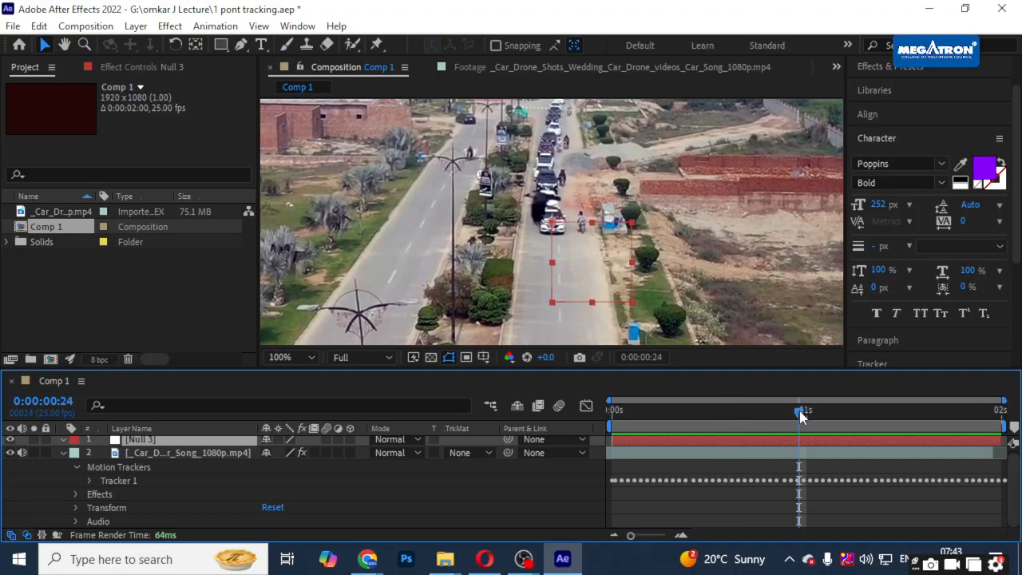
key("ctrl+v")
mouse_move(798, 414)
left_mouse_down()
mouse_move(640, 409)
mouse_move(795, 422)
mouse_move(608, 421)
mouse_move(790, 424)
left_mouse_up()
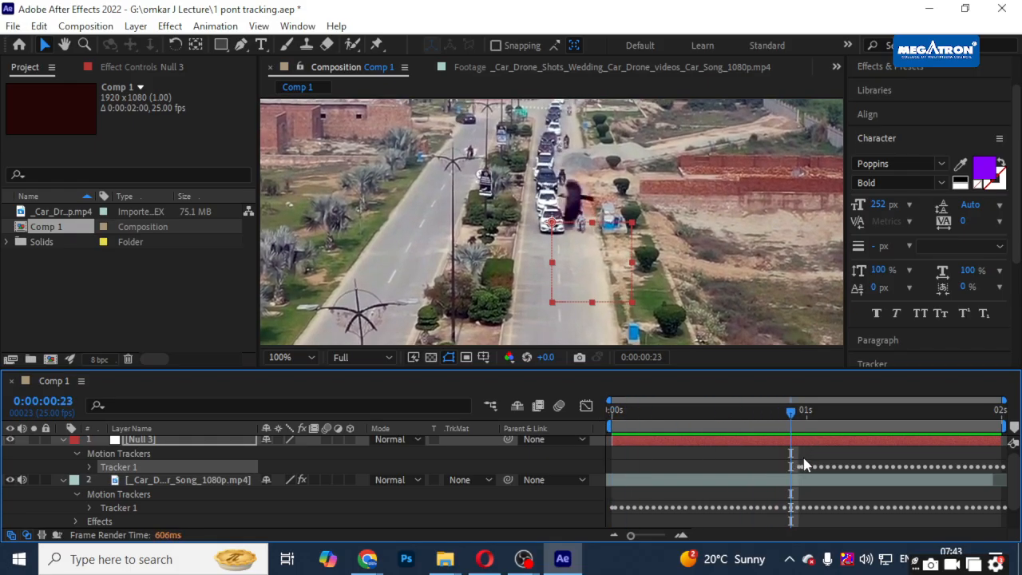
key("ctrl+z")
- Paste Tracker 1 onto Null 3 at 0:00:00:00 and collapse the properties of both layers
left_click(611, 418)
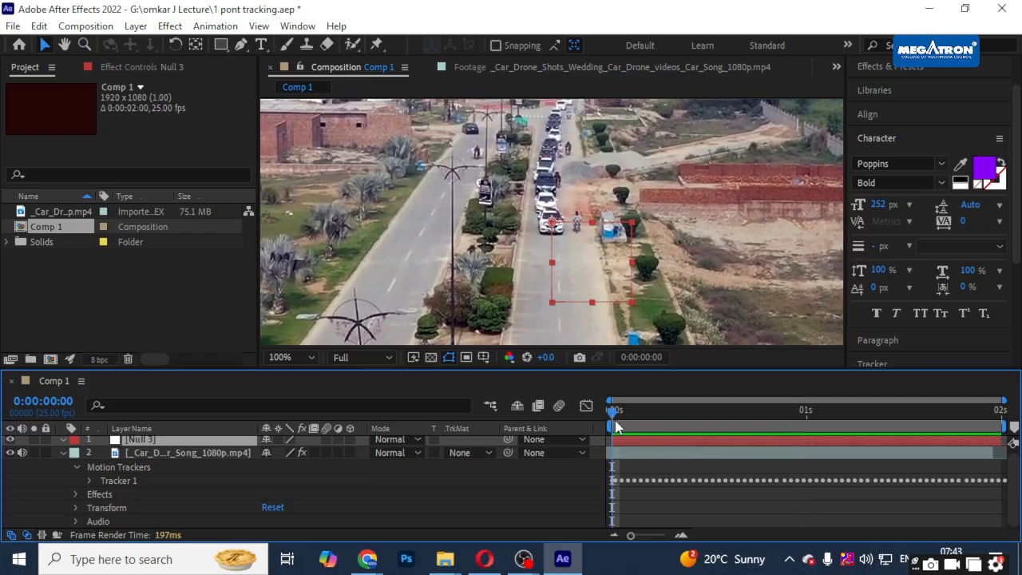
left_click(631, 459)
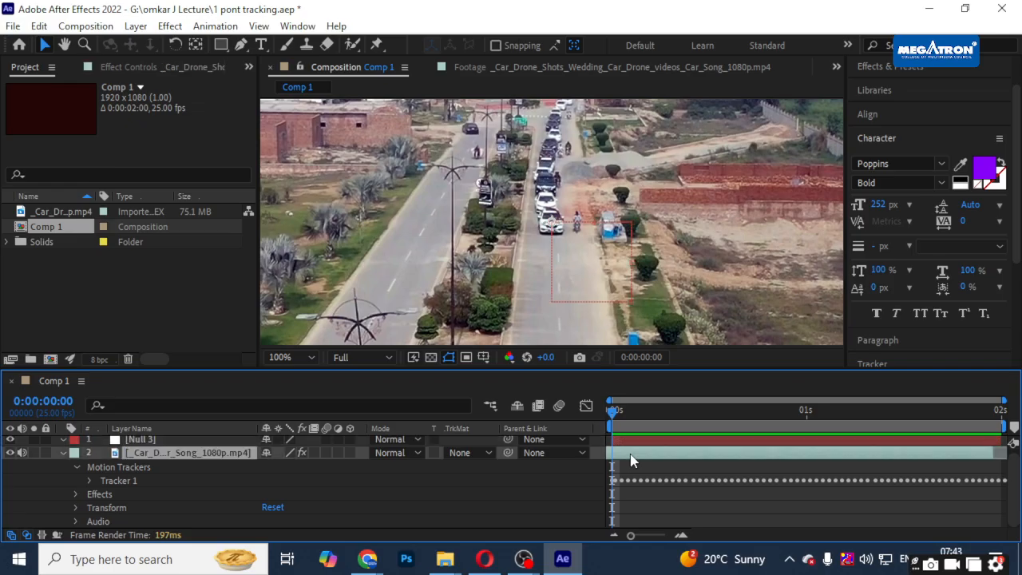
key("u")
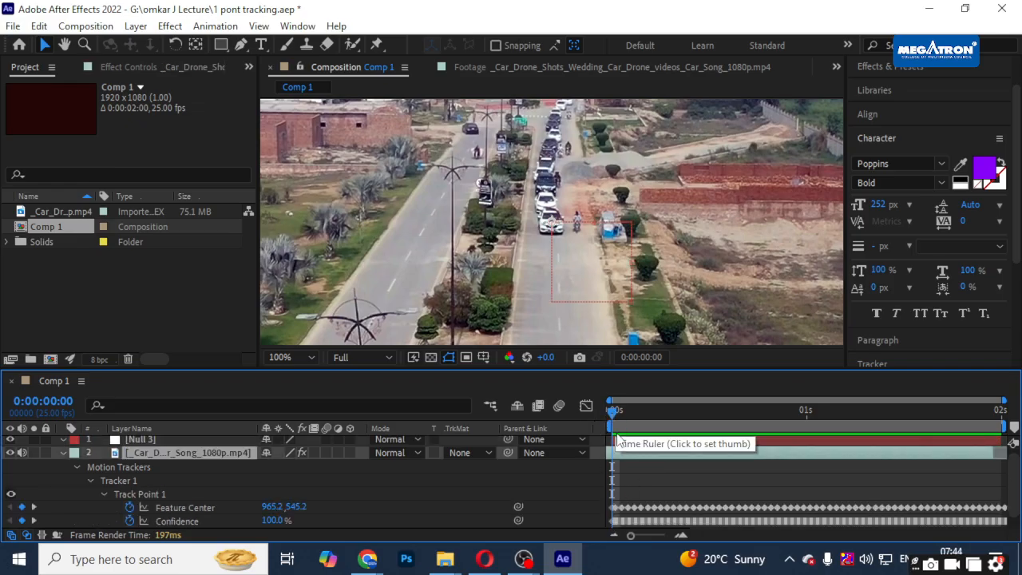
left_click(619, 440)
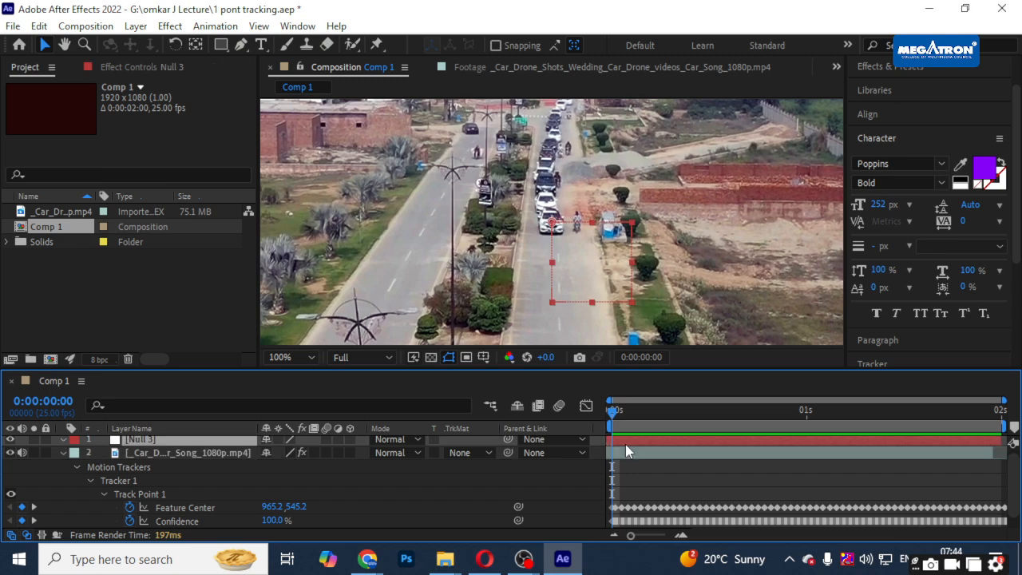
key("ctrl+v")
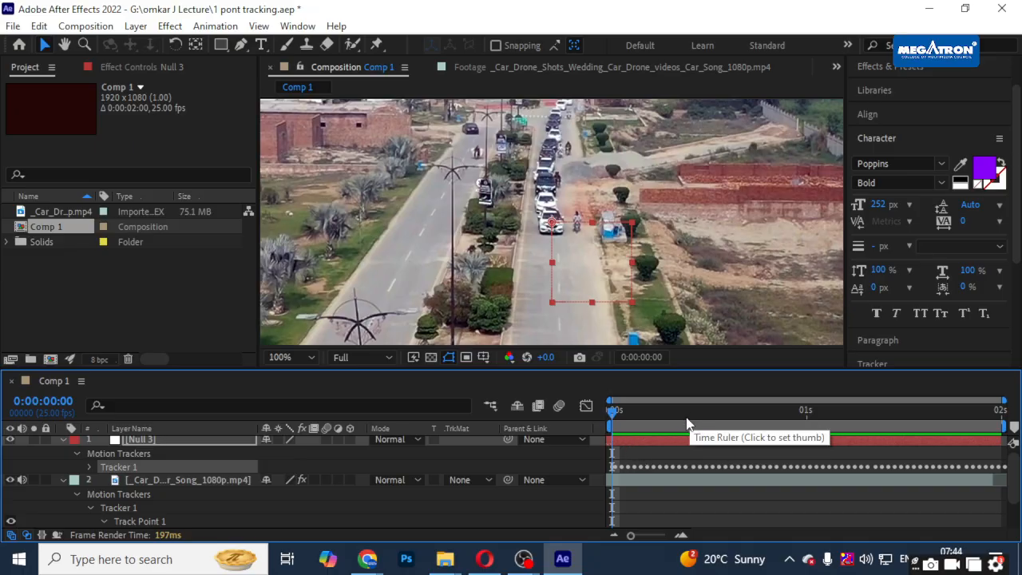
left_click(63, 440)
left_click(63, 456)
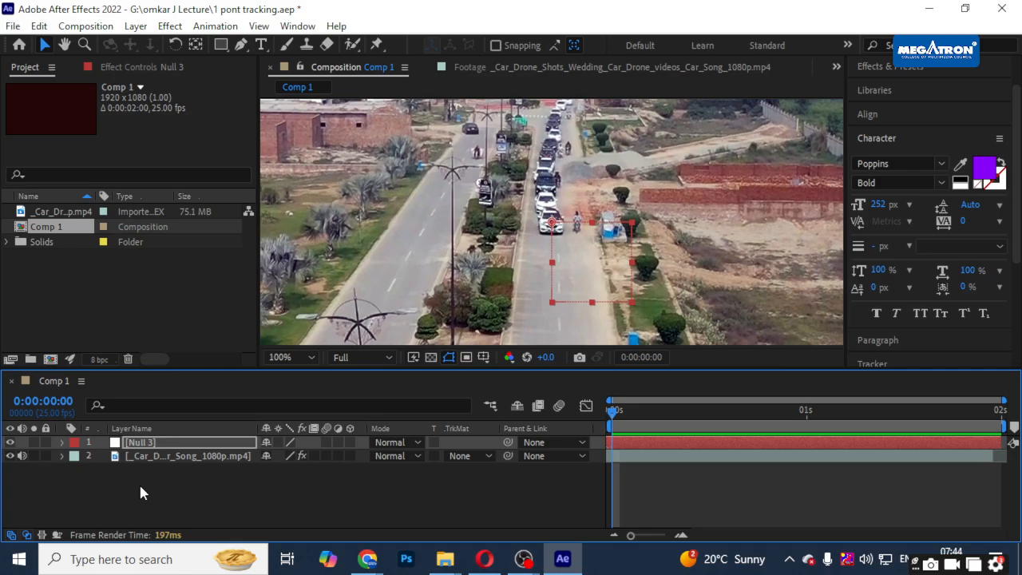
- Add a new text layer reading "Car" to Comp 1
right_click(333, 505)
mouse_move(394, 307)
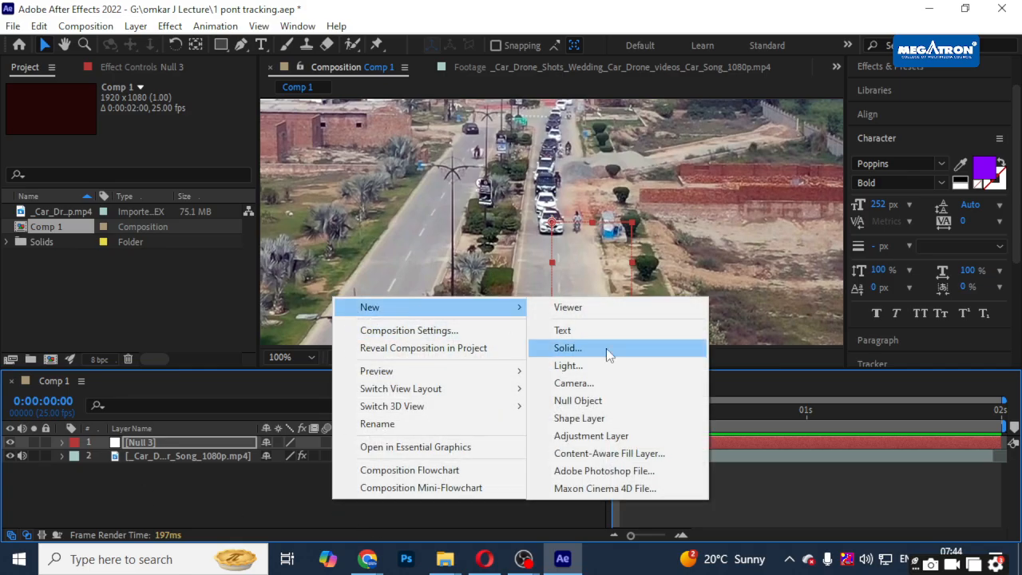
left_click(568, 331)
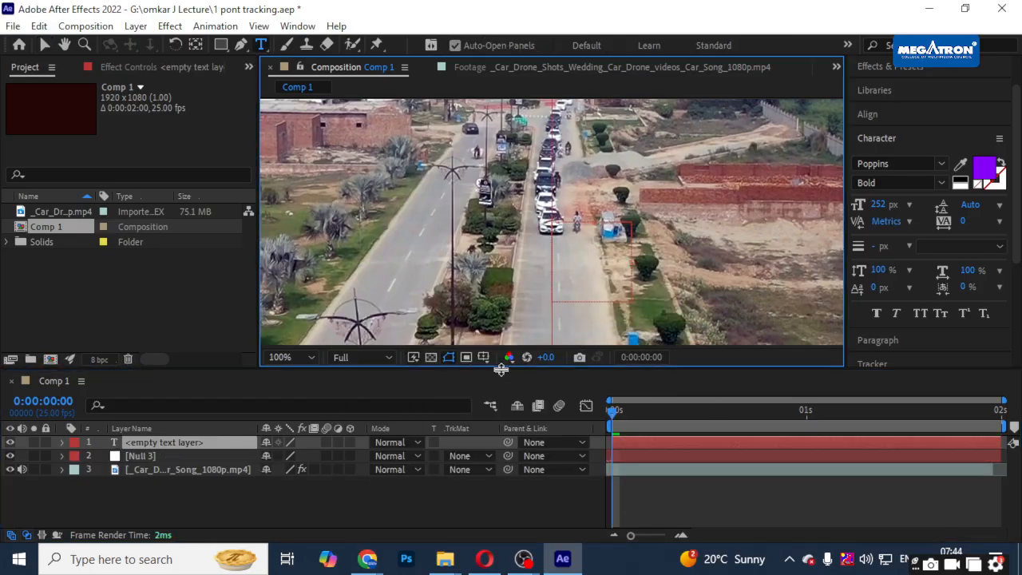
type("Card")
key("BackSpace")
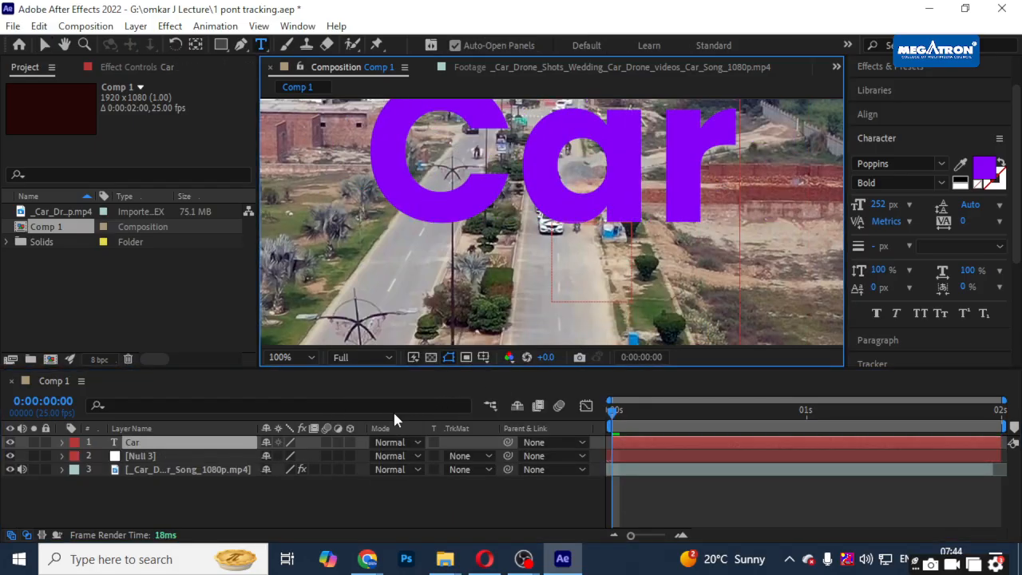
left_click(45, 44)
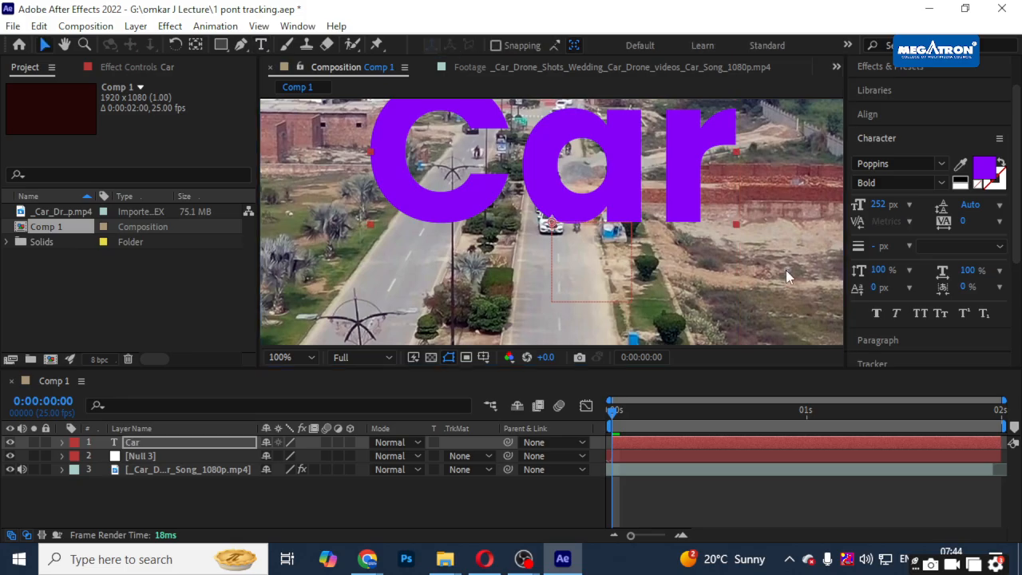
- Scale the Car text layer to 24% and place it beside the front white car
left_click_drag(739, 229, 668, 179)
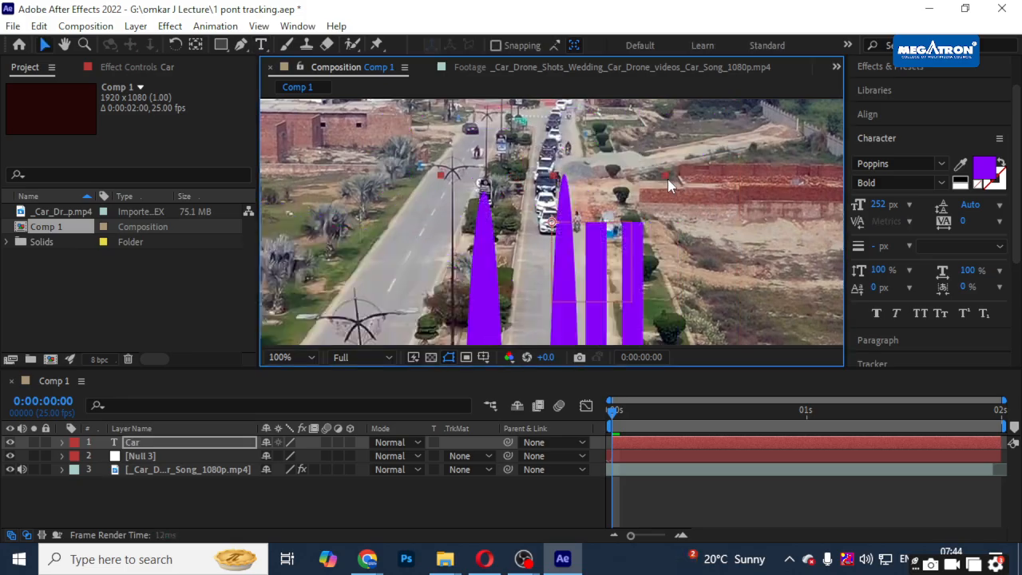
key("ctrl+z")
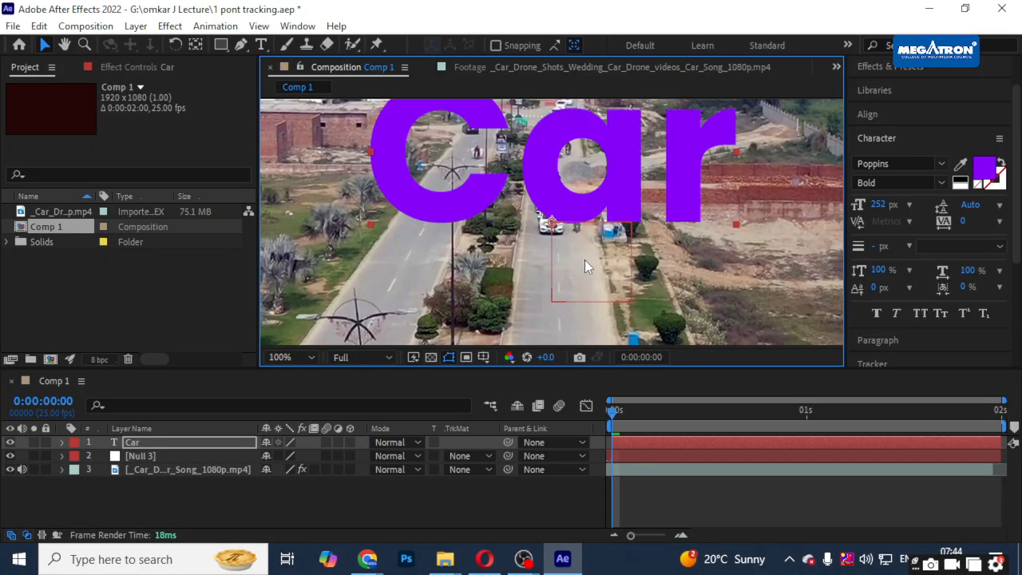
left_click(172, 448)
key("s")
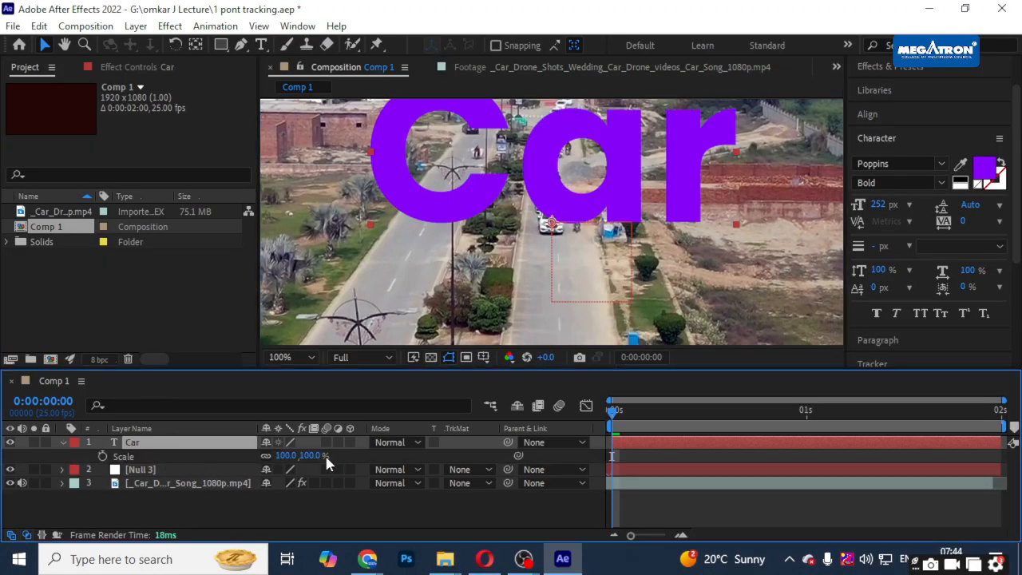
left_click_drag(310, 456, 249, 454)
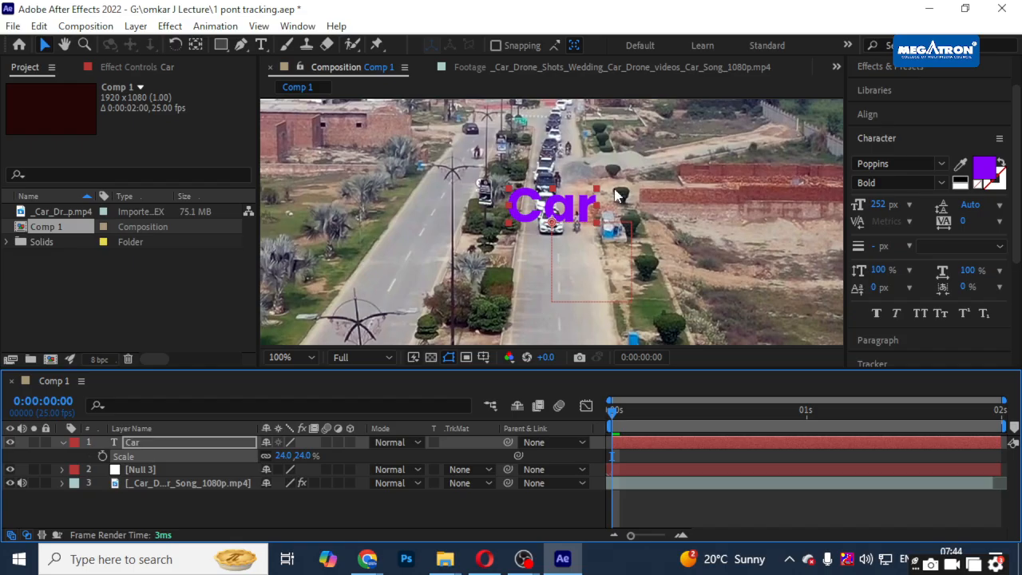
left_click_drag(595, 201, 639, 203)
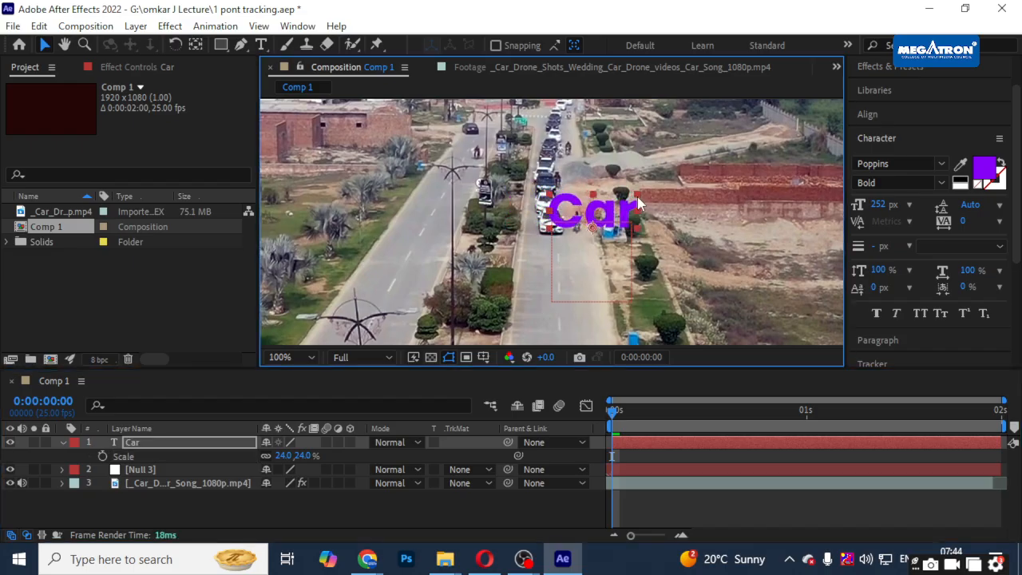
- Set the Car text colour to white (FFFFFF) and reduce its scale to 19.5%
left_click(984, 167)
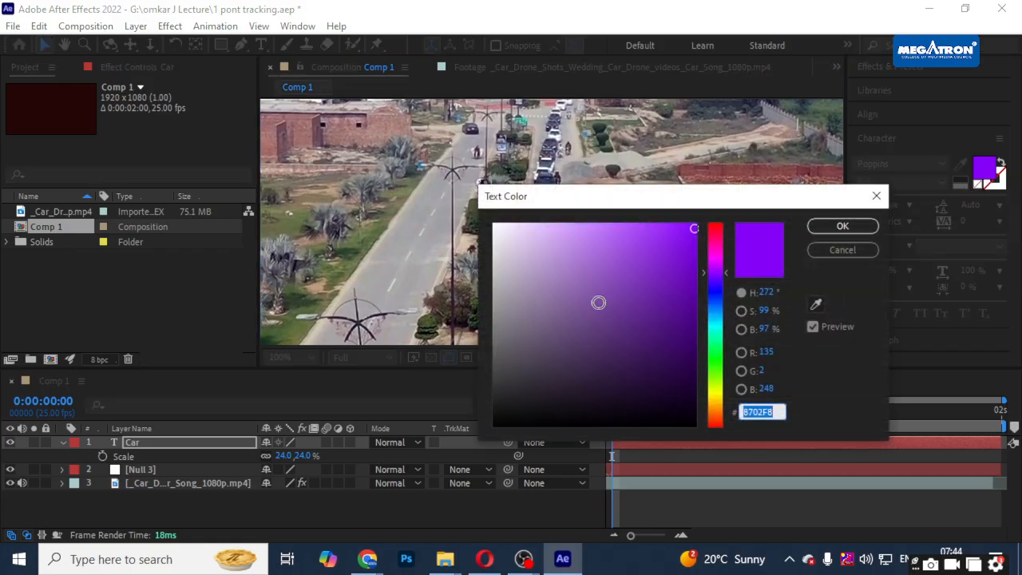
left_click_drag(570, 238, 491, 221)
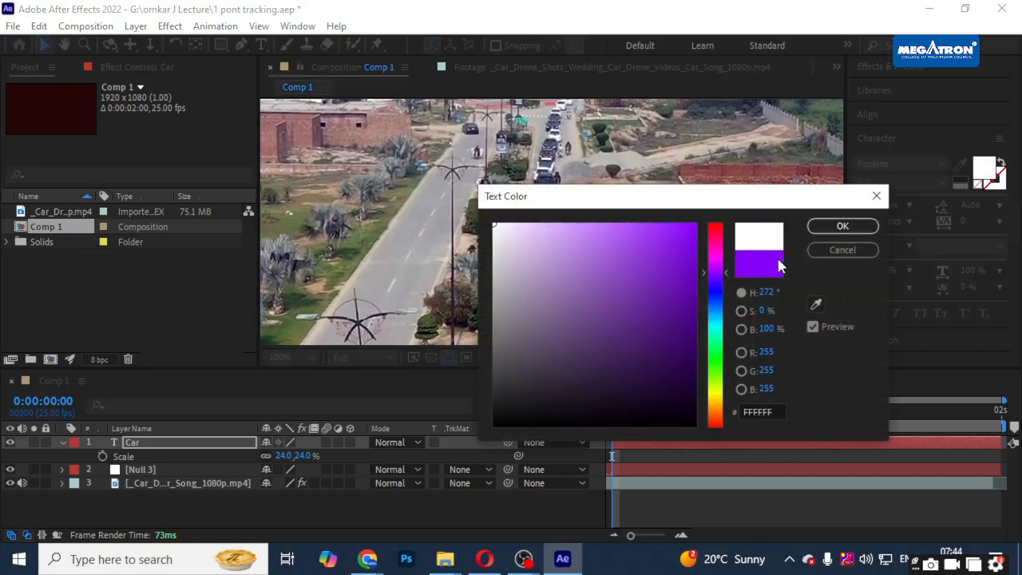
left_click(844, 227)
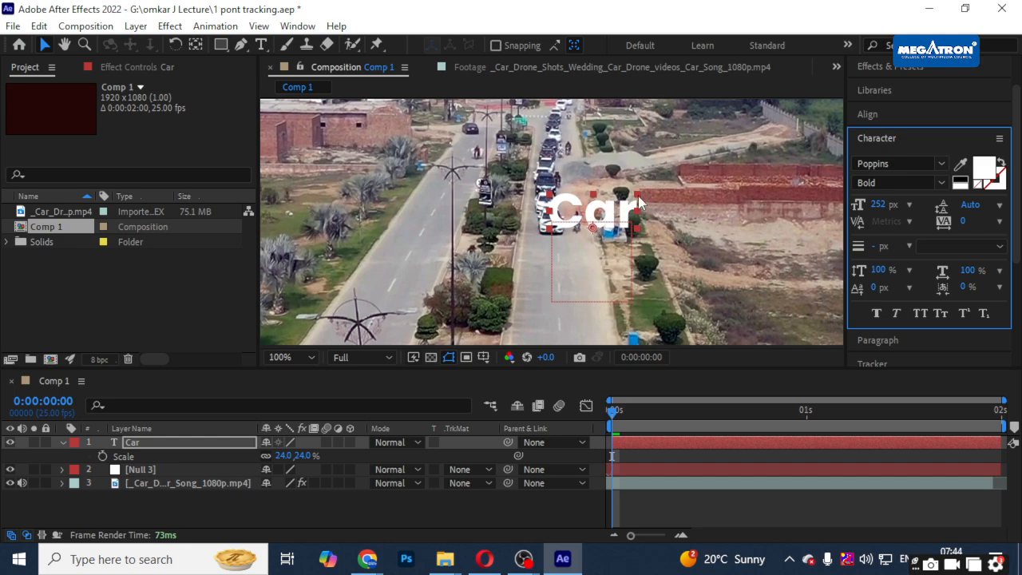
left_click_drag(639, 203, 615, 209)
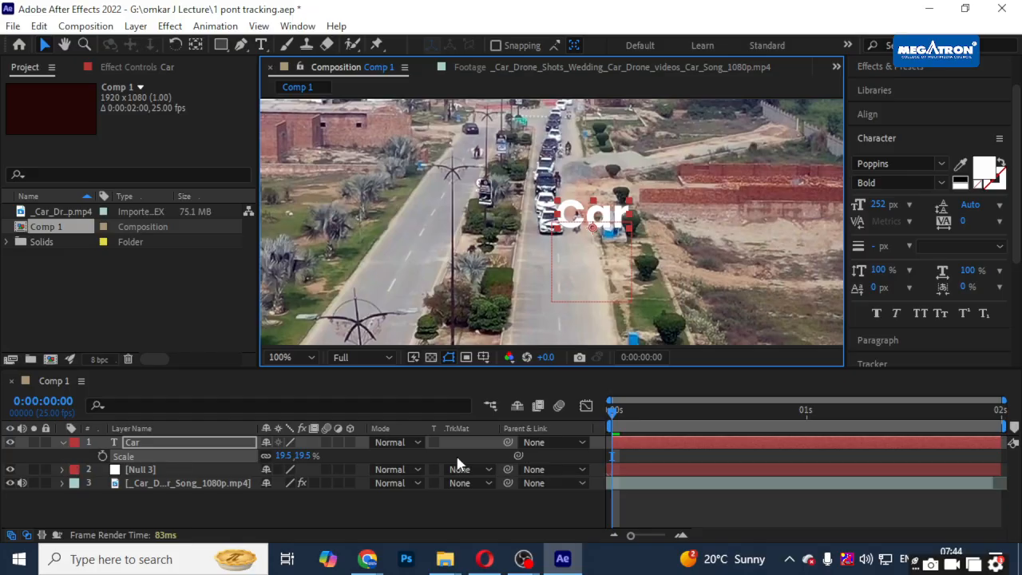
- Rename the Null 3 layer as Track
left_click(554, 442)
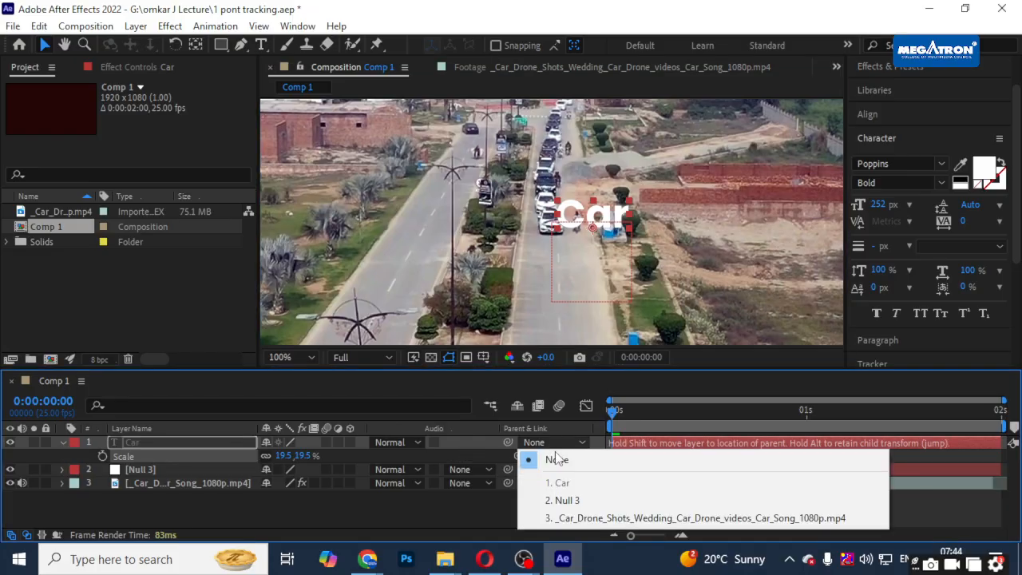
left_click(424, 511)
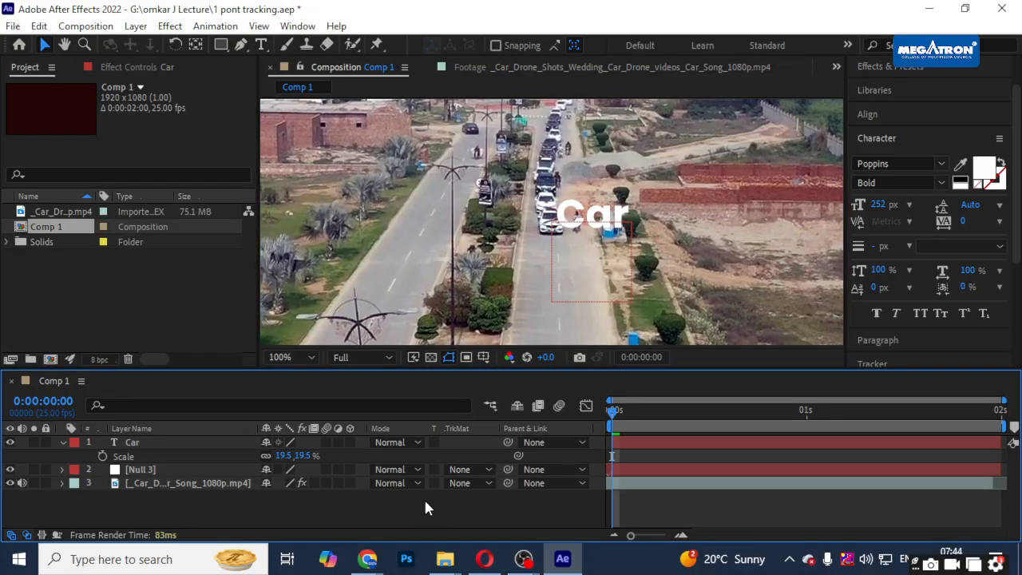
left_click(186, 477)
right_click(185, 477)
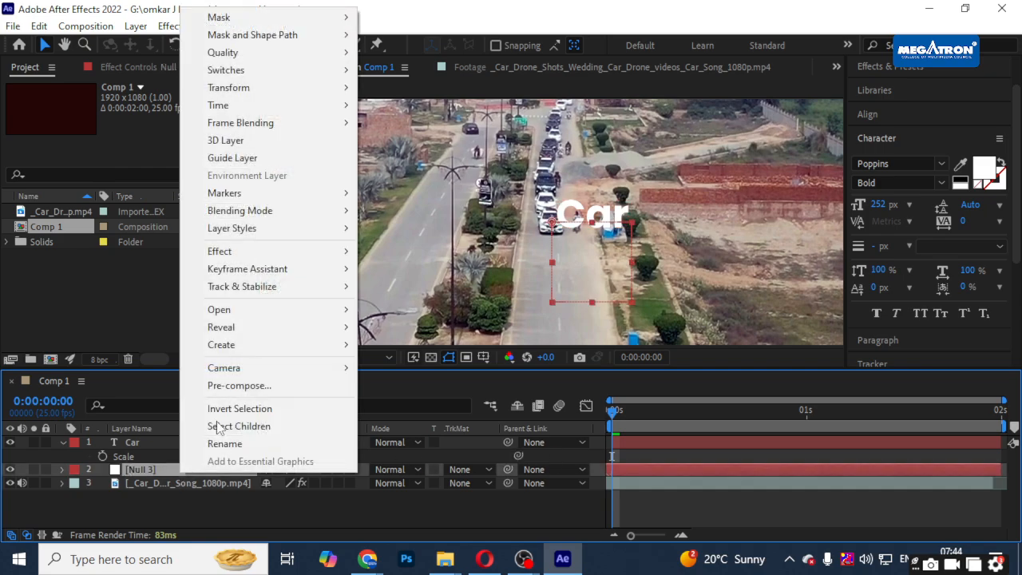
left_click(231, 443)
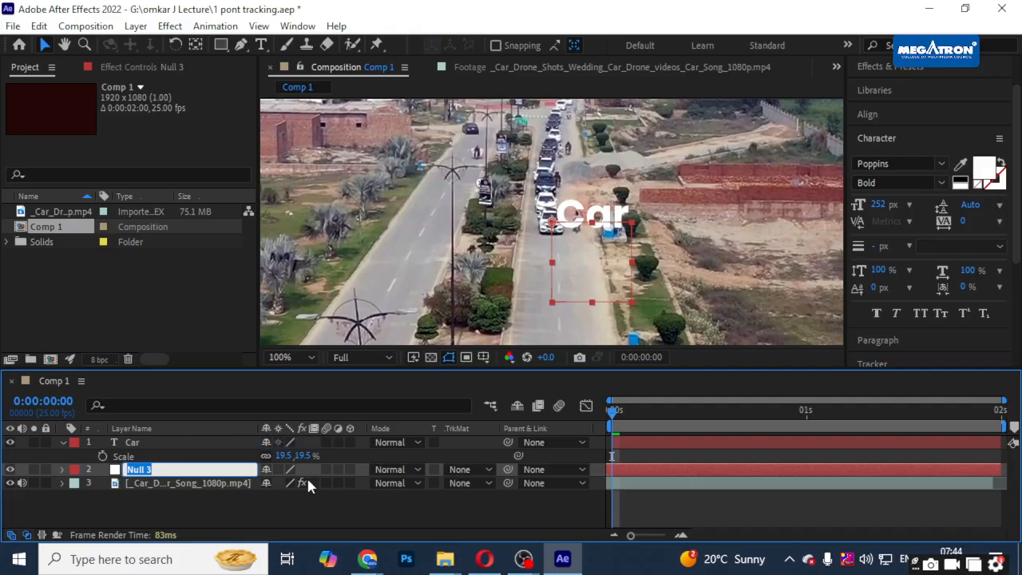
type("Track")
key("Return")
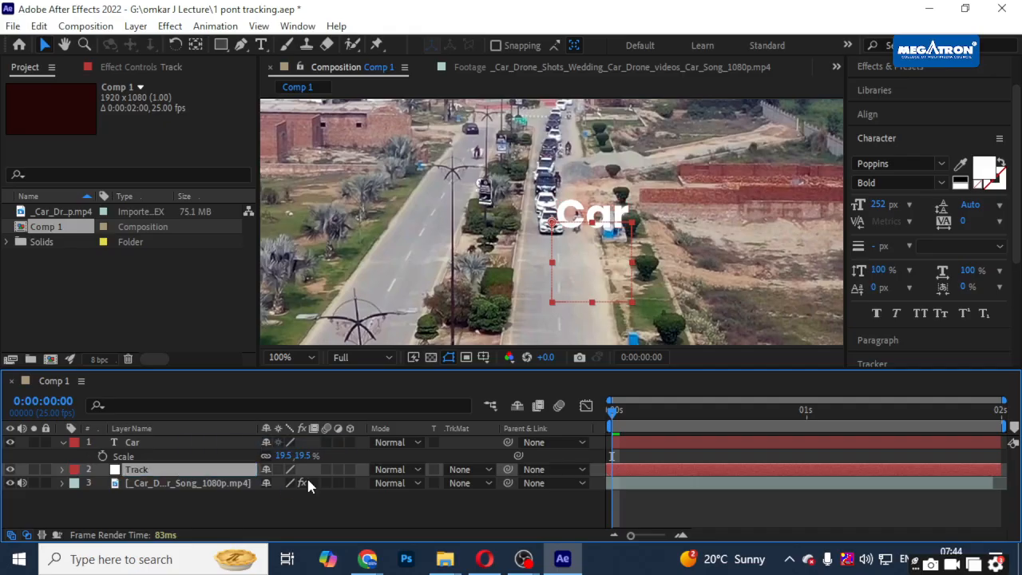
- Parent the Car text layer to the Track null and preview its motion over the footage
left_click(236, 518)
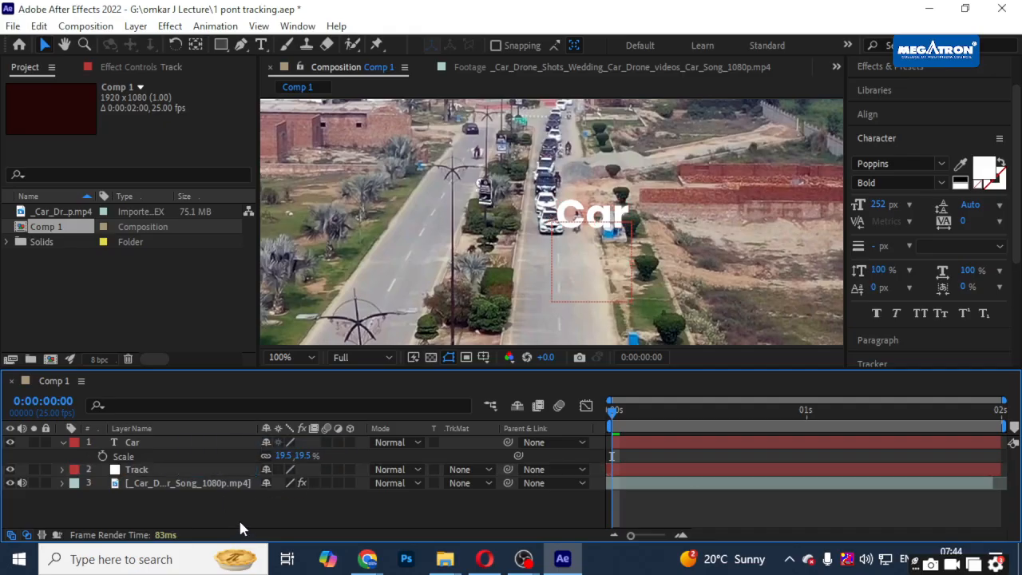
left_click(180, 485)
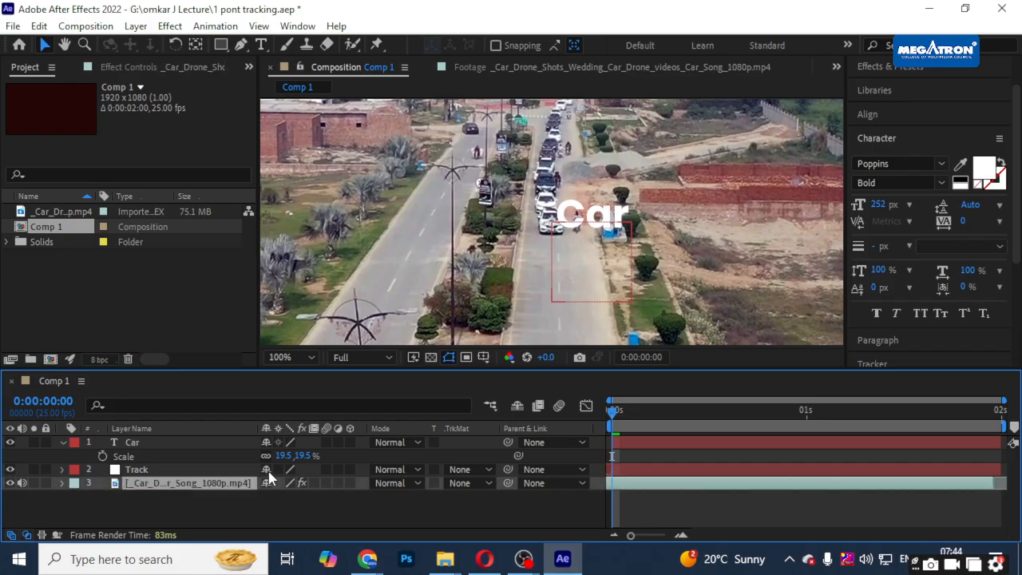
left_click(202, 472)
left_click(560, 443)
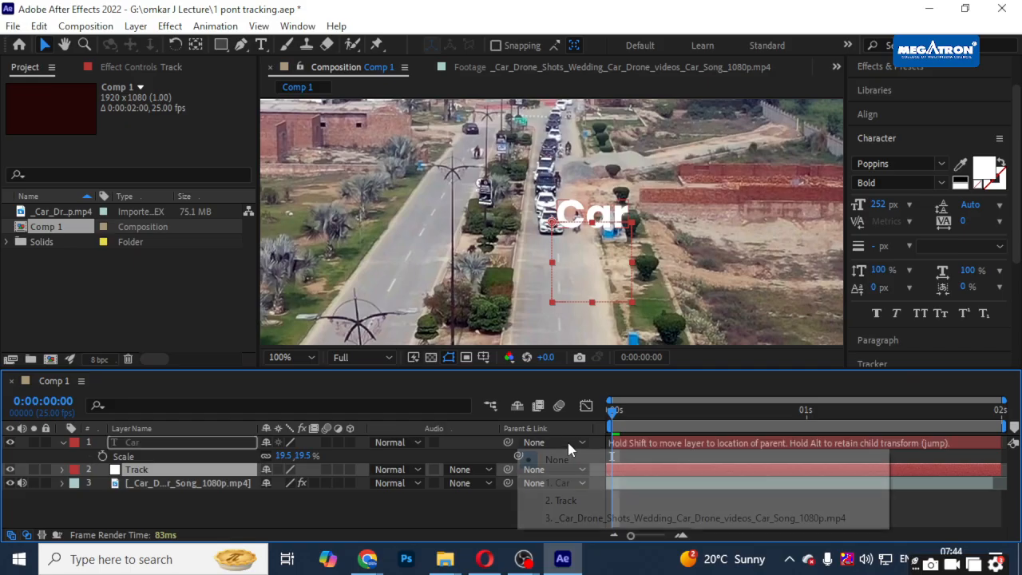
left_click(565, 500)
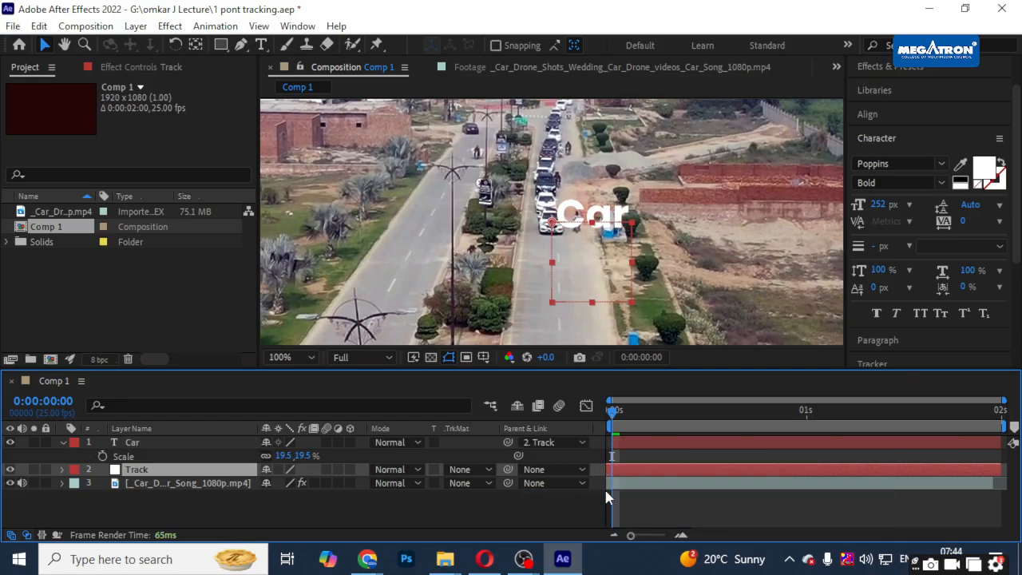
key("space")
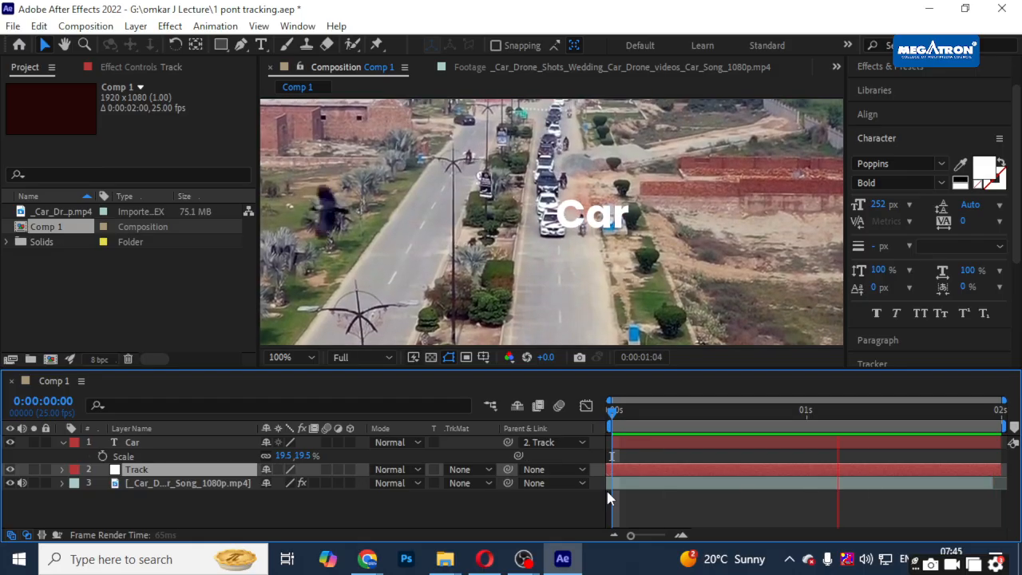
key("space")
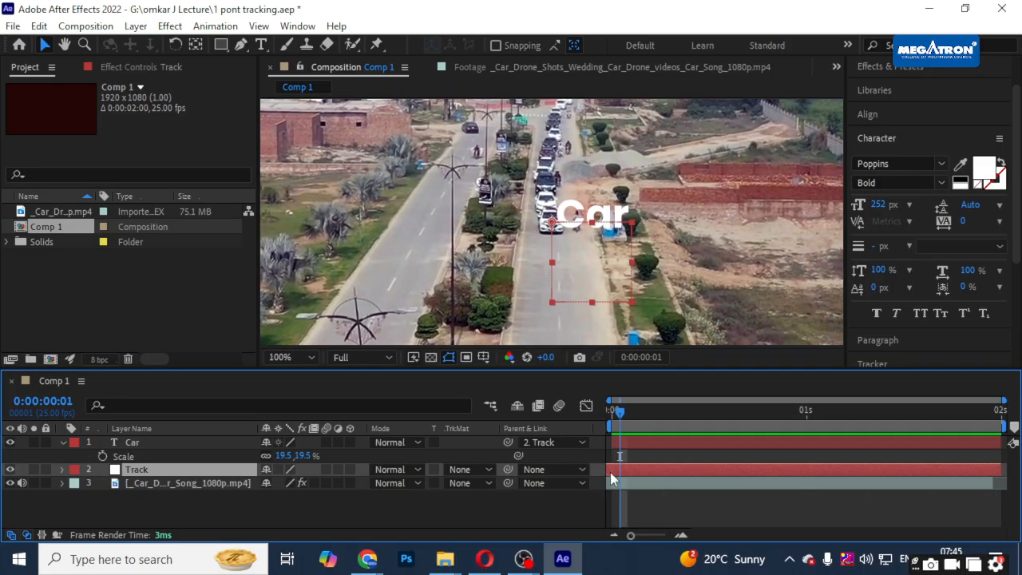
- Undo the parenting to the Track null and delete the Car text layer
key("ctrl+z")
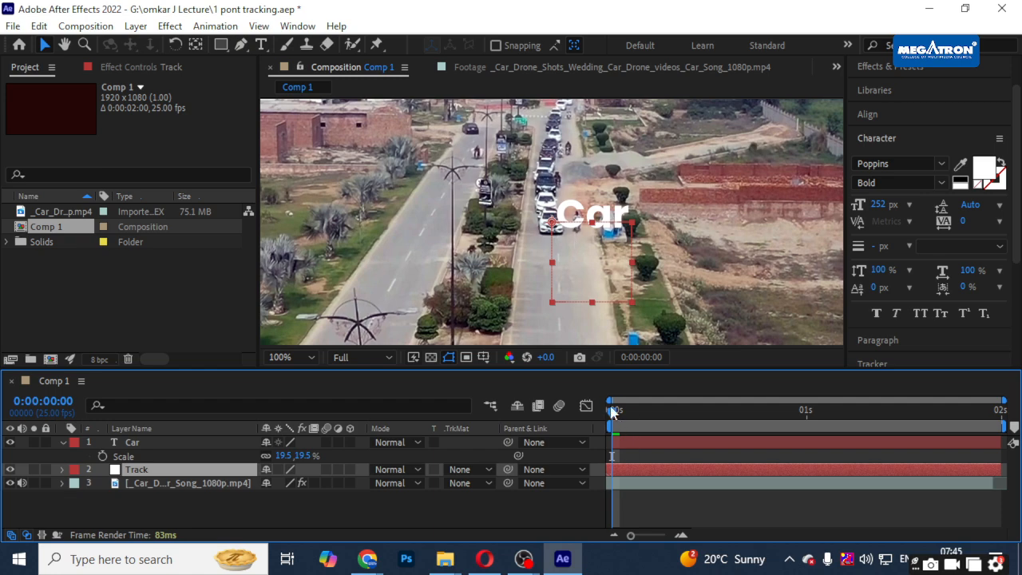
key("space")
key("space")
left_click(151, 444)
key("Delete")
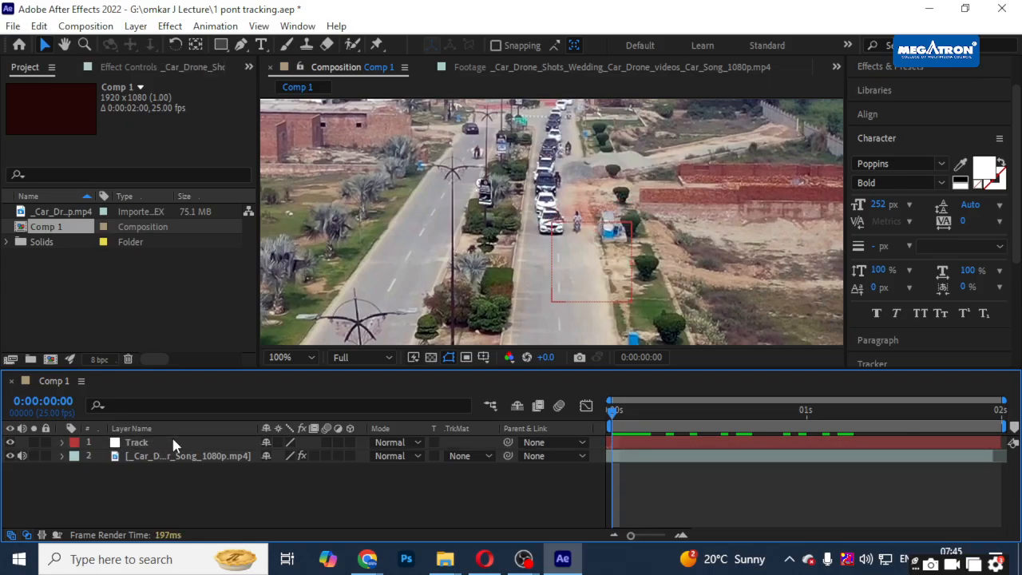
- Examine the Track Point 1 properties and keyframes of Tracker 1 on the Track null, then collapse the layer
left_click(171, 444)
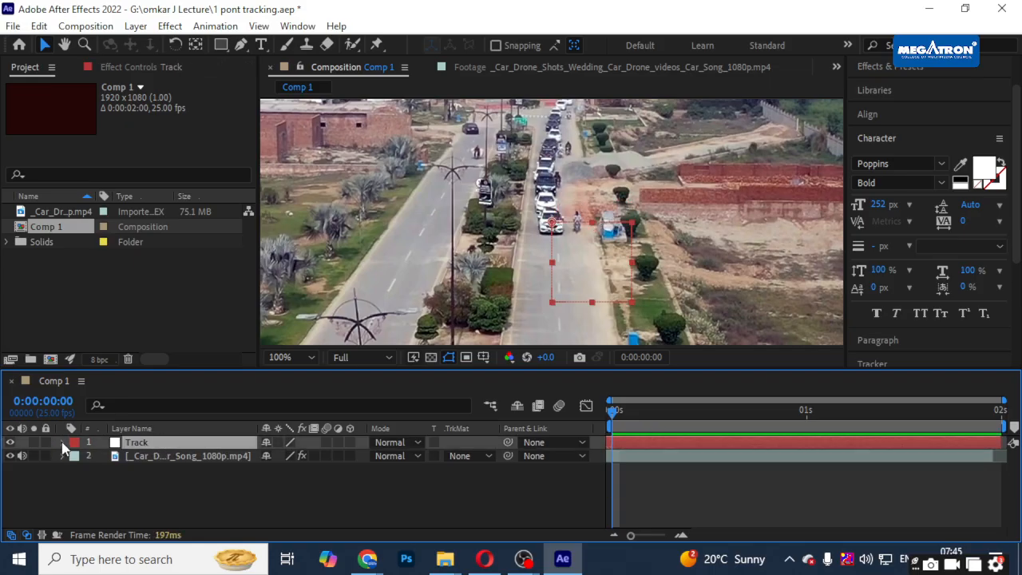
left_click(63, 442)
left_click(161, 471)
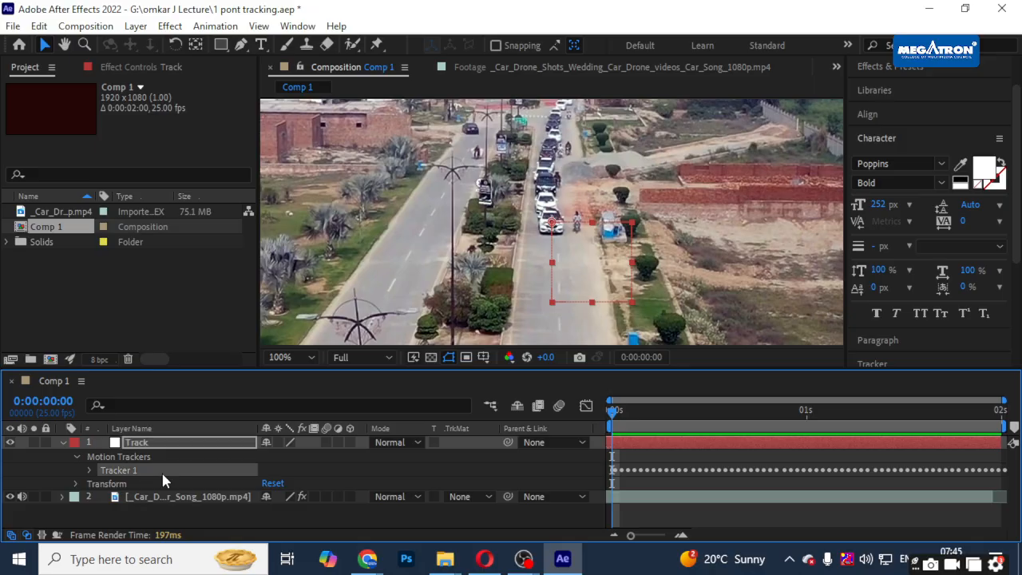
left_click(89, 471)
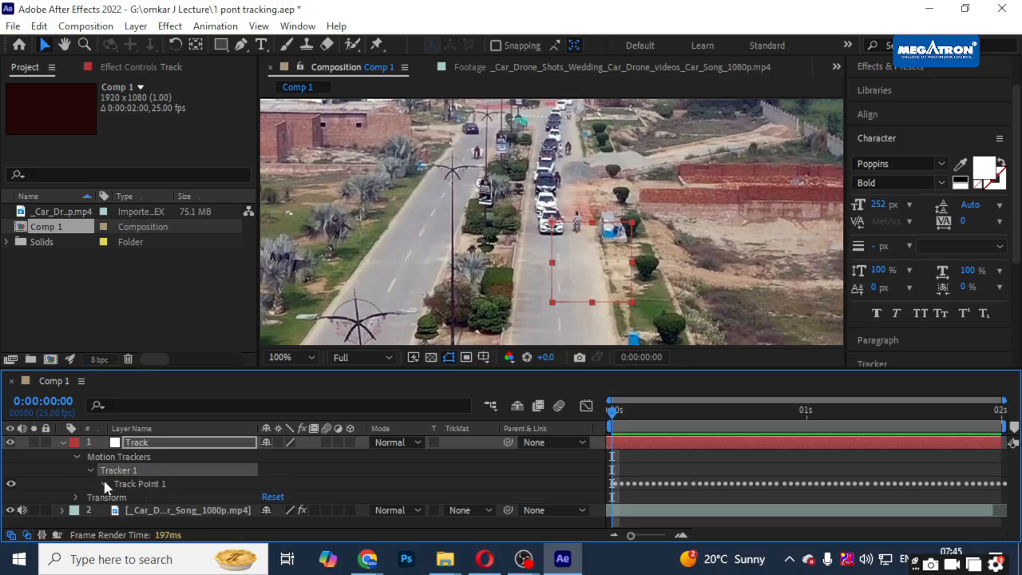
left_click(104, 484)
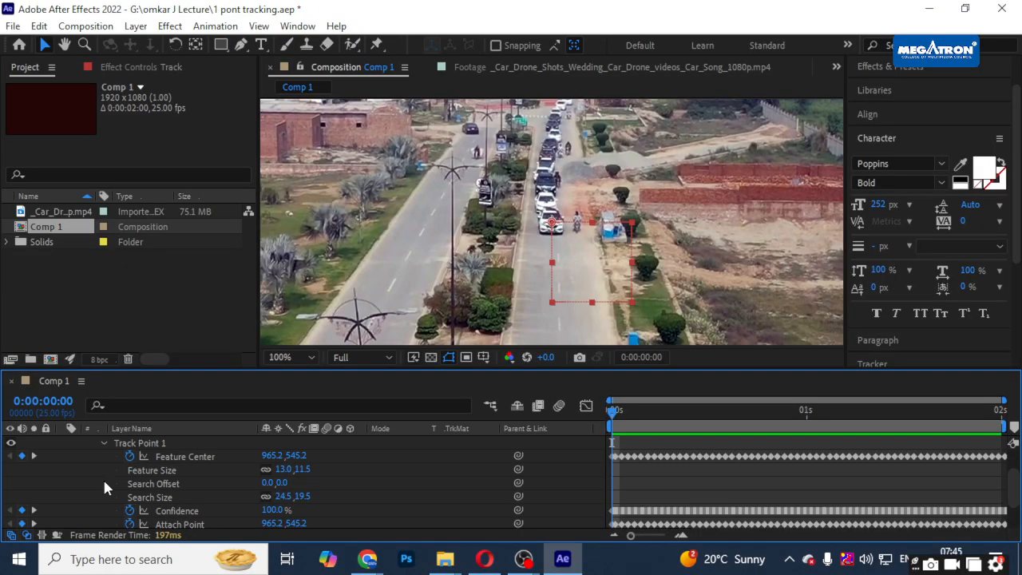
scroll(102, 476, "down", 2)
scroll(102, 477, "up", 4)
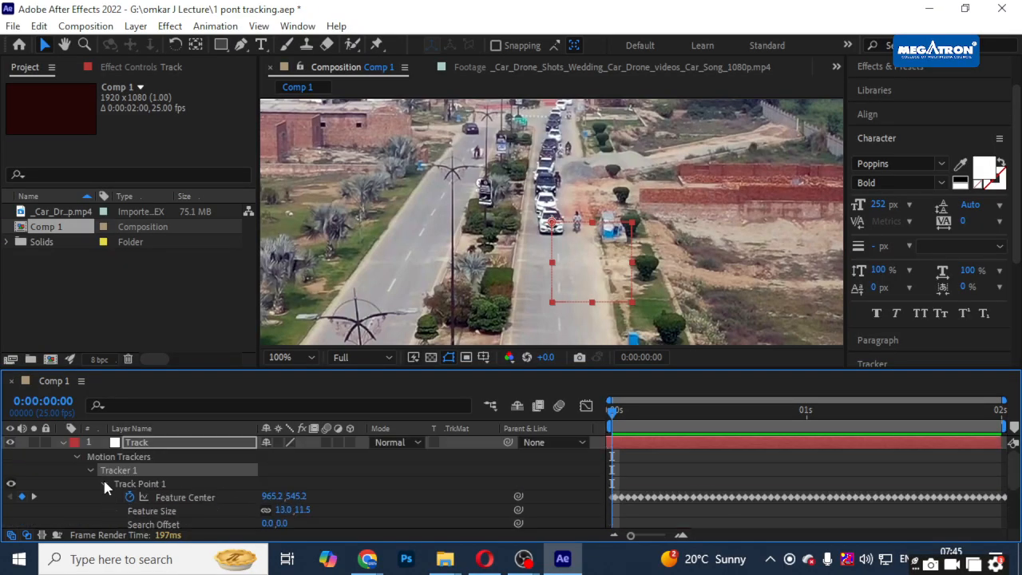
left_click(63, 443)
- Delete the Track null and open the car footage layer in the Layer viewer with its motion tracker points
left_click(157, 447)
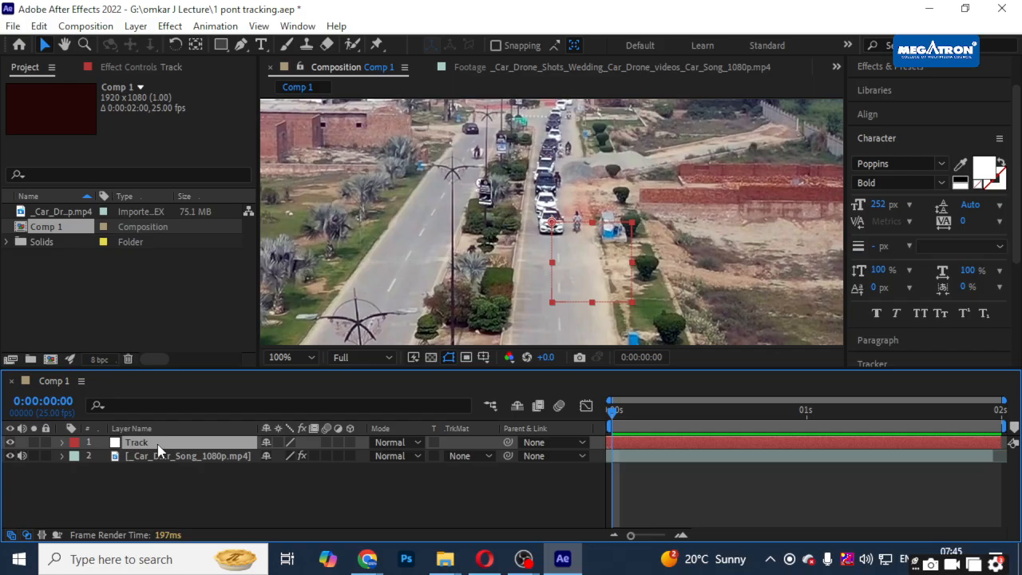
key("Delete")
double_click(185, 443)
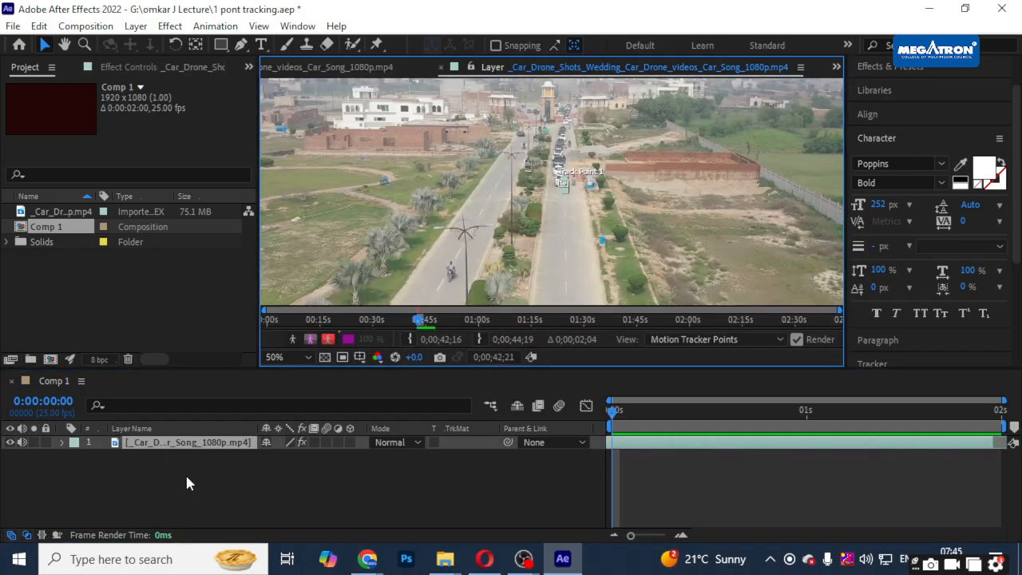
left_click(692, 444)
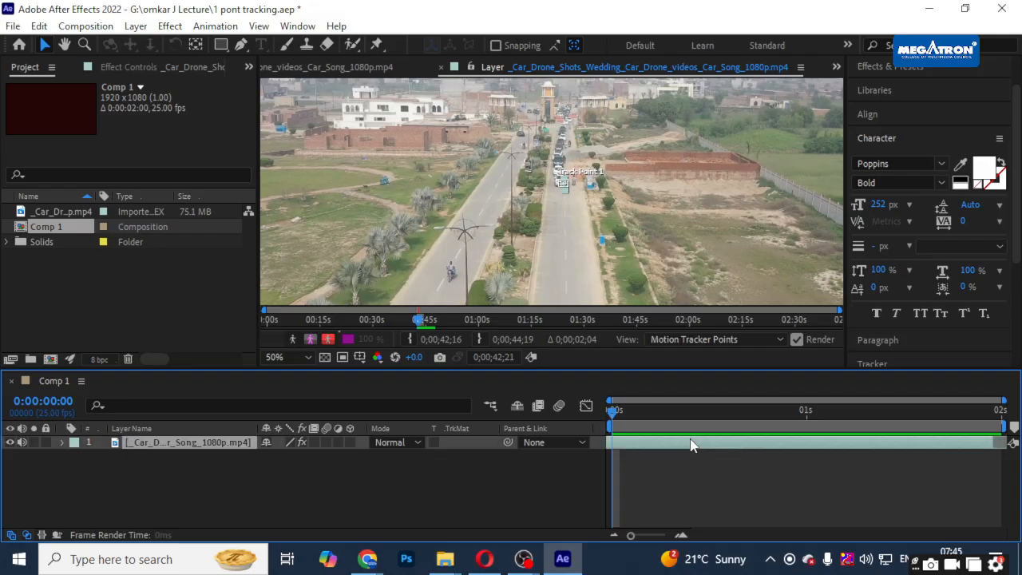
key("u")
key("u")
- Expand the Tracker controls
right_click(178, 490)
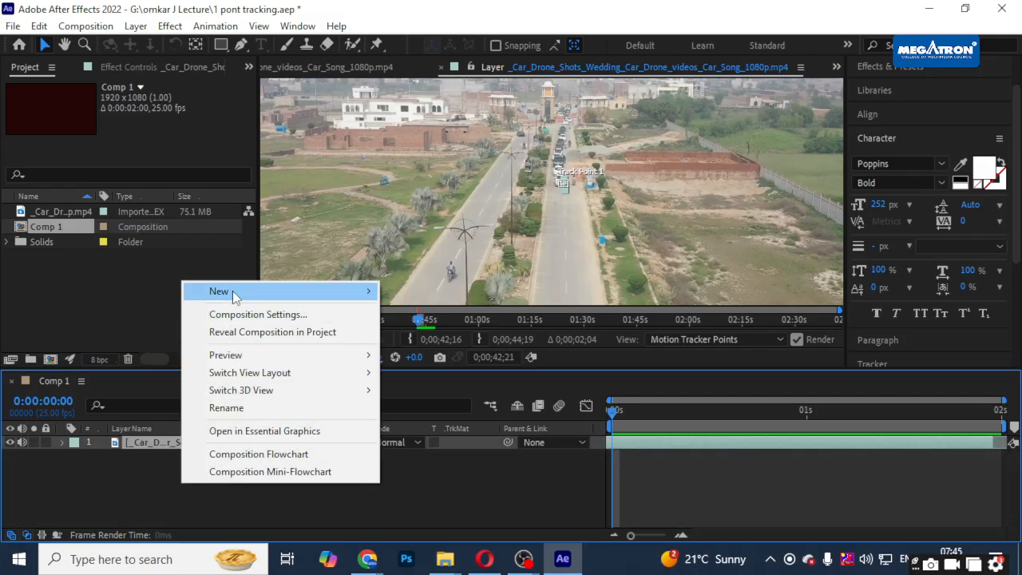
mouse_move(233, 291)
left_click(3, 517)
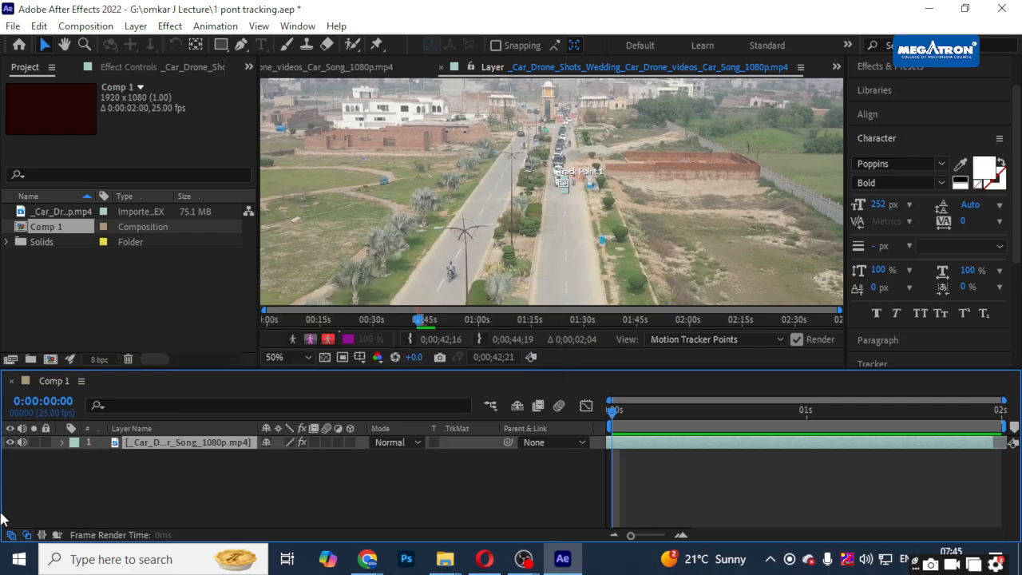
scroll(918, 200, "down", 5)
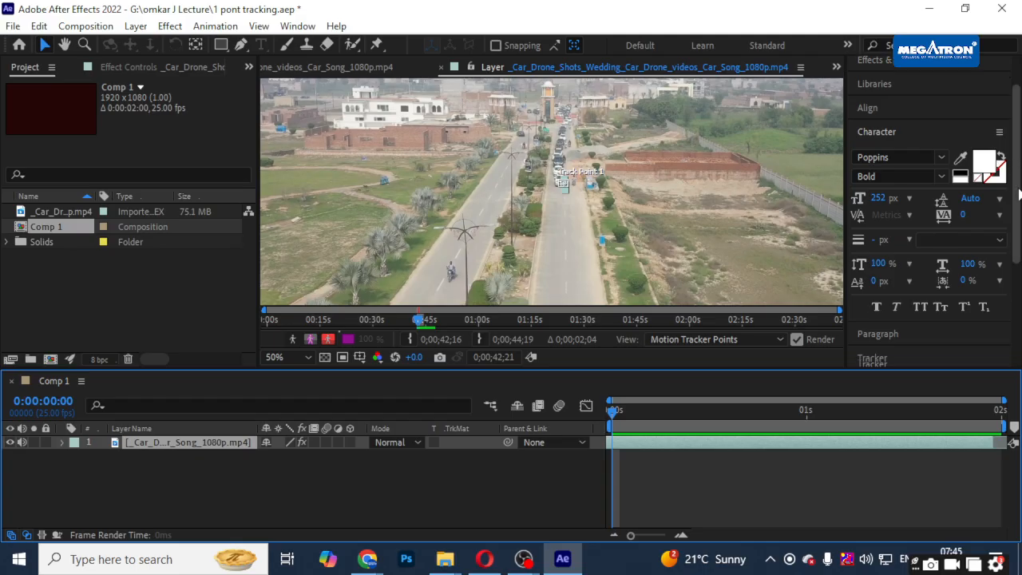
left_click(875, 188)
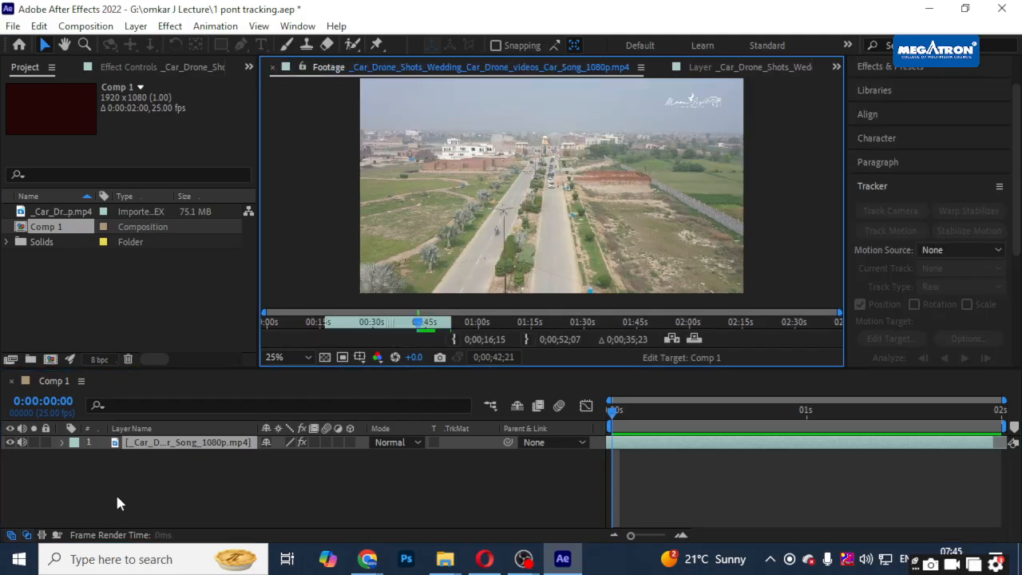
- Add a null object to Comp 1 above the car footage layer
right_click(157, 471)
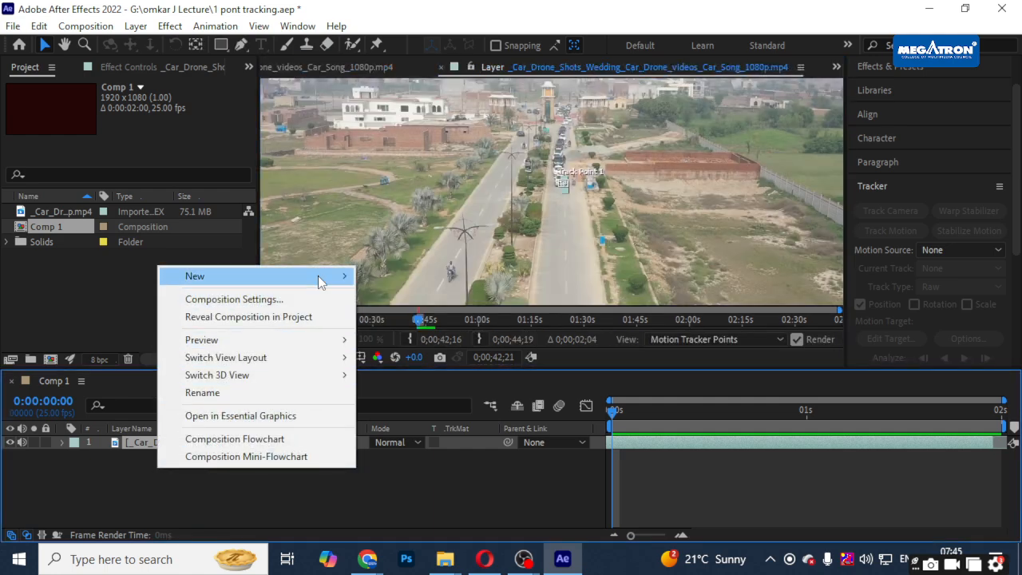
mouse_move(320, 276)
left_click(400, 364)
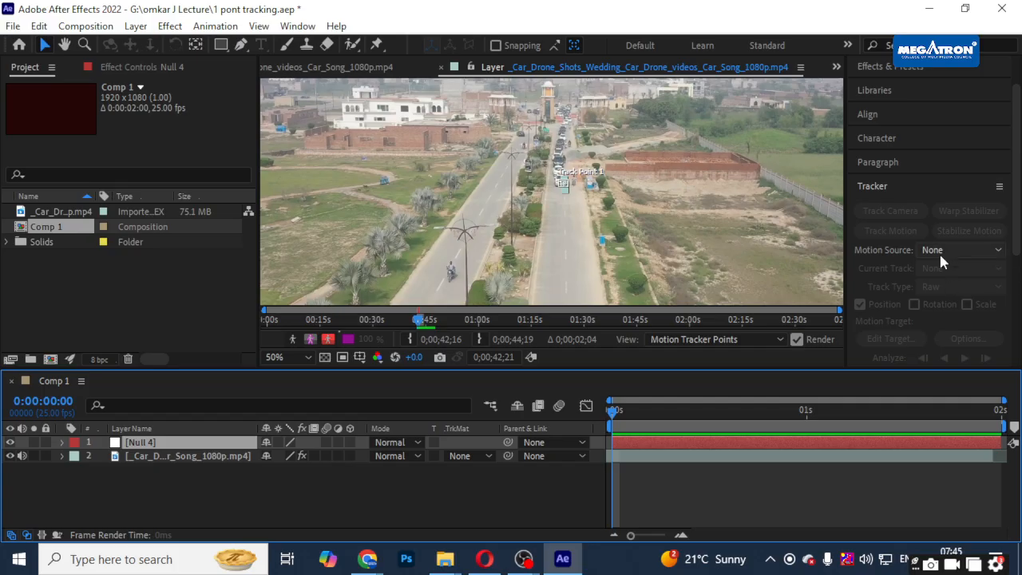
left_click(888, 187)
left_click(879, 188)
left_click(627, 467)
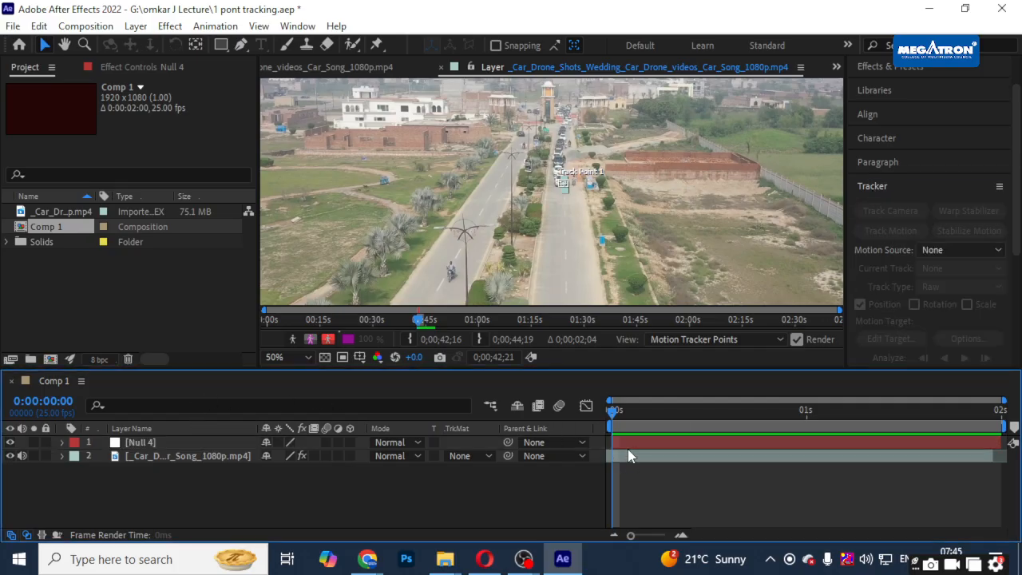
- Check the motion source choices in the Tracker and delete the new null layer
left_click(975, 248)
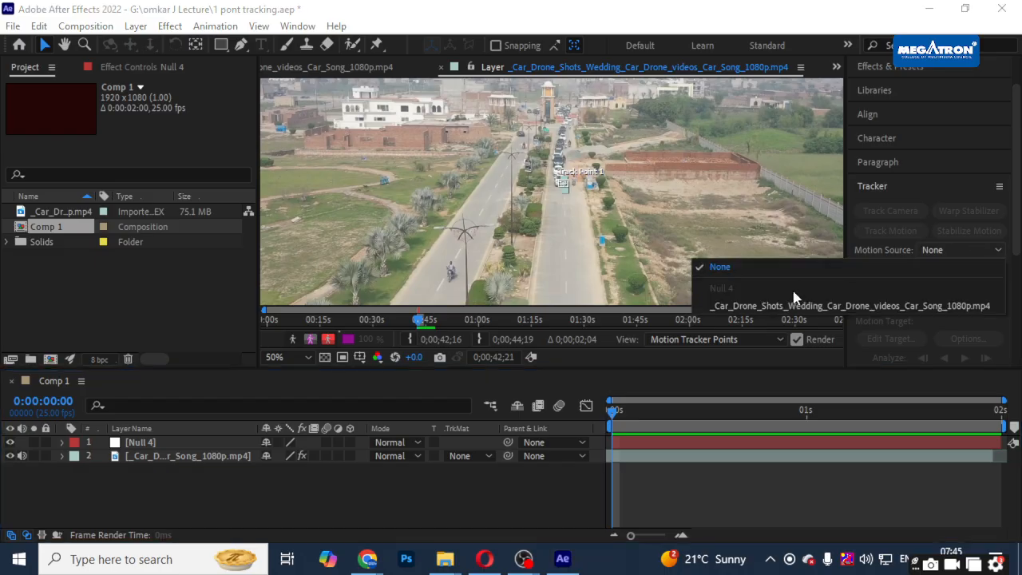
left_click(166, 438)
left_click(175, 443)
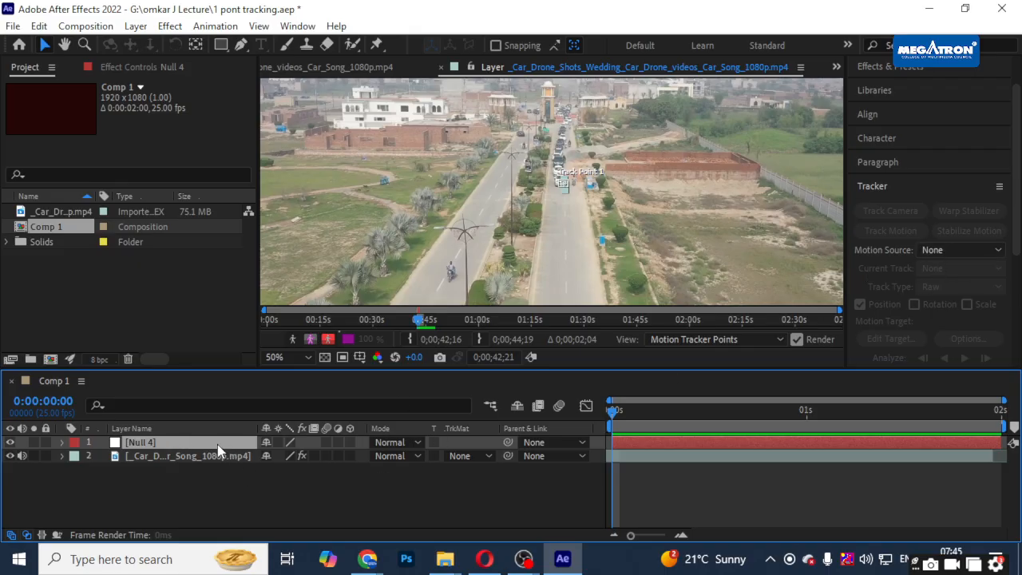
left_click(186, 443)
key("Delete")
- Add another null object to Comp 1 and choose the car footage layer as the Tracker's motion source
right_click(180, 465)
mouse_move(285, 277)
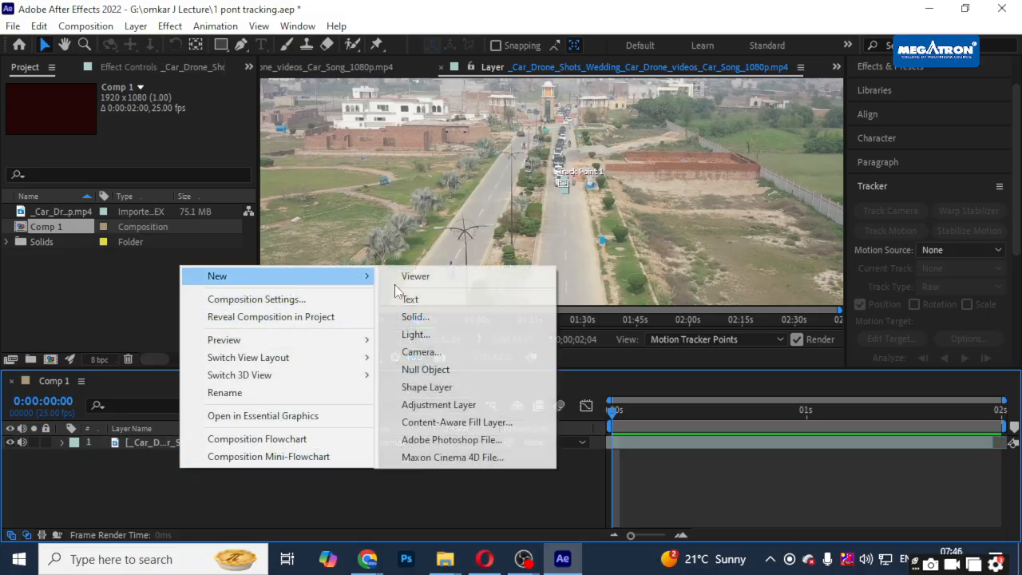
left_click(432, 369)
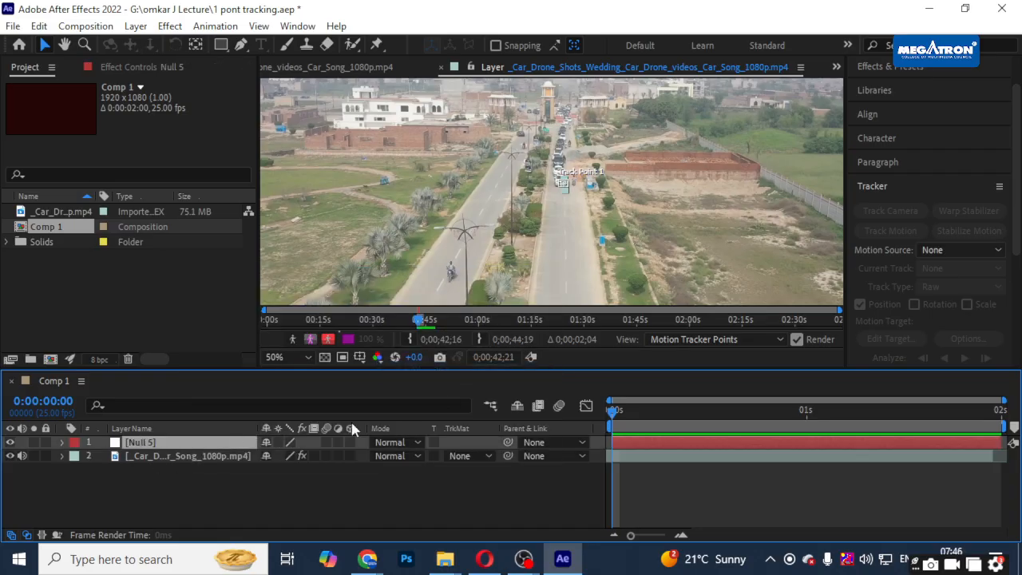
left_click(974, 250)
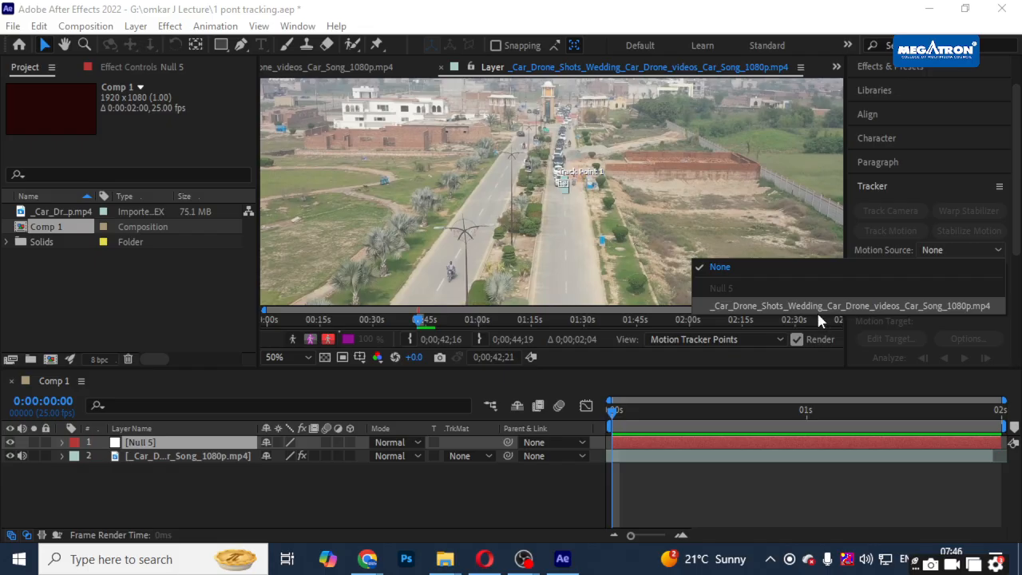
left_click(879, 308)
scroll(933, 310, "down", 4)
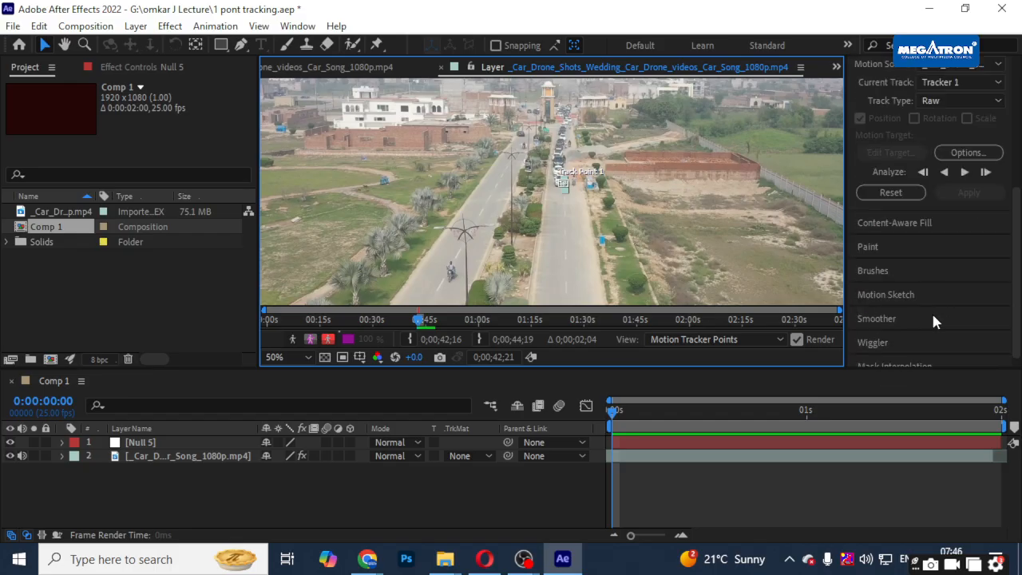
scroll(916, 254, "up", 4)
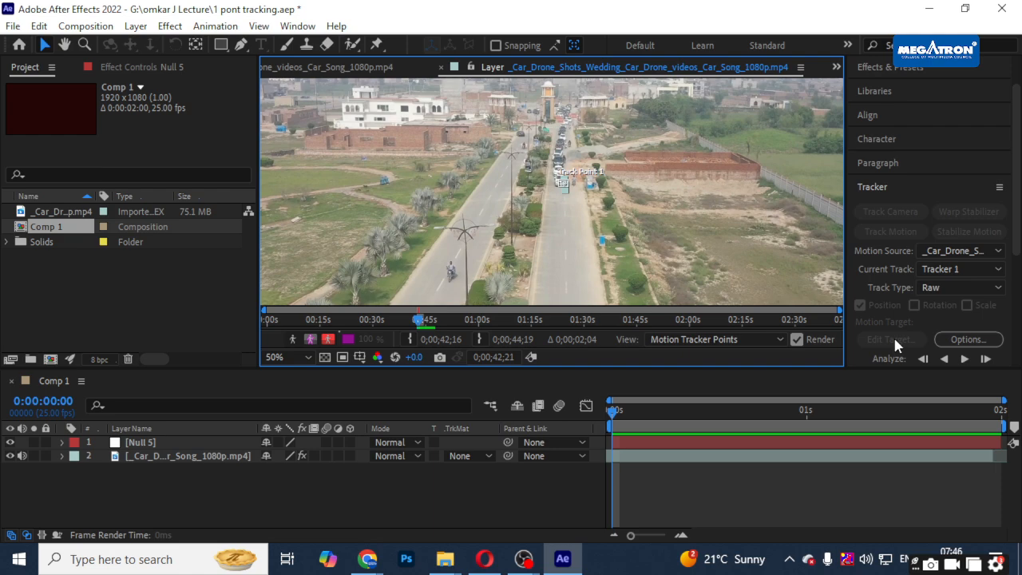
- Examine the Motion Tracker Options of Tracker 1 and its Current Track and Motion Source choices
left_click(965, 339)
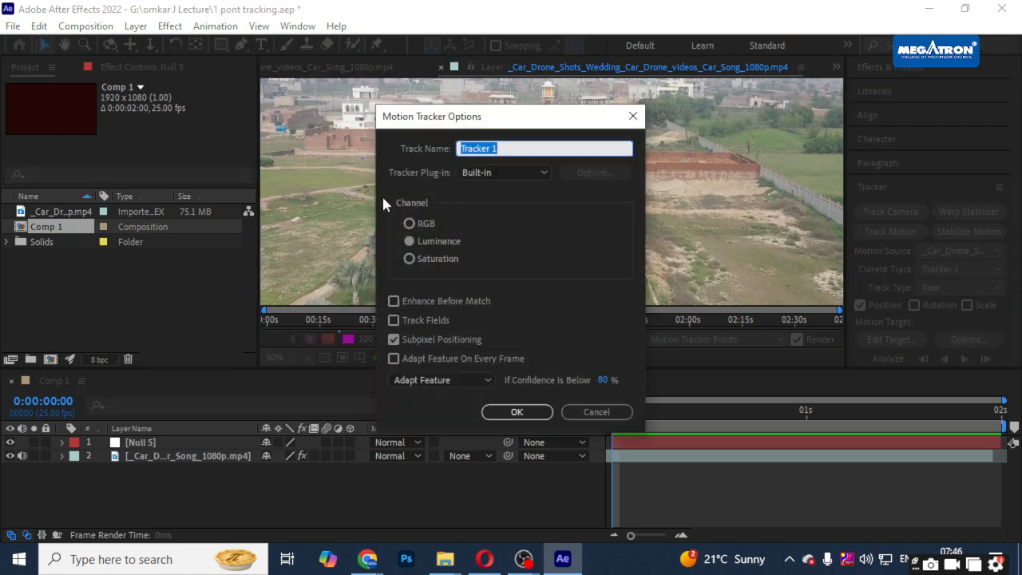
left_click(521, 172)
left_click(523, 188)
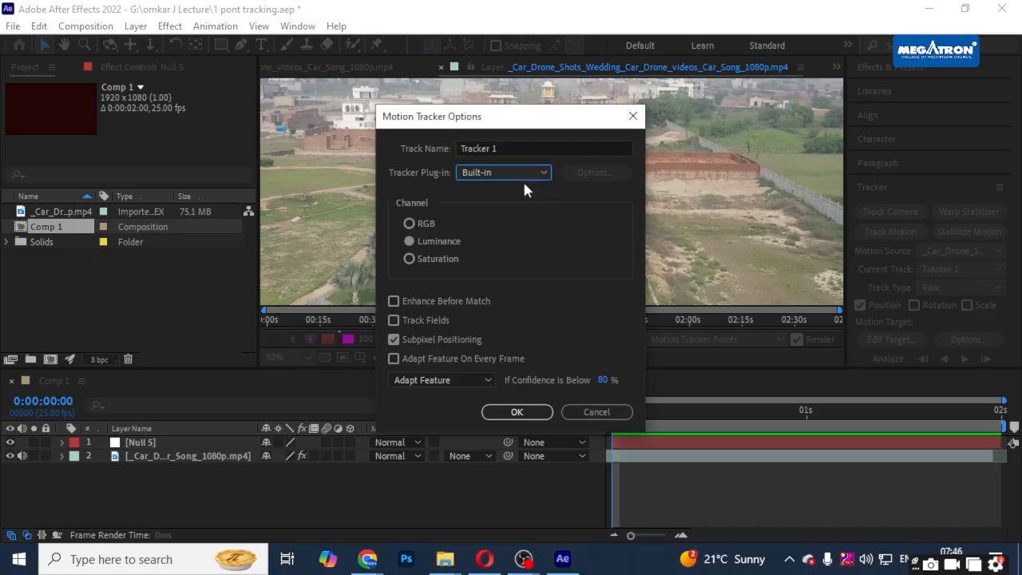
left_click(633, 116)
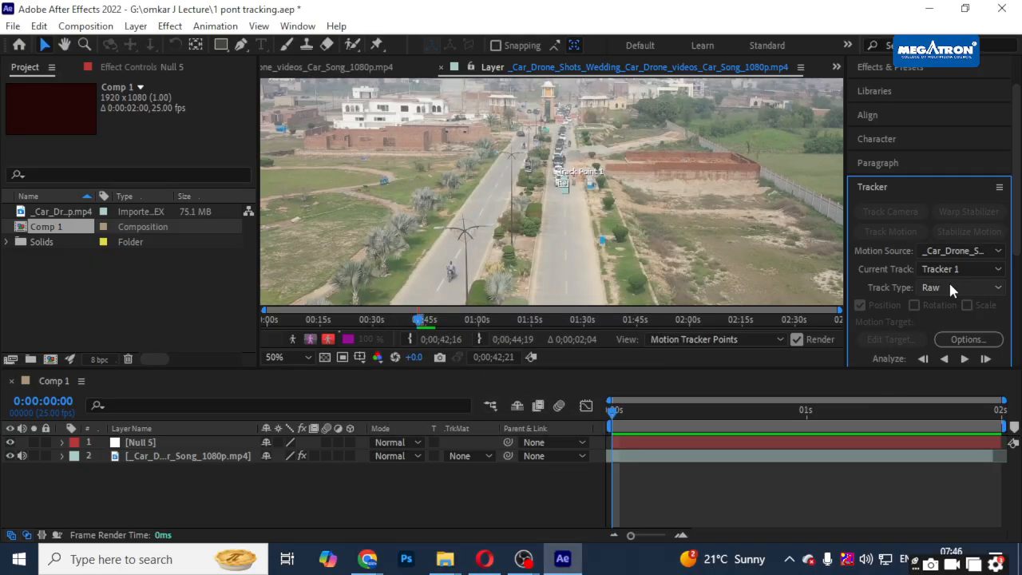
left_click(970, 270)
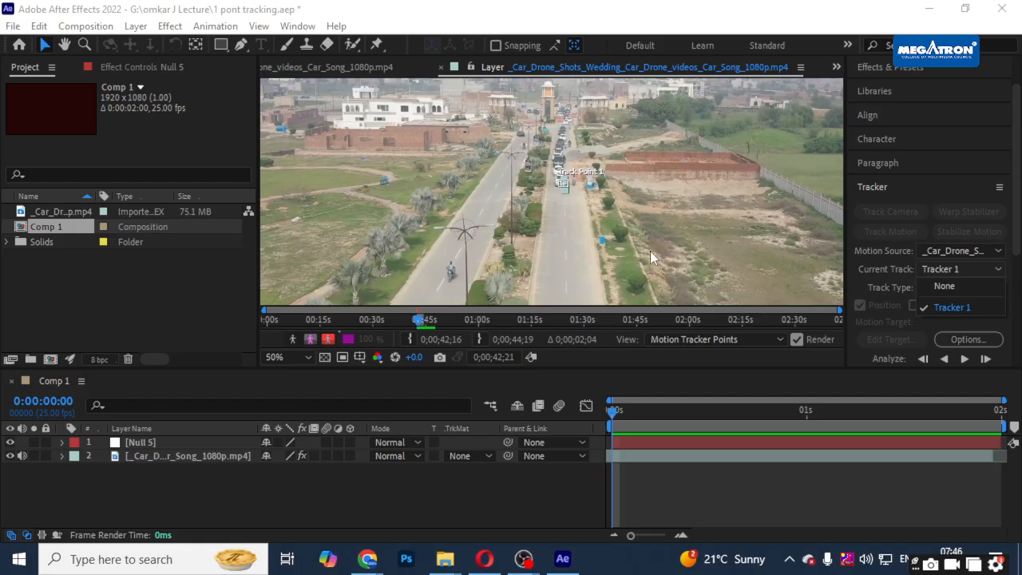
left_click(939, 308)
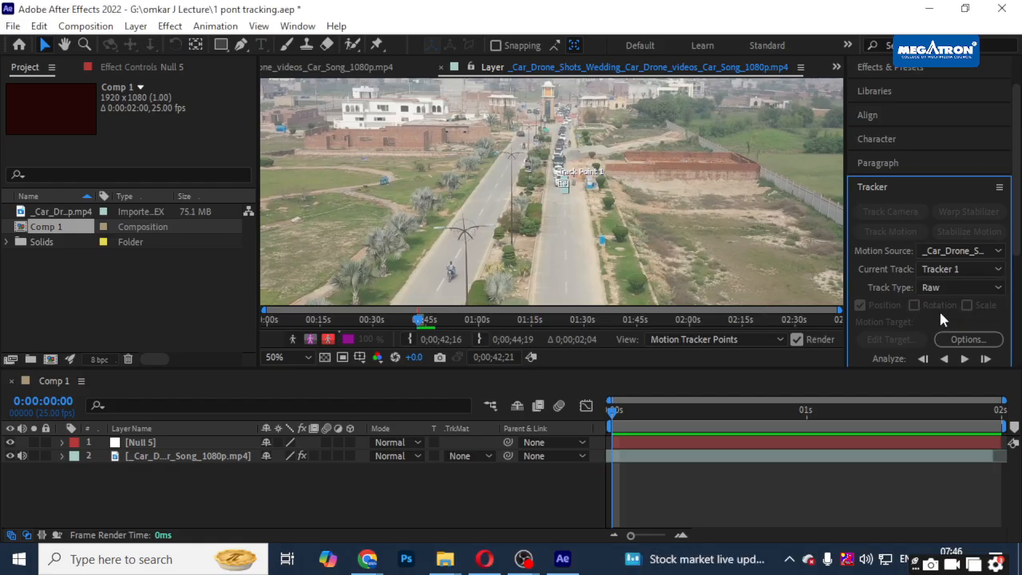
left_click(971, 252)
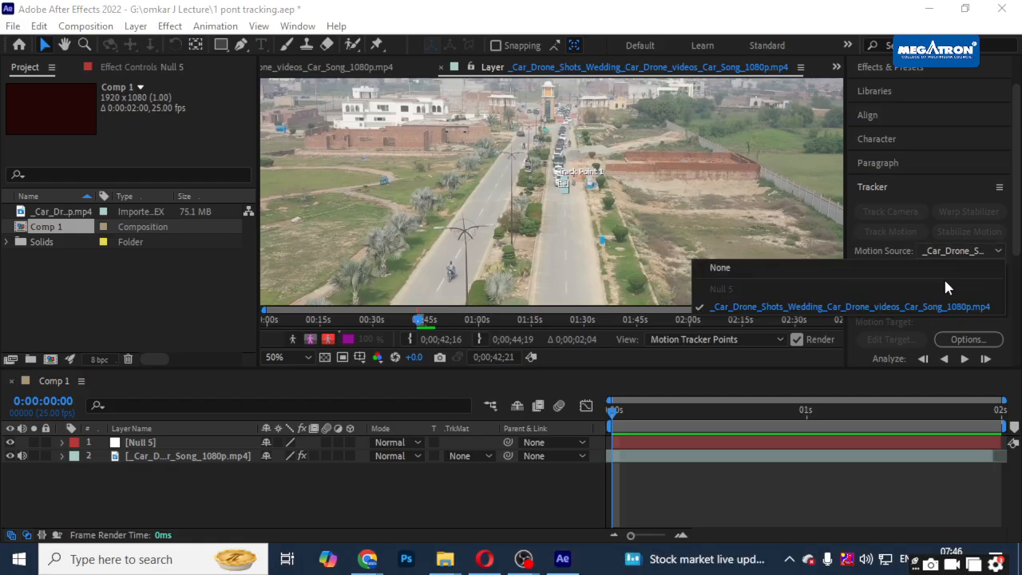
left_click(899, 324)
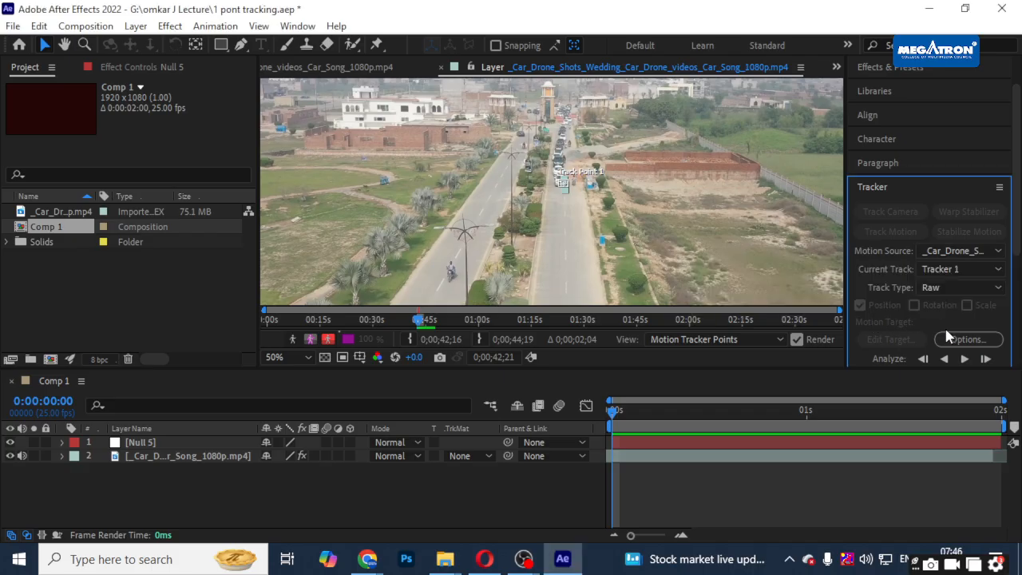
- Delete the null layer and the tracked car footage layer from Comp 1
left_click(160, 471)
left_click(171, 445)
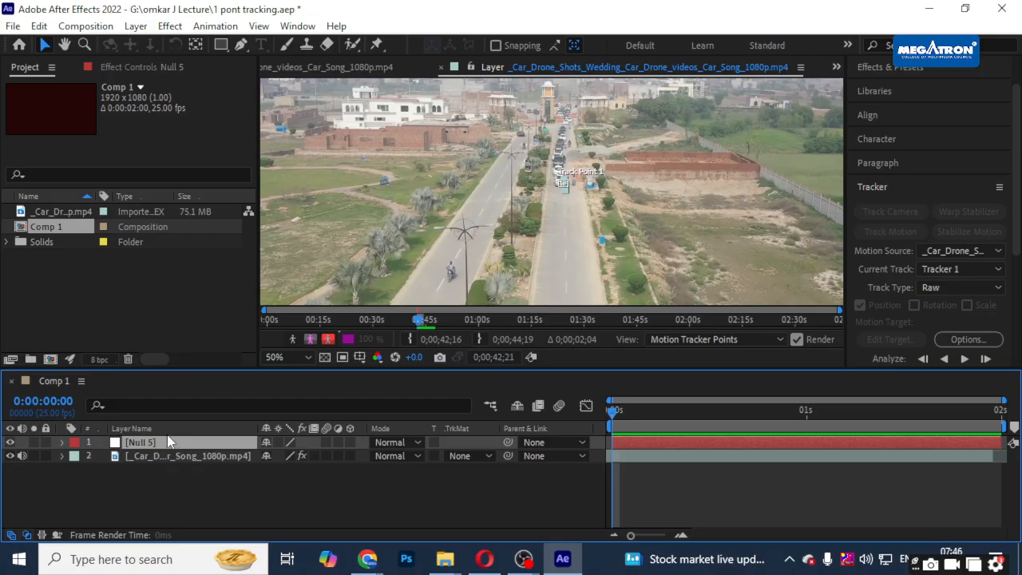
key("Delete")
left_click(155, 443)
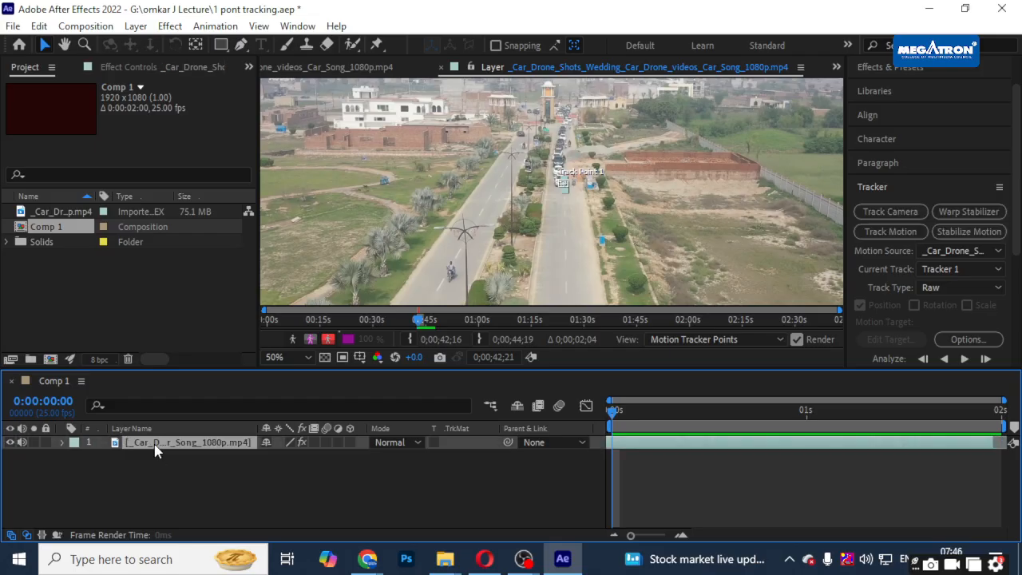
key("Delete")
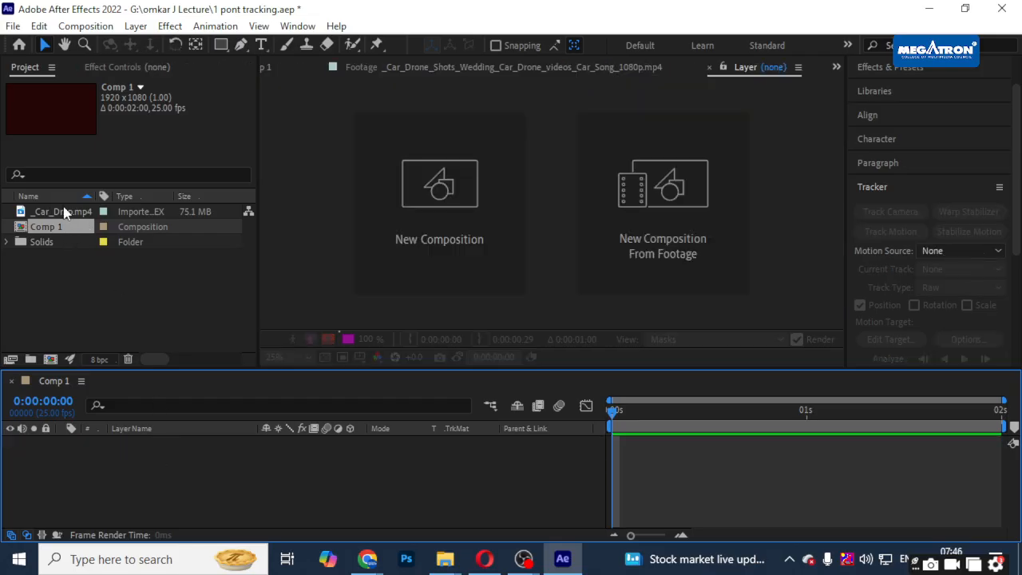
- Place a fresh copy of the car footage in Comp 1 and preview it with the whole frame in view
left_click_drag(64, 212, 93, 442)
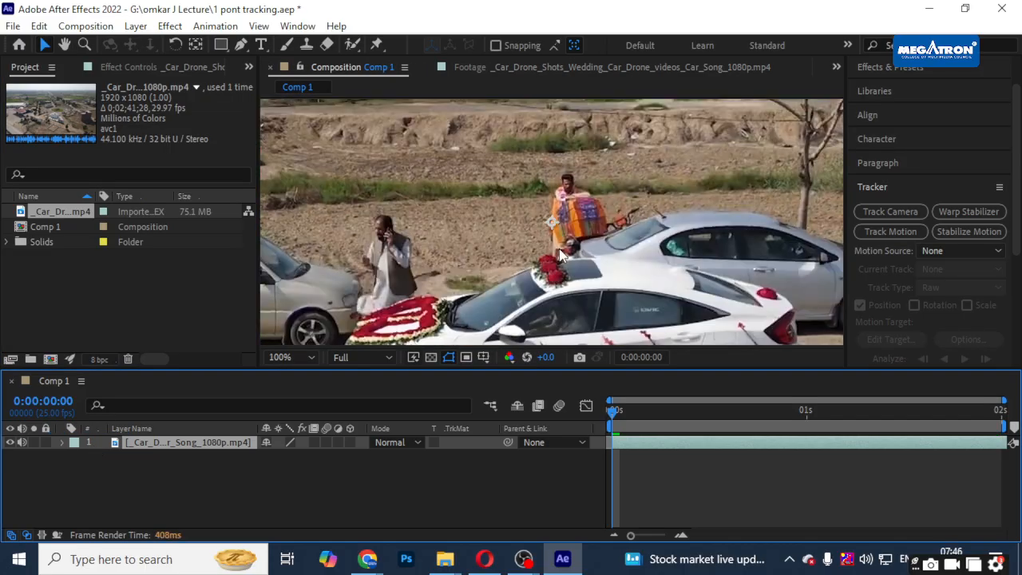
scroll(559, 254, "down", 4)
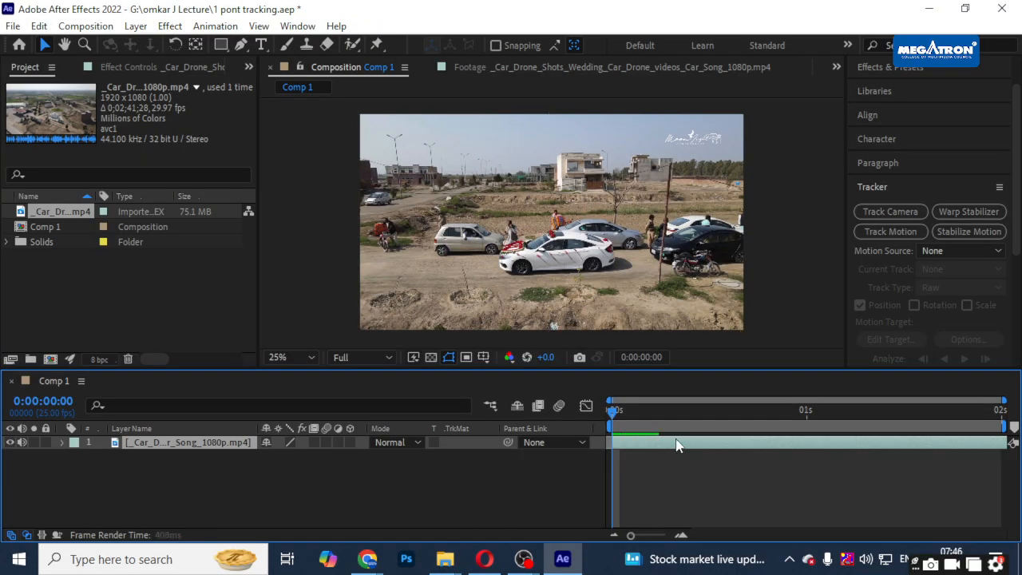
key("space")
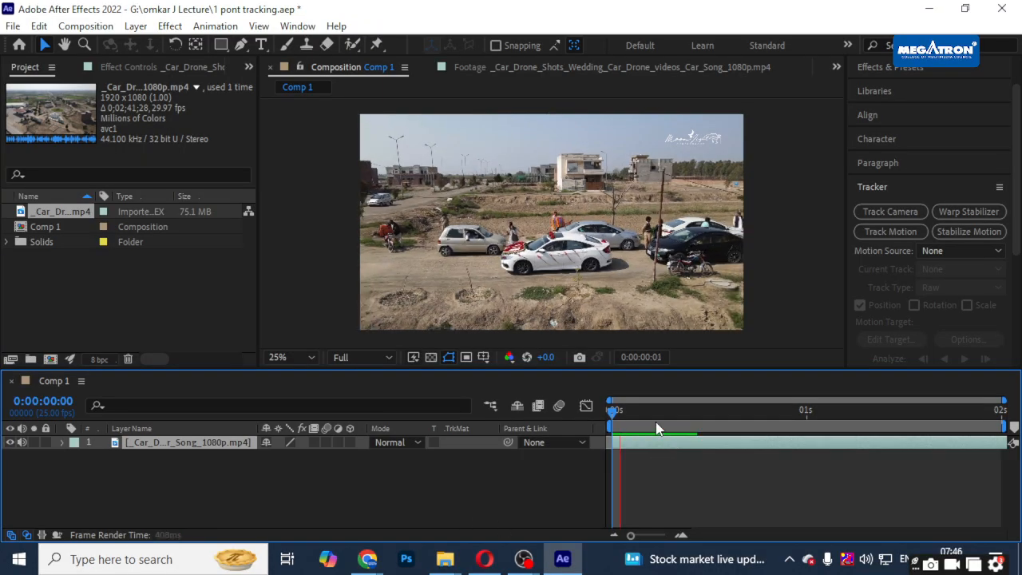
- Set the car footage layer's Audio Levels to -192 dB and return the current time to 0:00:00:00
left_click(64, 442)
left_click(73, 471)
left_click(75, 457)
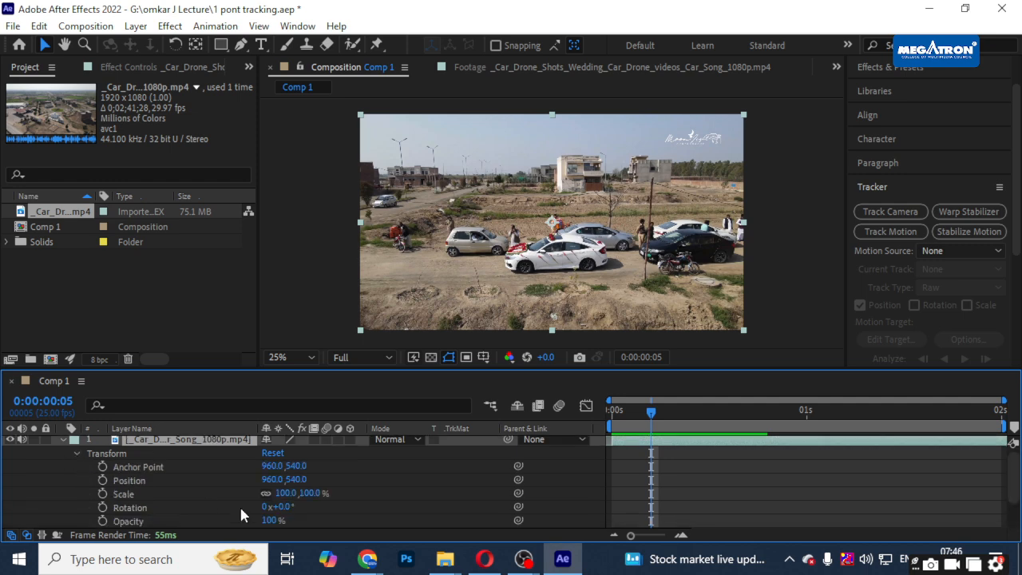
left_click(76, 453)
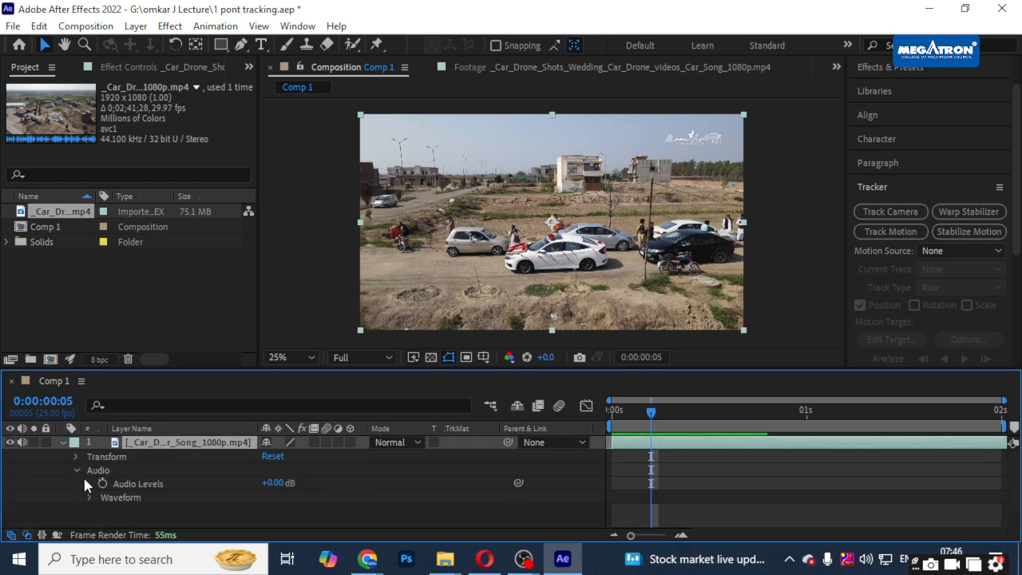
left_click_drag(272, 486, 200, 485)
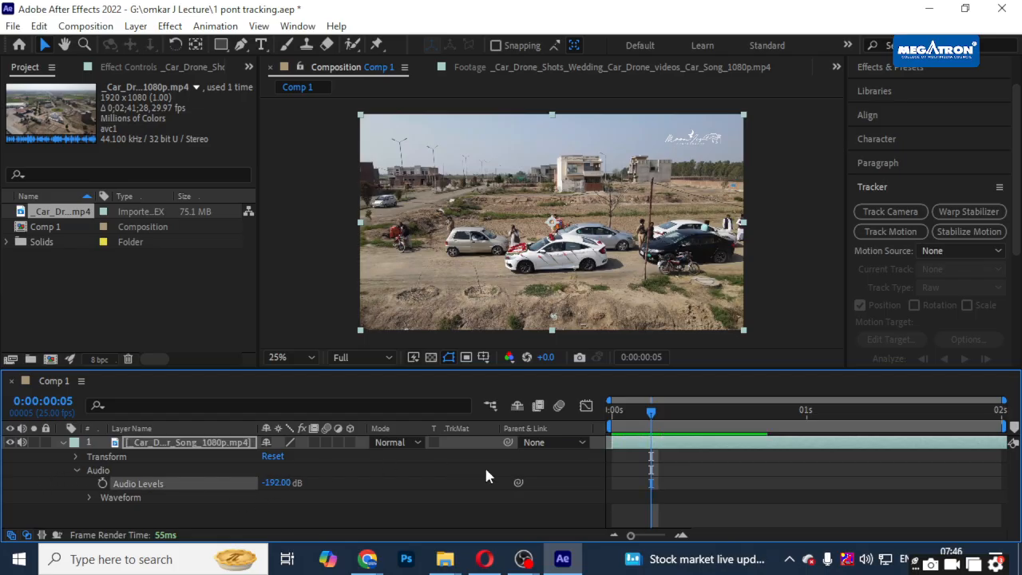
left_click_drag(743, 432, 562, 447)
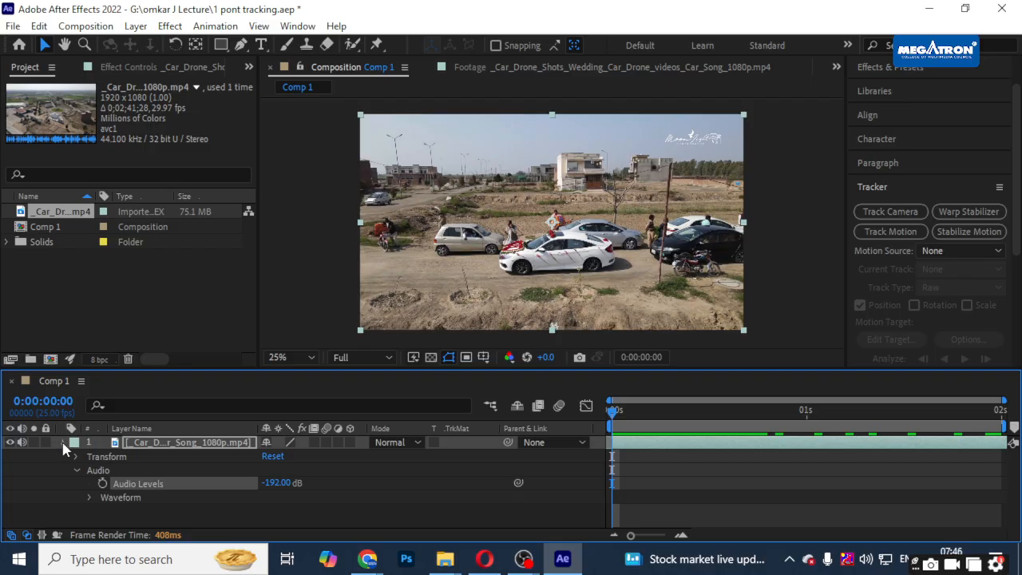
left_click(63, 444)
- Search the effects for "3d cam" and apply 3D Camera Tracker to the car footage layer in Comp 1
right_click(191, 481)
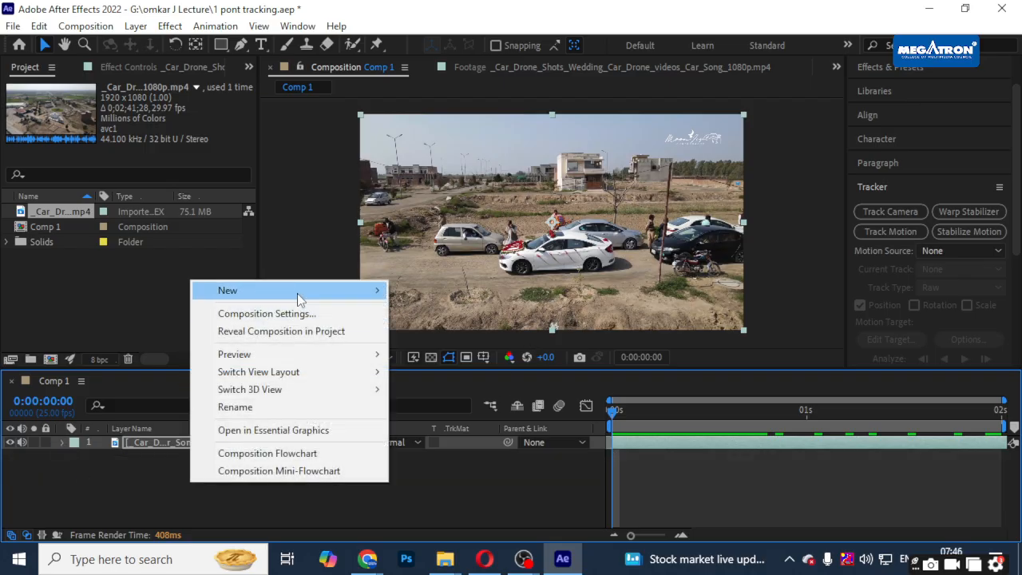
mouse_move(295, 289)
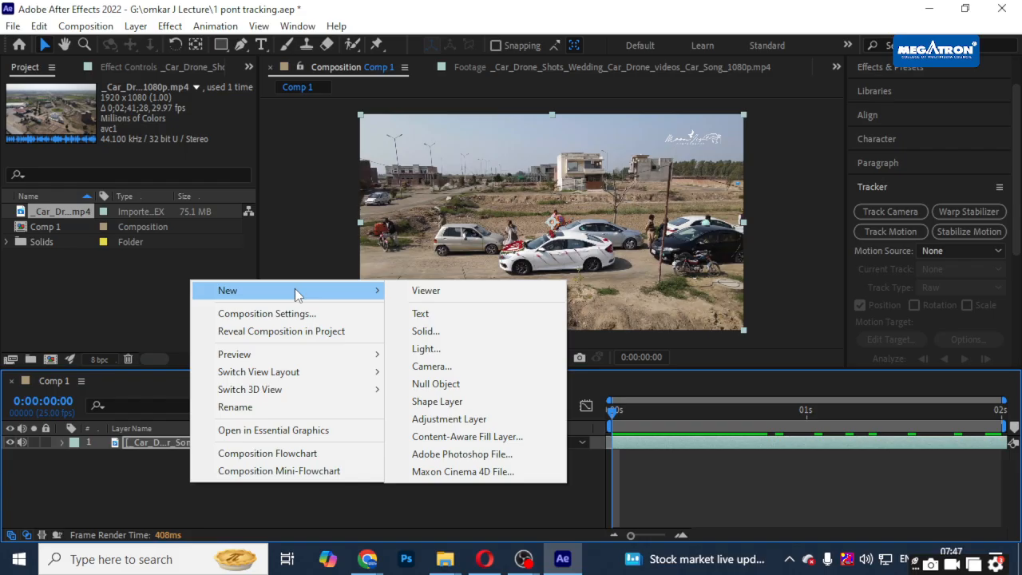
left_click(884, 69)
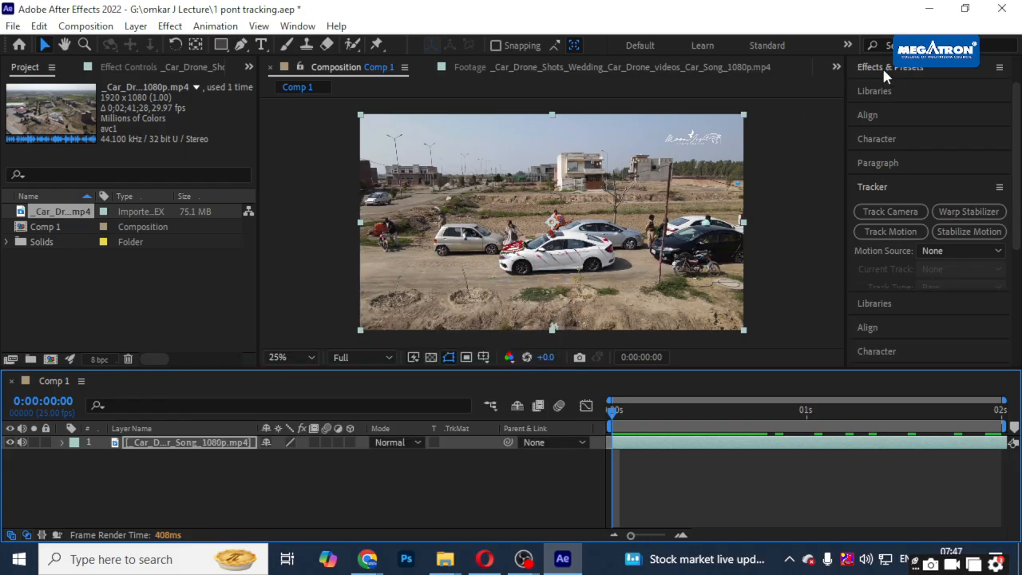
left_click_drag(903, 88, 787, 86)
type("3")
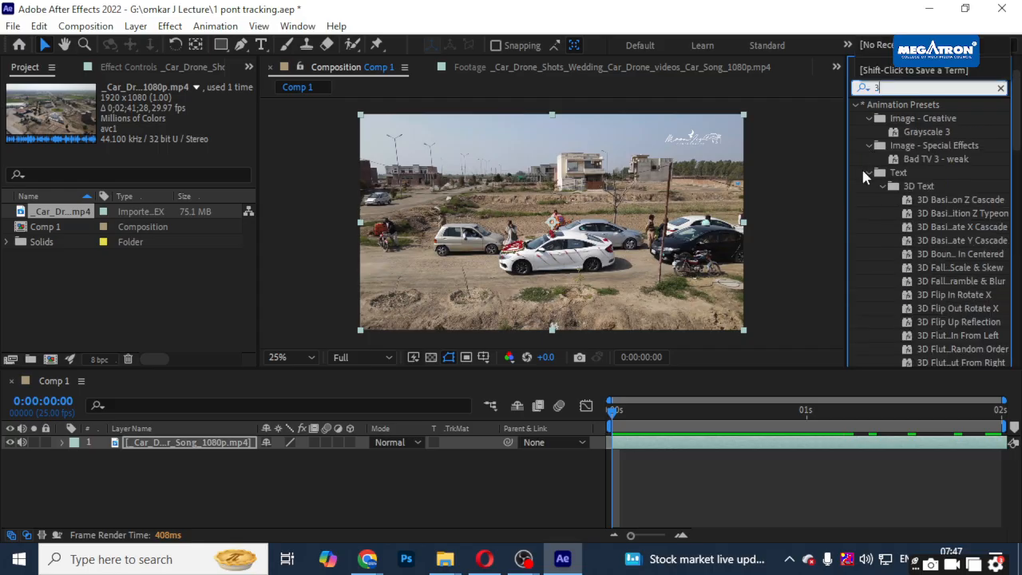
type("d cam")
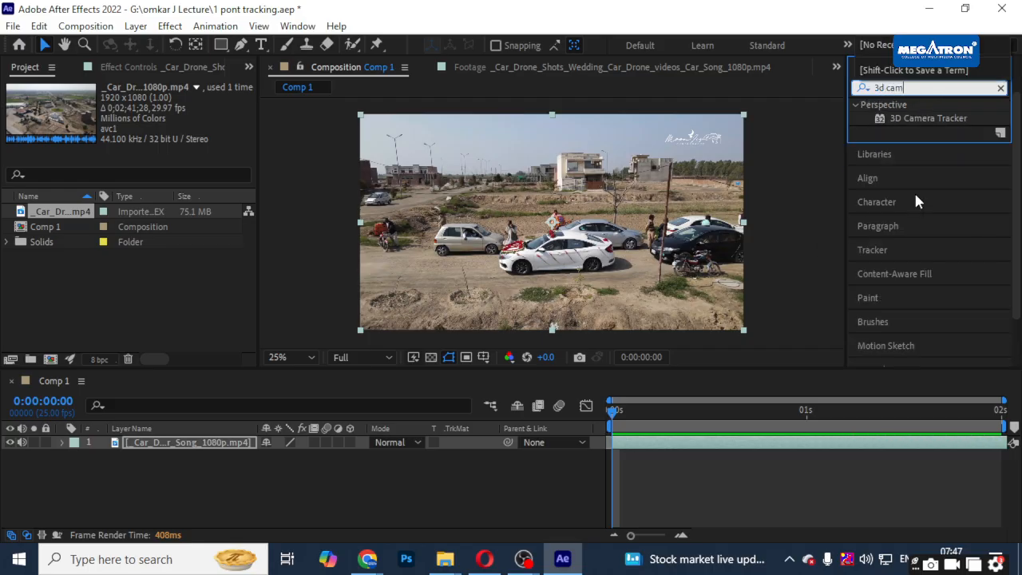
left_click_drag(930, 117, 636, 448)
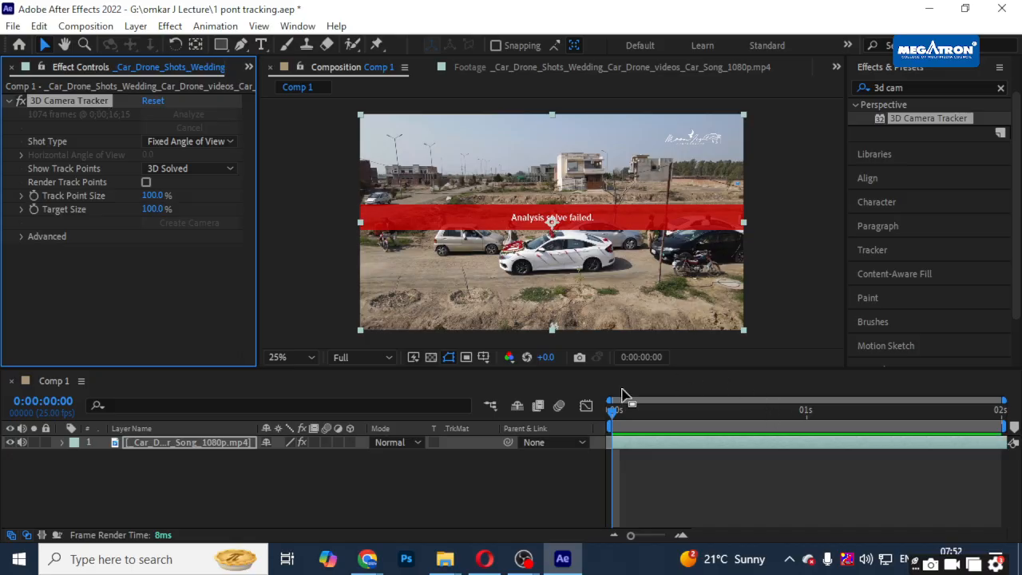
- Move the current time to 0:00:00:24 and set Comp 1's duration to 1 second
left_click_drag(614, 422, 800, 412)
right_click(796, 236)
key("Escape")
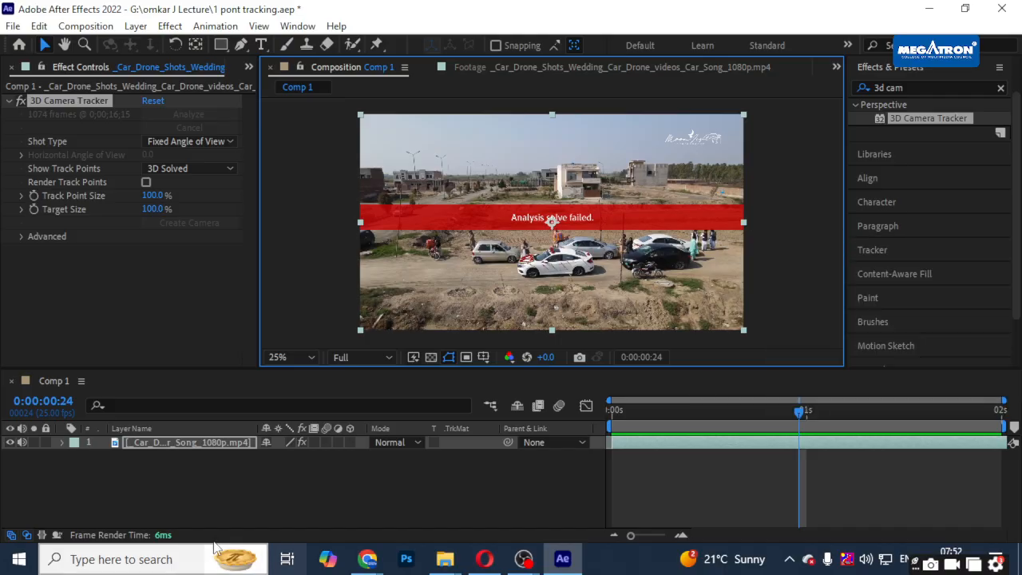
right_click(189, 481)
left_click(303, 303)
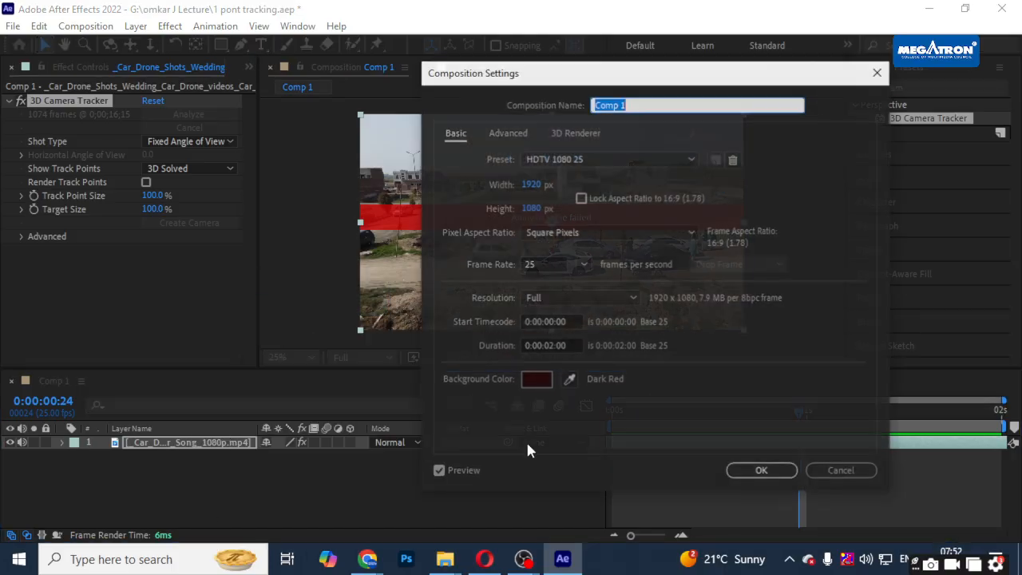
left_click(552, 345)
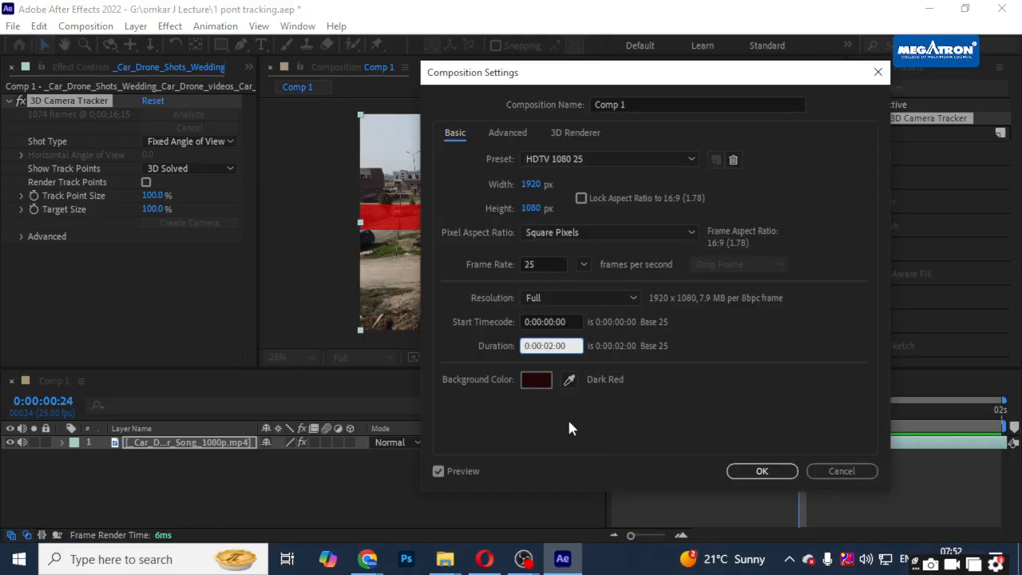
key("BackSpace")
type("1")
left_click(761, 472)
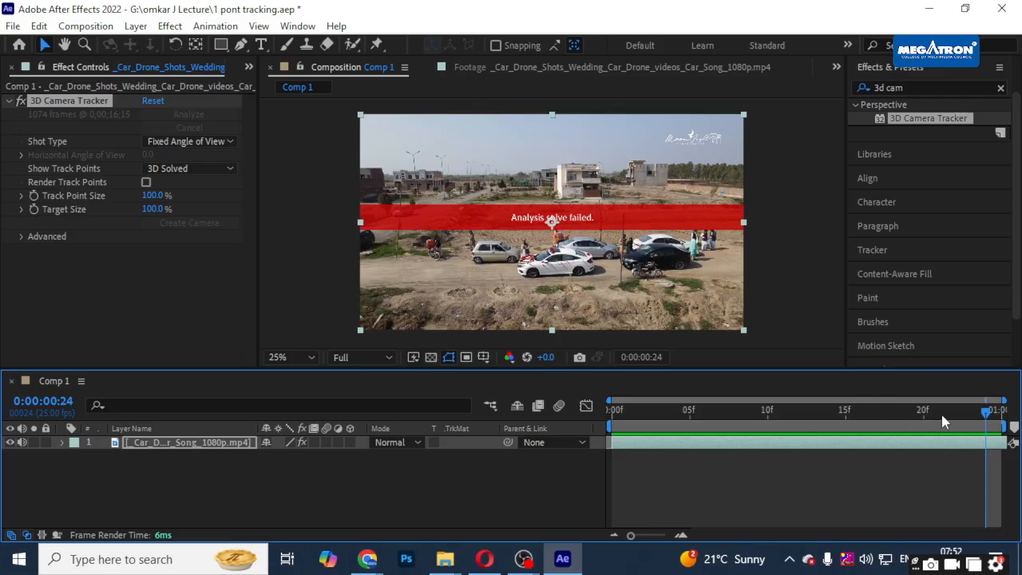
- Move the current time to 0:00:00:04 and remove the 3D Camera Tracker effect from the car footage layer
left_click_drag(942, 415, 767, 414)
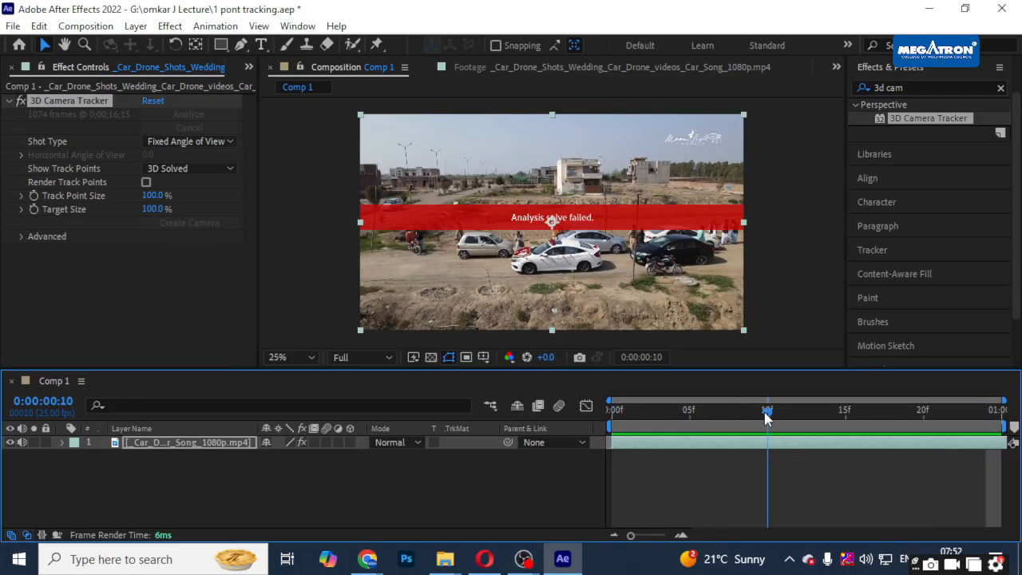
left_click(70, 104)
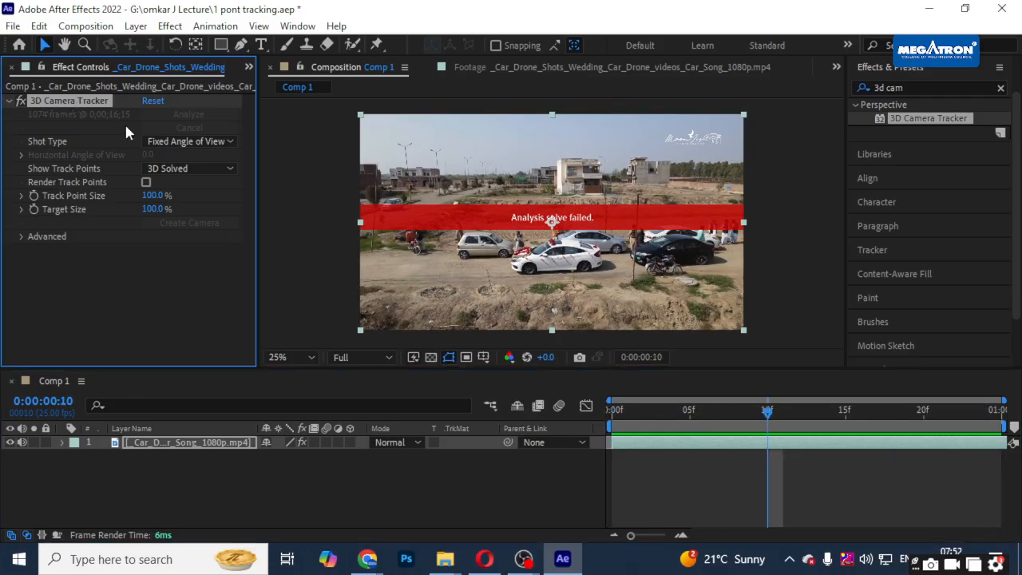
left_click_drag(621, 413, 674, 457)
left_click(69, 102)
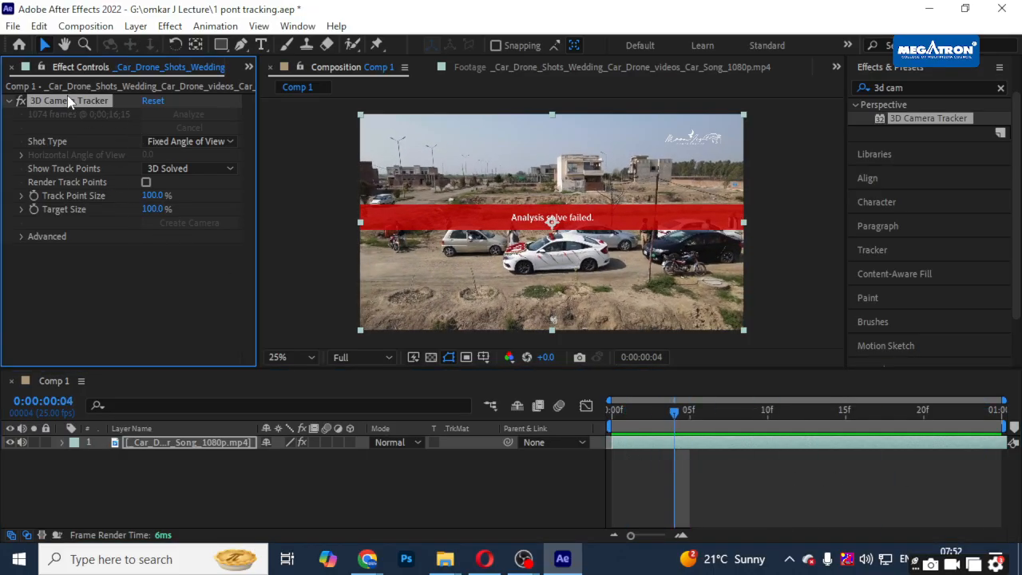
key("Delete")
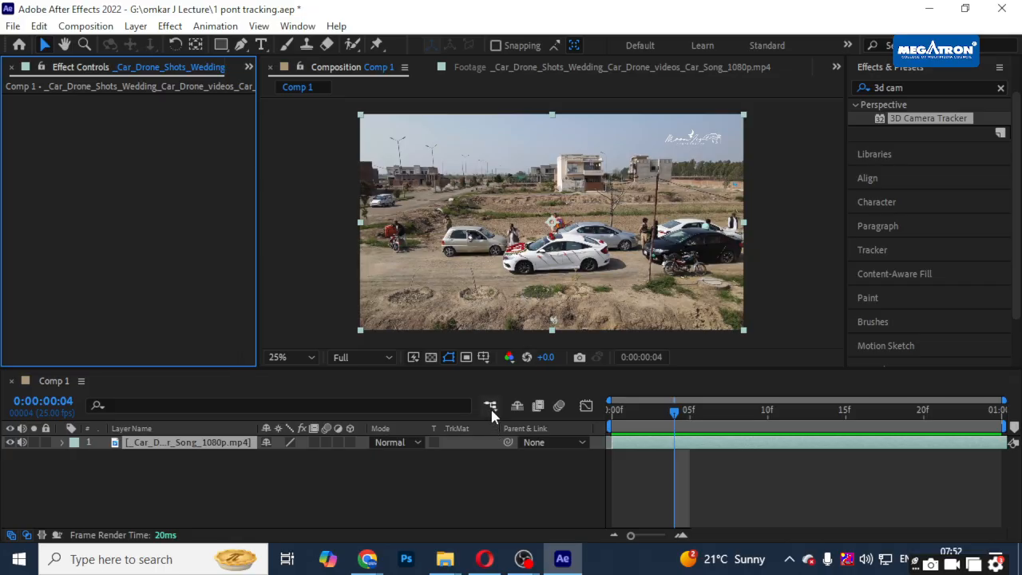
- Switch to Chrome and leave the Google Meet meeting
left_click(366, 558)
left_click(431, 526)
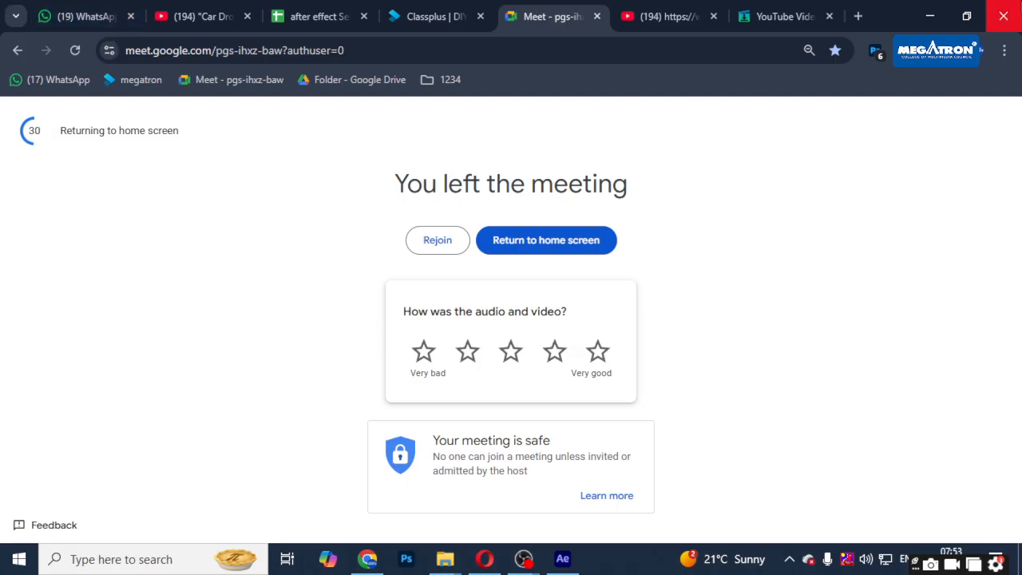
mouse_move(250, 12)
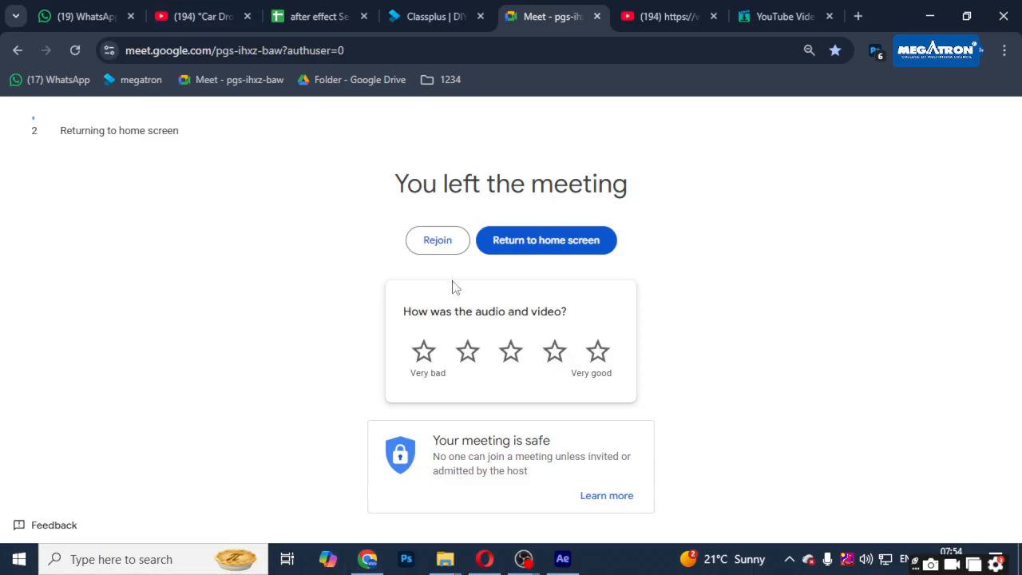
mouse_move(523, 559)
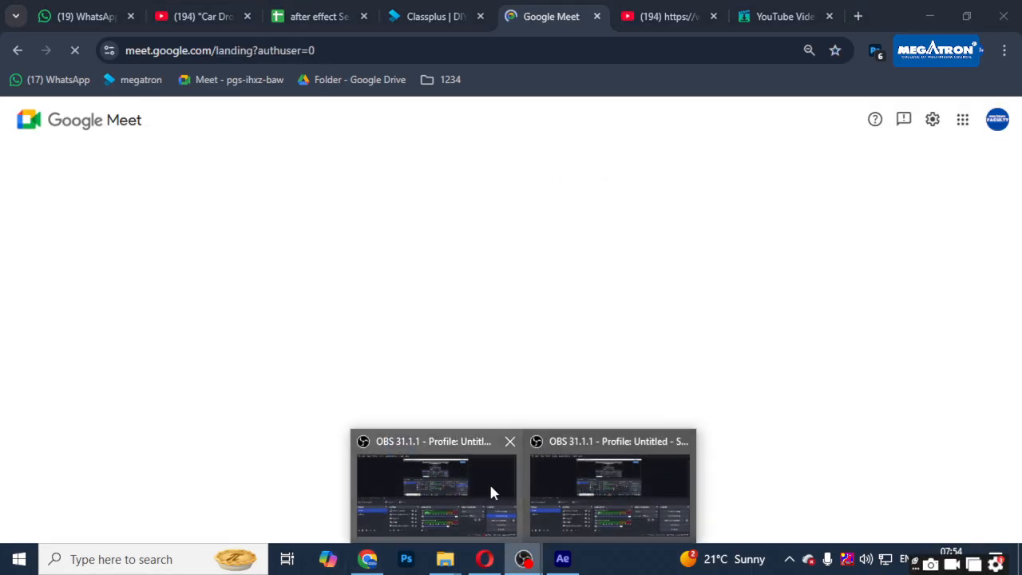